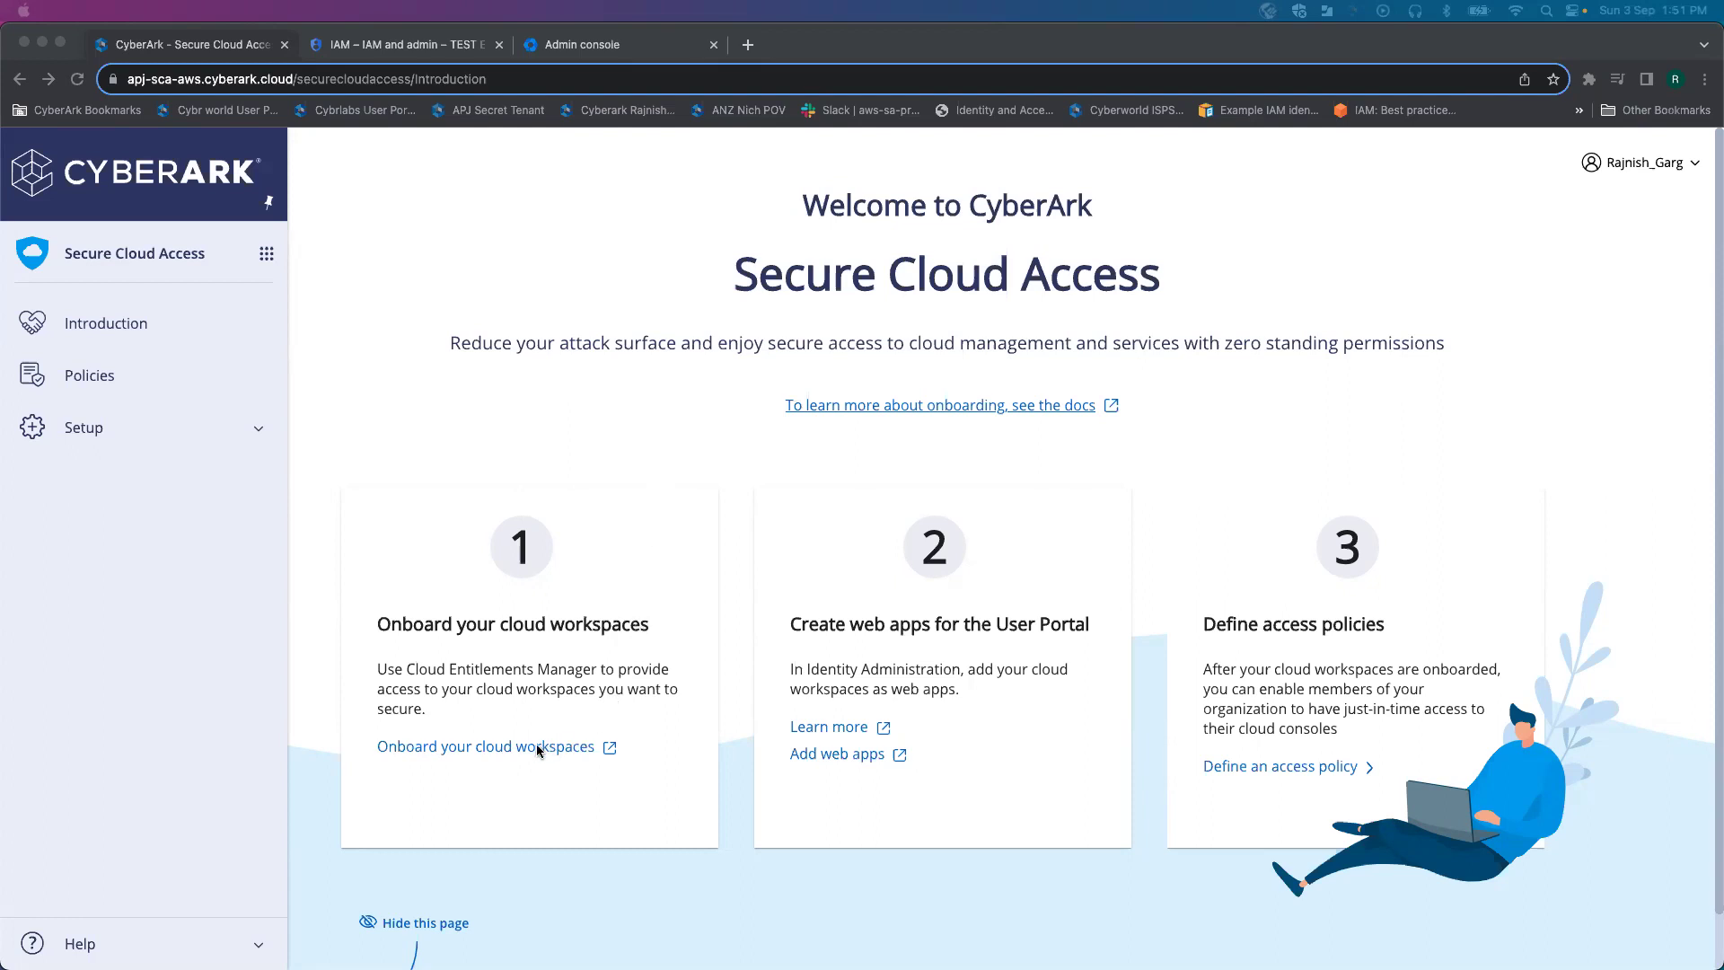
Step: Follow the 'Onboard your cloud workspaces' link to load the Cloud Entitlements Manager dashboard
left_click(548, 798)
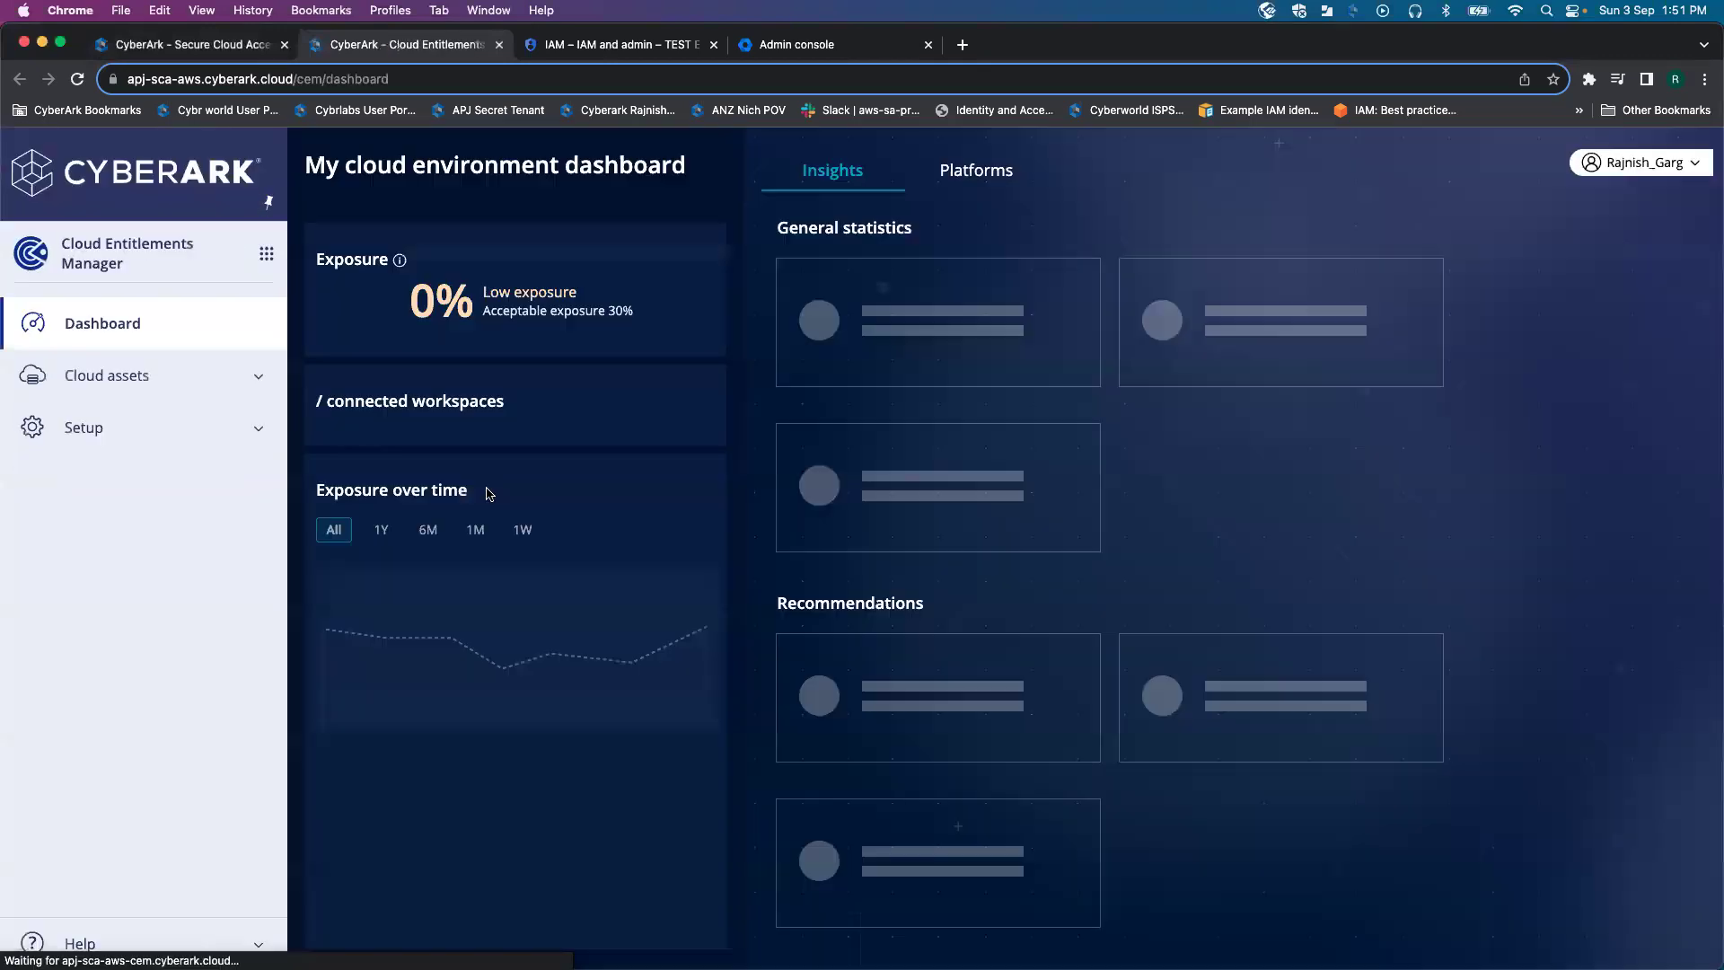
Step: From Platform management, choose GCP and Add new organization to open the New GCP organization form
left_click(245, 438)
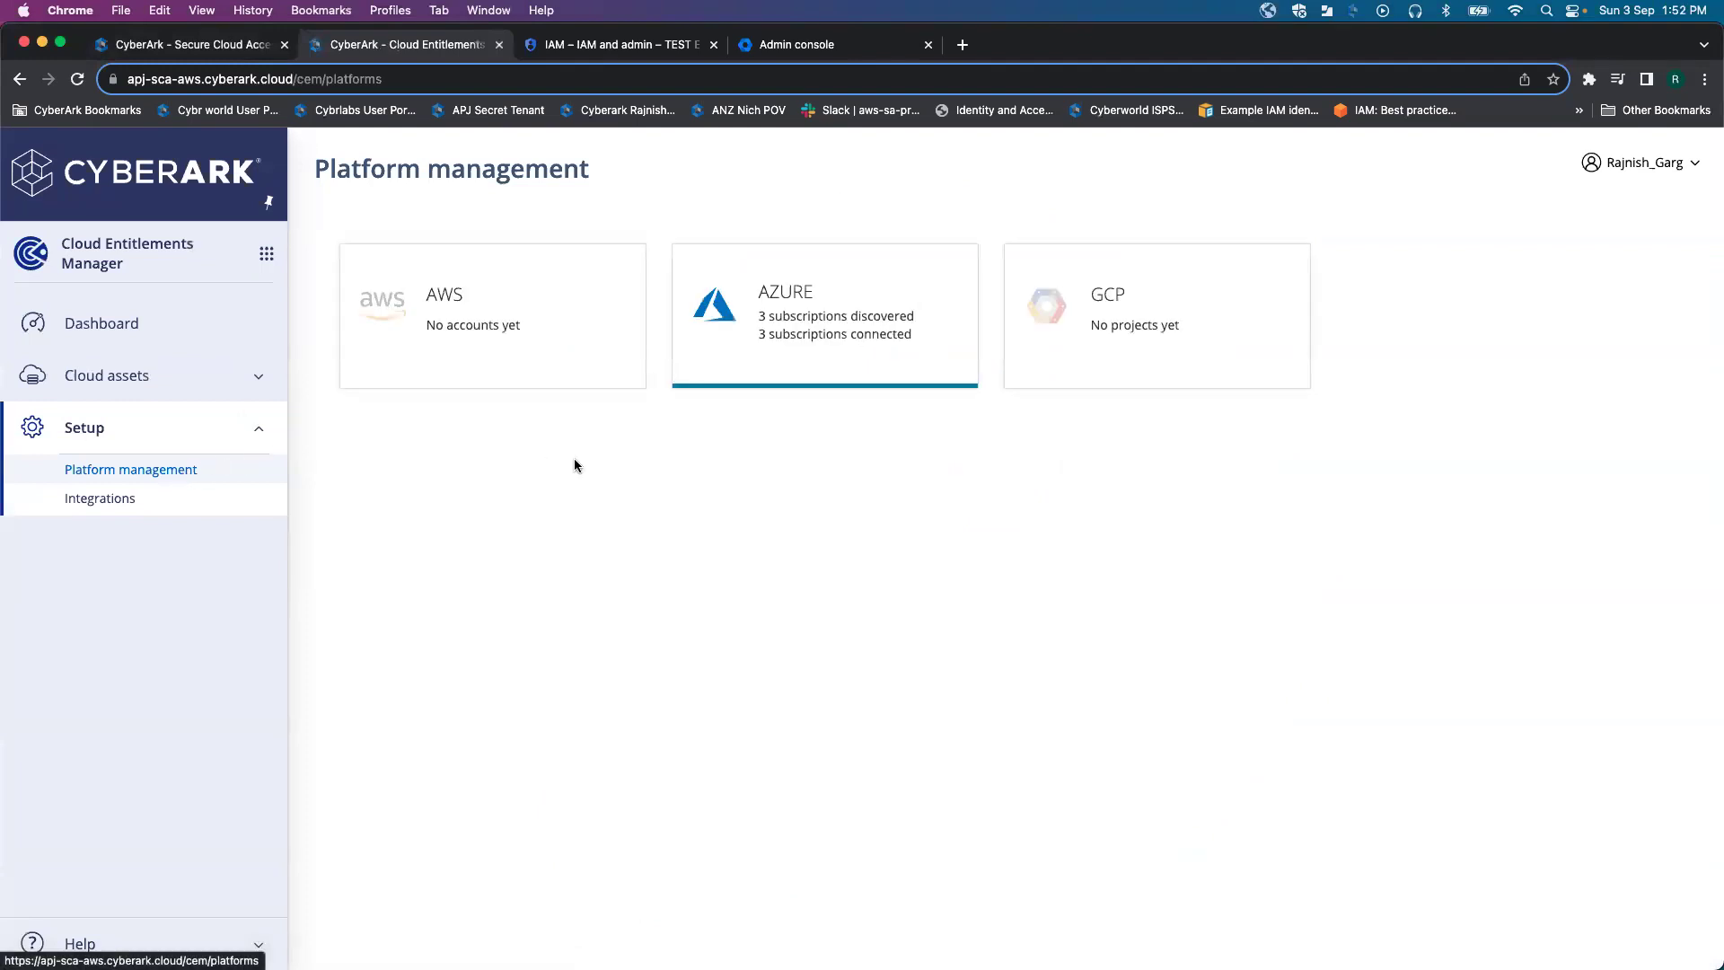
left_click(1147, 300)
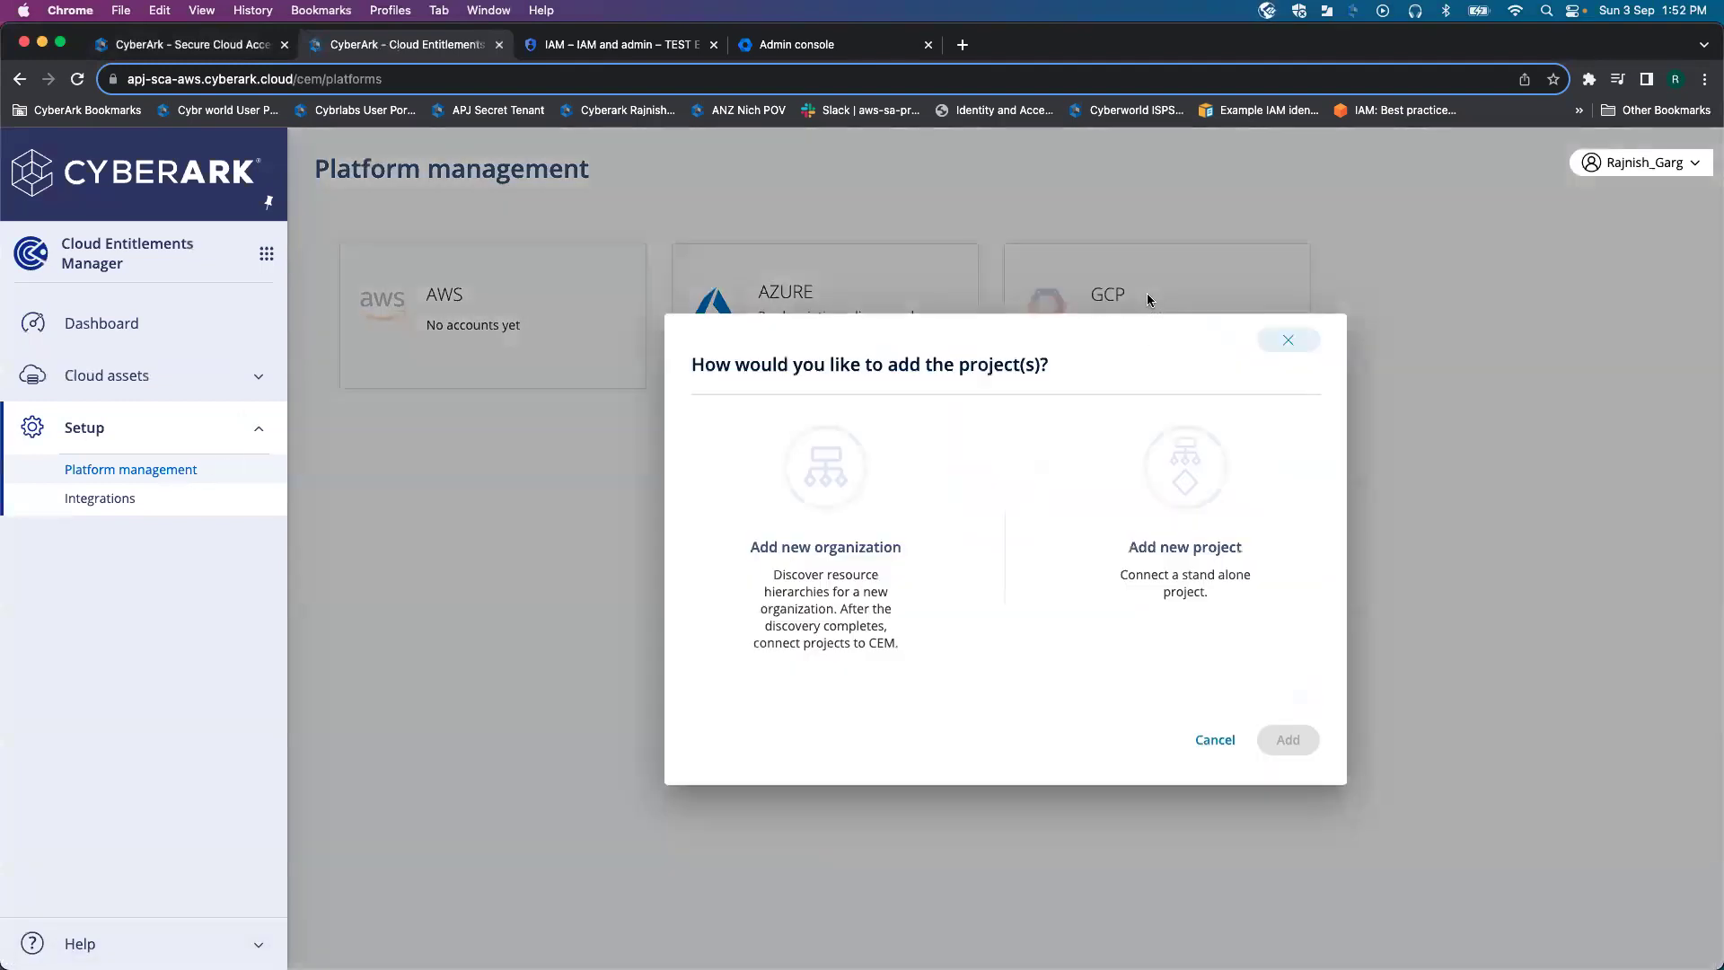
left_click(819, 476)
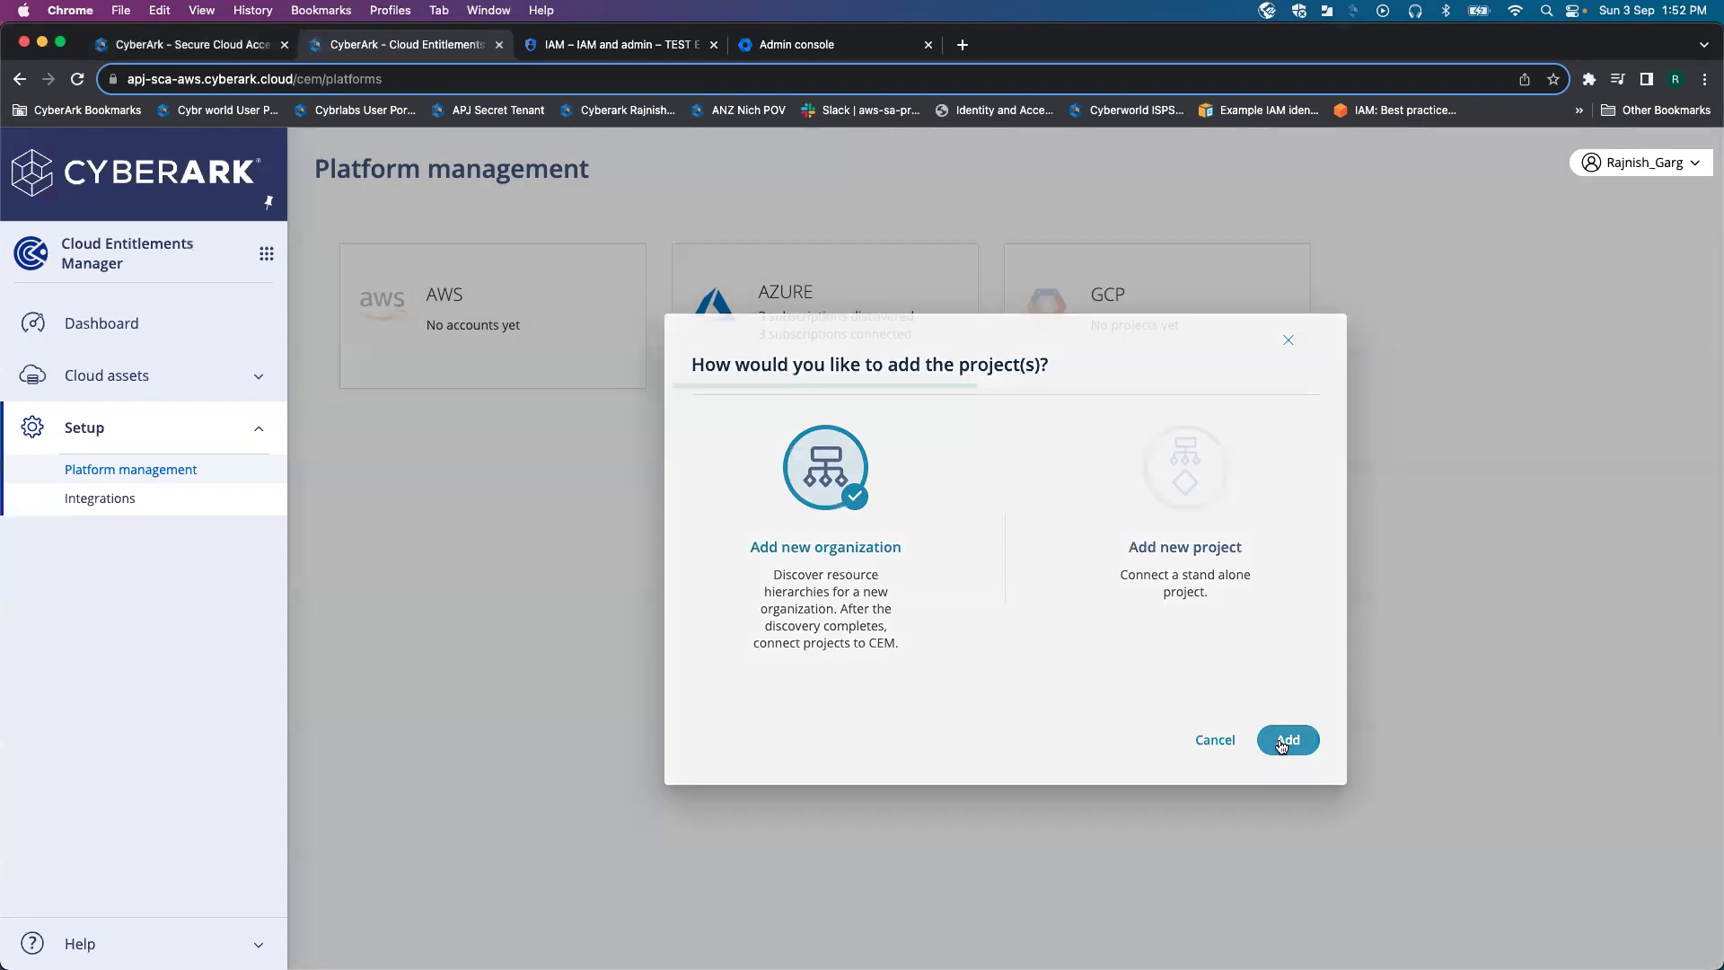
left_click(1288, 739)
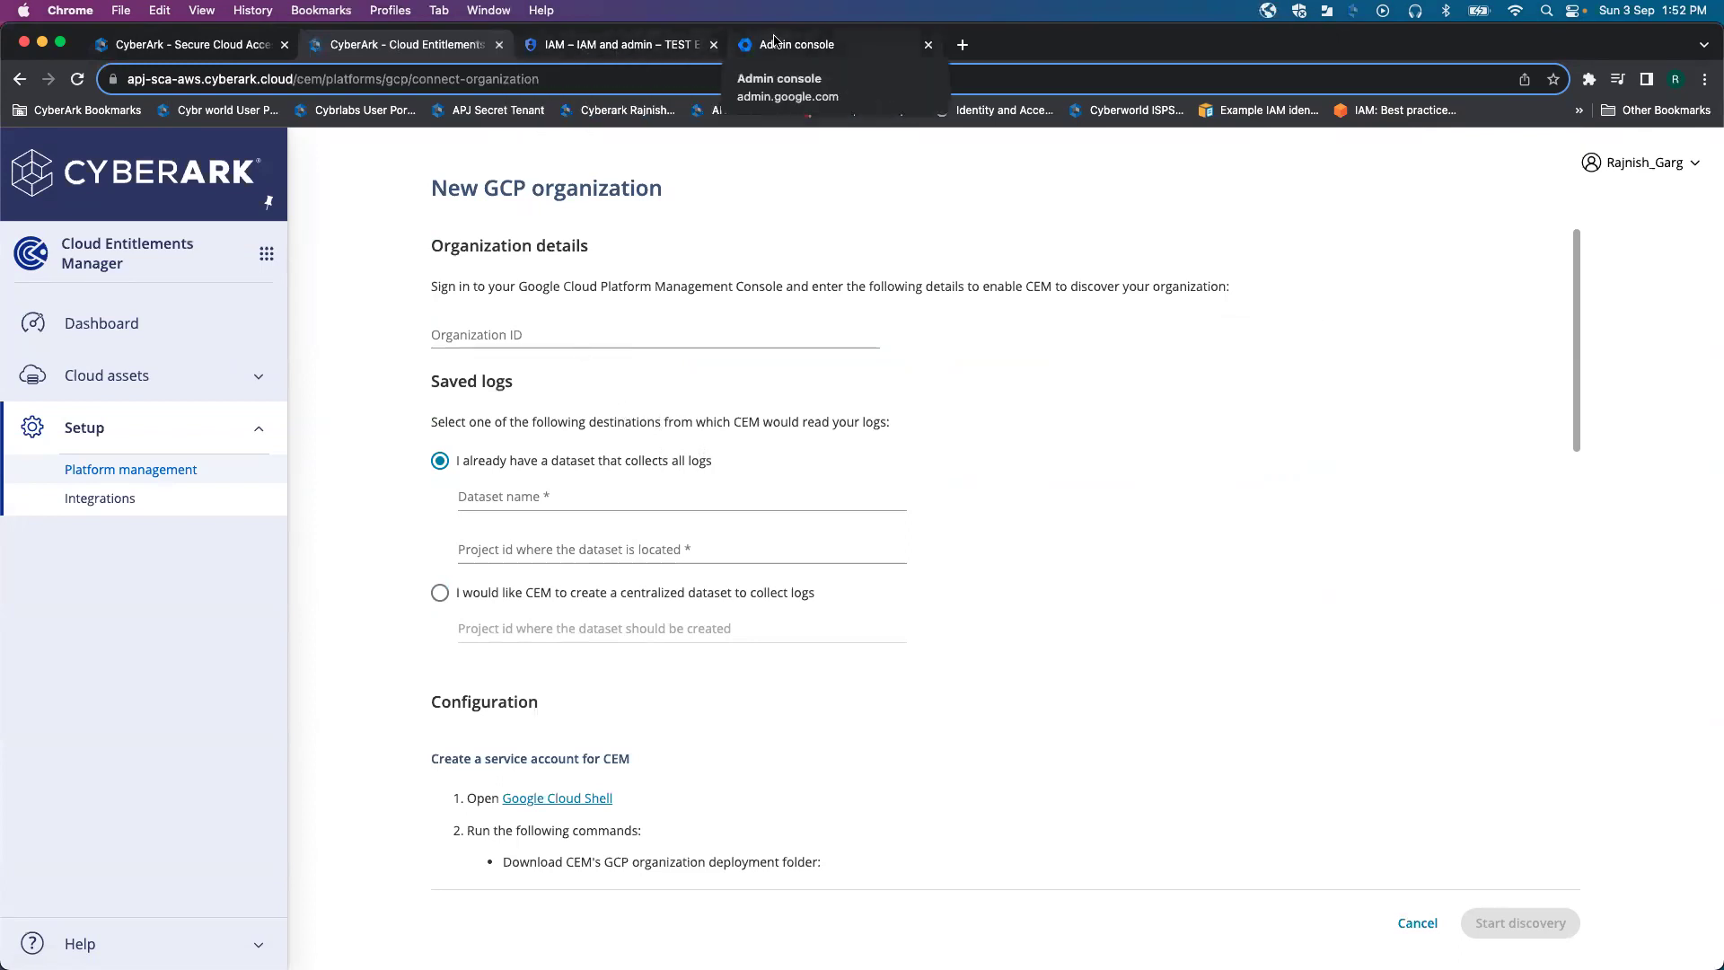
left_click(629, 44)
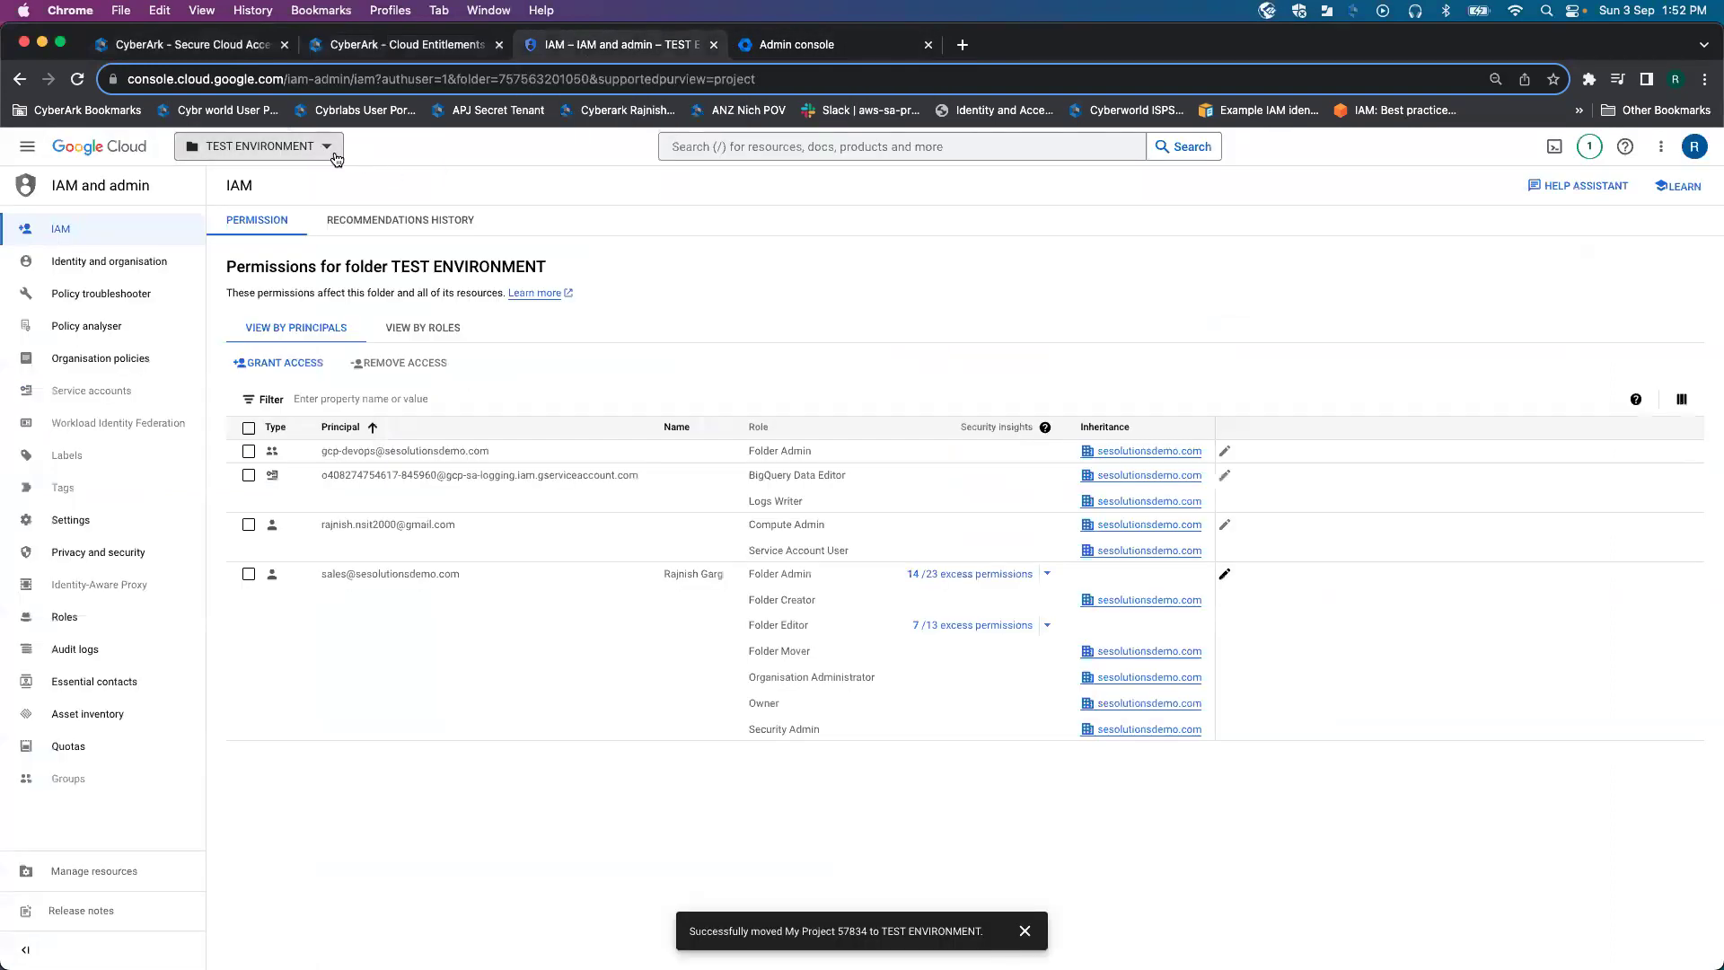
left_click(332, 154)
left_click(747, 424)
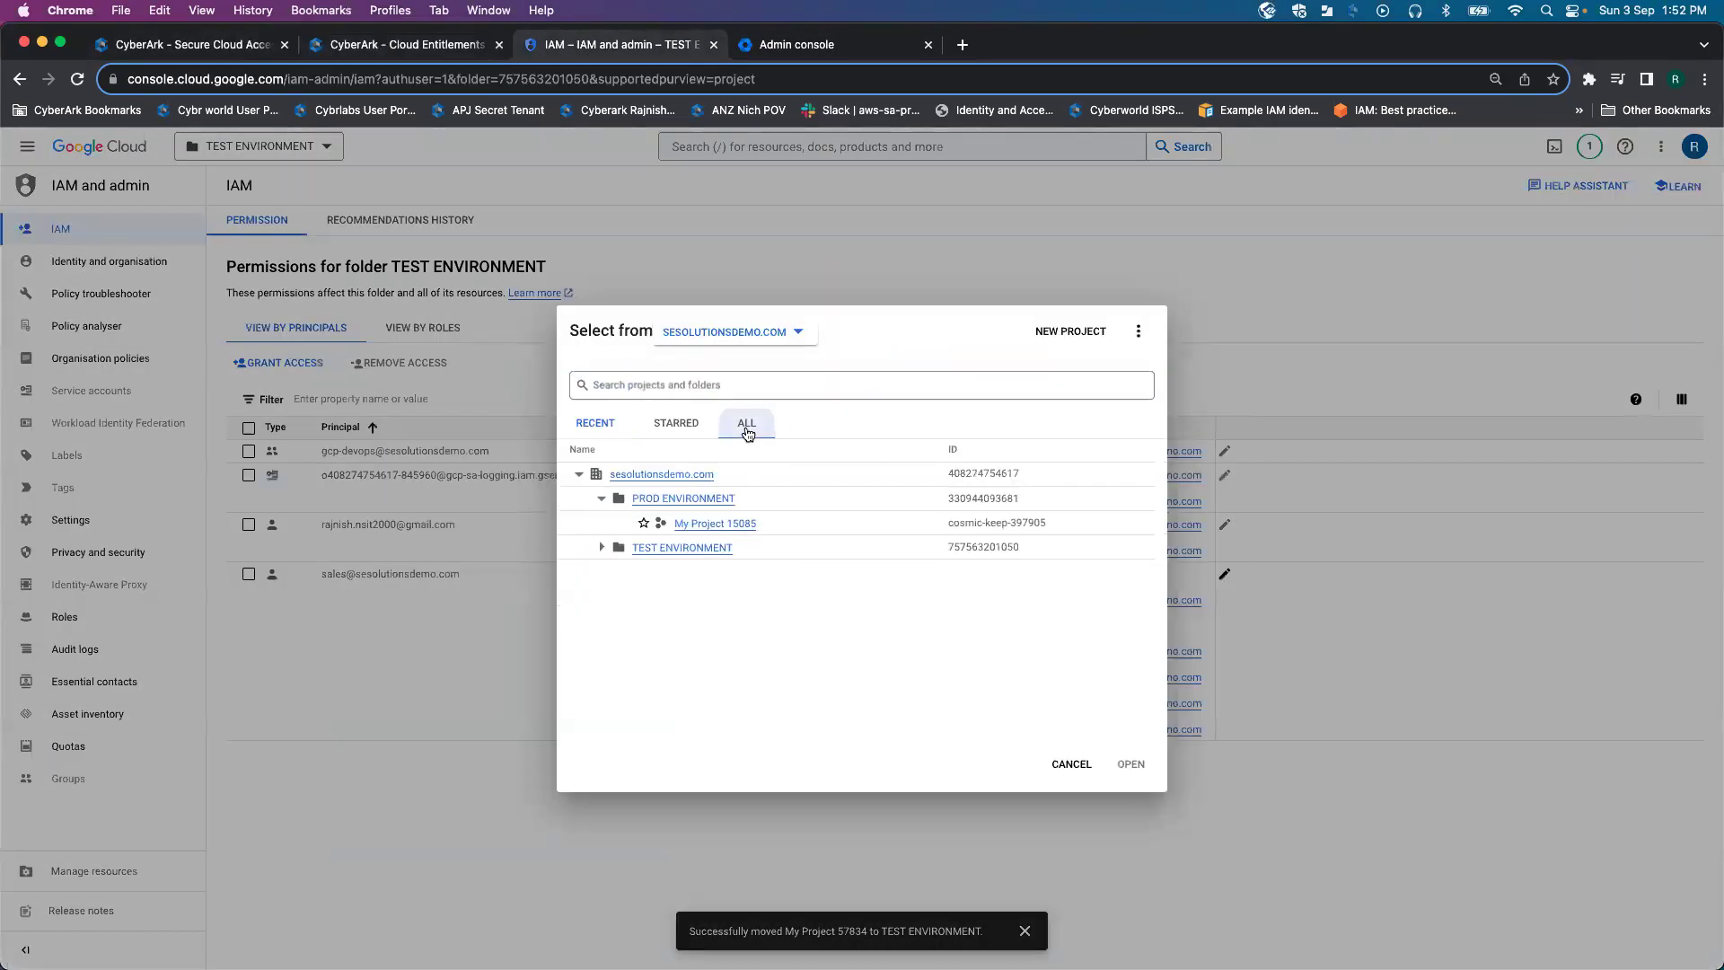
left_click_drag(1025, 476, 946, 479)
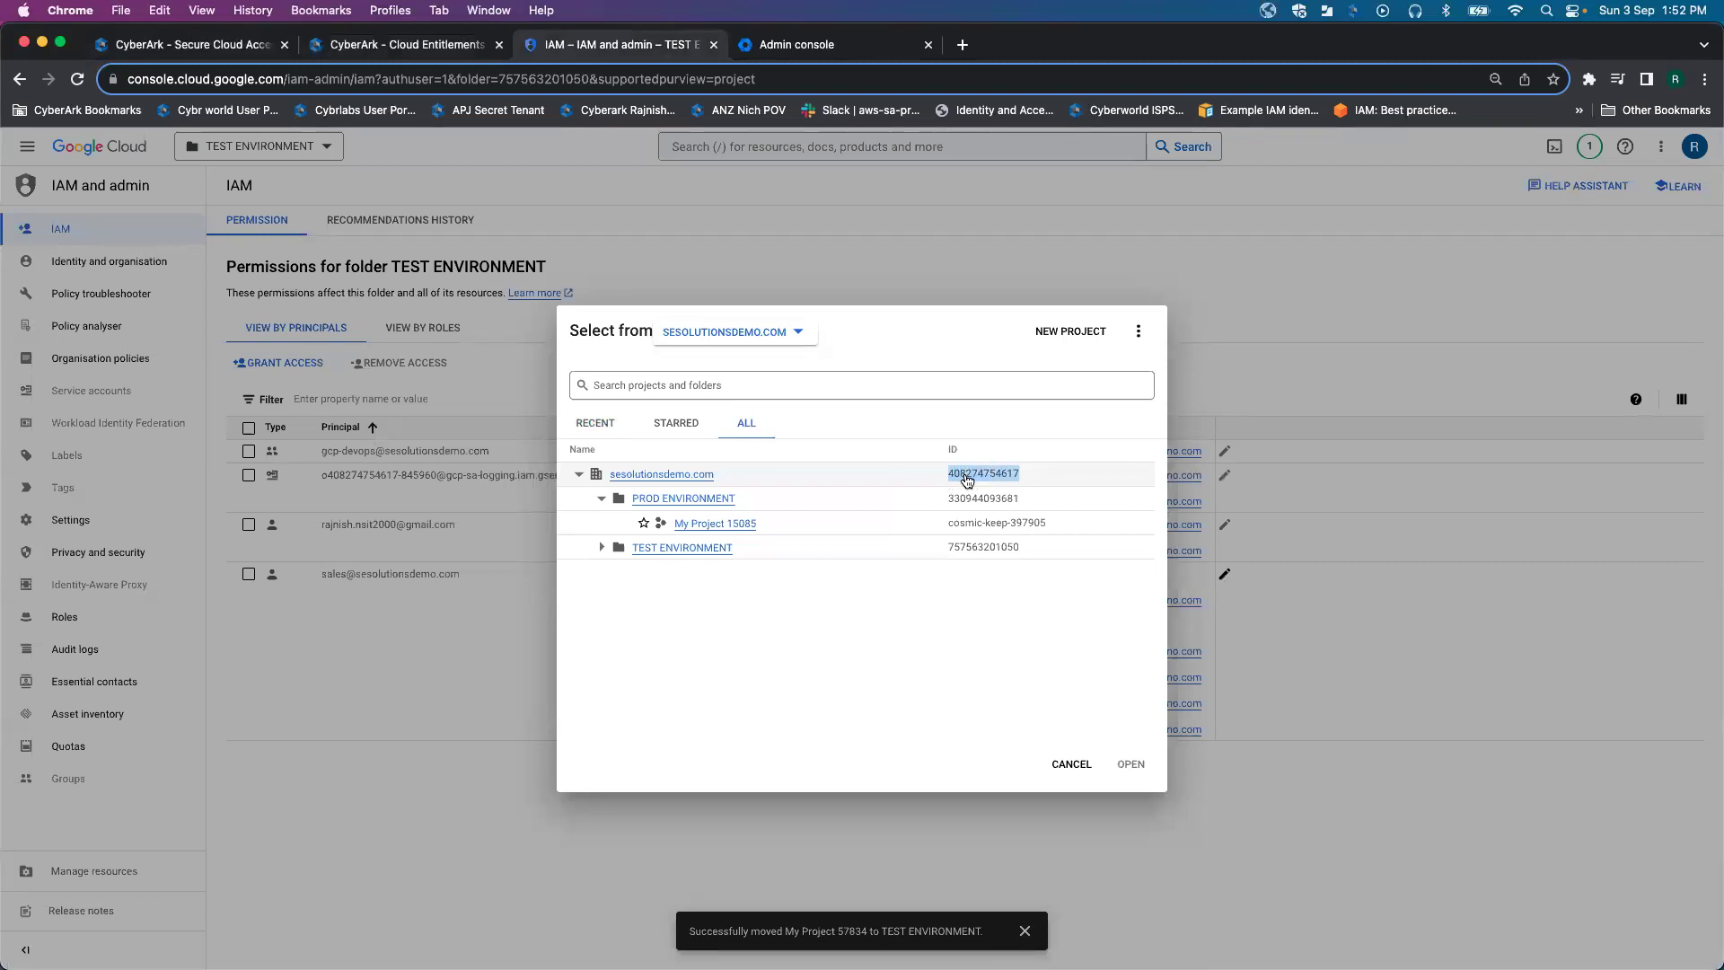
right_click(966, 474)
left_click(1010, 519)
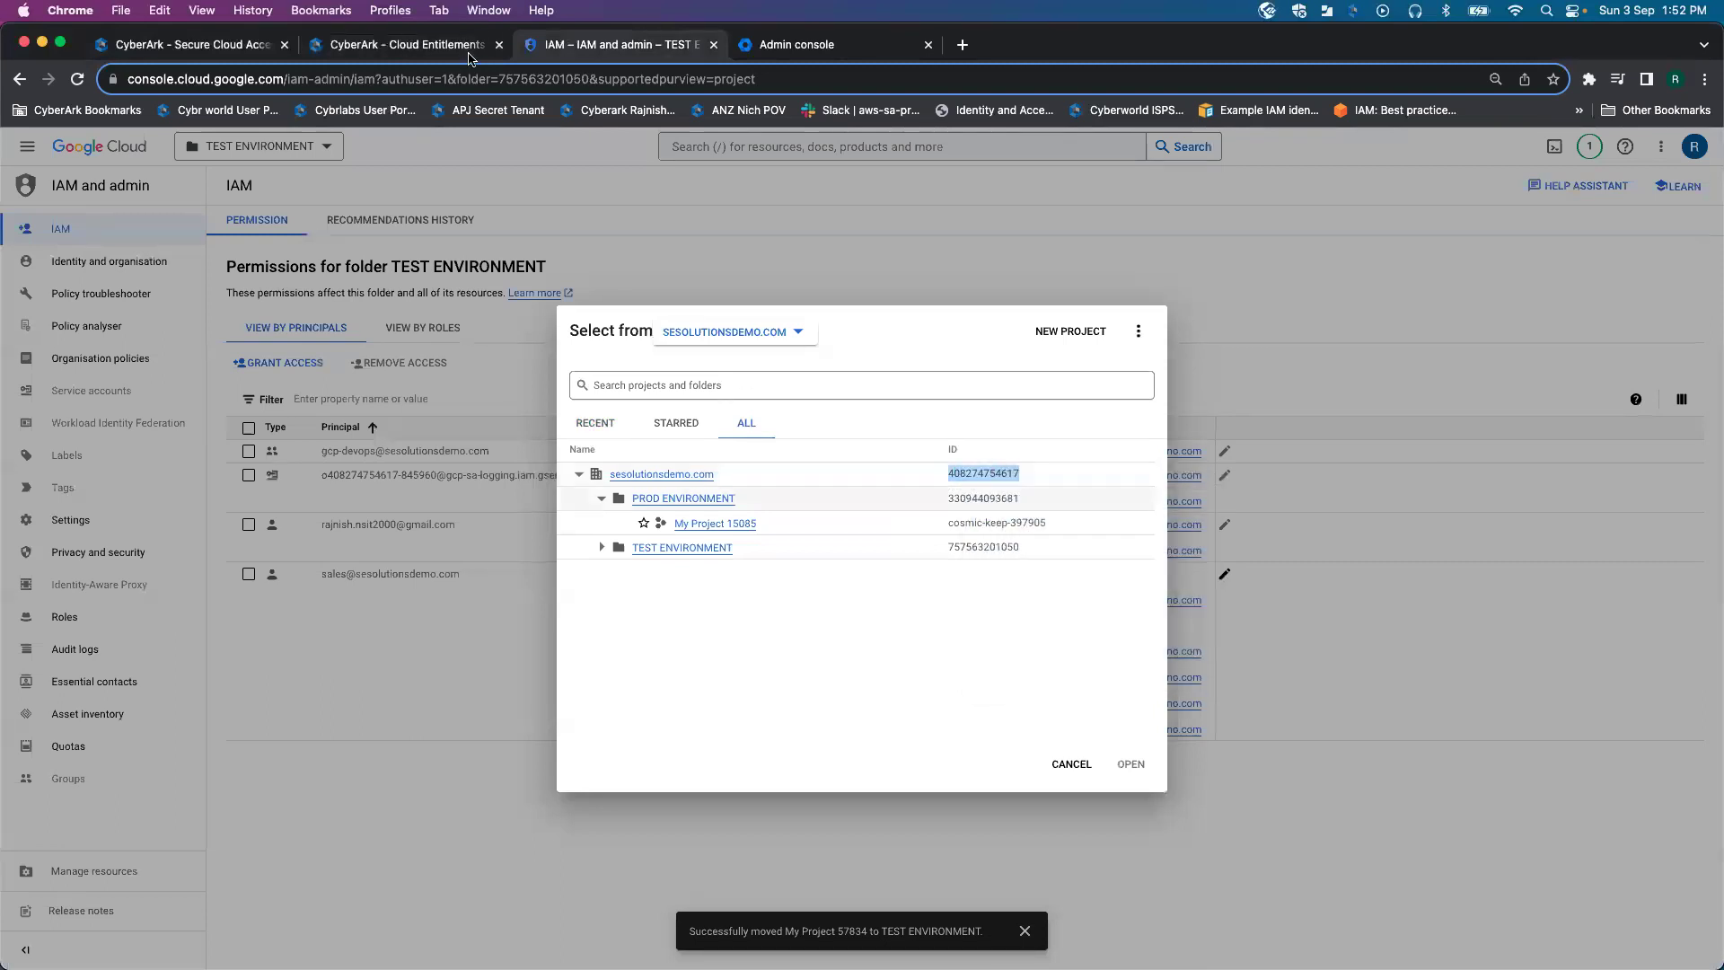
left_click(409, 44)
left_click(531, 329)
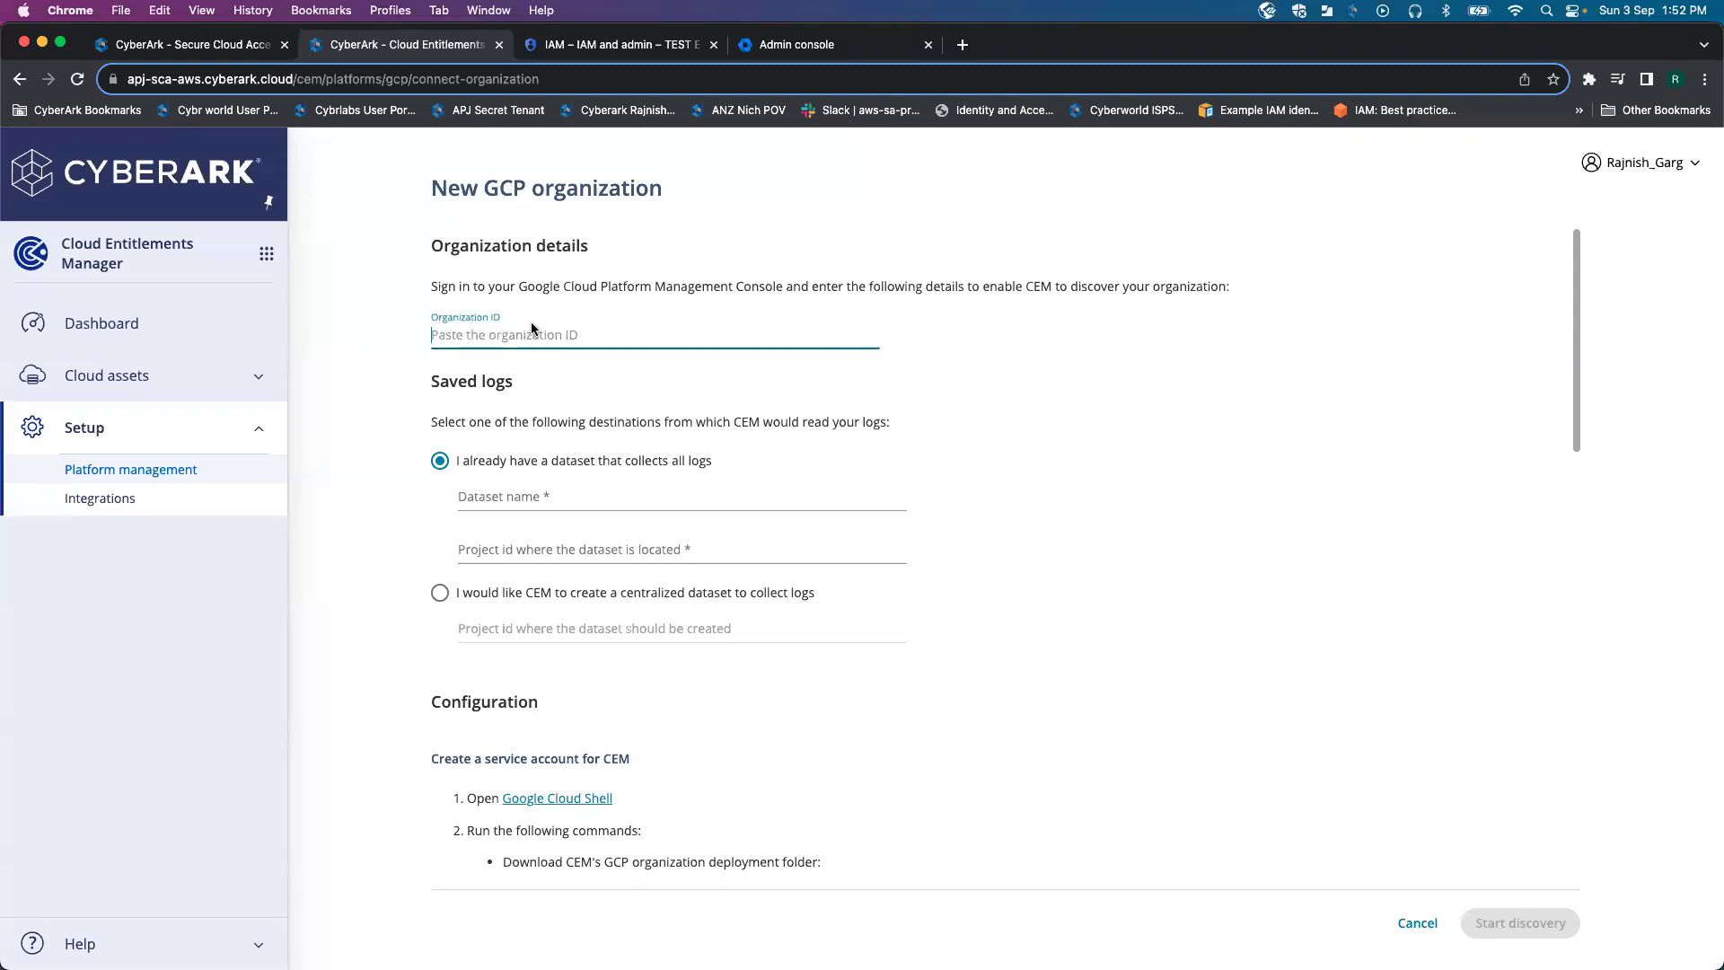
key("cmd+v")
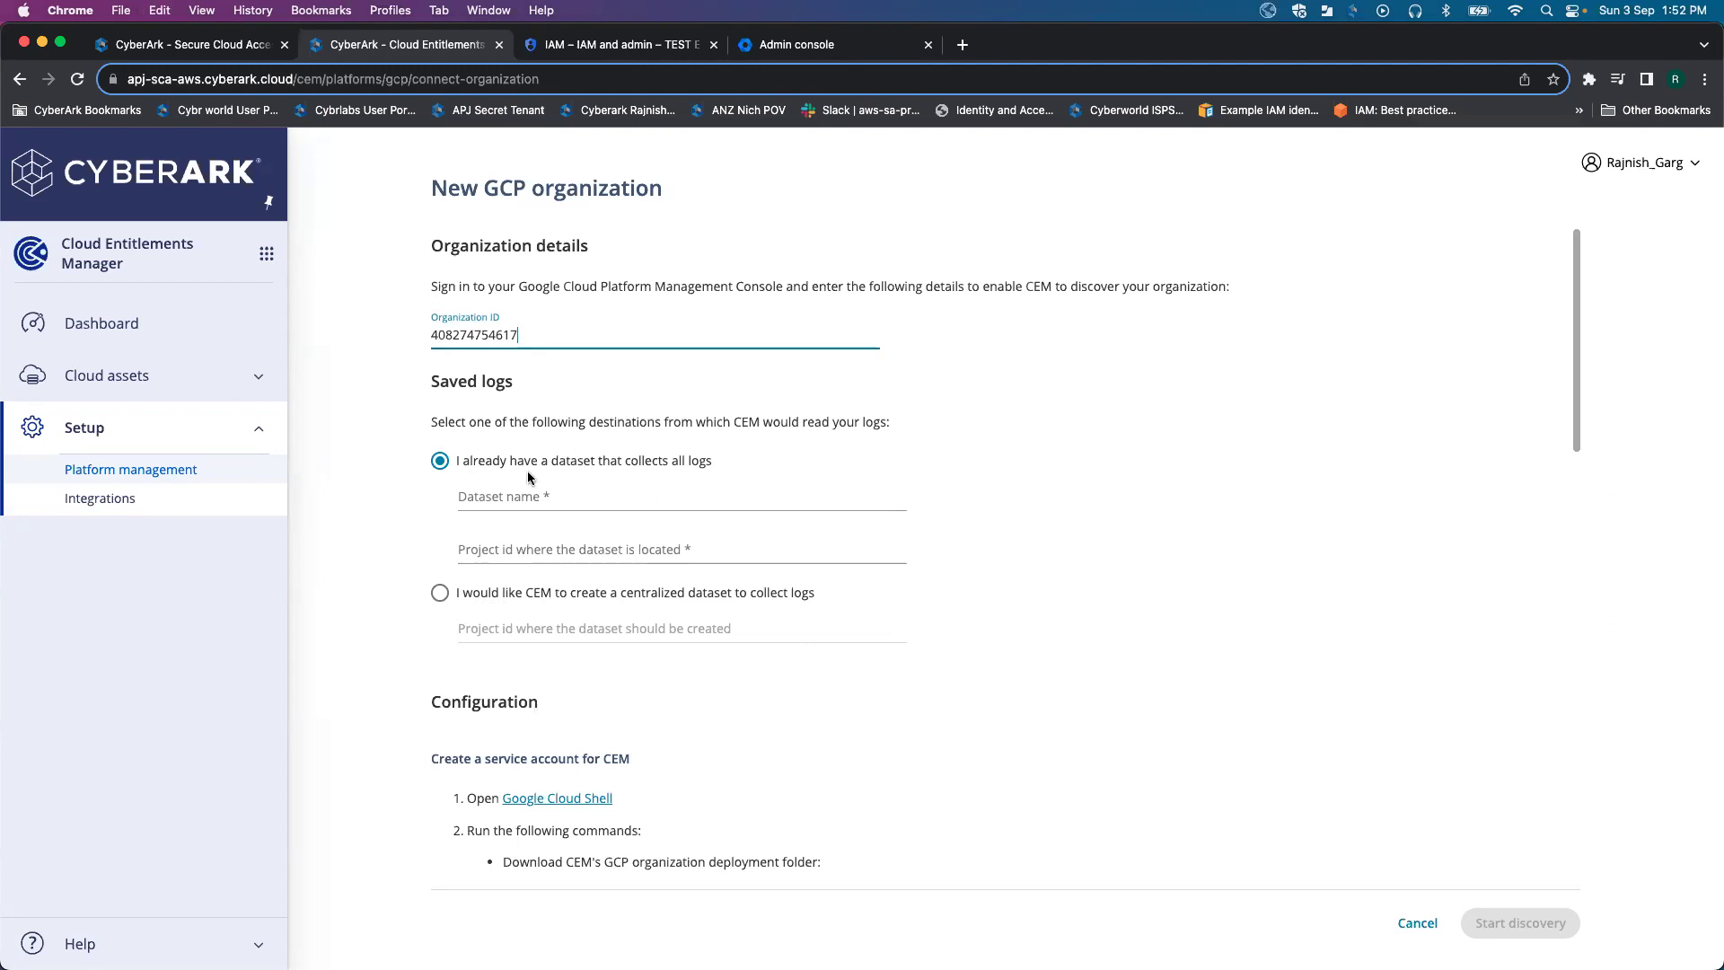
Step: Choose a CEM-created centralized dataset and paste project ID radiant-firefly-397905 as its project
left_click(440, 594)
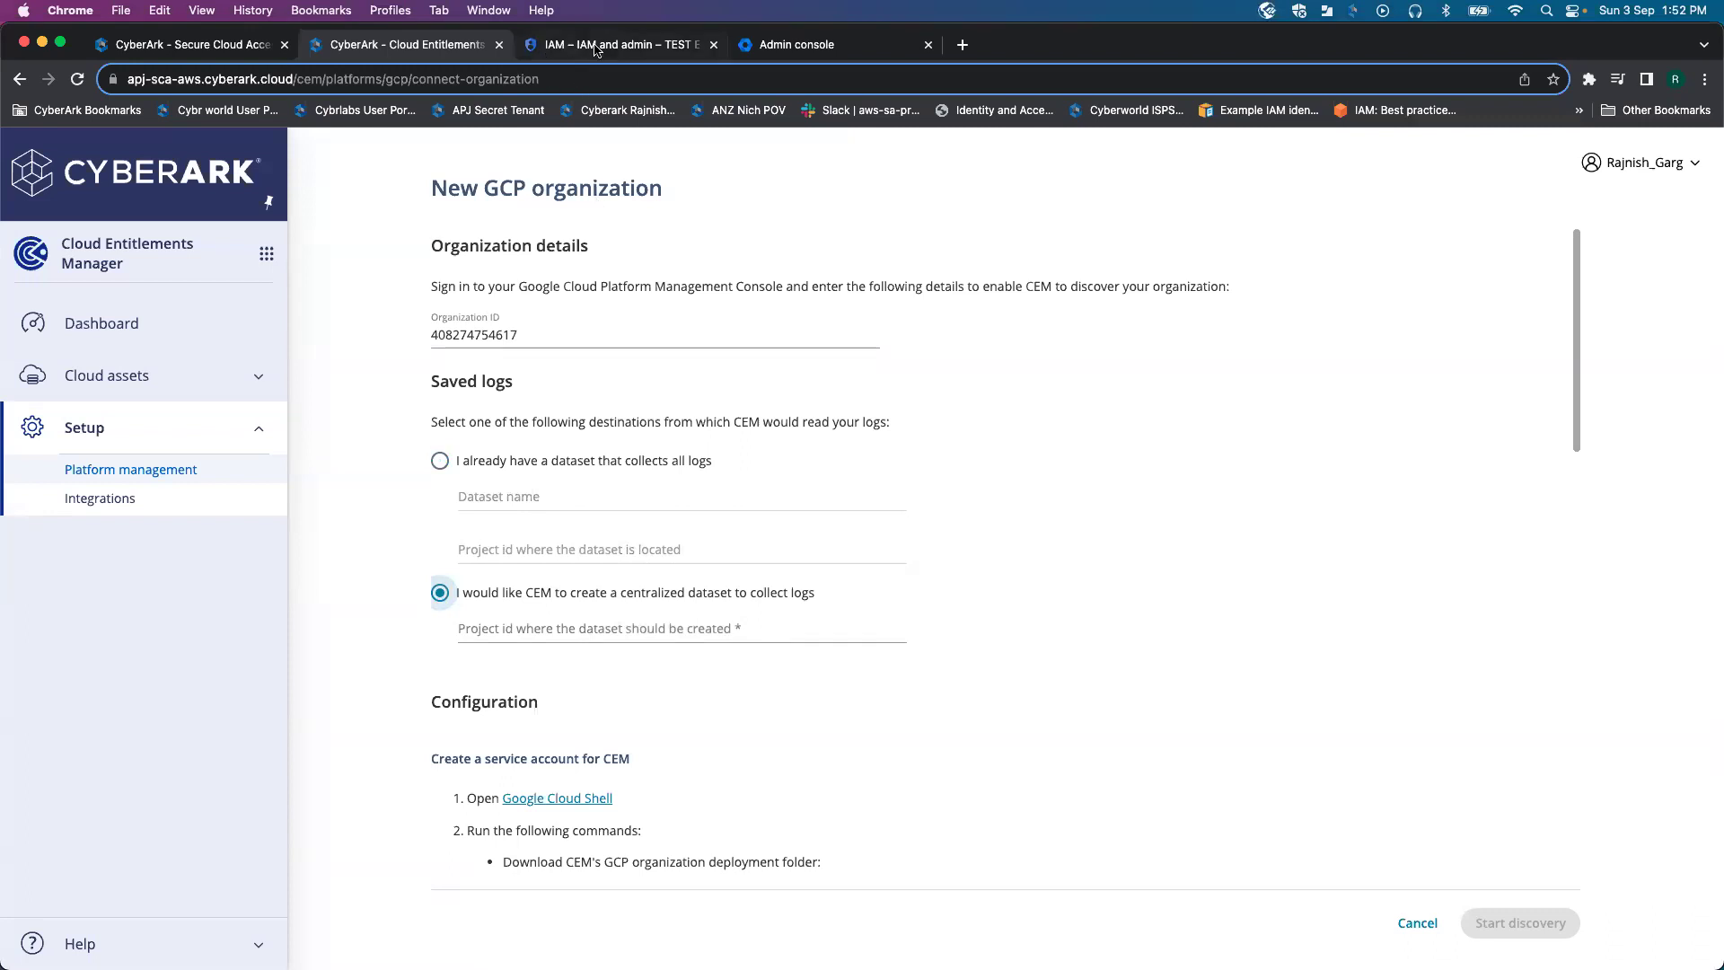
left_click(655, 51)
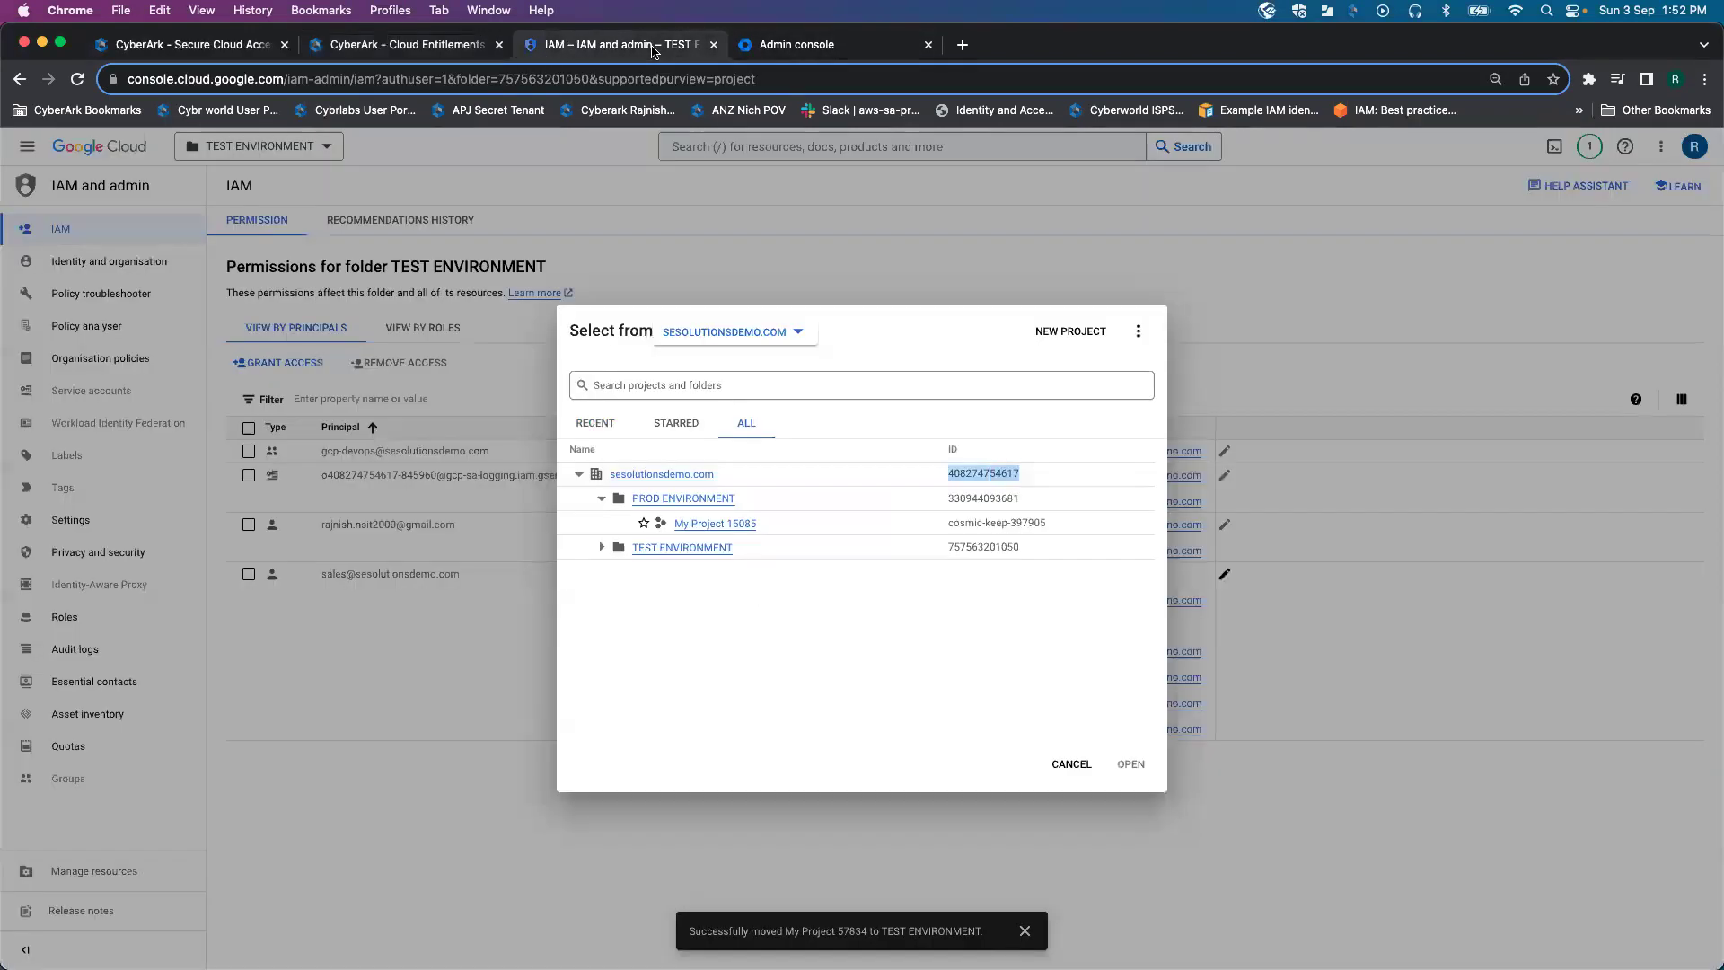
left_click(602, 547)
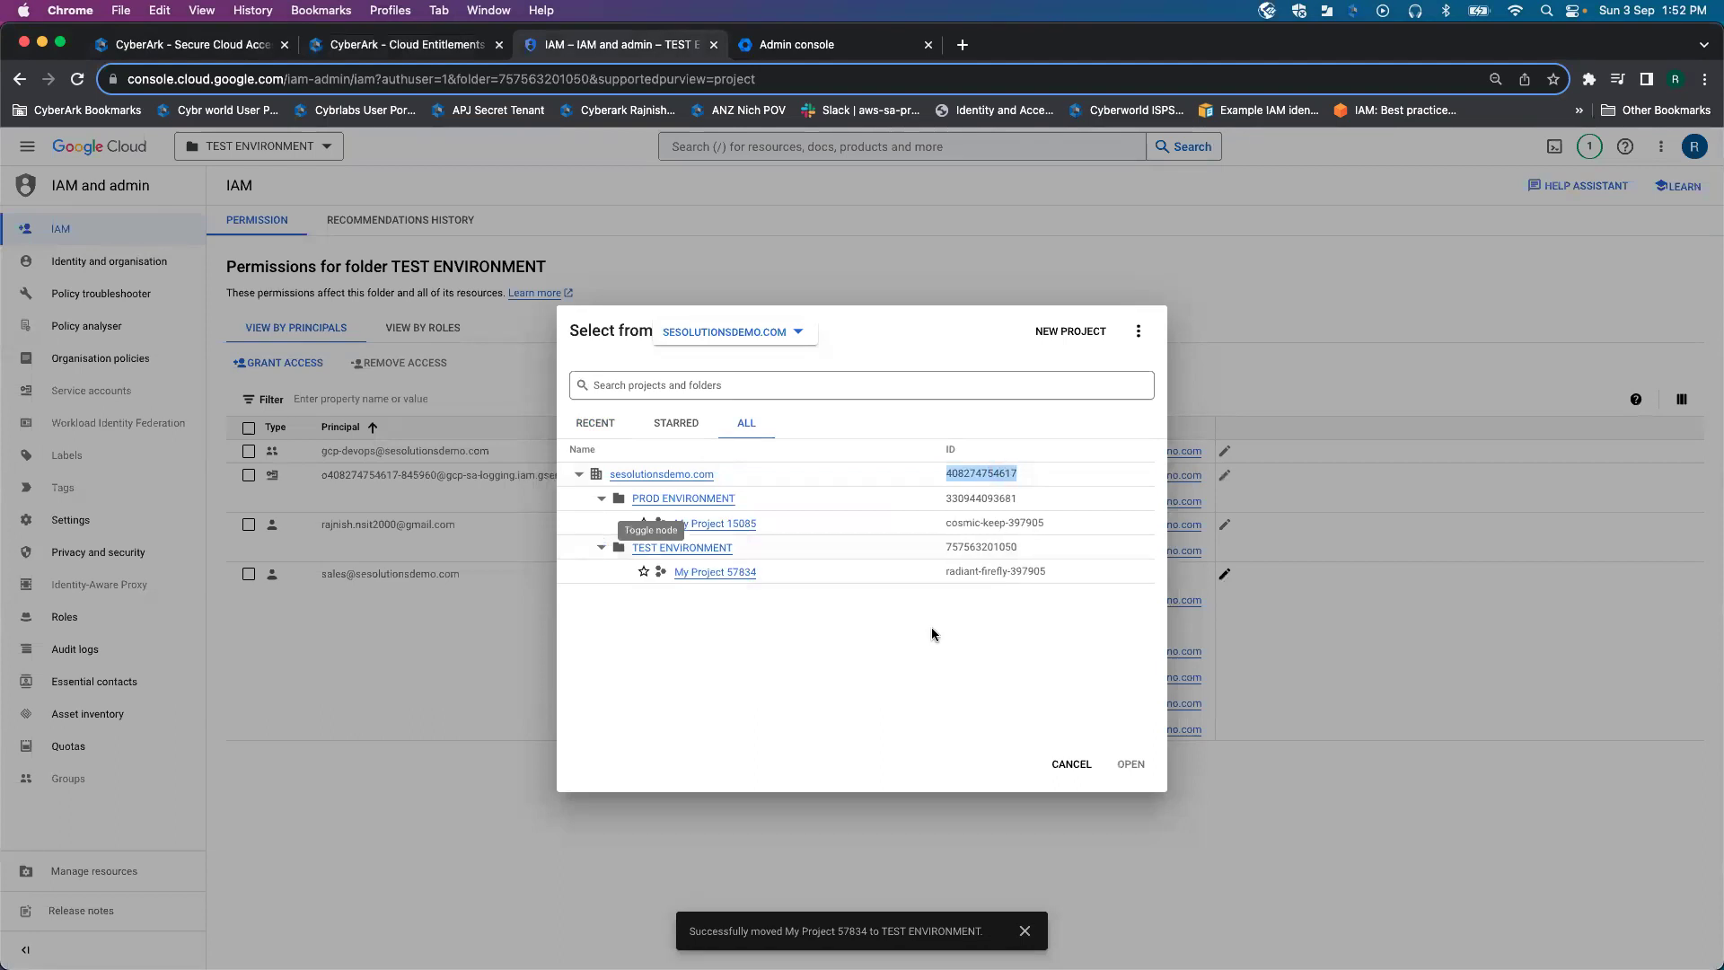
left_click_drag(1052, 575, 948, 579)
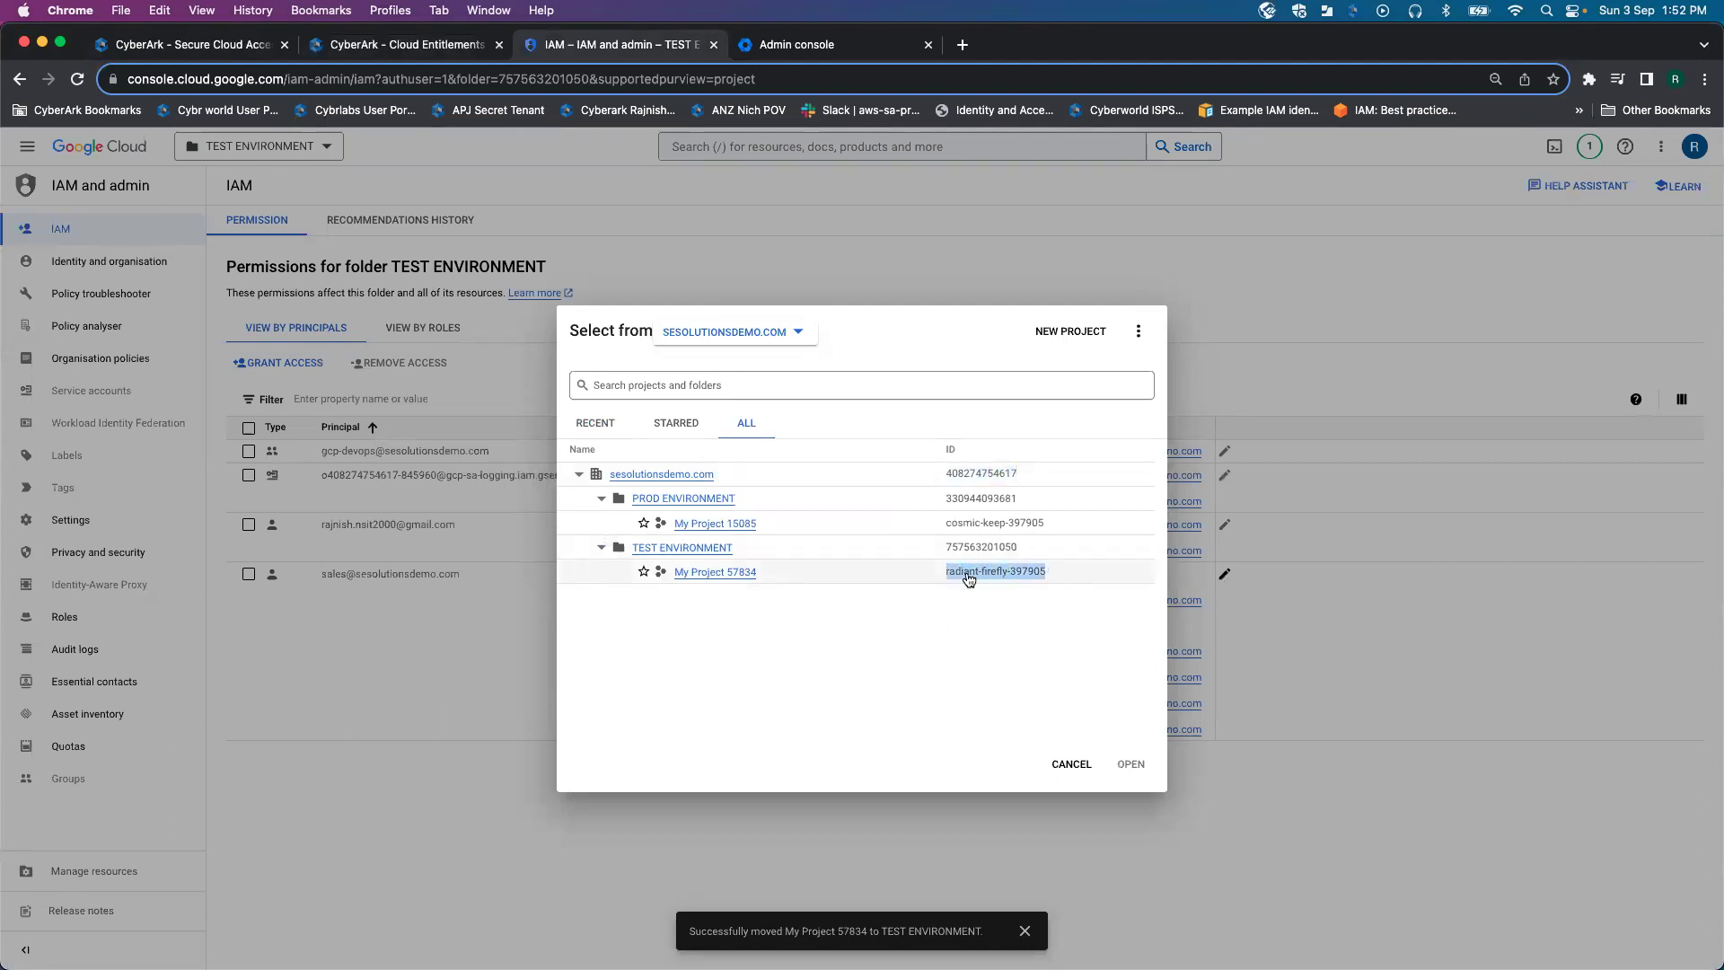
key("super+c")
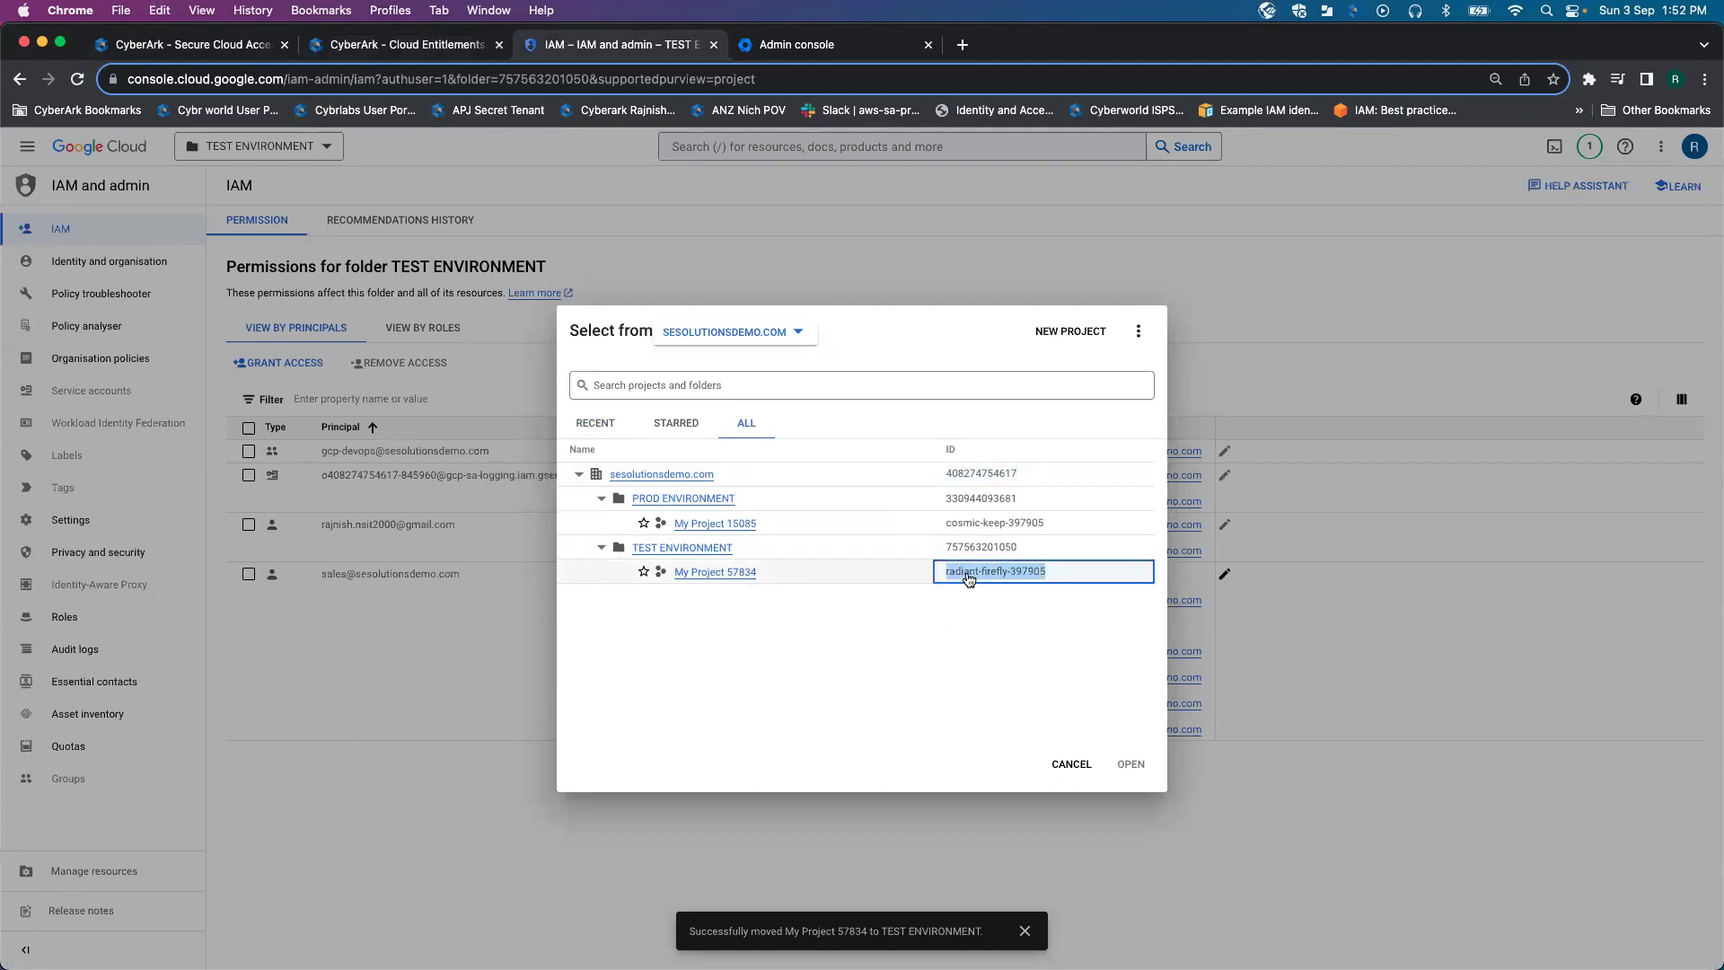
left_click(464, 47)
left_click(560, 624)
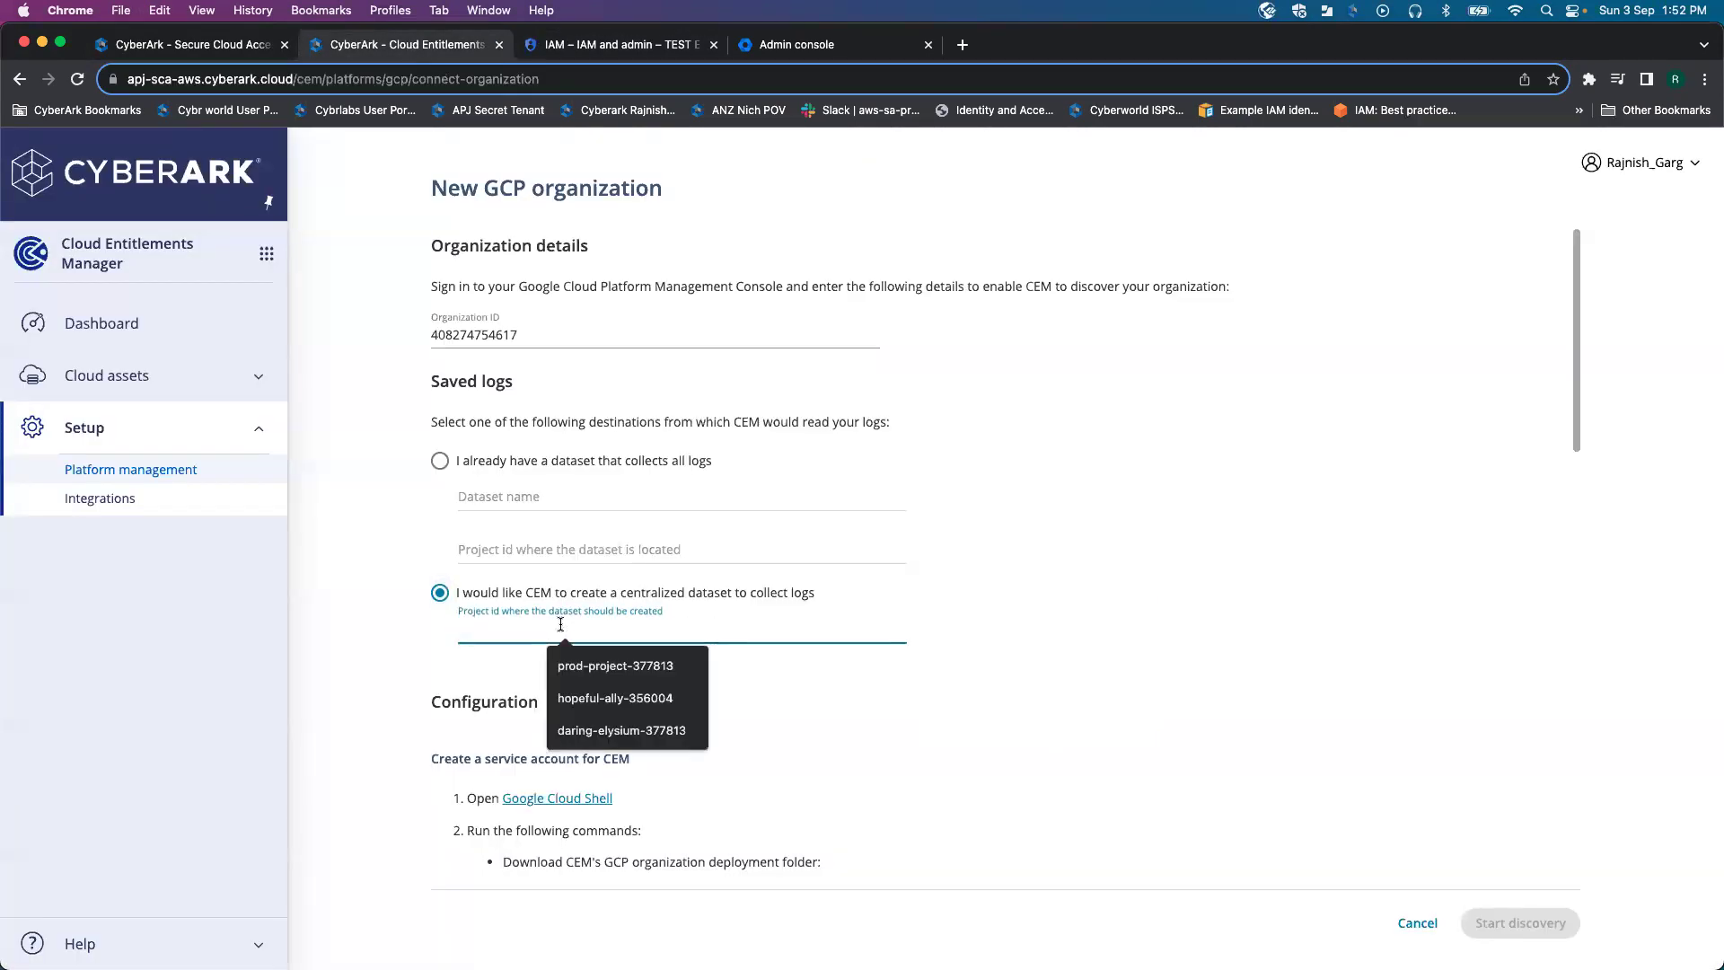
key("super+v")
scroll(877, 704, "down", 5)
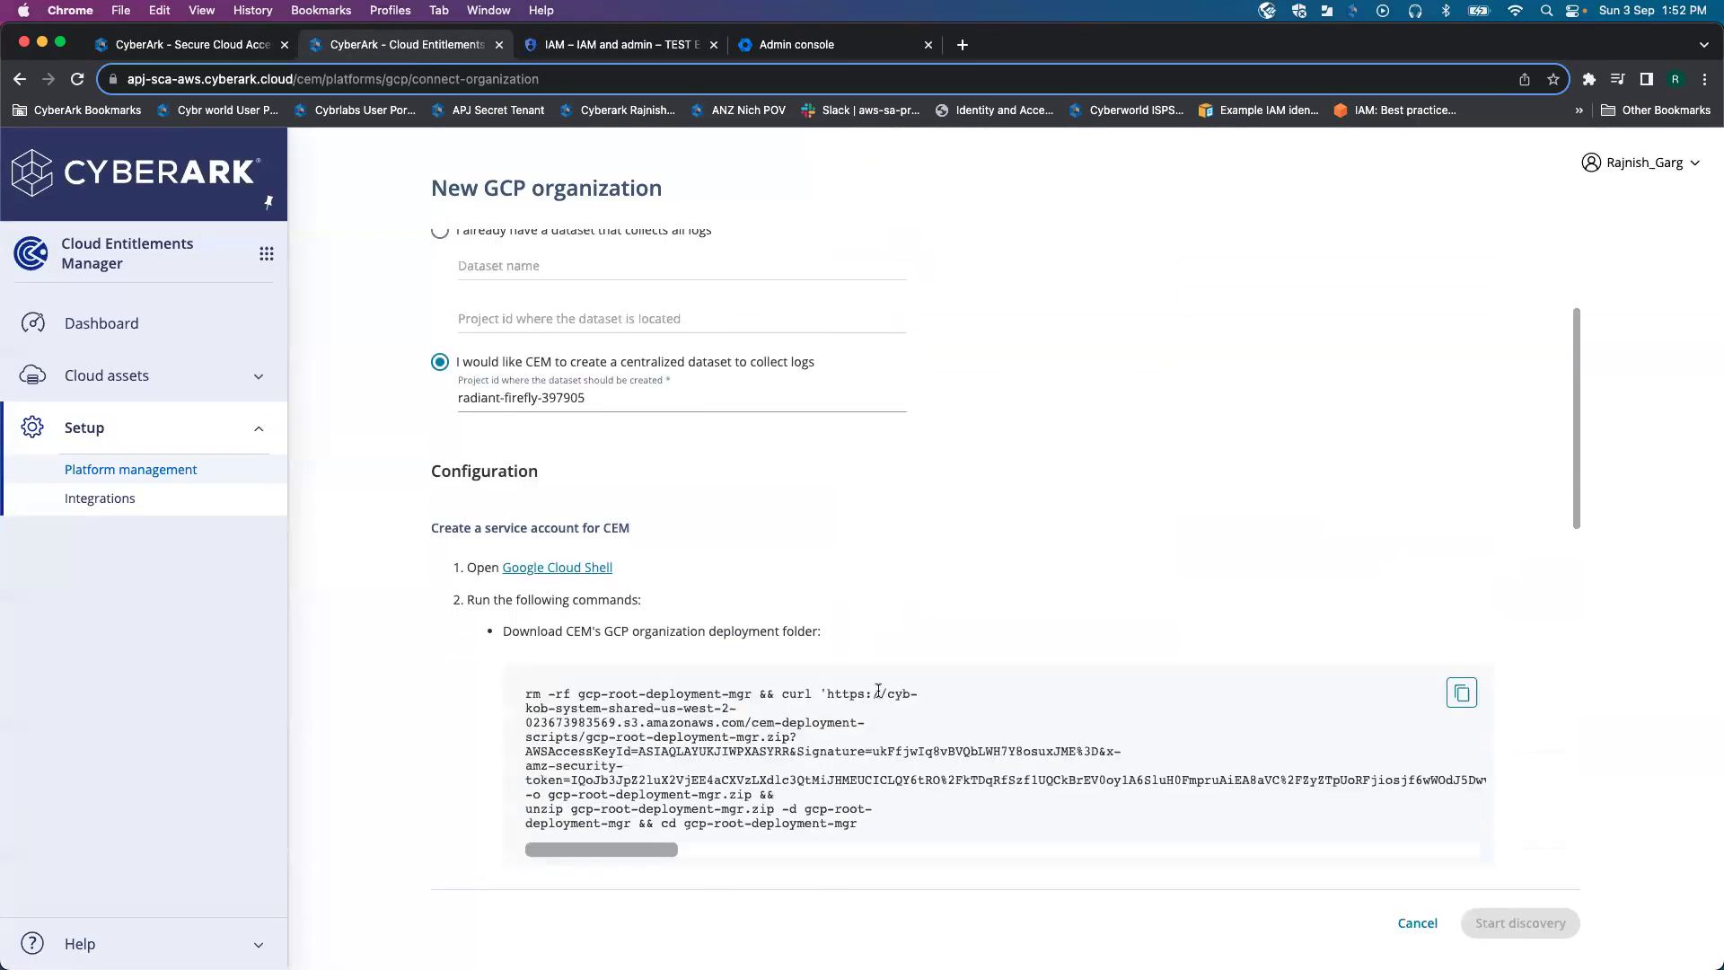
scroll(893, 570, "up", 3)
scroll(893, 570, "down", 4)
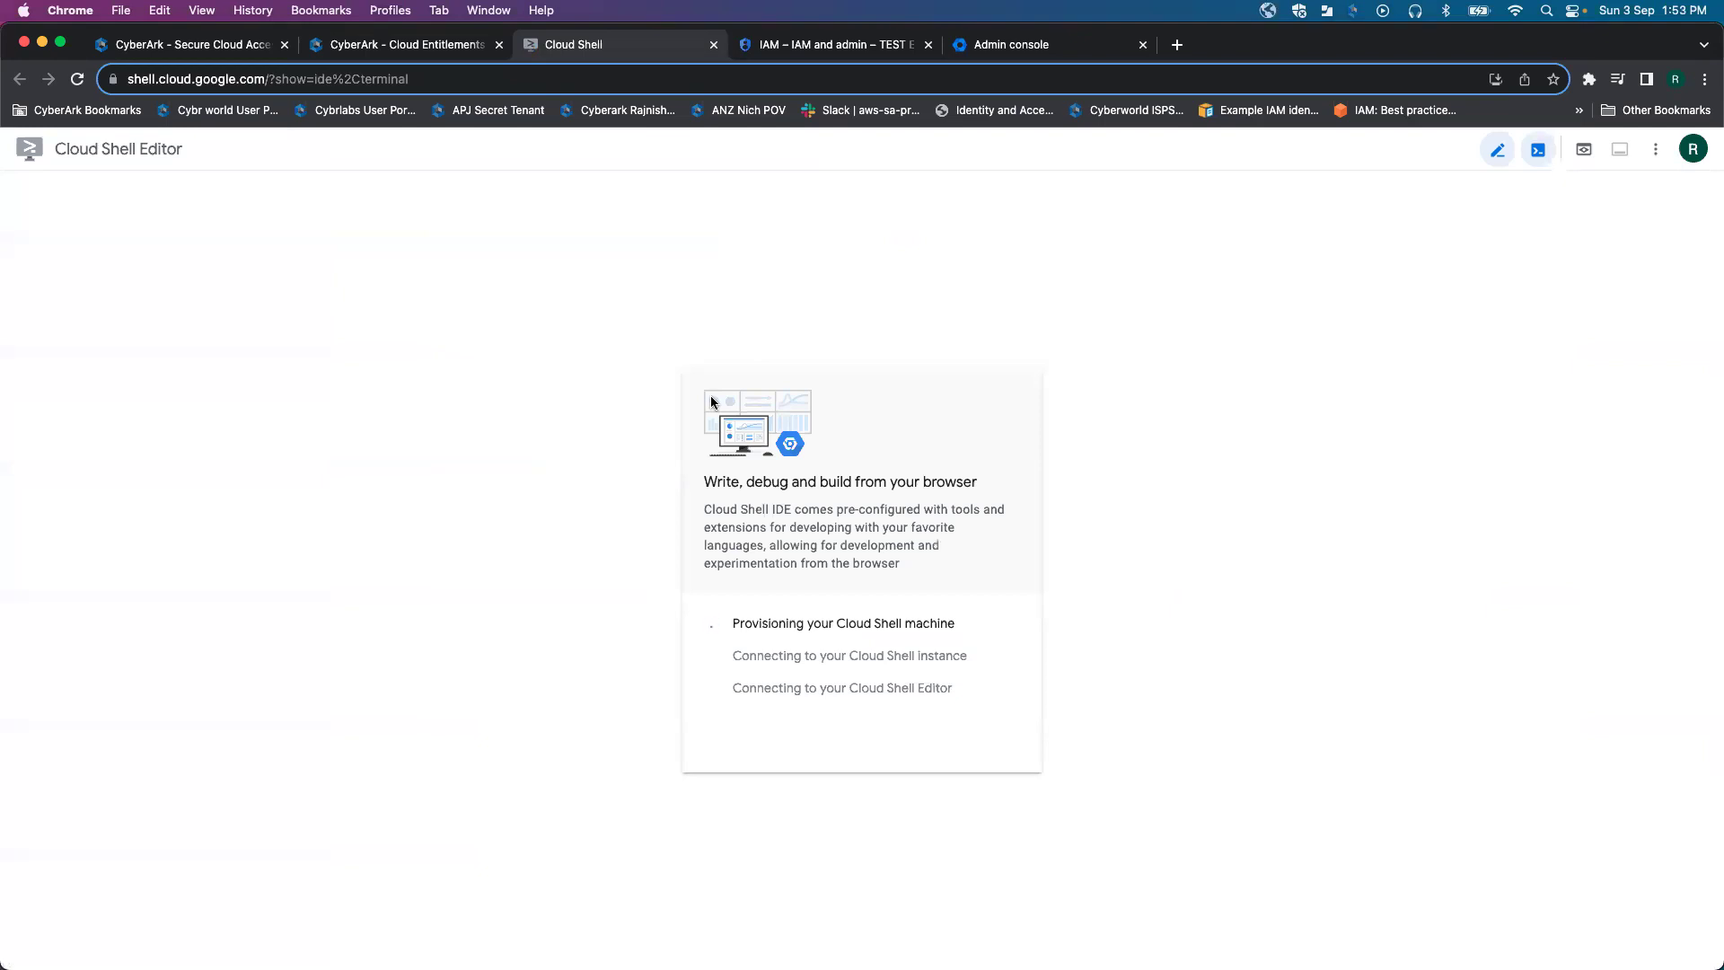
Step: Switch Cloud Shell to the organization's Google account, leaving the old Cloud Shell page
left_click(1694, 149)
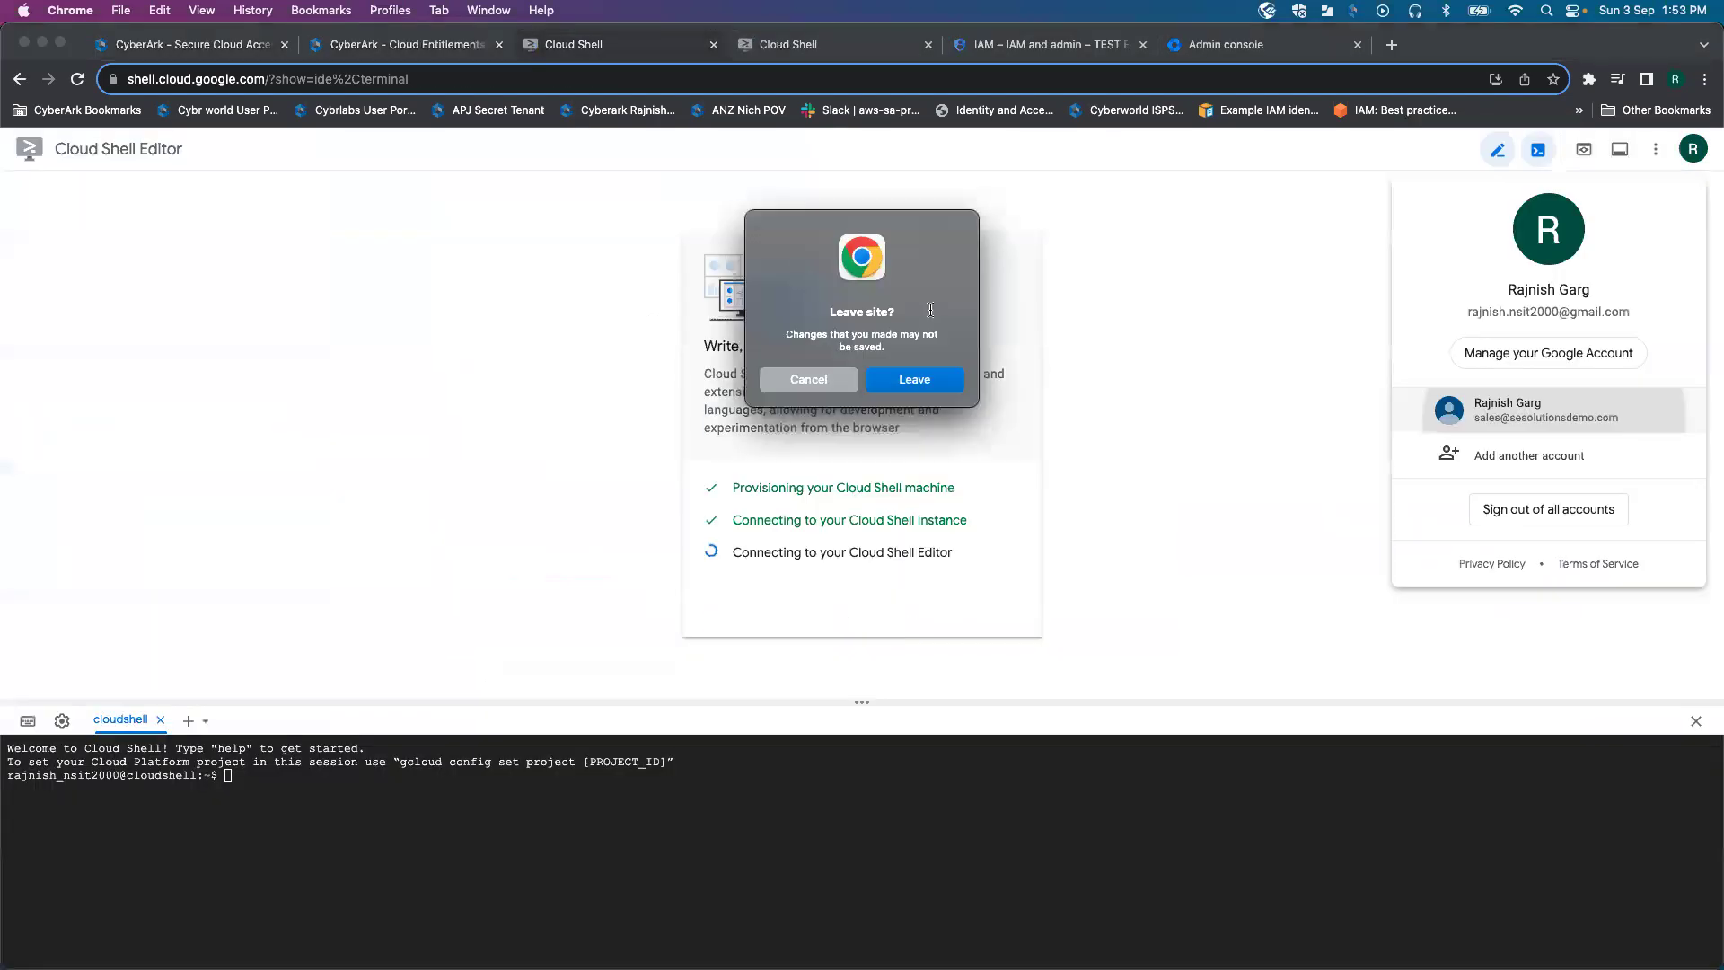
left_click(913, 380)
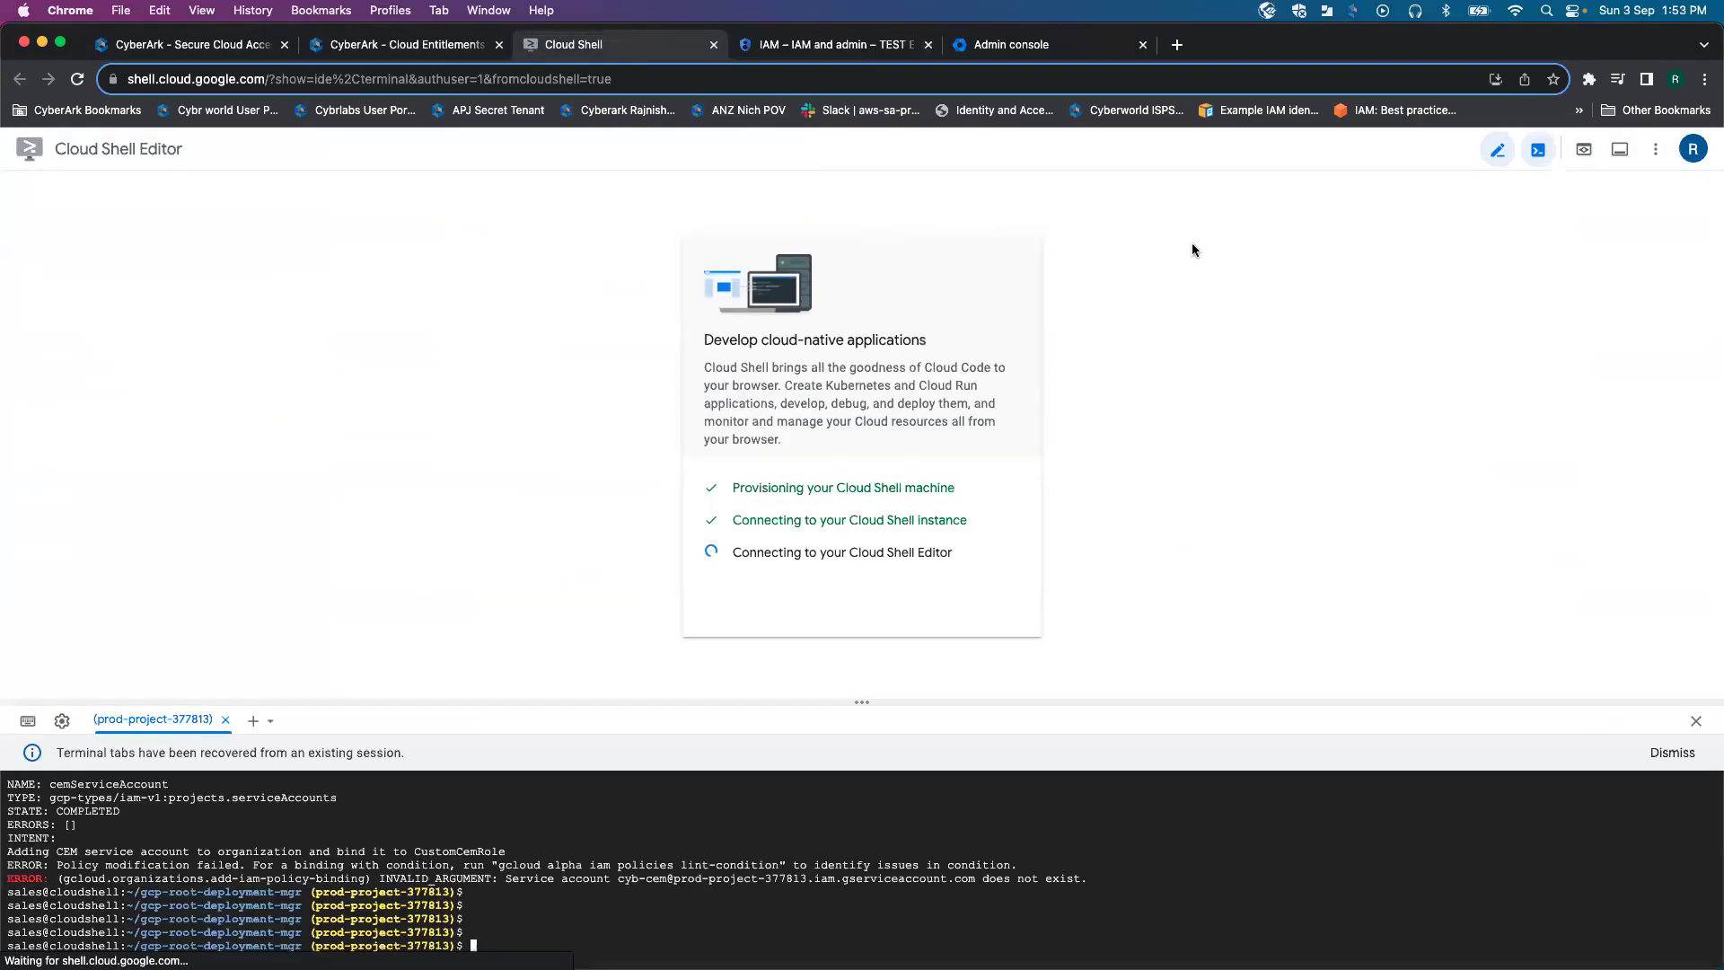
left_click(1696, 148)
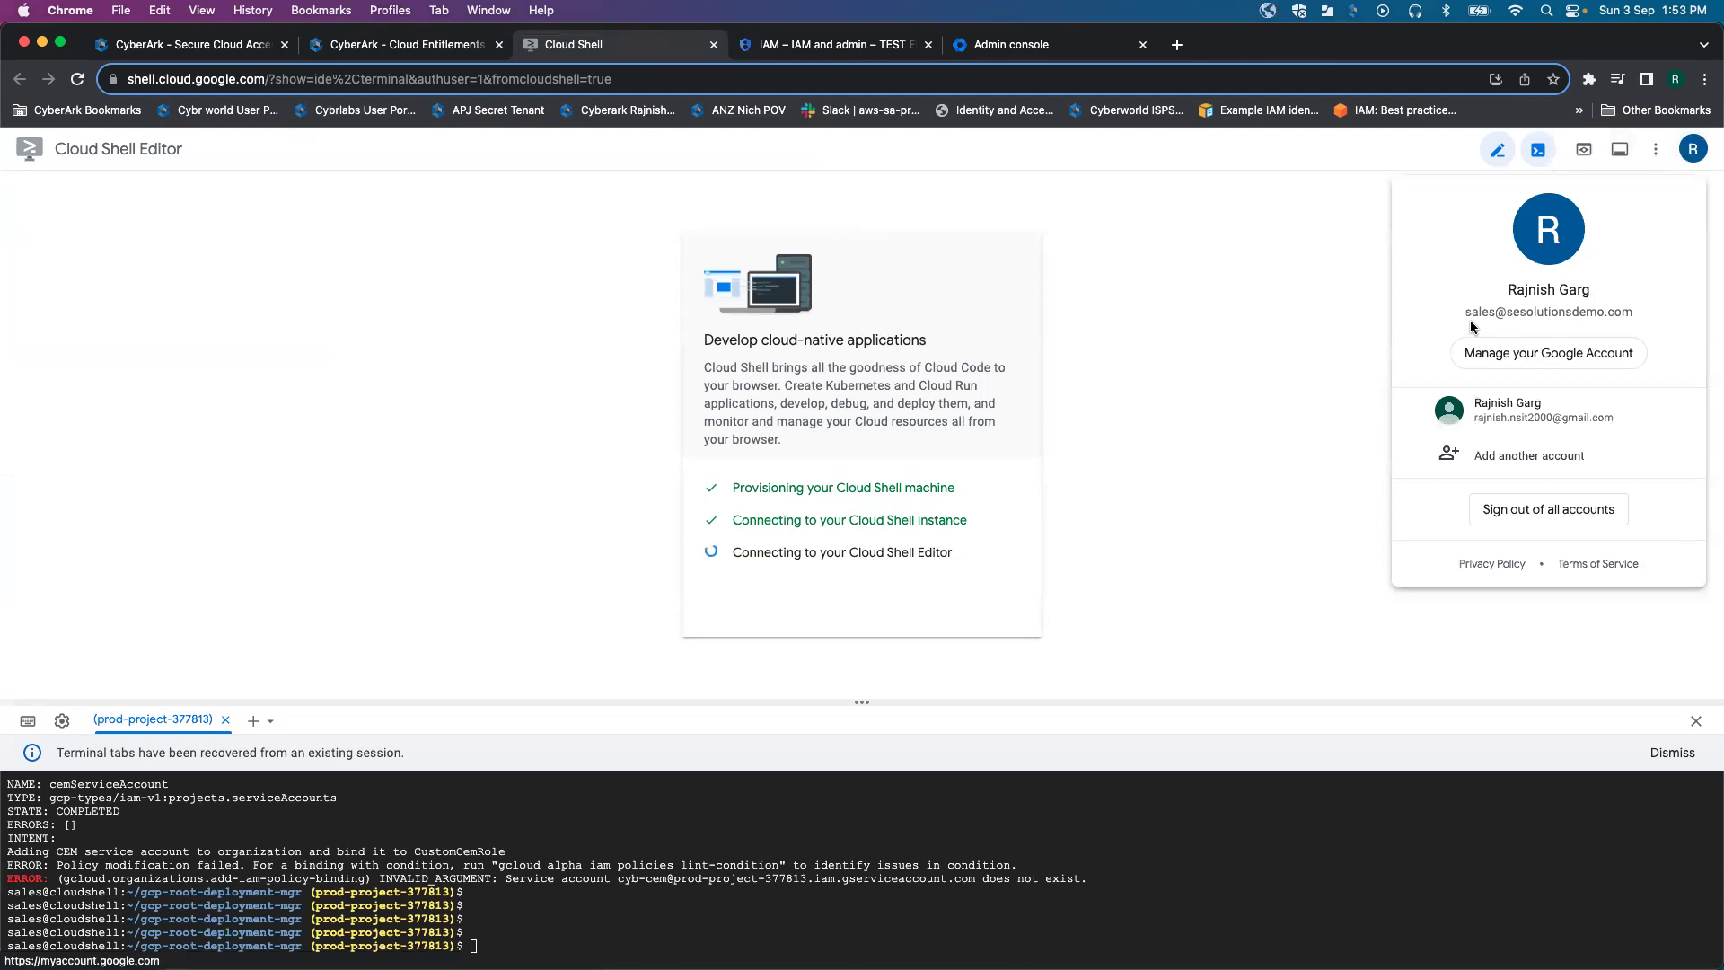
left_click(1155, 286)
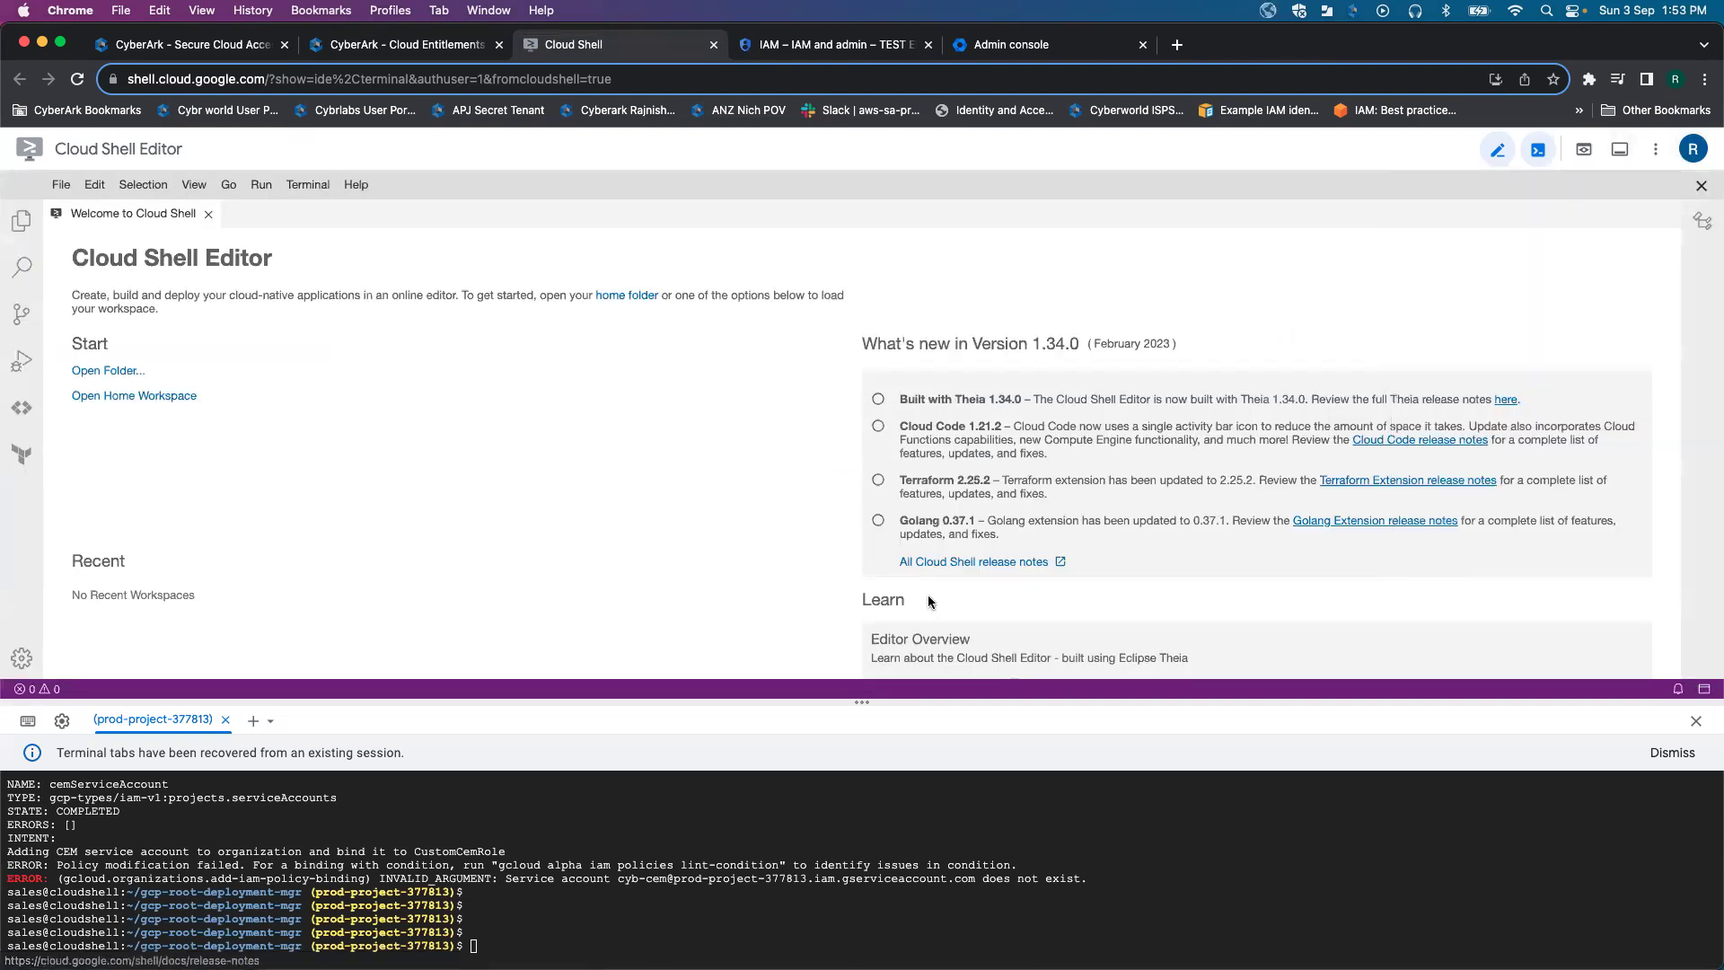
Step: Enlarge the Cloud Shell terminal panel and clear it to a fresh prompt
left_click_drag(862, 703, 862, 321)
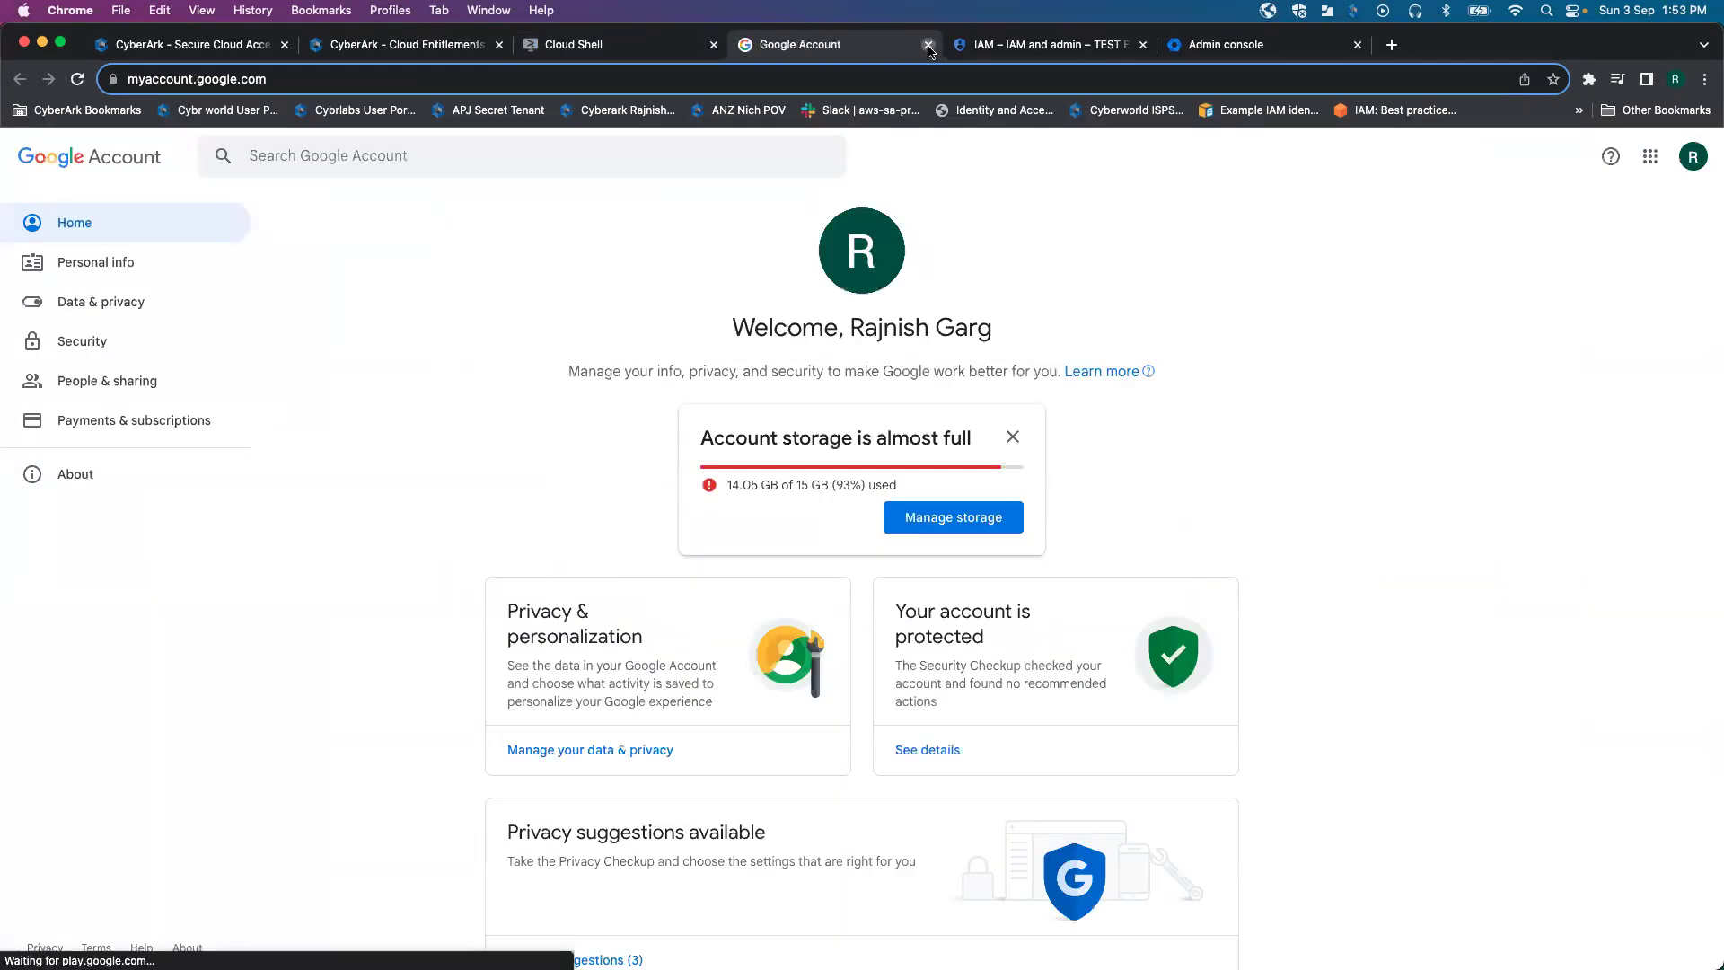
left_click(928, 45)
left_click(1373, 450)
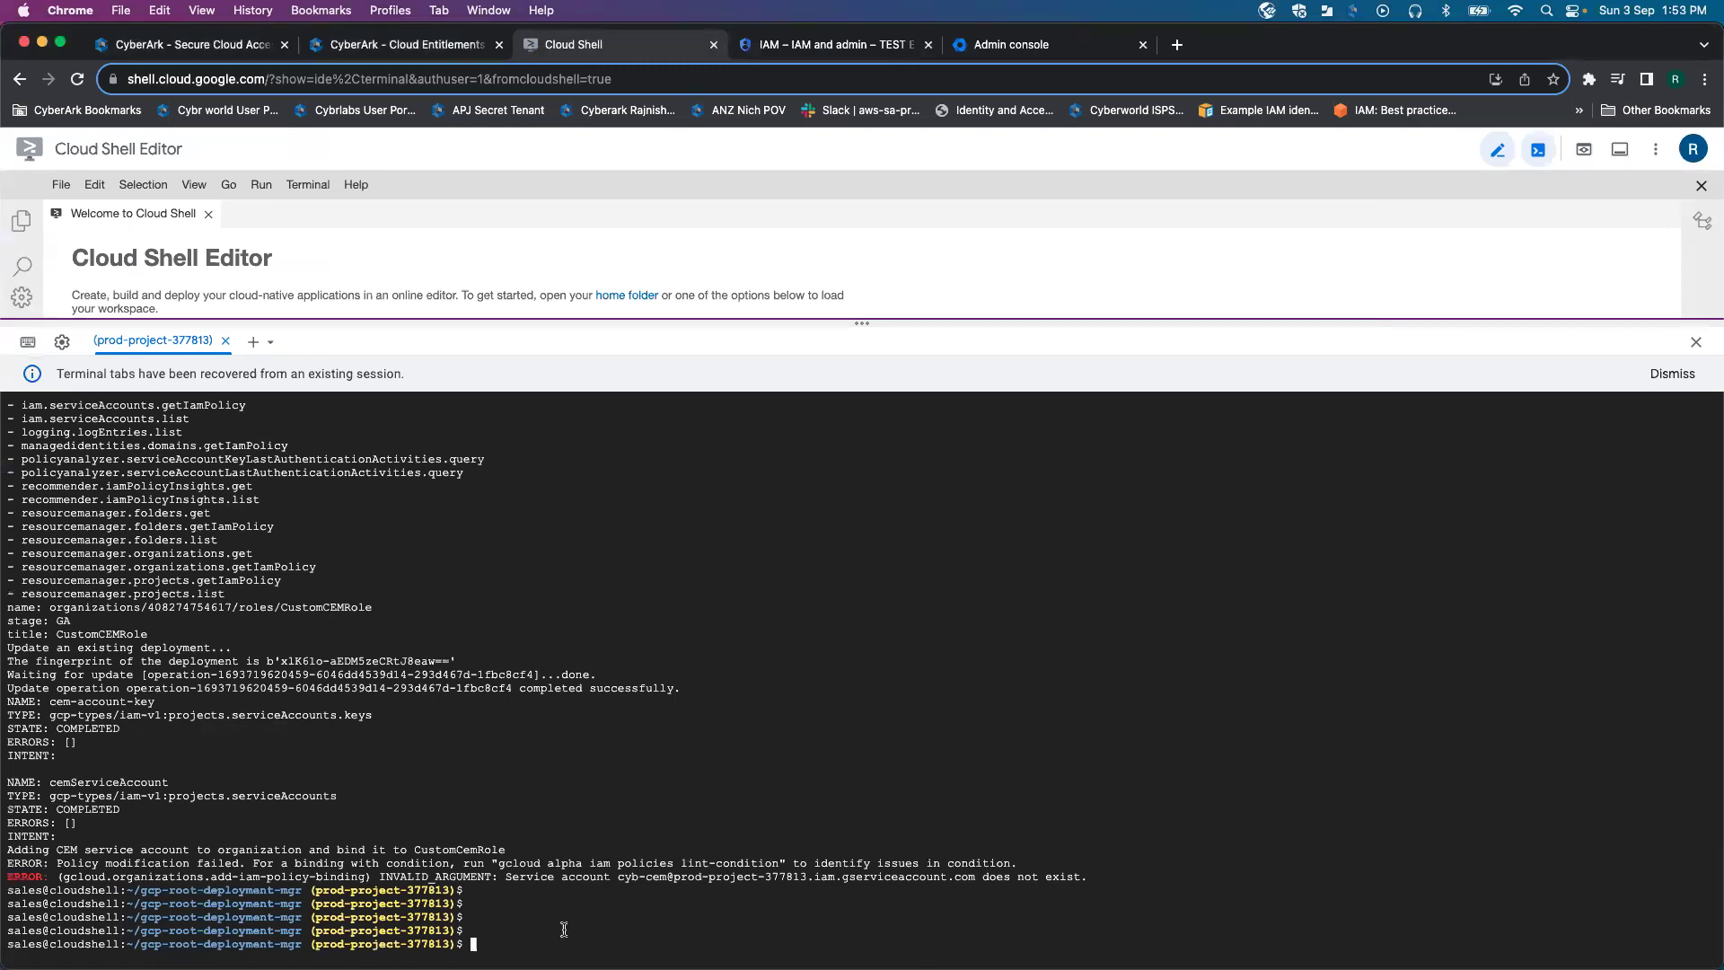
type("clear")
key("Return")
key("Return")
key("Return")
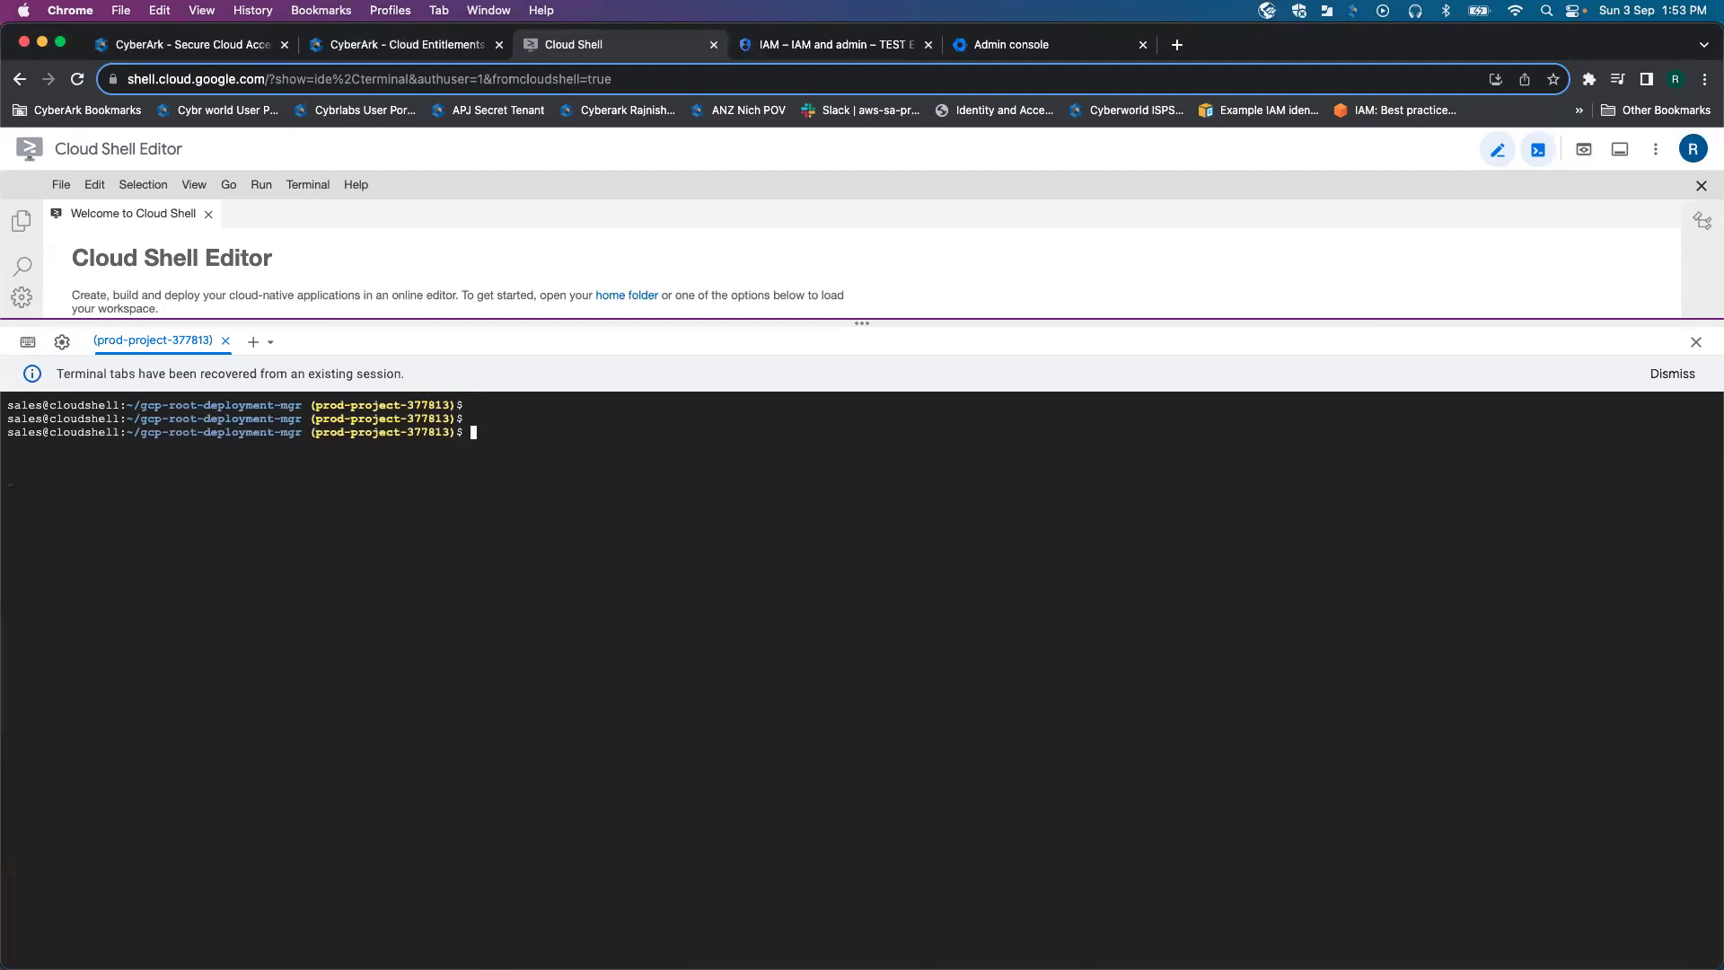
Step: Open a terminal for radiant-firefly-397905, close the prod-project-377813 session, and go home
left_click(271, 341)
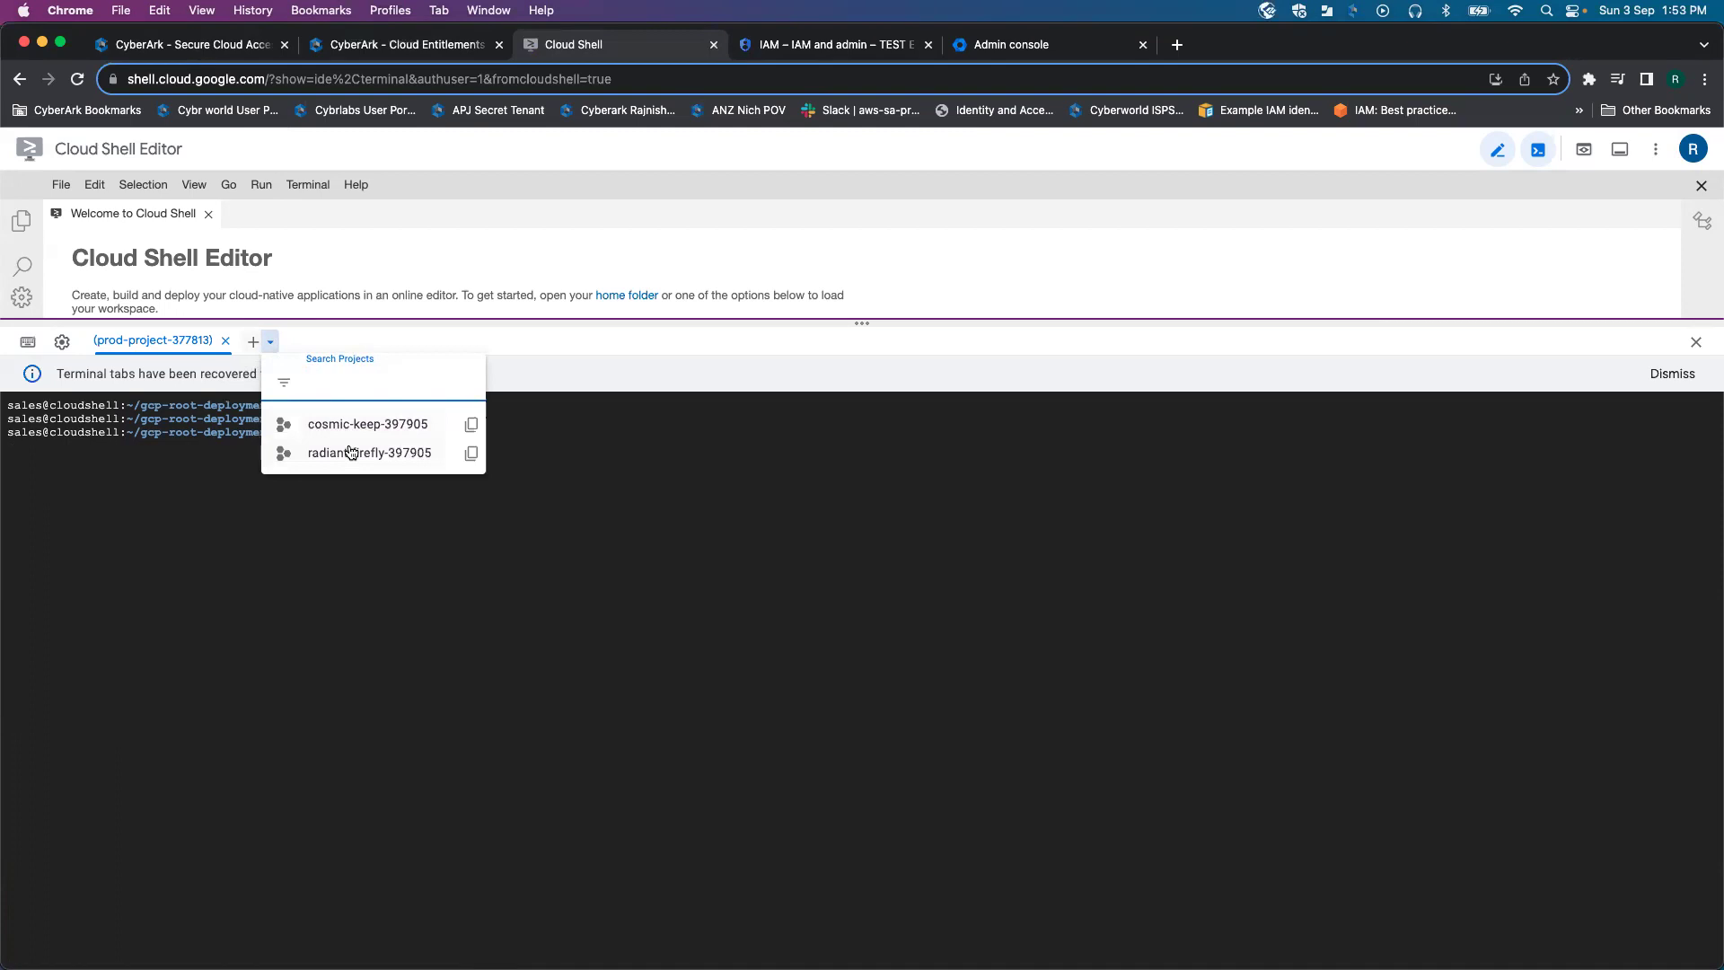
left_click(352, 452)
left_click(227, 342)
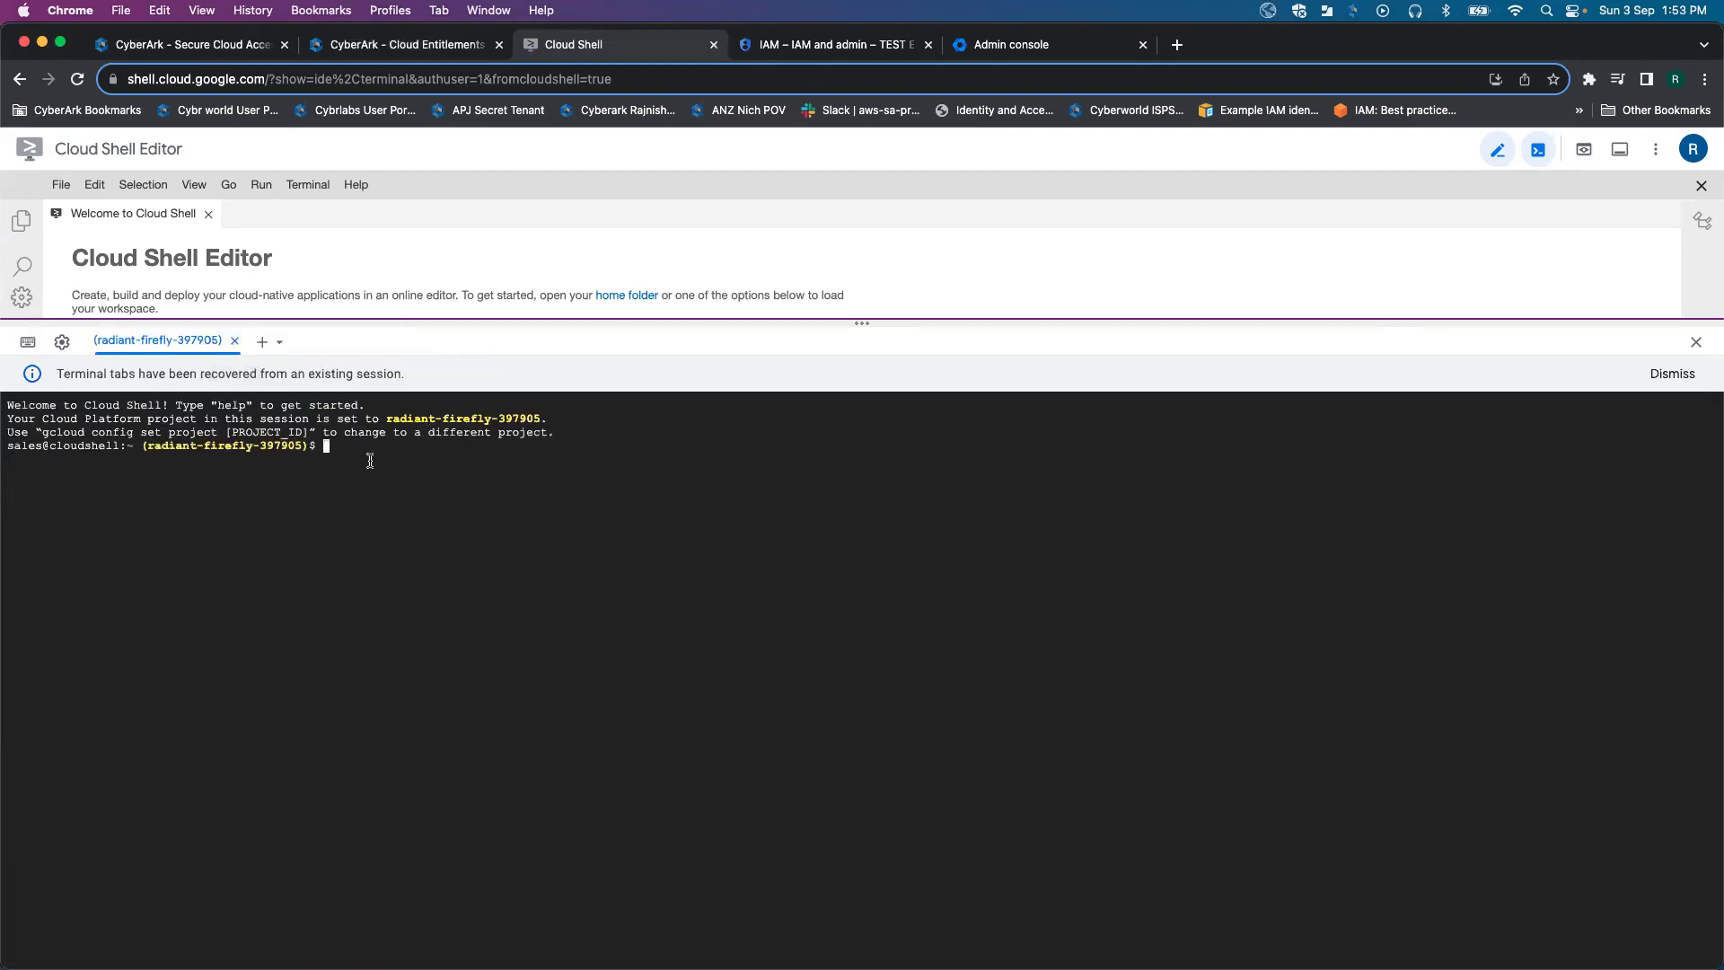
key("Return")
key("Return")
type("cd")
key("Return")
key("Return")
key("Return")
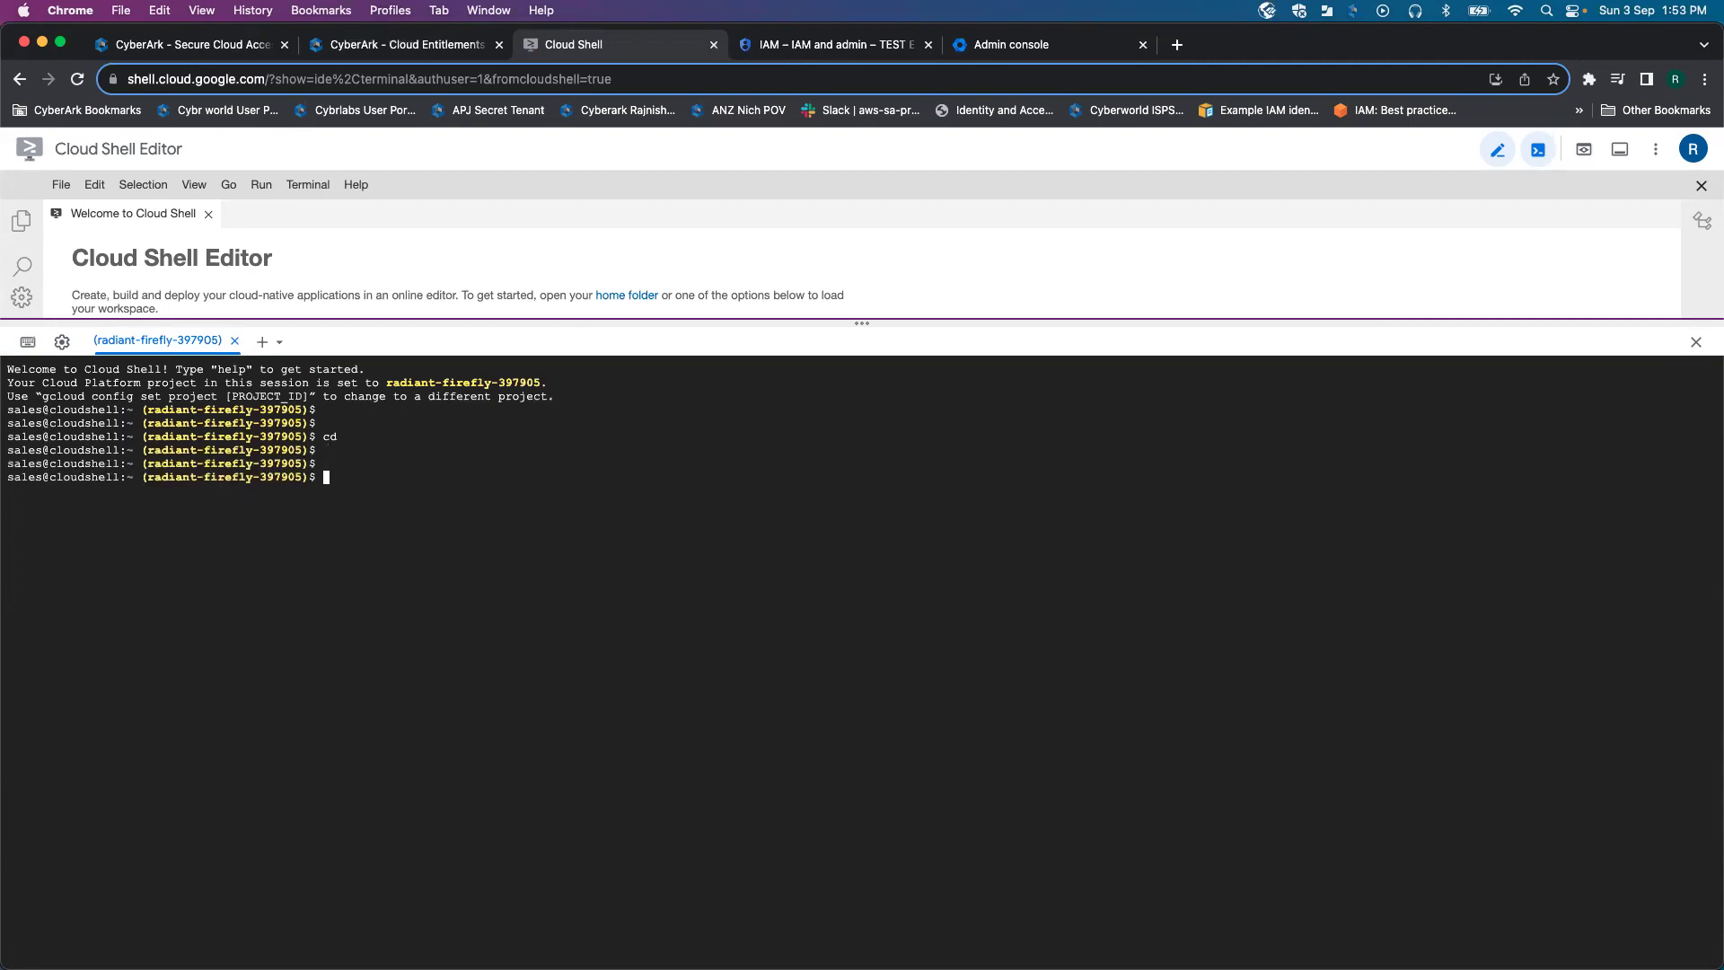
Step: Run CEM's download command for the gcp-root-deployment-mgr folder and list its files with ls
left_click(453, 45)
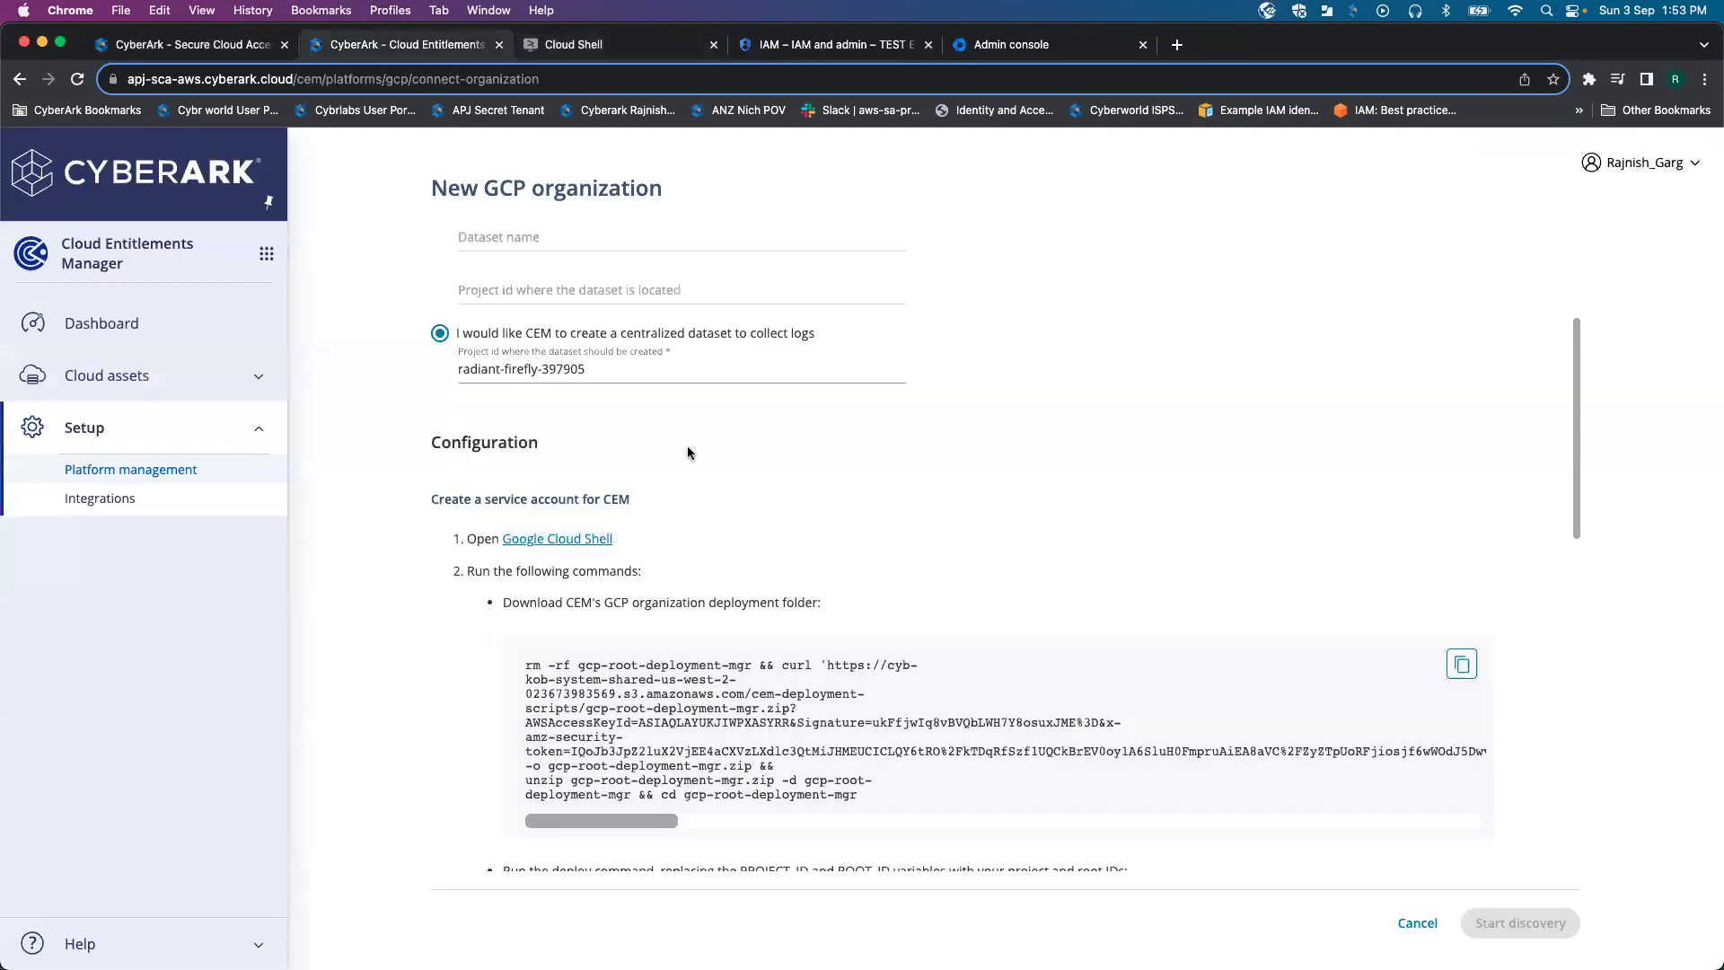
left_click(1473, 664)
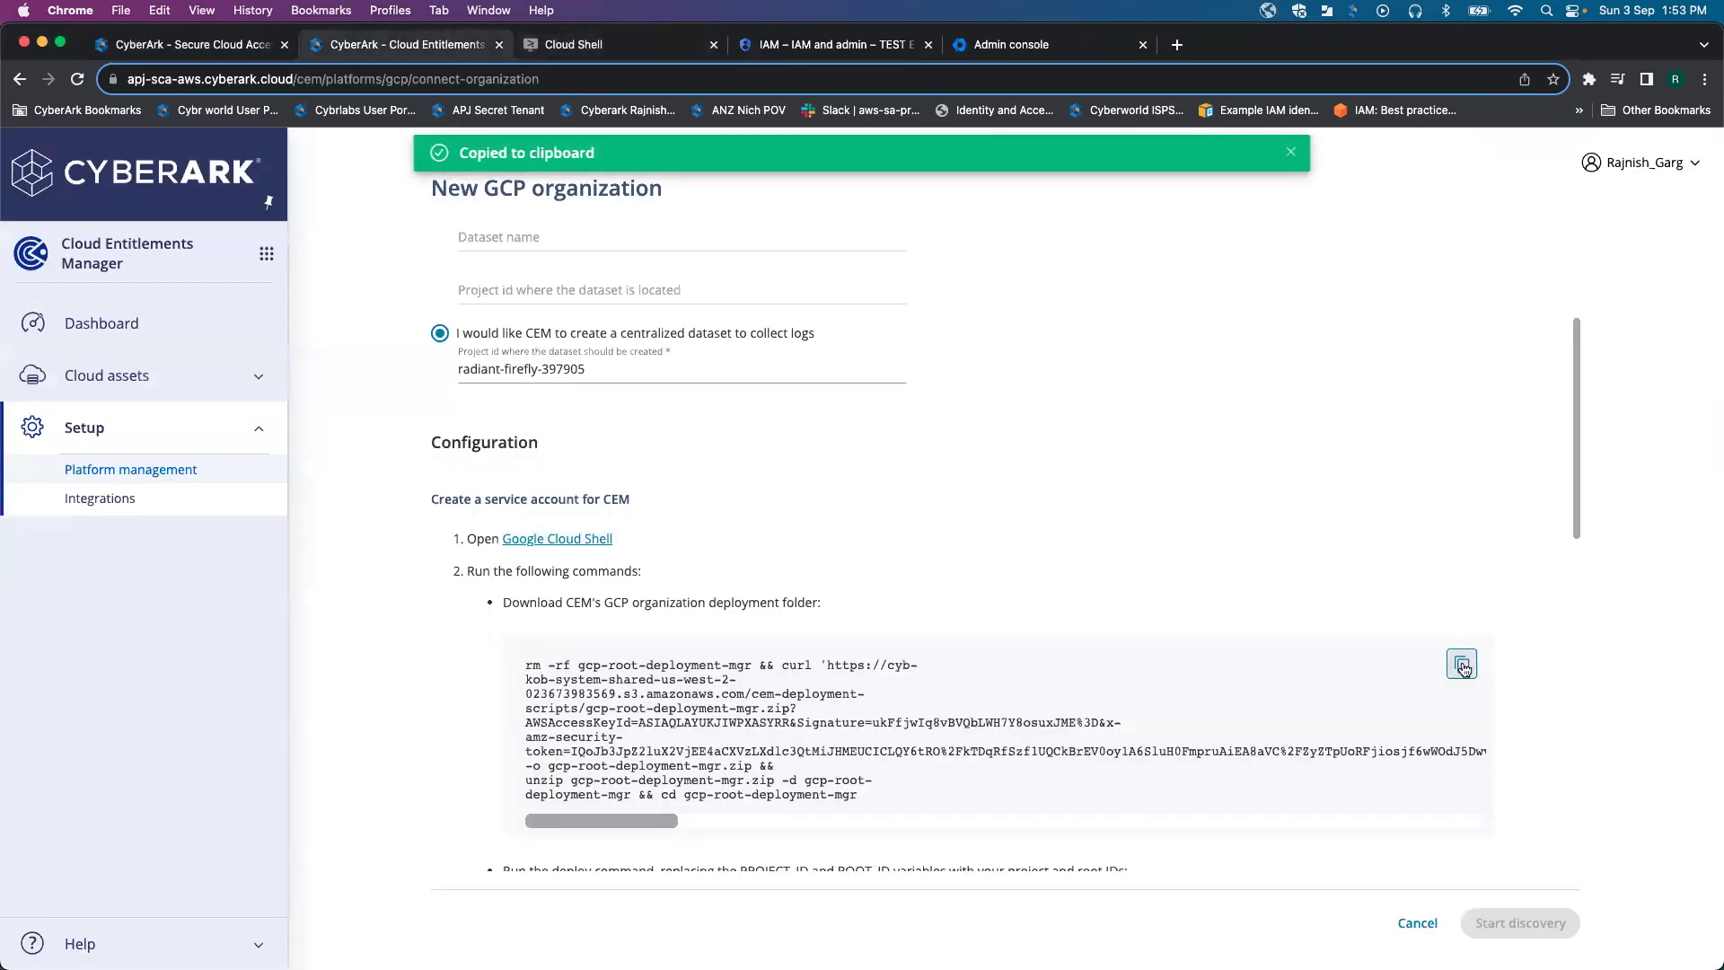
left_click(575, 44)
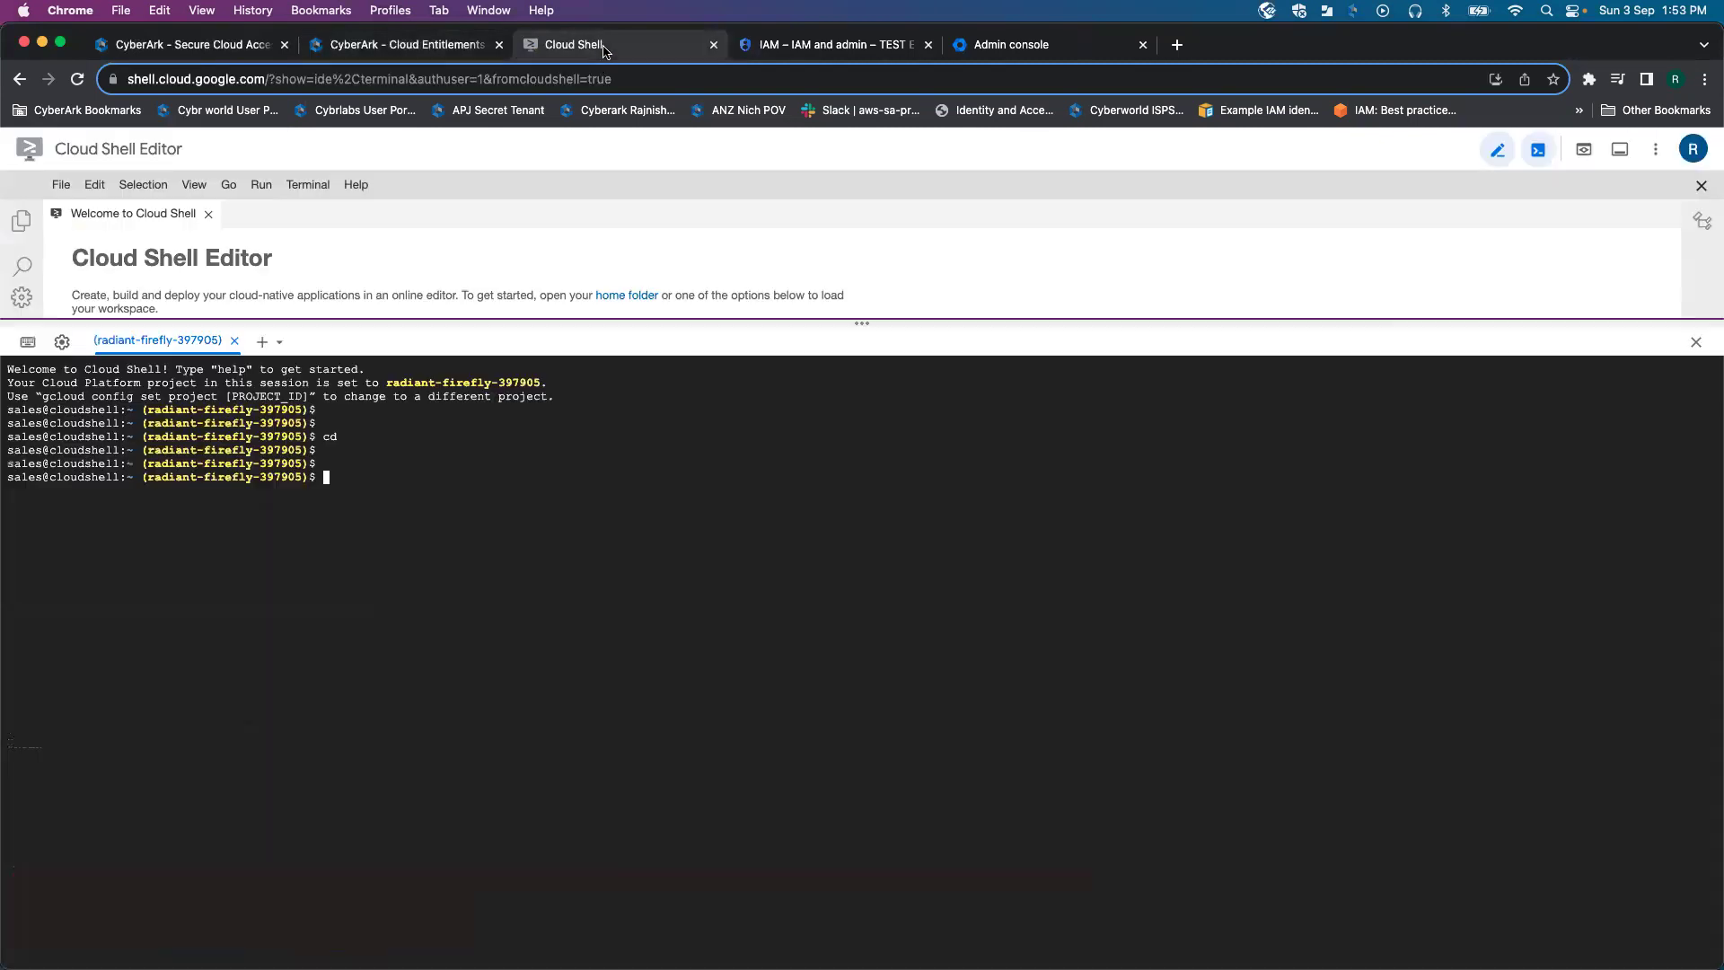
right_click(401, 455)
left_click(363, 490)
key("super+v")
key("Return")
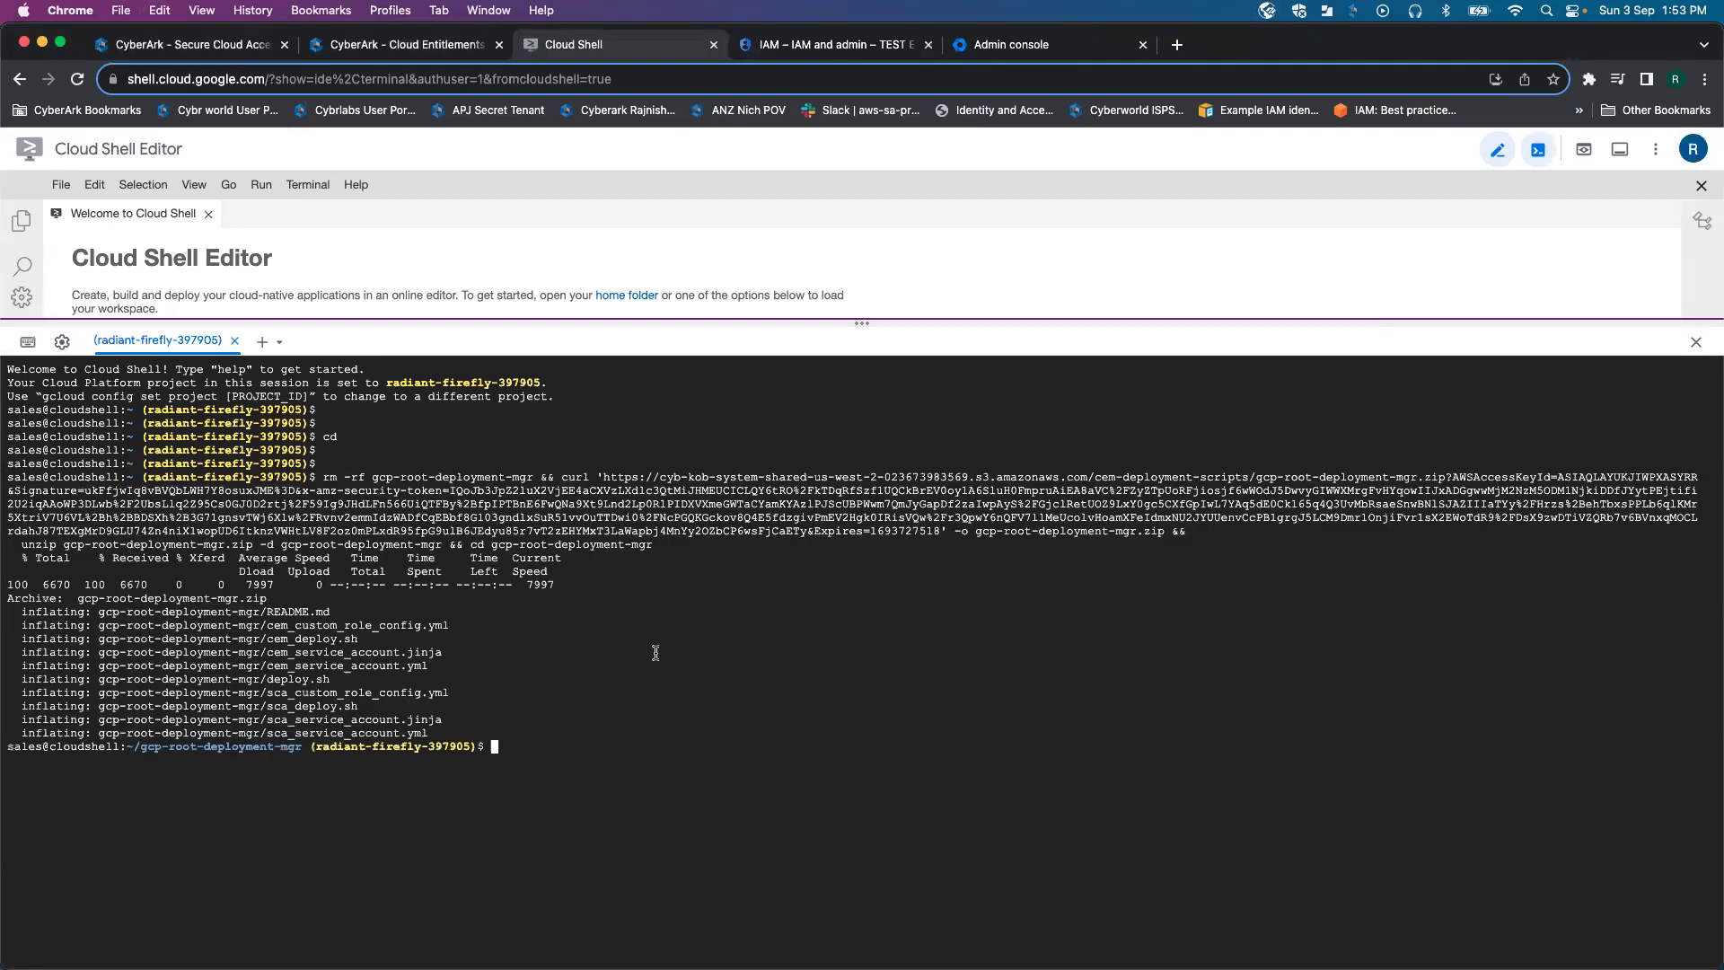
type("ls")
key("Return")
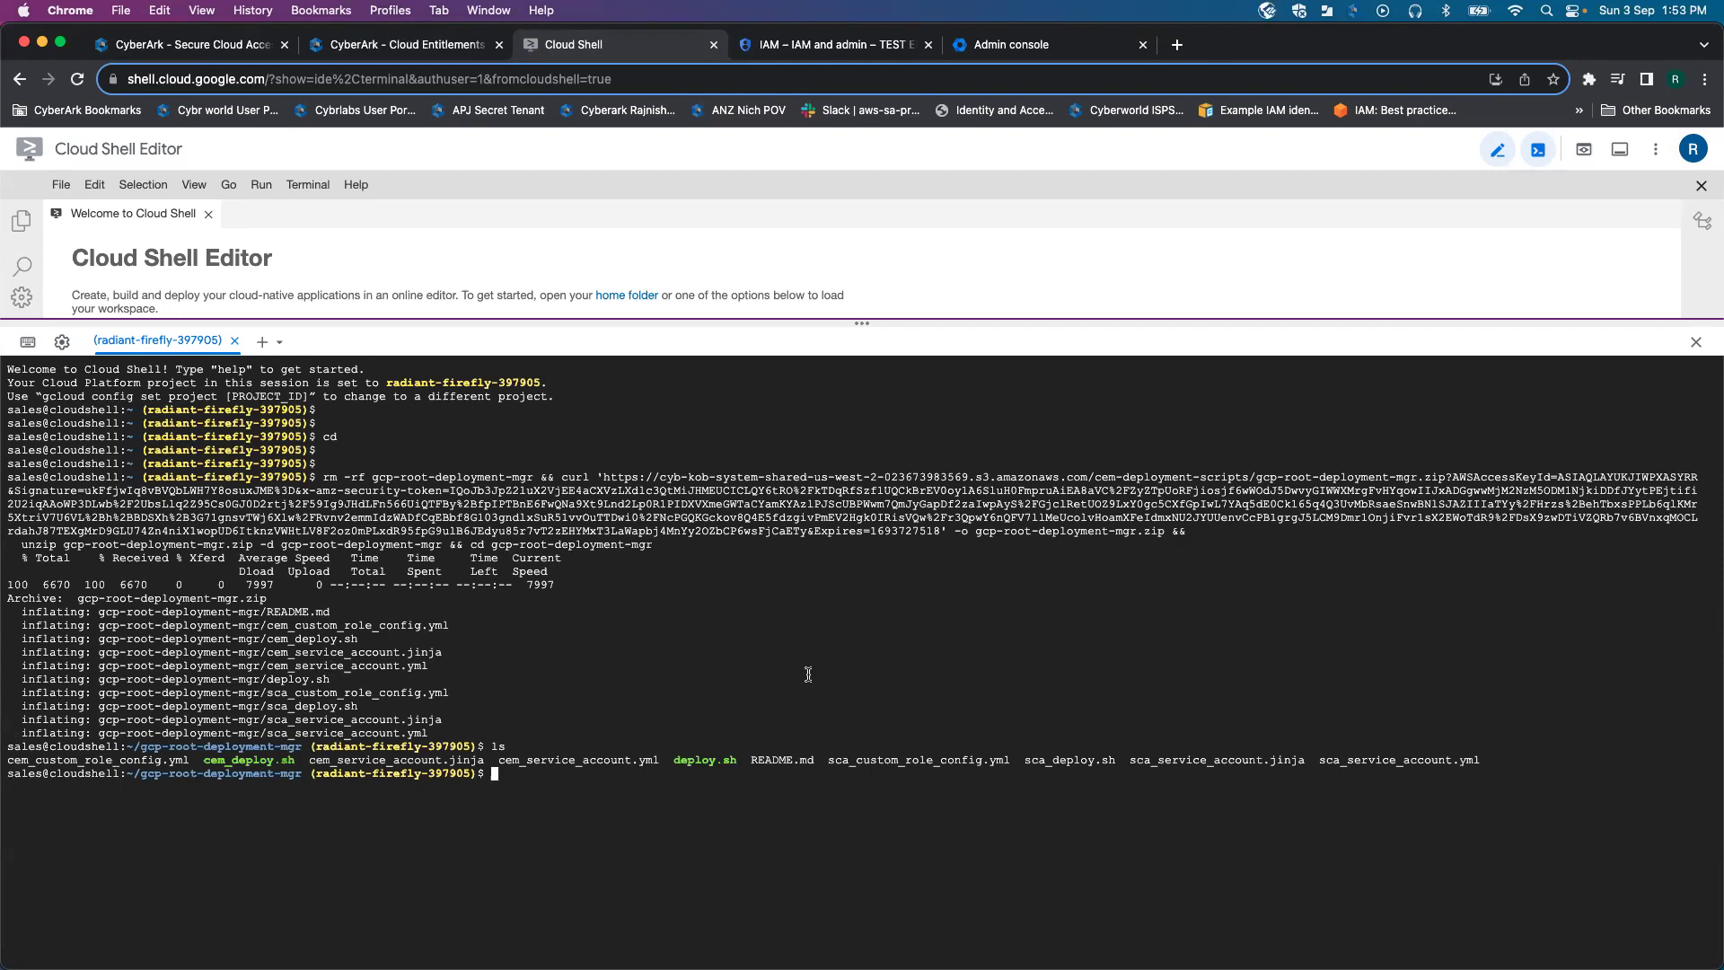
Step: Copy CEM's deploy.sh command for radiant-firefly-397905 and run it in Cloud Shell
left_click(477, 50)
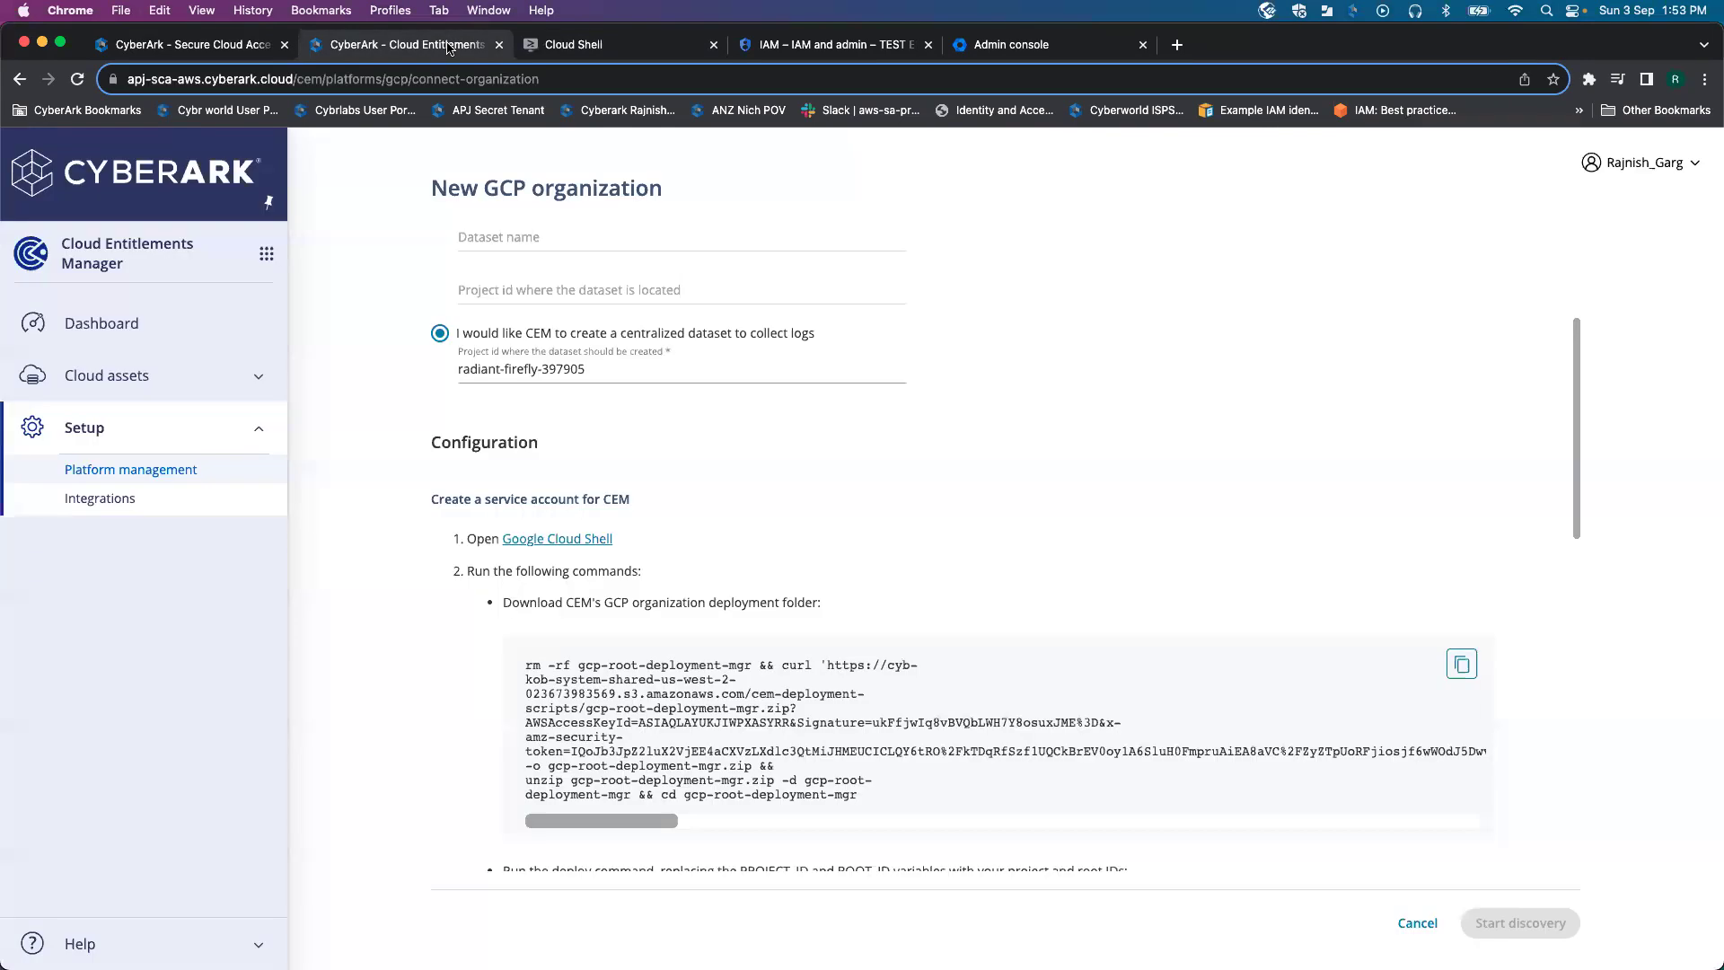
scroll(1018, 608, "down", 2)
scroll(1019, 608, "down", 5)
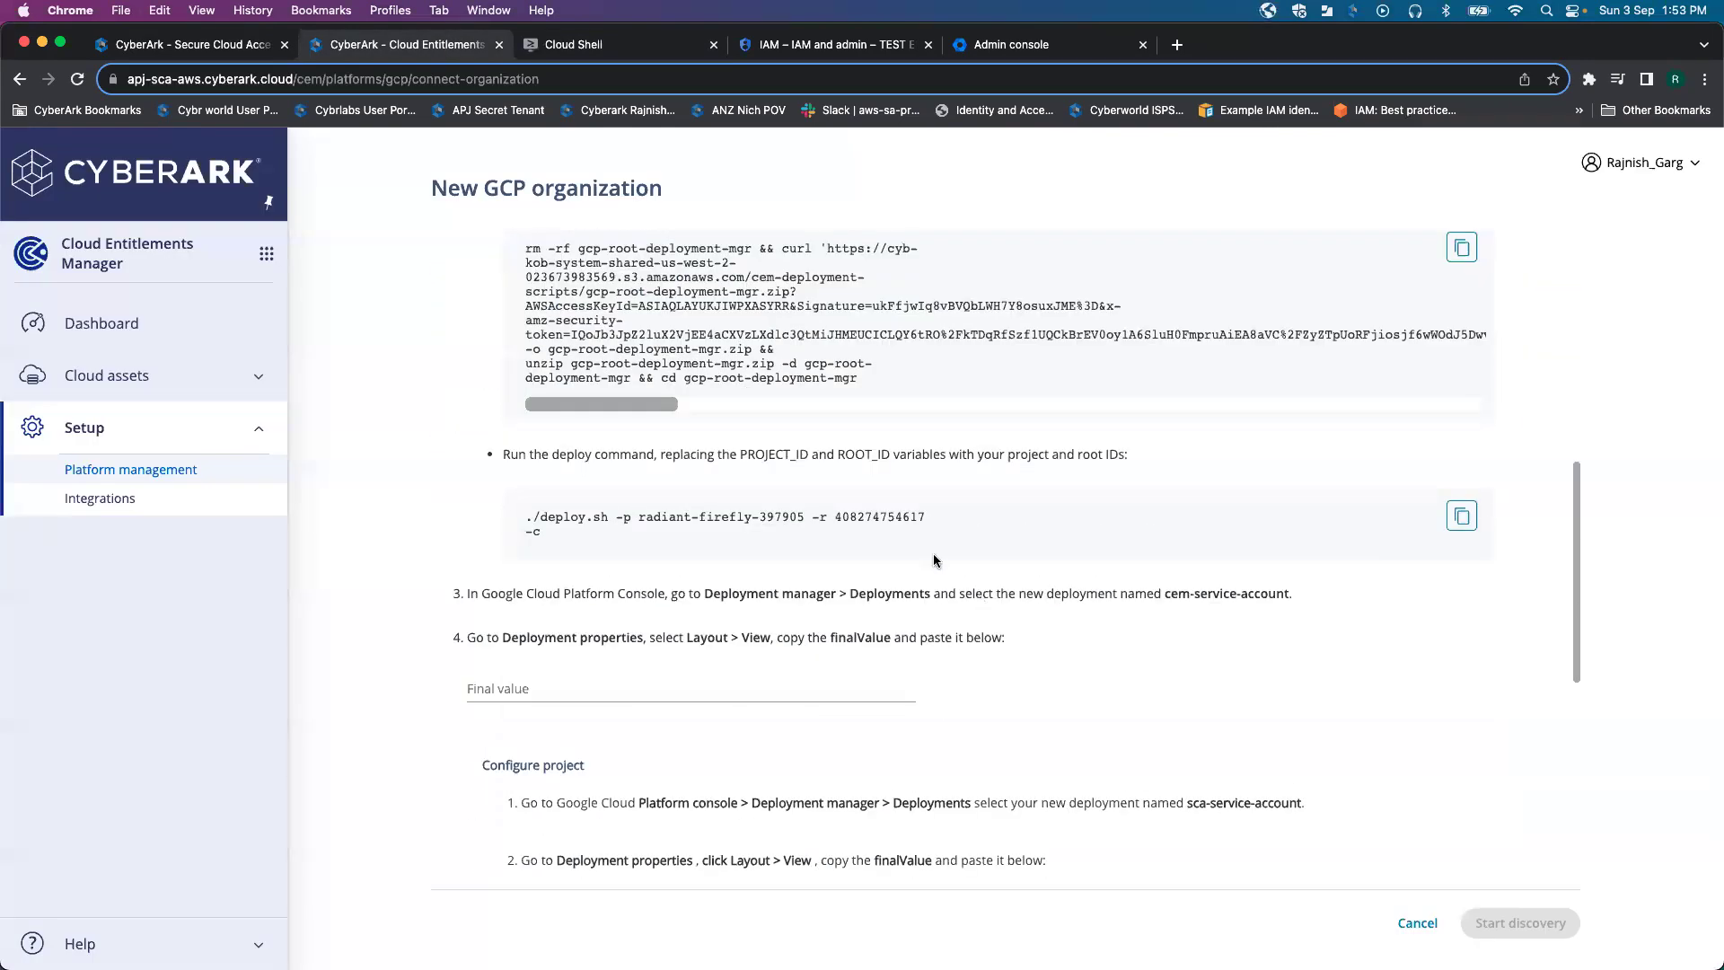
left_click(1463, 516)
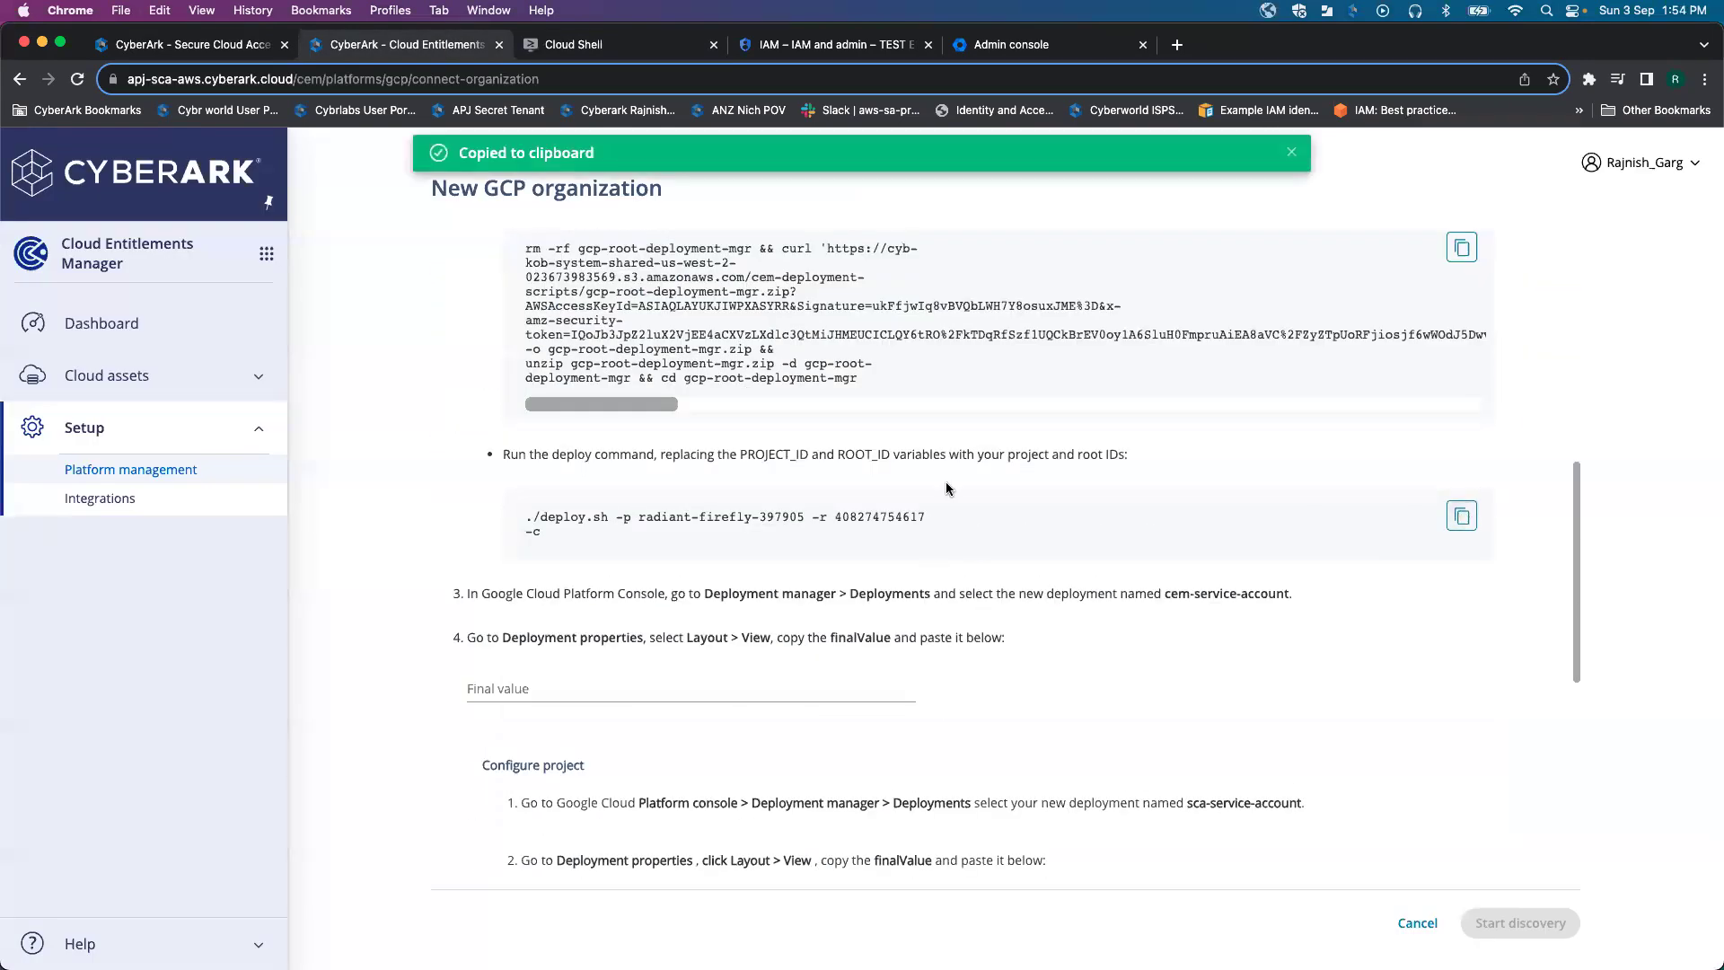
left_click(663, 46)
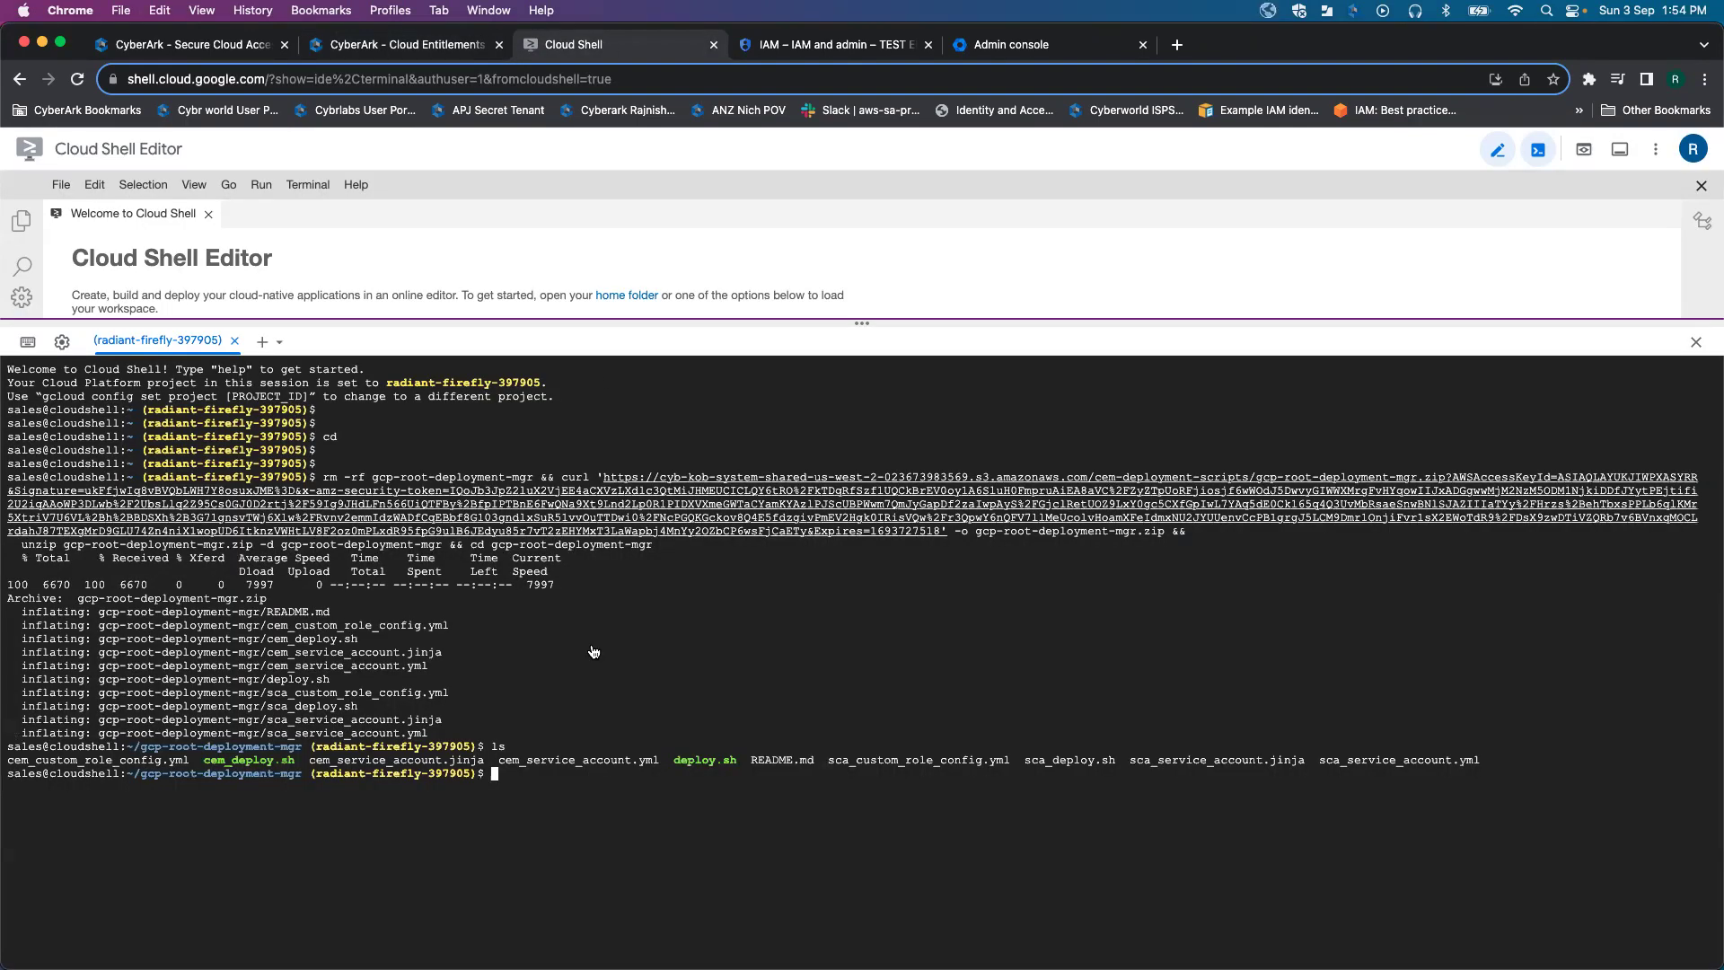
right_click(526, 776)
left_click(517, 808)
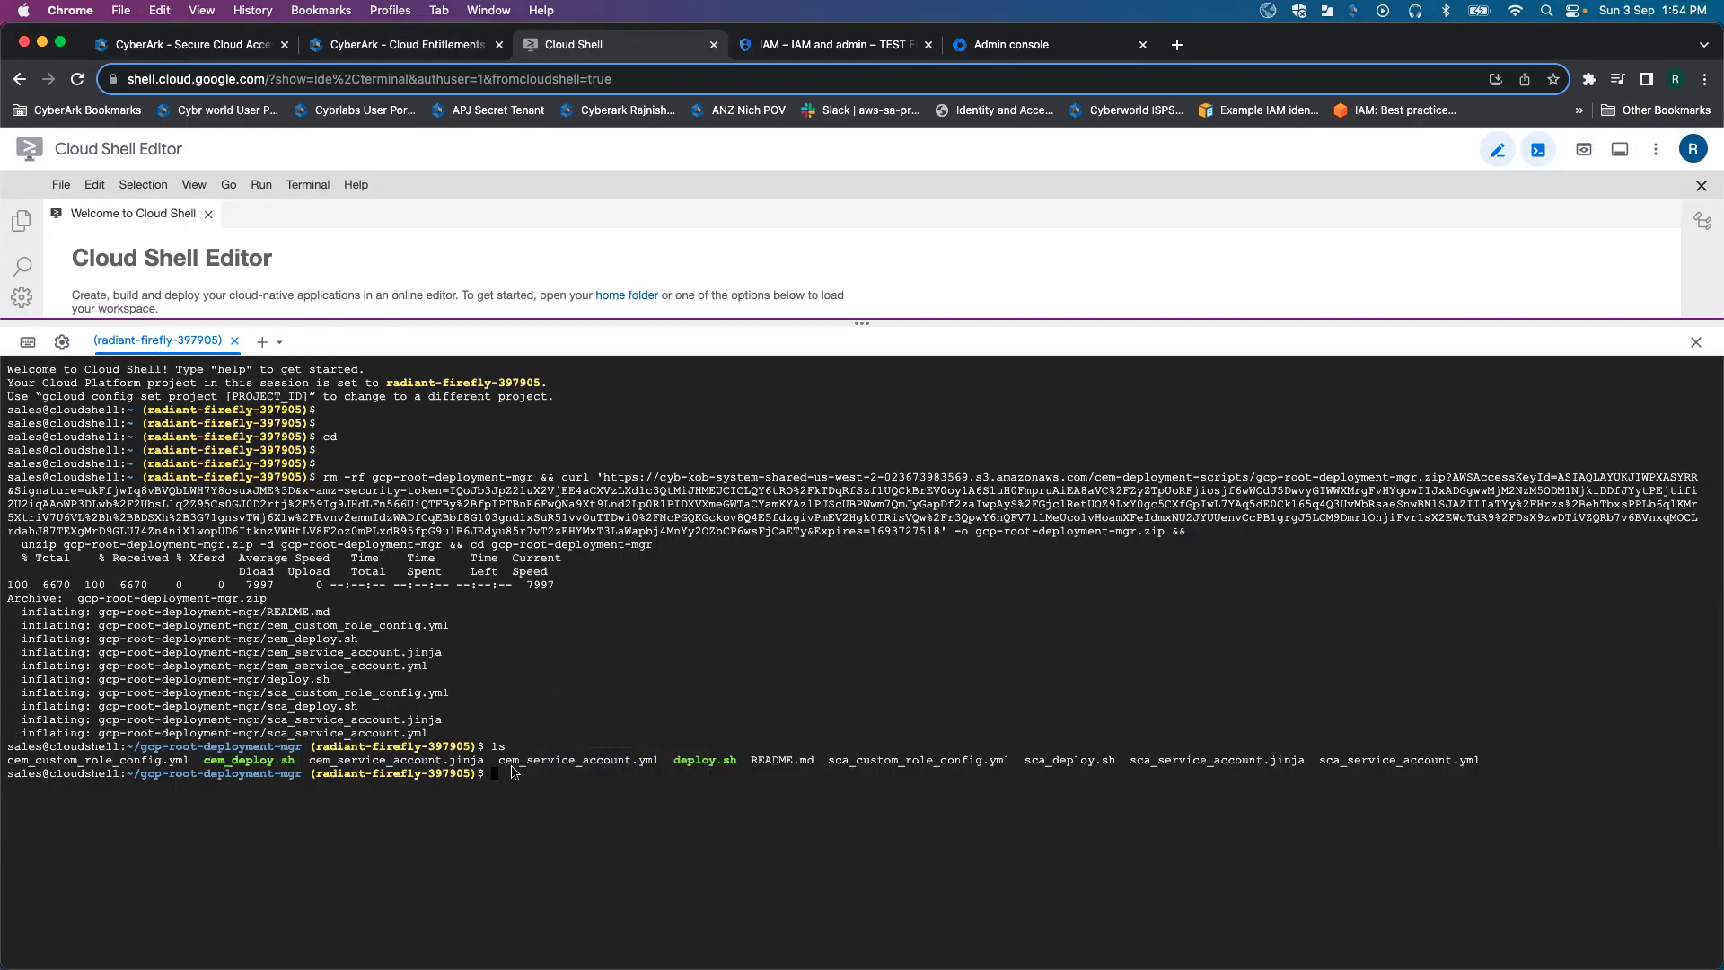
key("super+v")
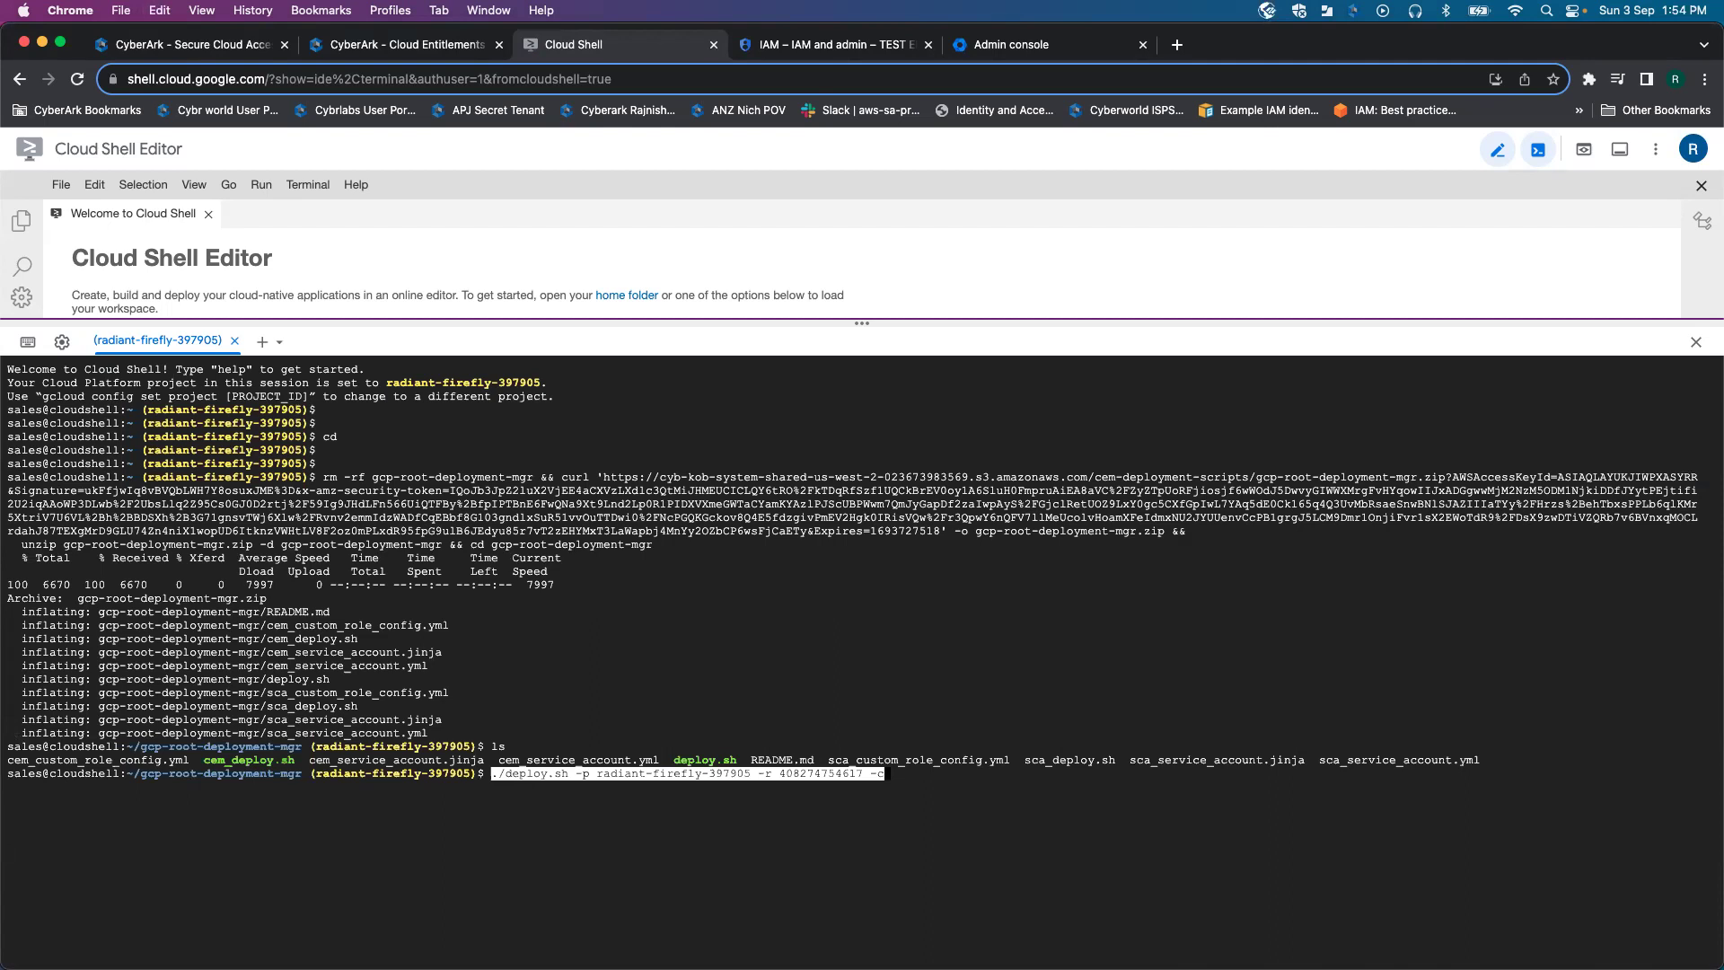
key("Return")
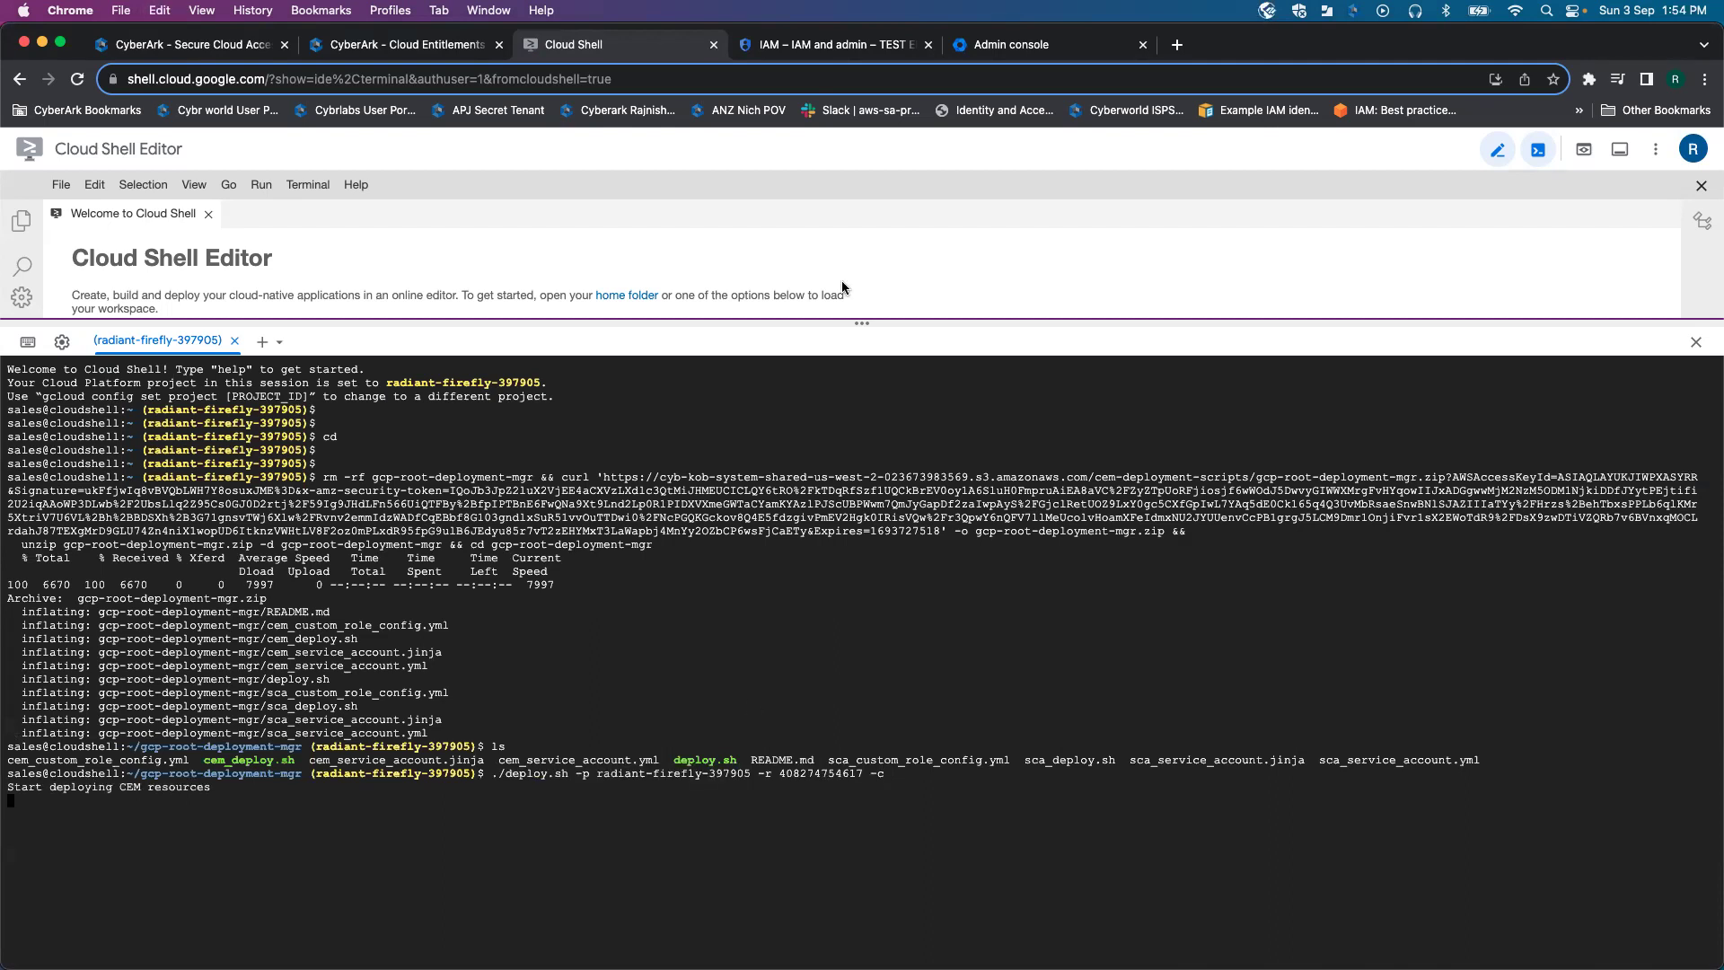
Step: Enlarge the terminal and answer y to enable the Deployment Manager API
left_click_drag(851, 320, 851, 187)
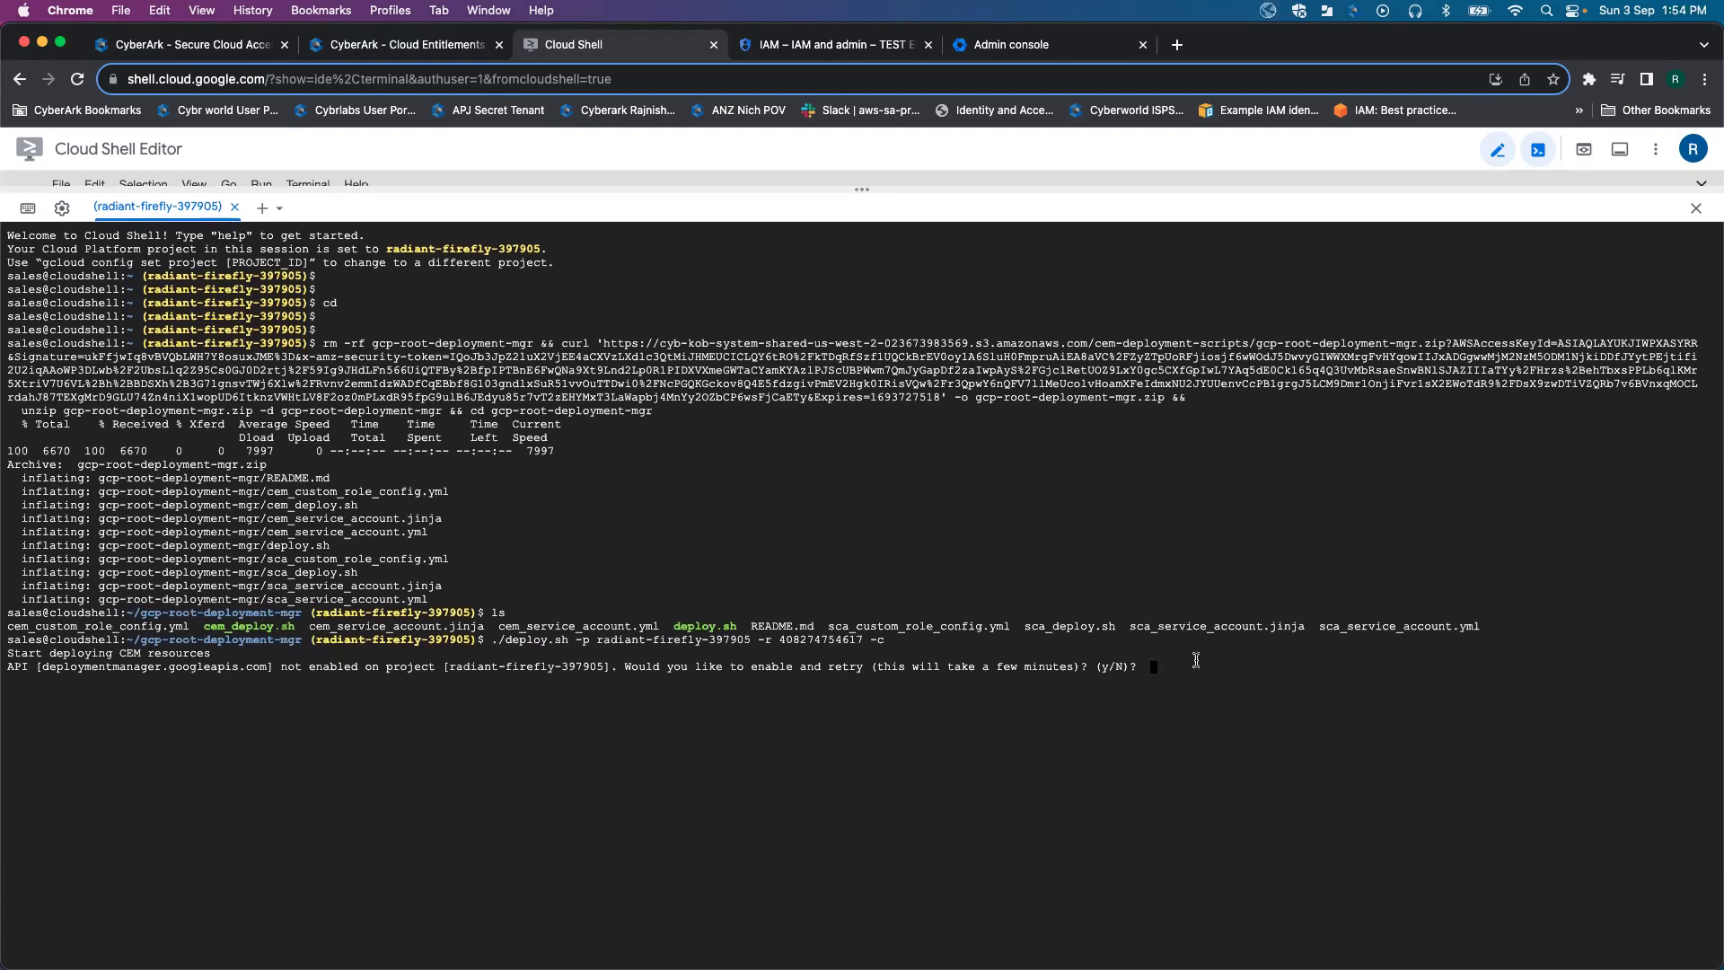
type("y")
key("Return")
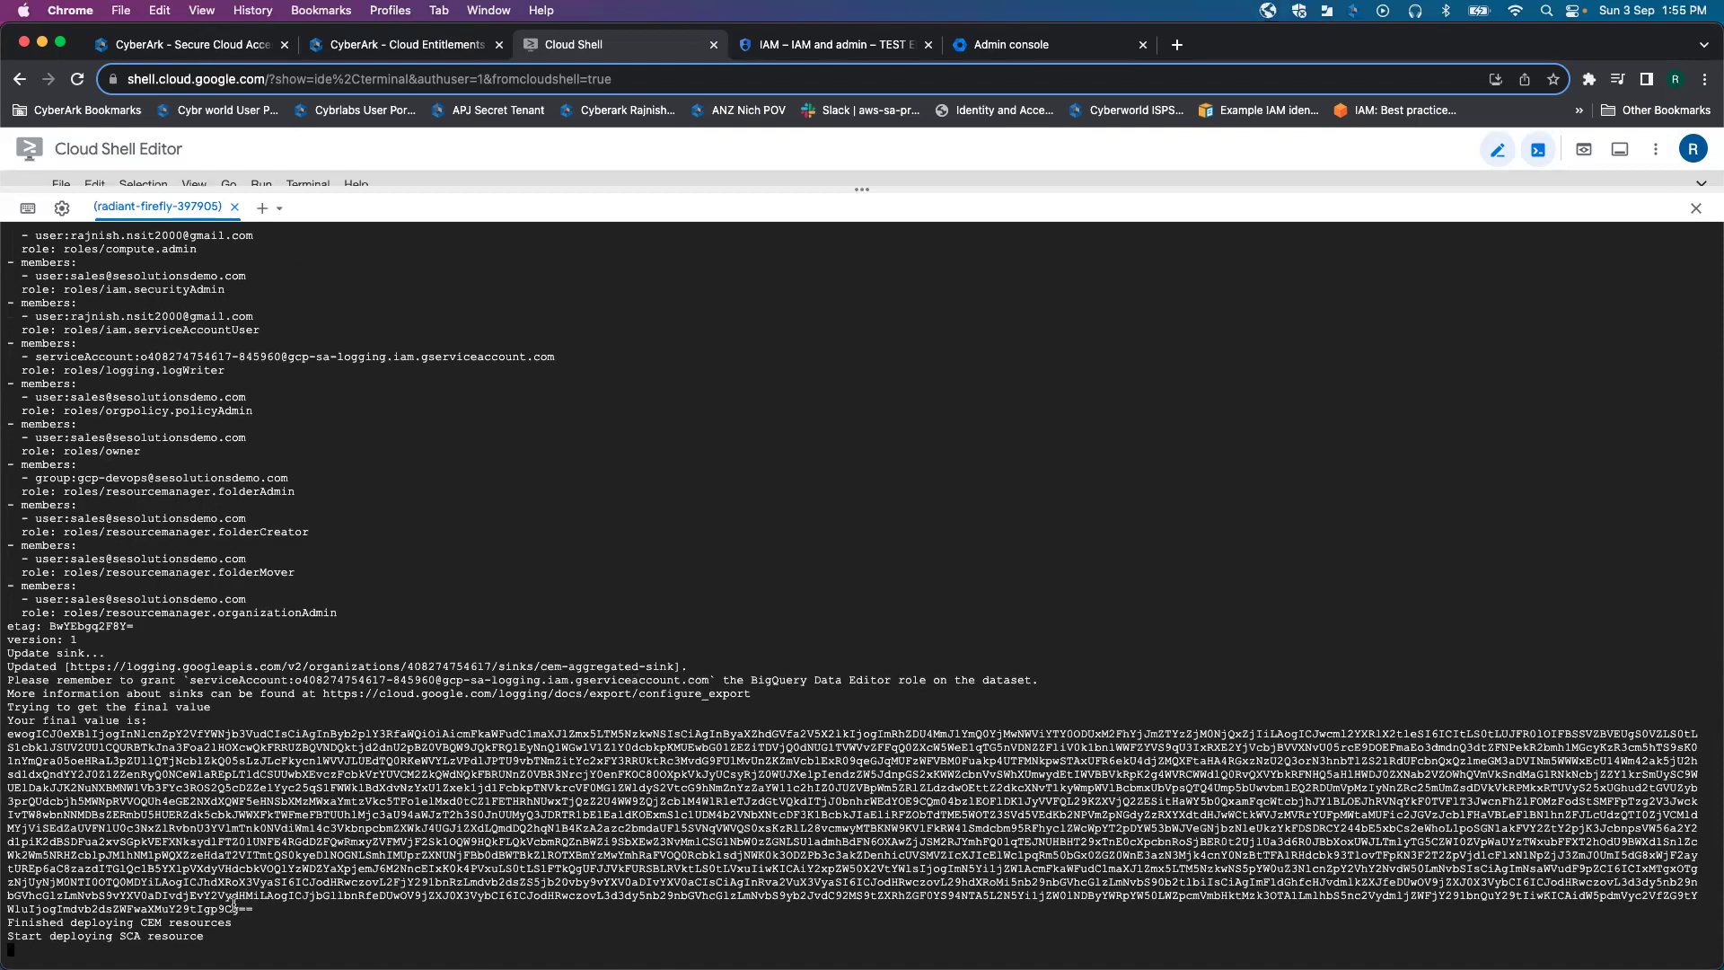
Step: Select and copy the base64 final value printed after 'Finished deploying CEM resources'
left_click_drag(255, 909, 5, 745)
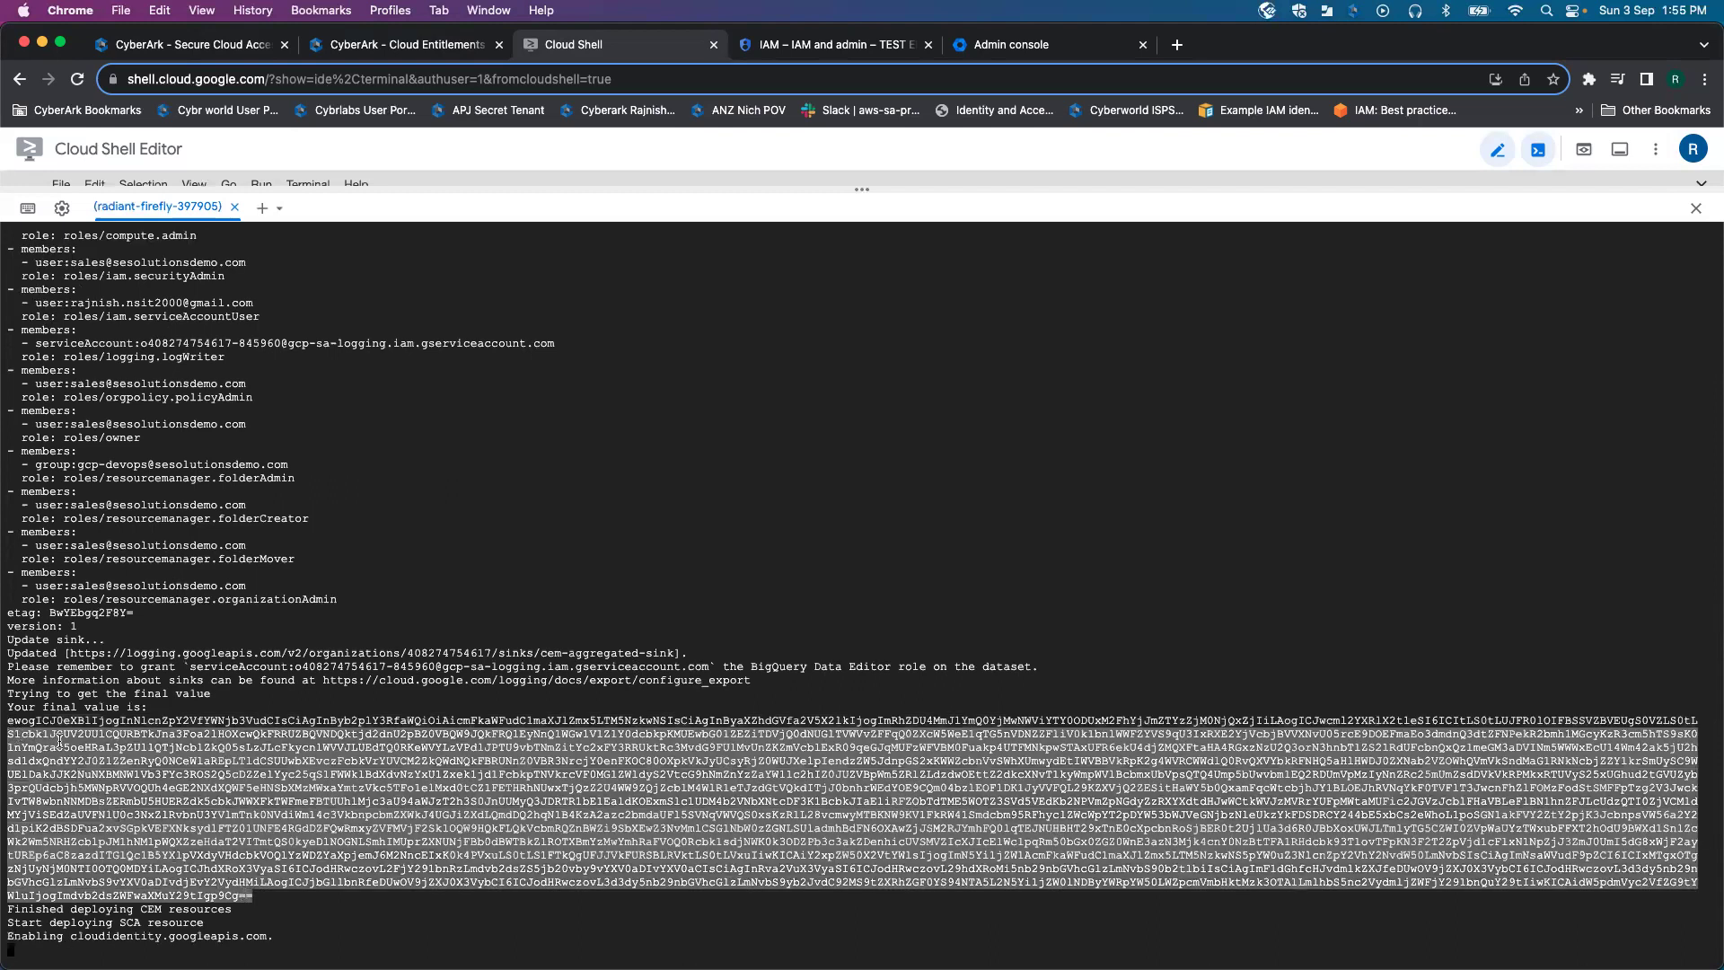
left_click_drag(263, 896, 5, 716)
key("super+c")
left_click(288, 881)
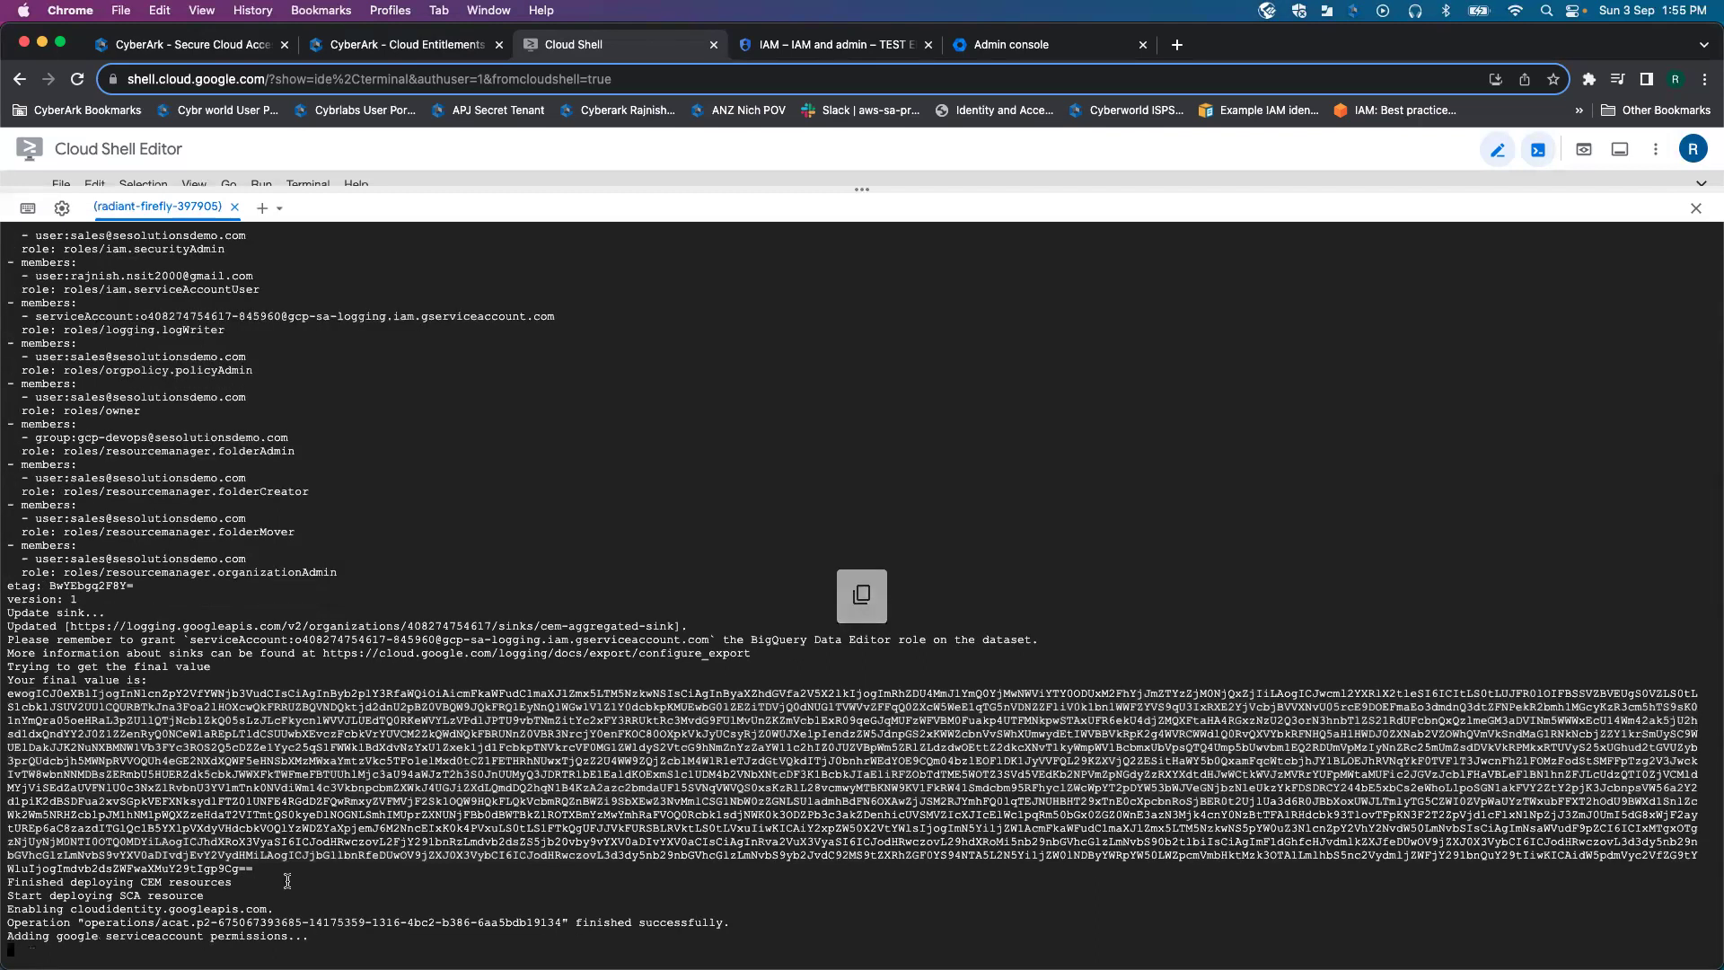
left_click_drag(254, 868, 7, 694)
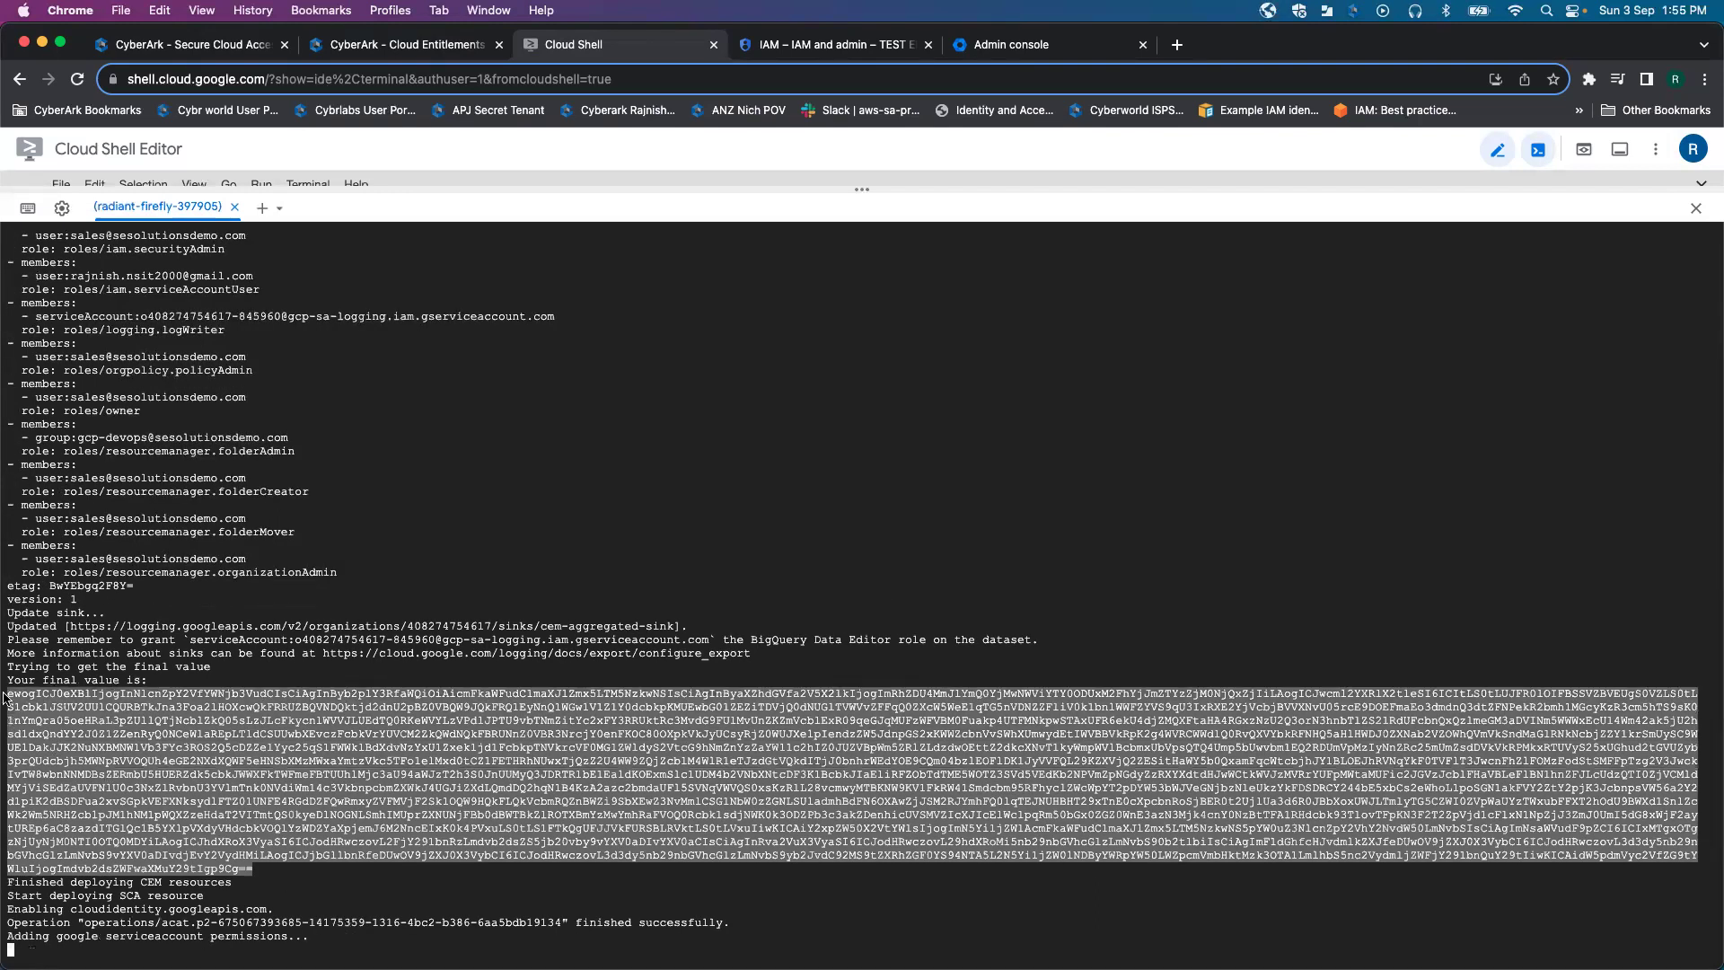
right_click(59, 706)
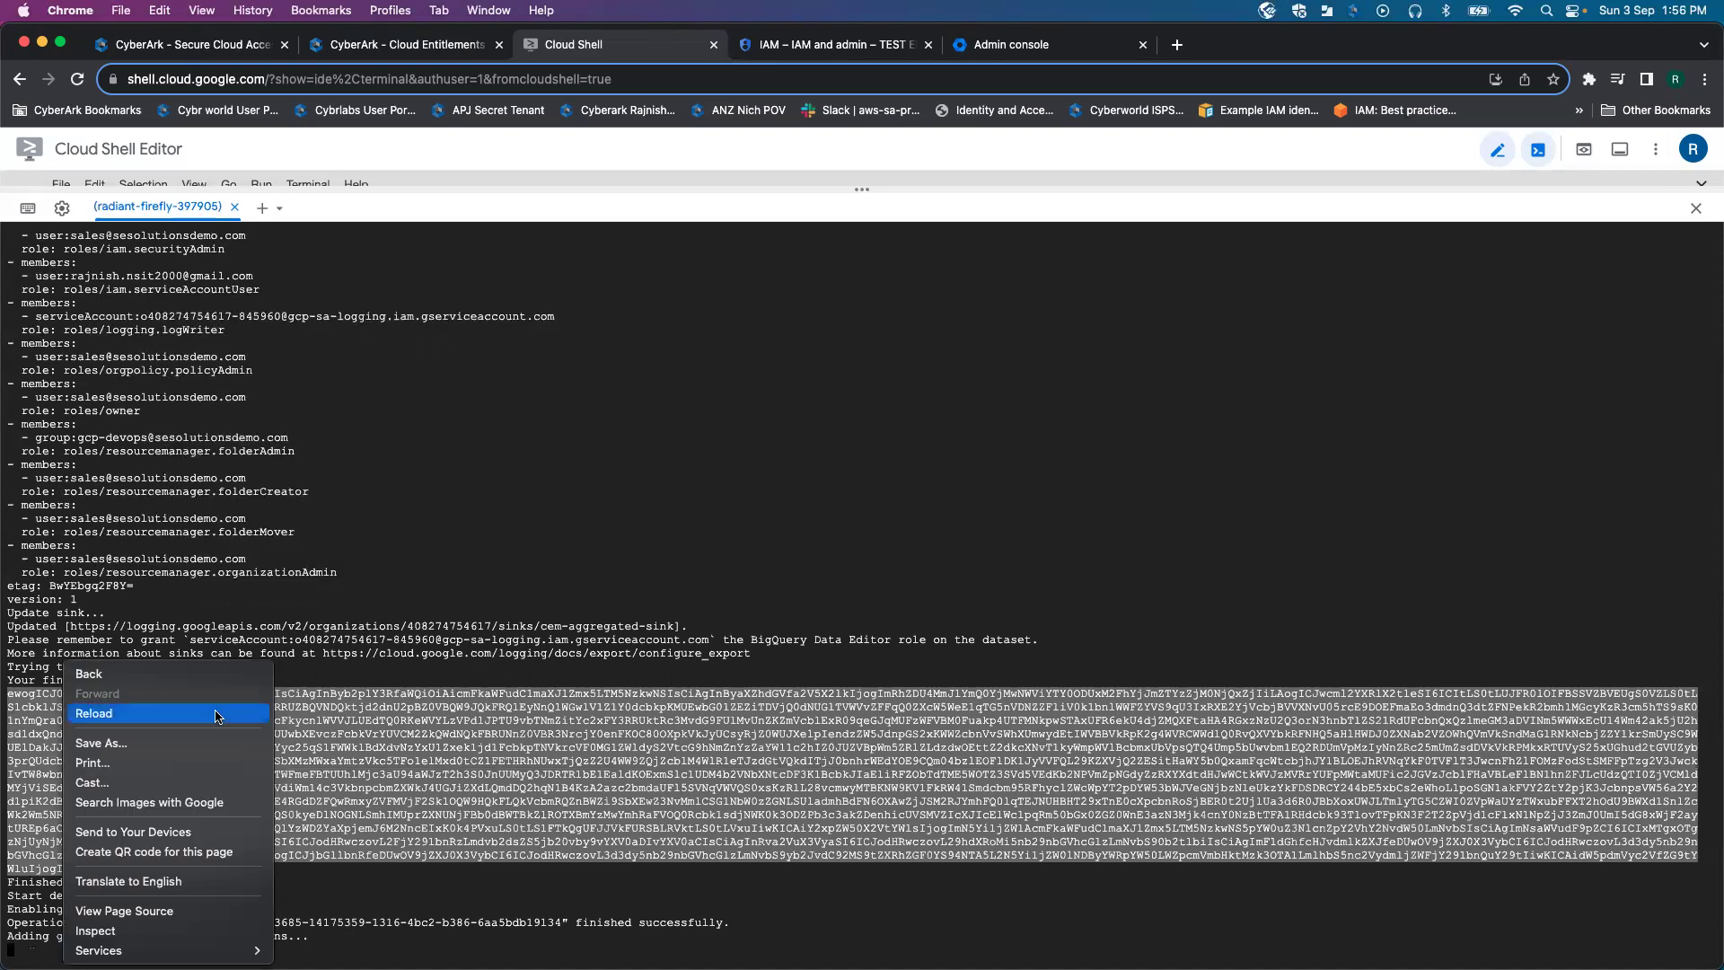
key("Escape")
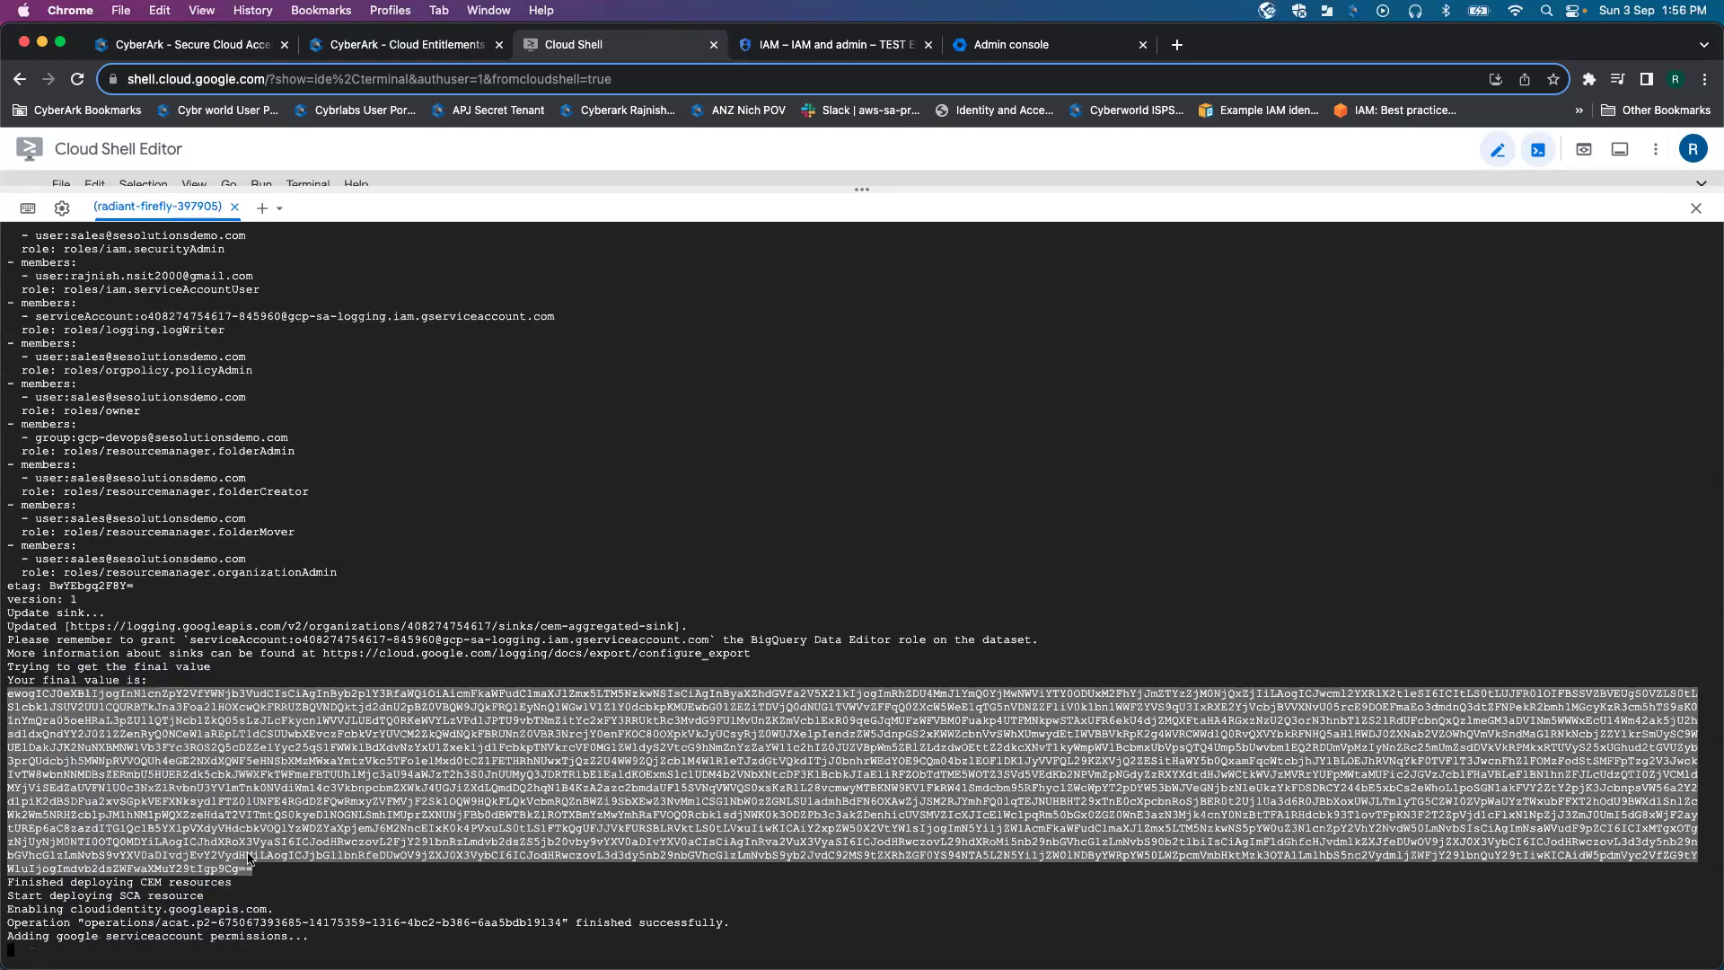
Step: Paste the base64 value into CEM's Final value field and check it with the arrow keys
left_click(458, 40)
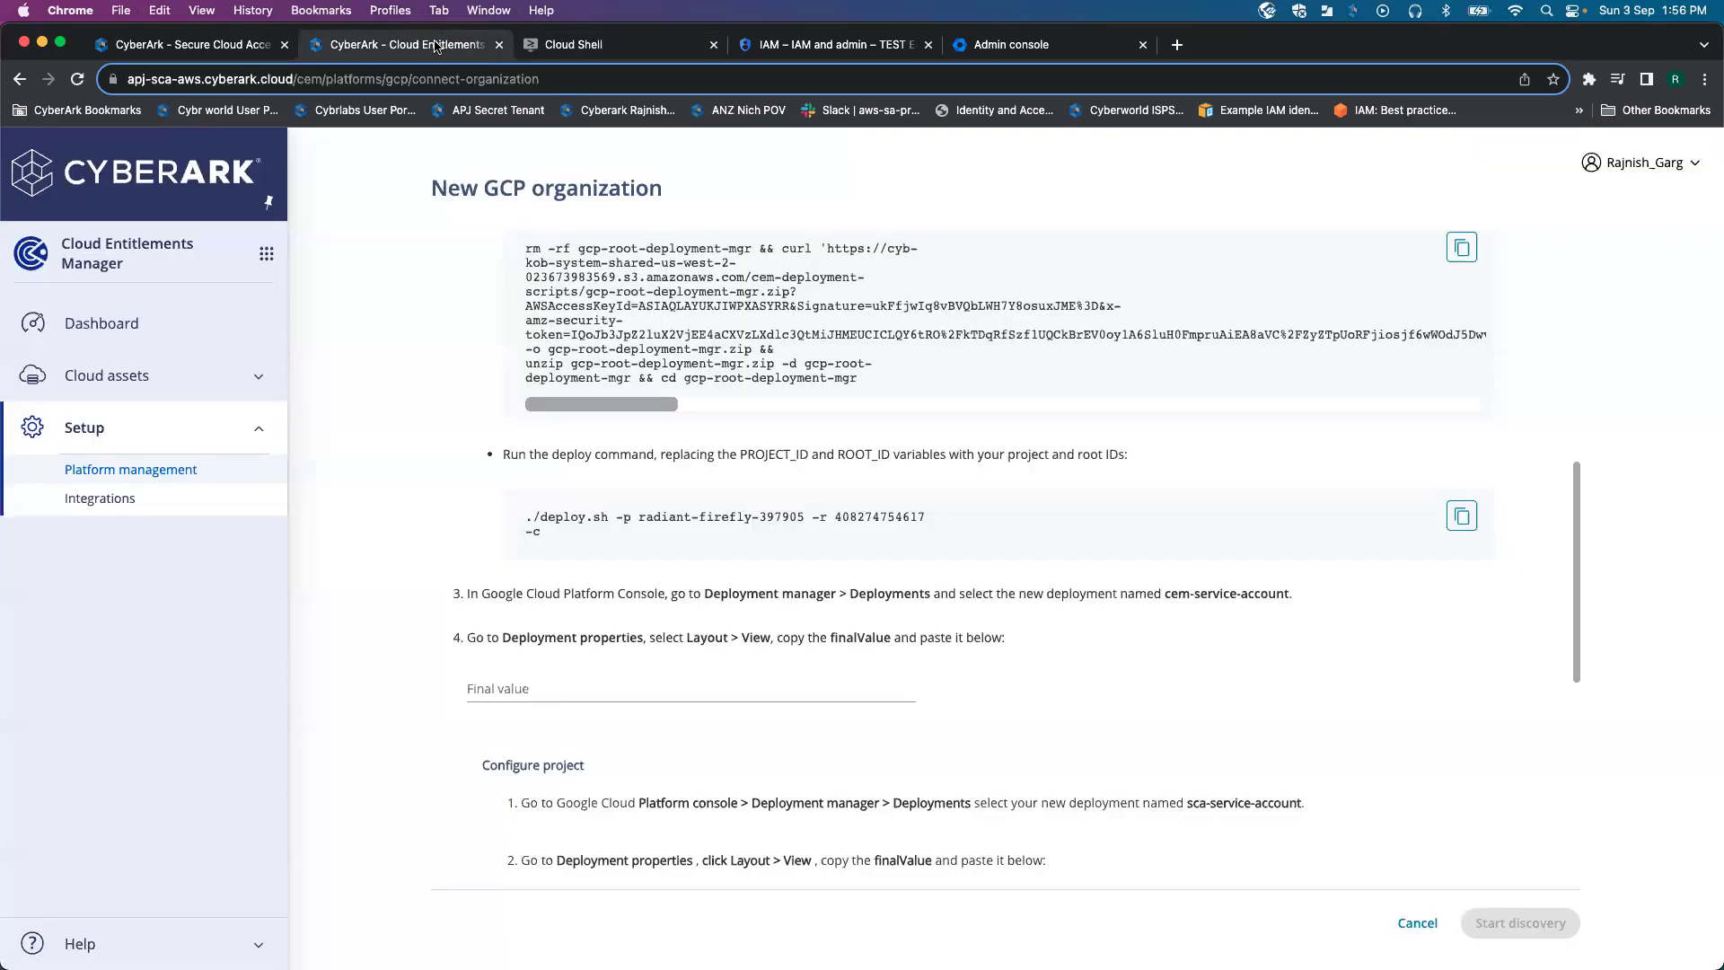
left_click(528, 687)
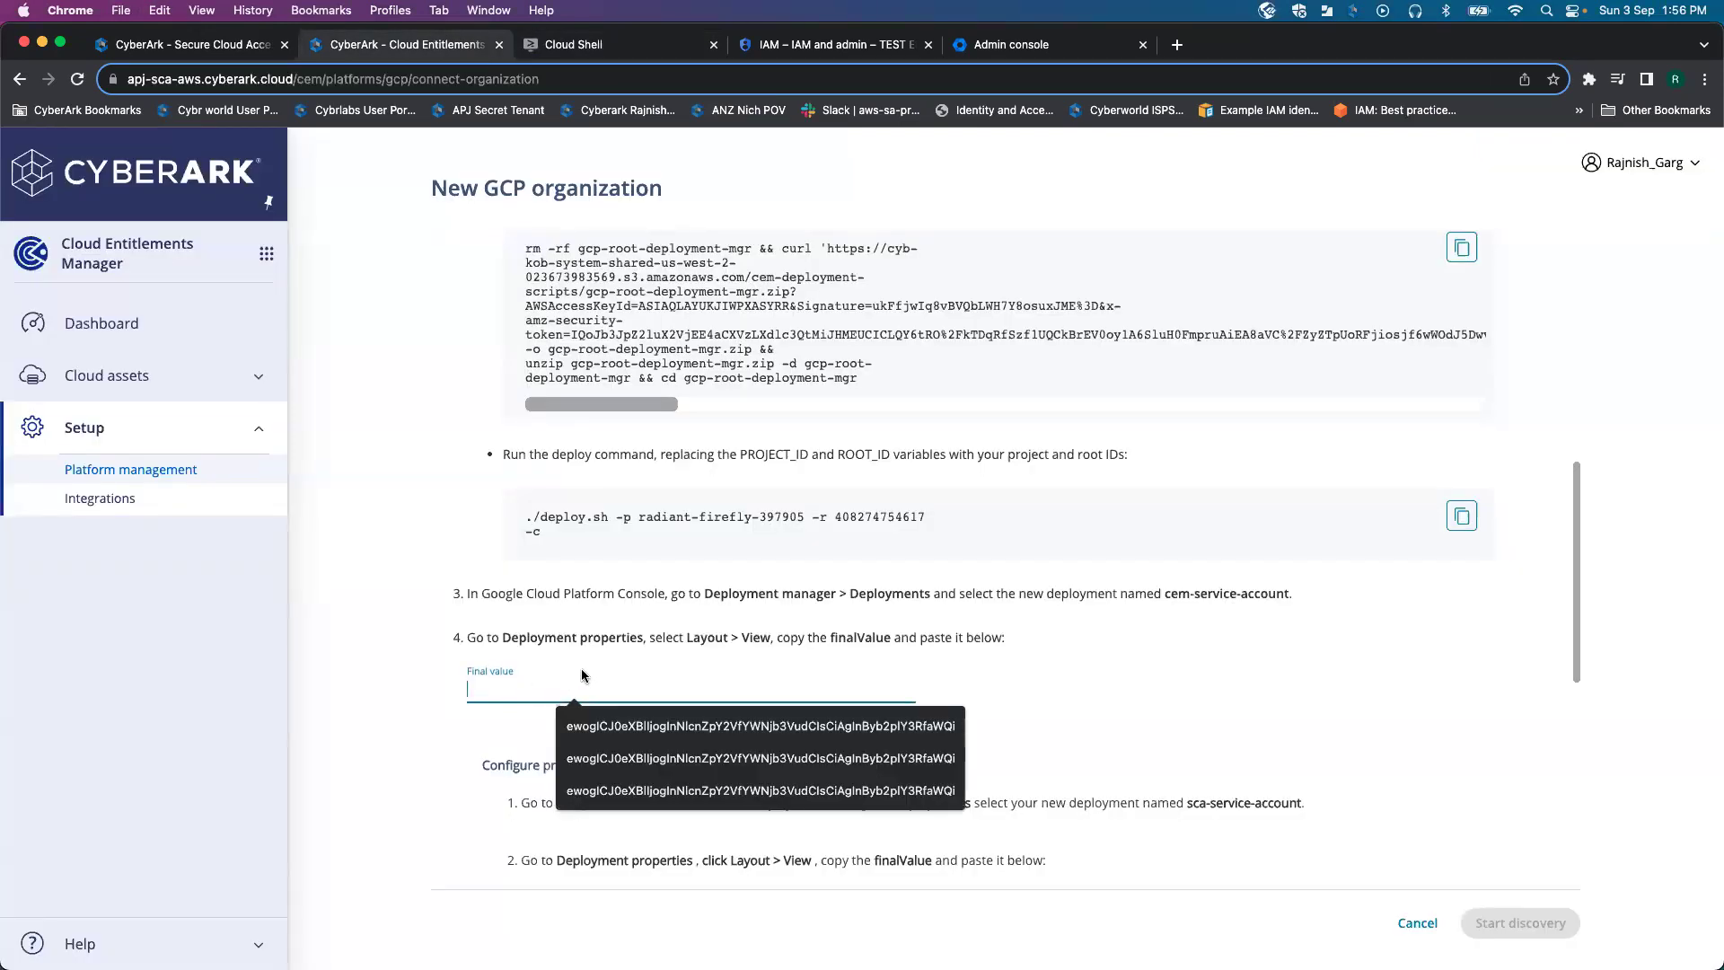
key("super+v")
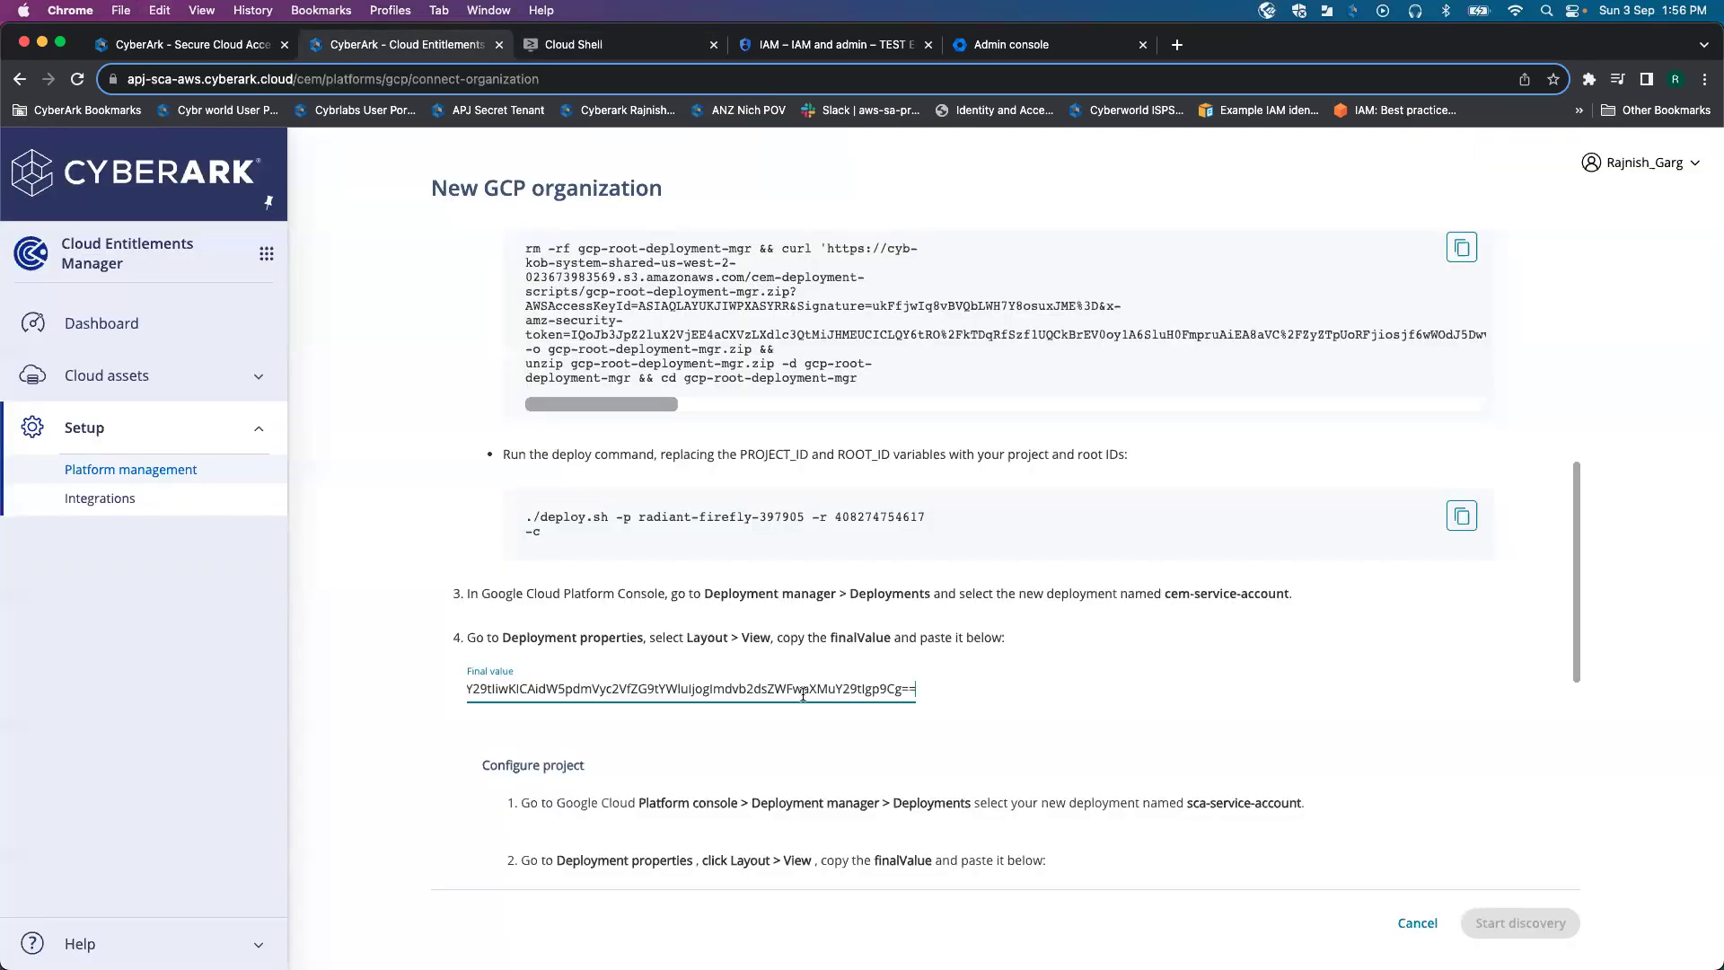
key("Left")
key("Left")
key("Left")
key("Left")
key("Left")
key("Left")
key("Left")
key("Left")
key("Left")
key("Left")
key("Left")
key("Left")
key("Left")
key("Left")
key("Left")
key("Left")
key("Left")
key("Left")
key("Left")
key("Left")
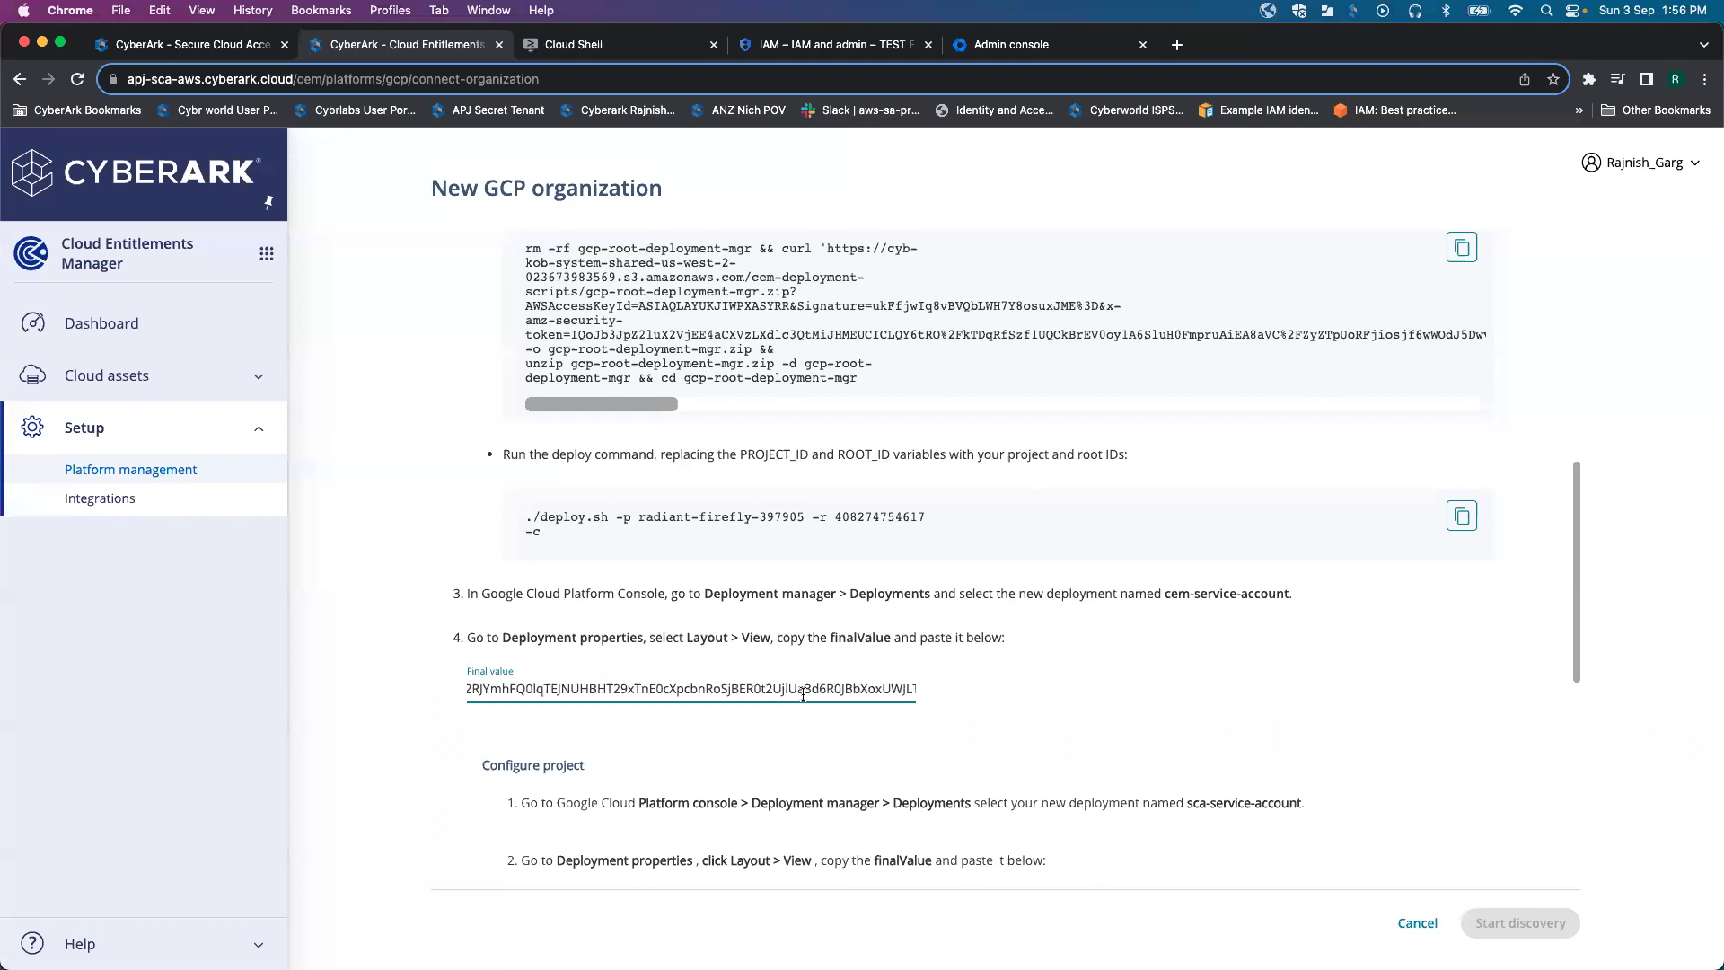
key("Left")
key("Left")
key("Left")
key("Left")
key("Left")
key("Left")
key("Left")
key("Left")
key("Left")
key("Left")
key("Left")
key("Left")
key("Left")
key("Left")
key("Left")
key("Left")
key("Left")
key("Left")
key("Left")
key("Left")
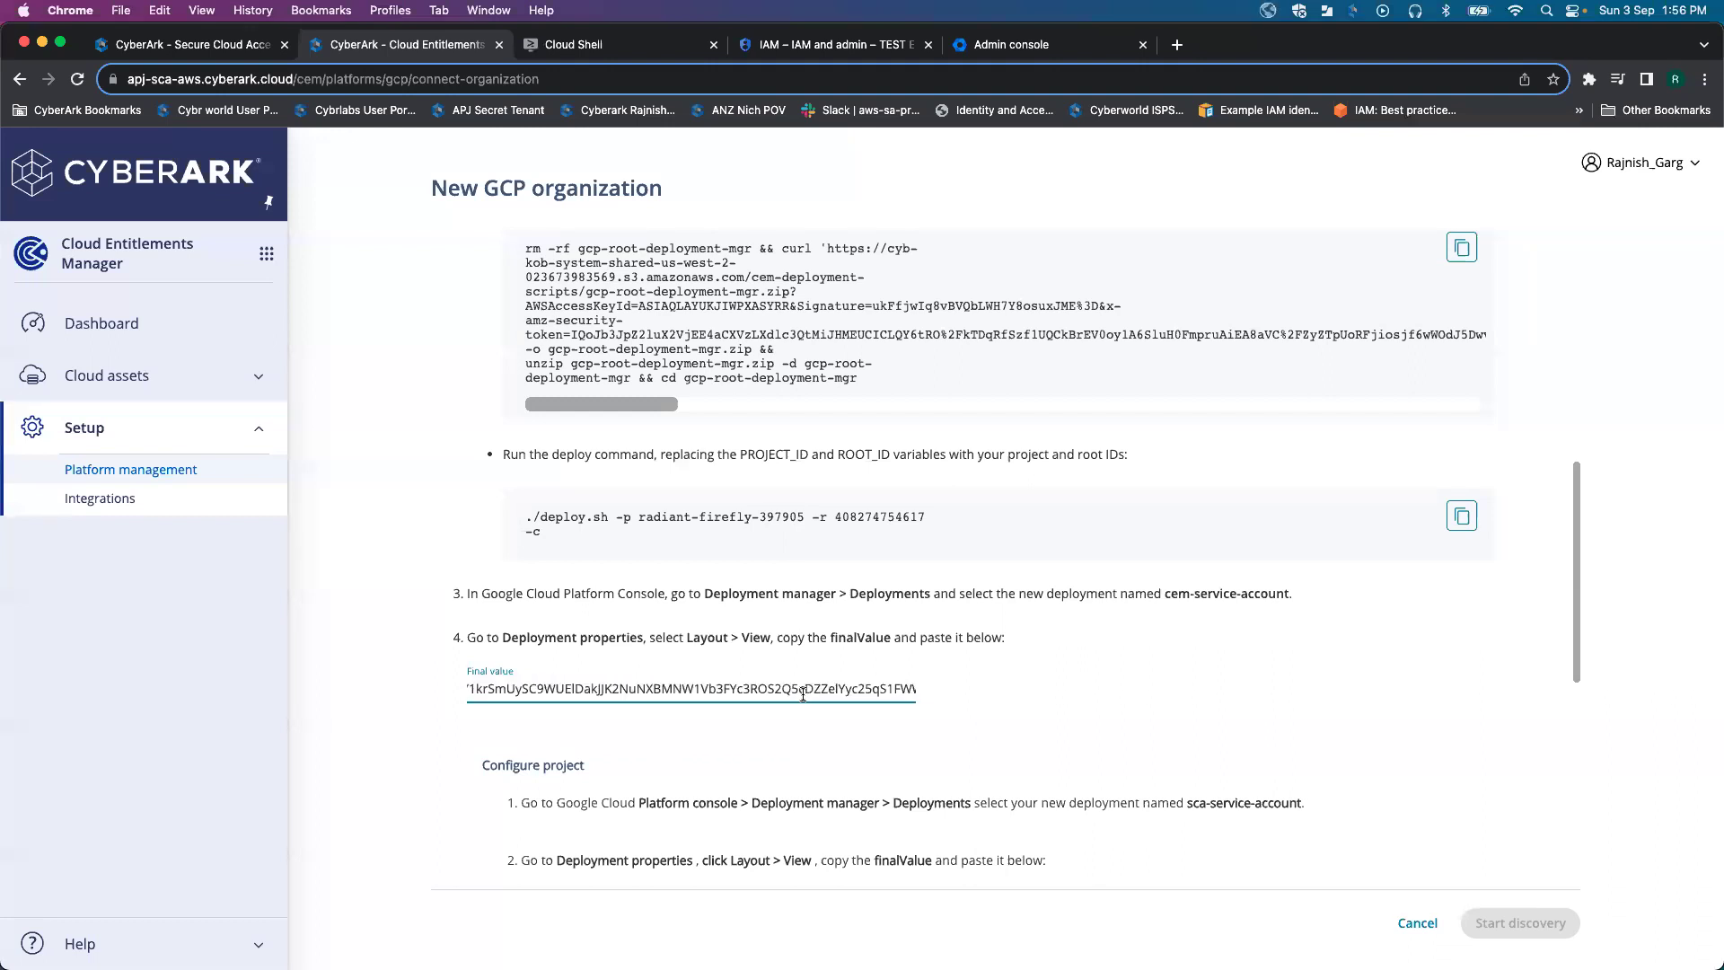
key("Left")
key("Left")
key("Left")
key("Left")
key("Left")
key("Left")
key("Left")
key("Left")
key("Left")
key("Left")
key("Left")
key("Left")
key("Left")
key("Left")
key("Left")
key("Left")
key("Left")
key("Left")
key("Left")
key("Left")
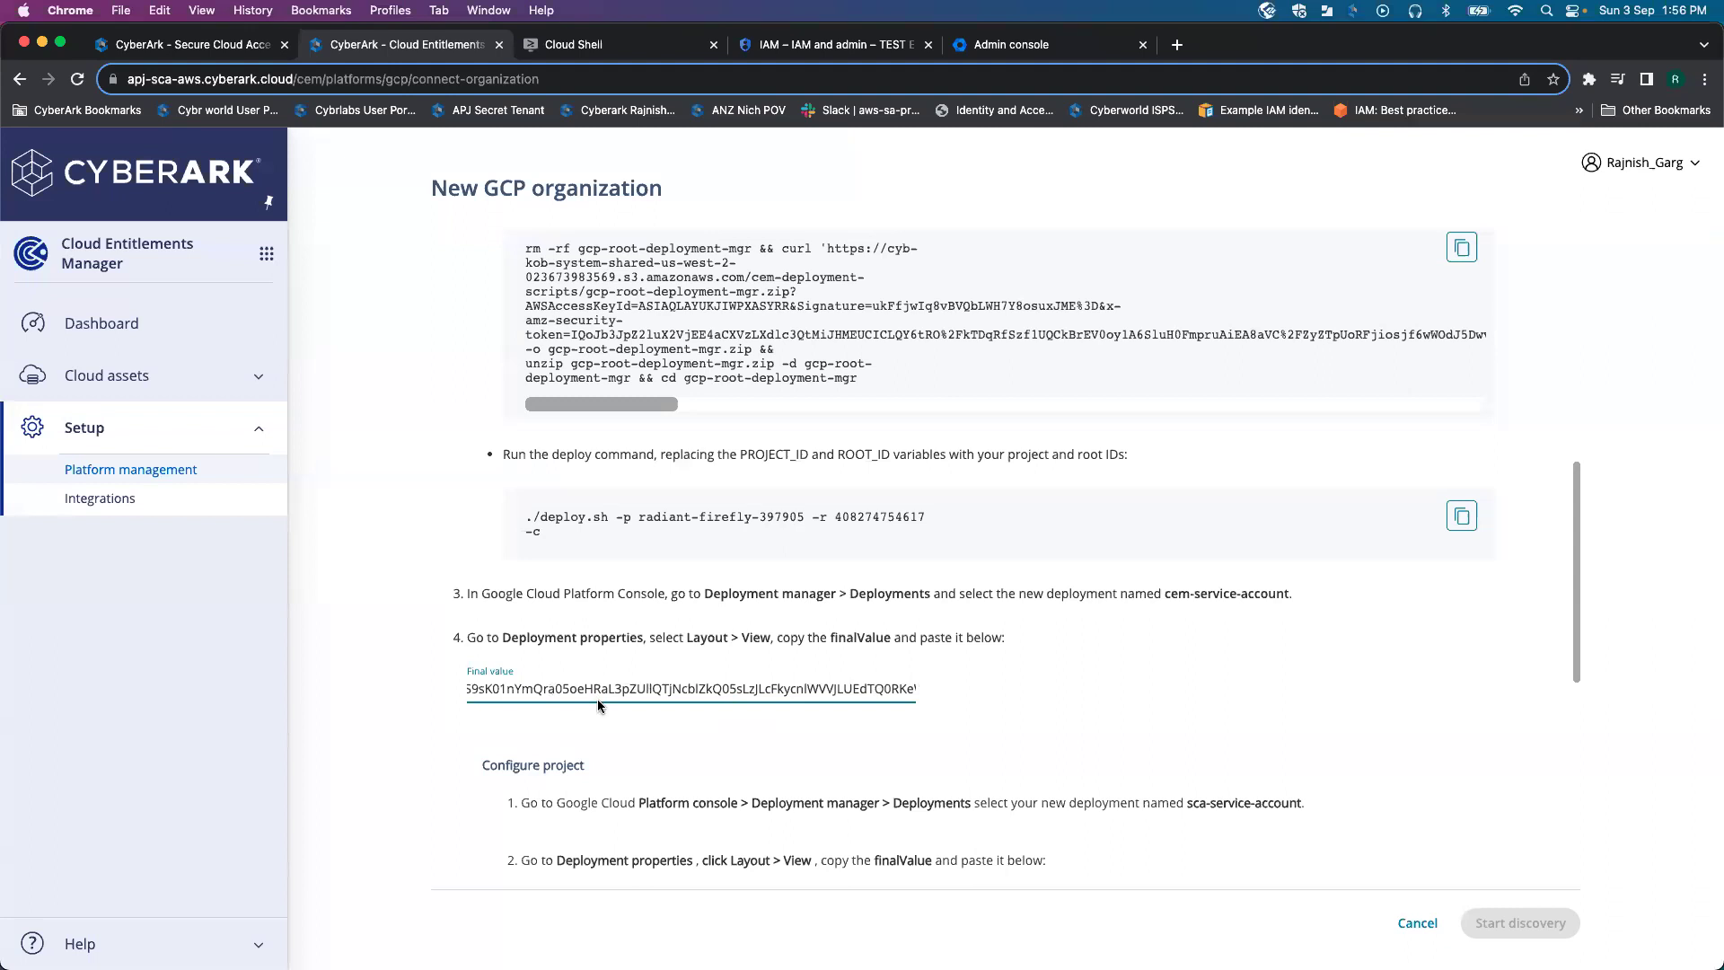
key("Left")
key("Left")
key("Left")
key("Left")
key("Left")
key("Left")
key("Left")
key("Left")
key("Left")
key("Left")
Step: Go back to Platform management and reopen a new GCP organization form
key("super+bracketleft")
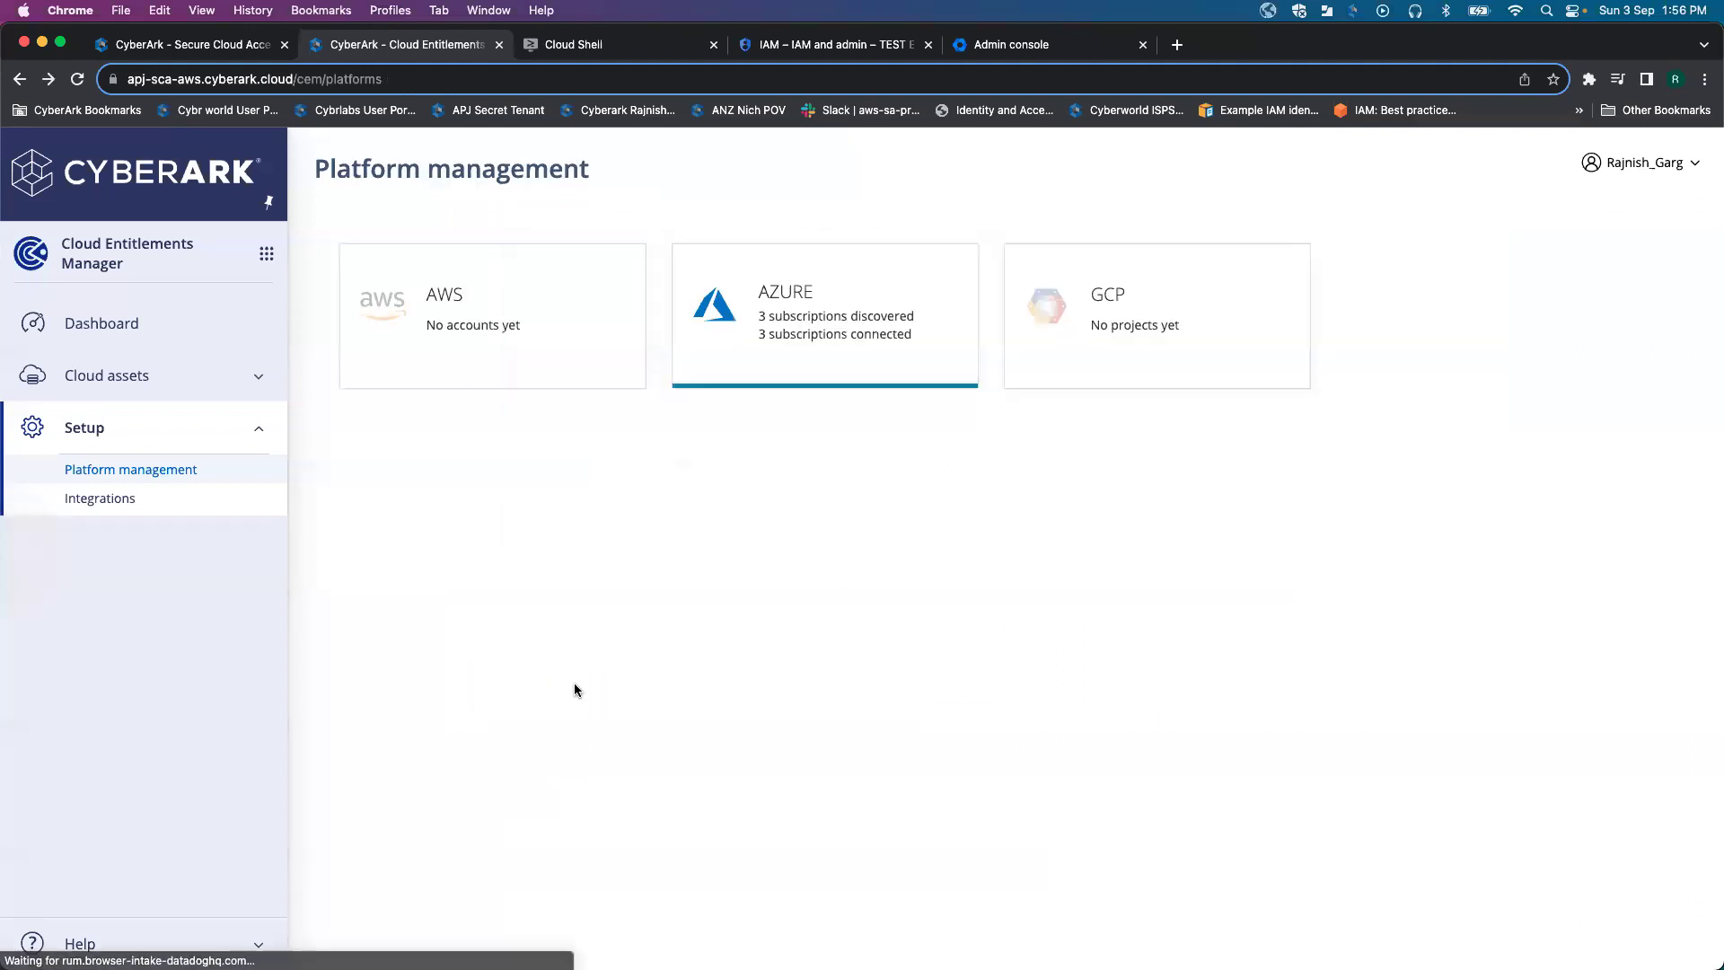
left_click(1158, 370)
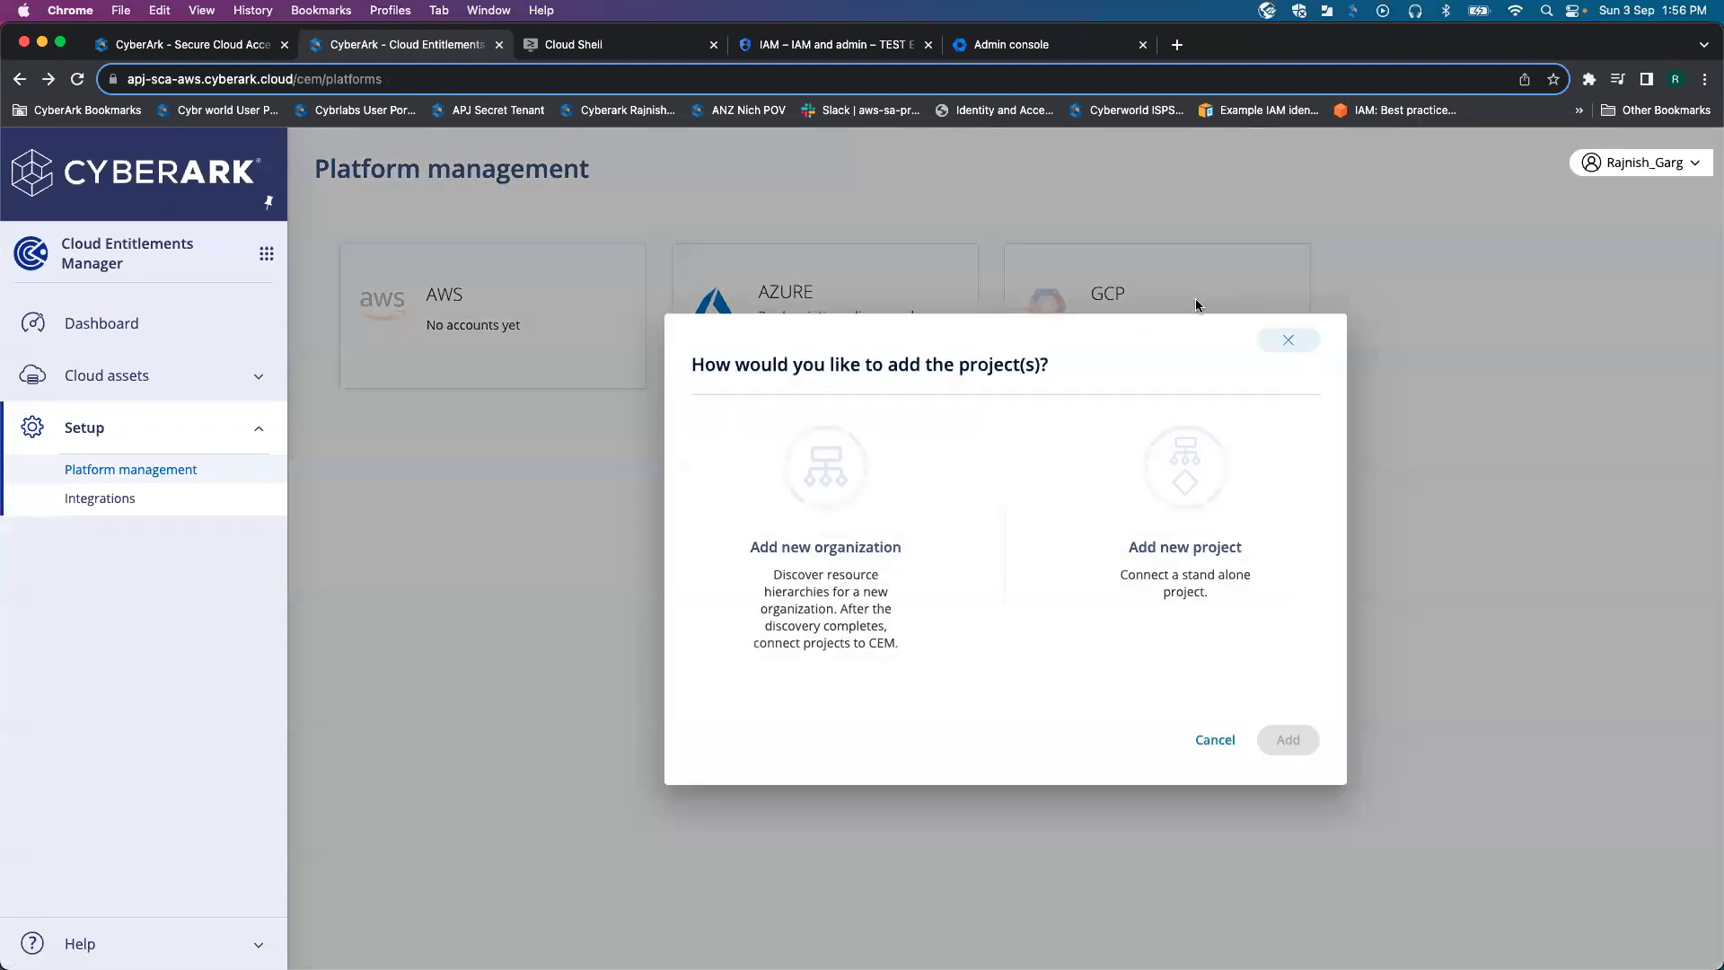
left_click(887, 577)
left_click(1271, 747)
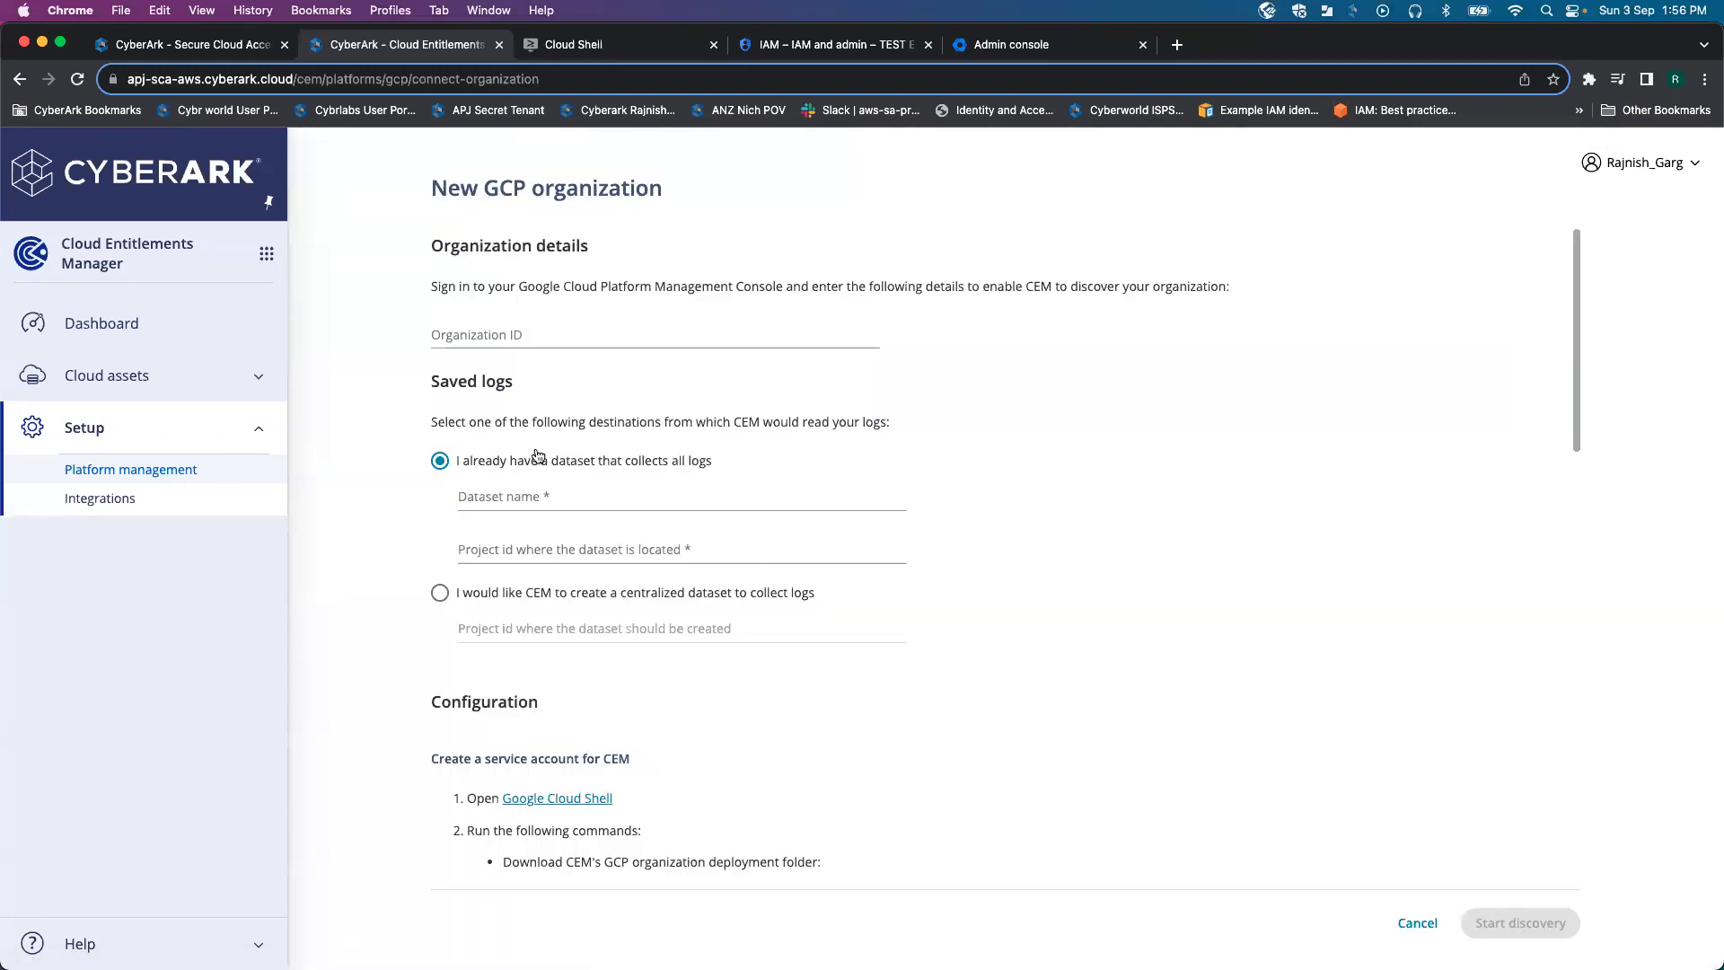
left_click(517, 333)
left_click(571, 376)
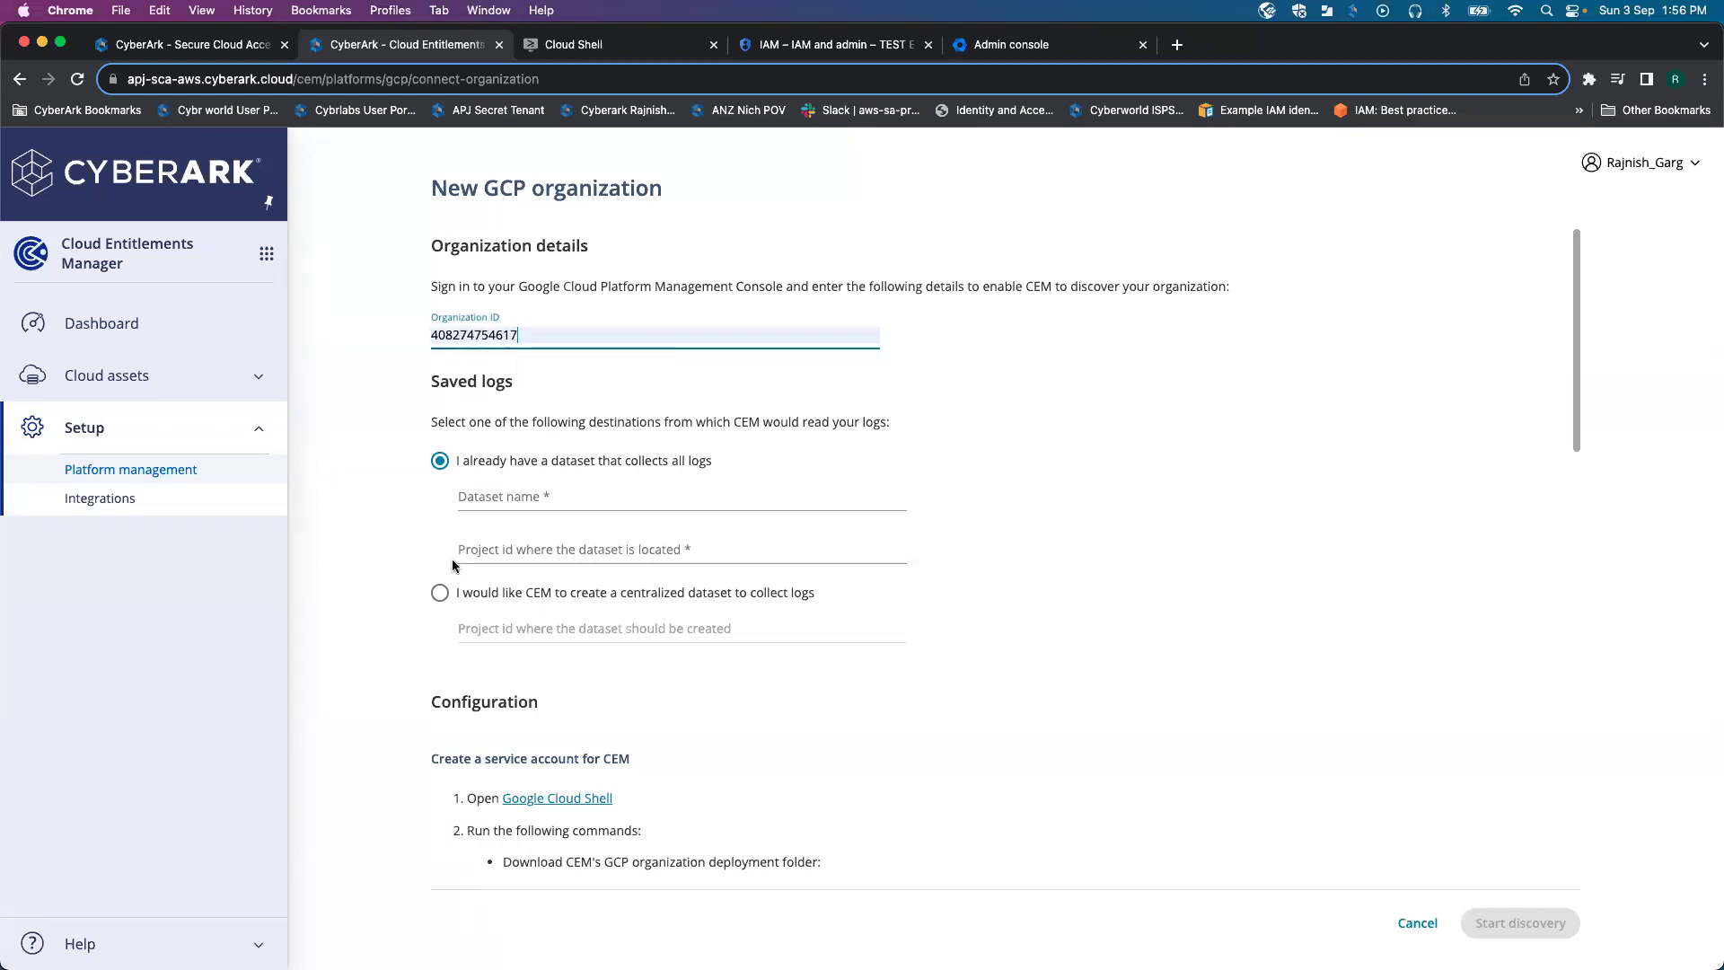
left_click(439, 593)
left_click(539, 629)
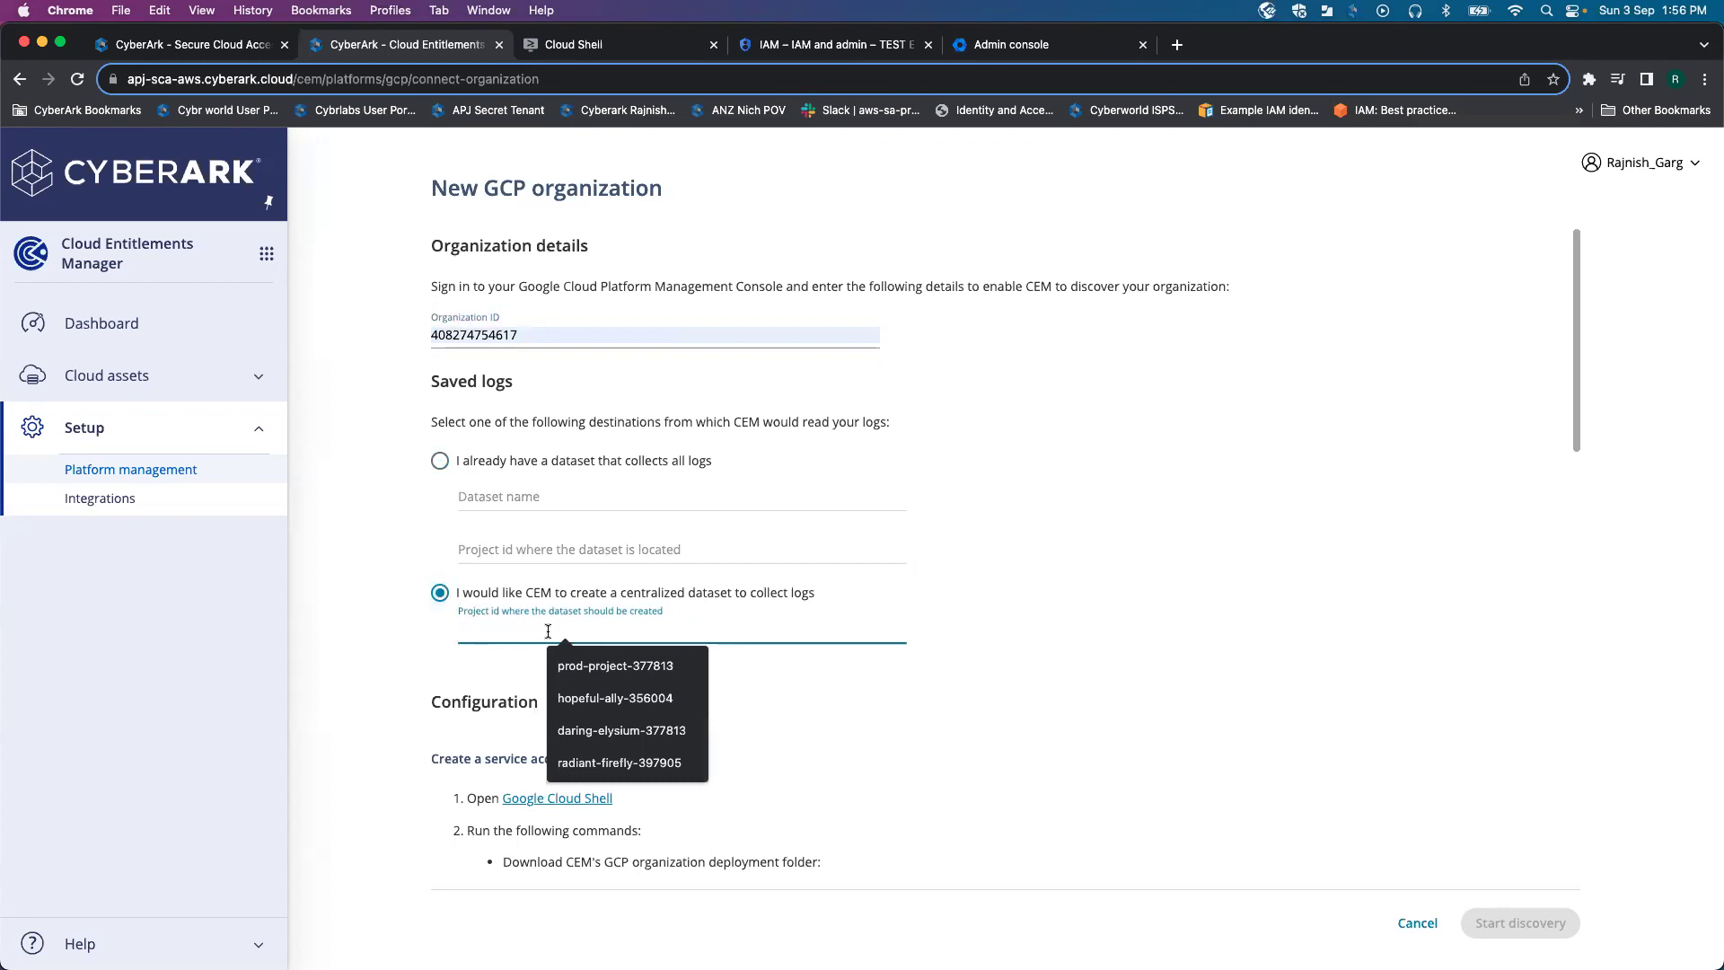
left_click(620, 762)
Step: Paste the copied base64 value into the step 4 Final value field
scroll(826, 704, "down", 5)
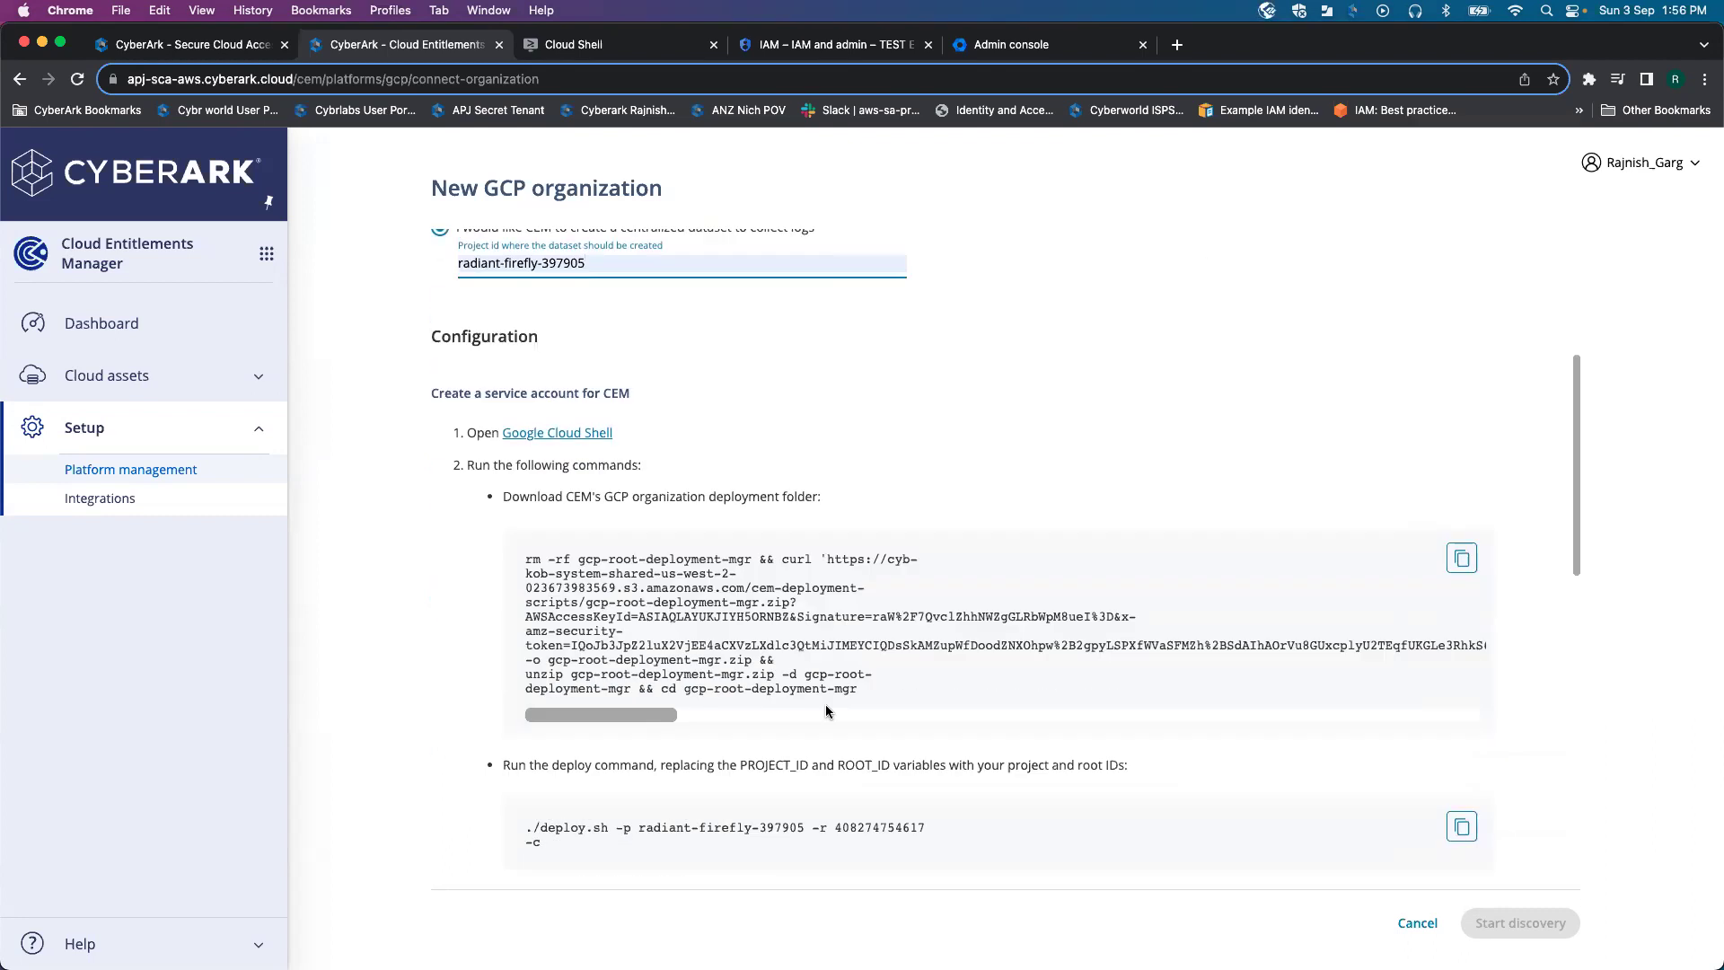
scroll(827, 705, "down", 4)
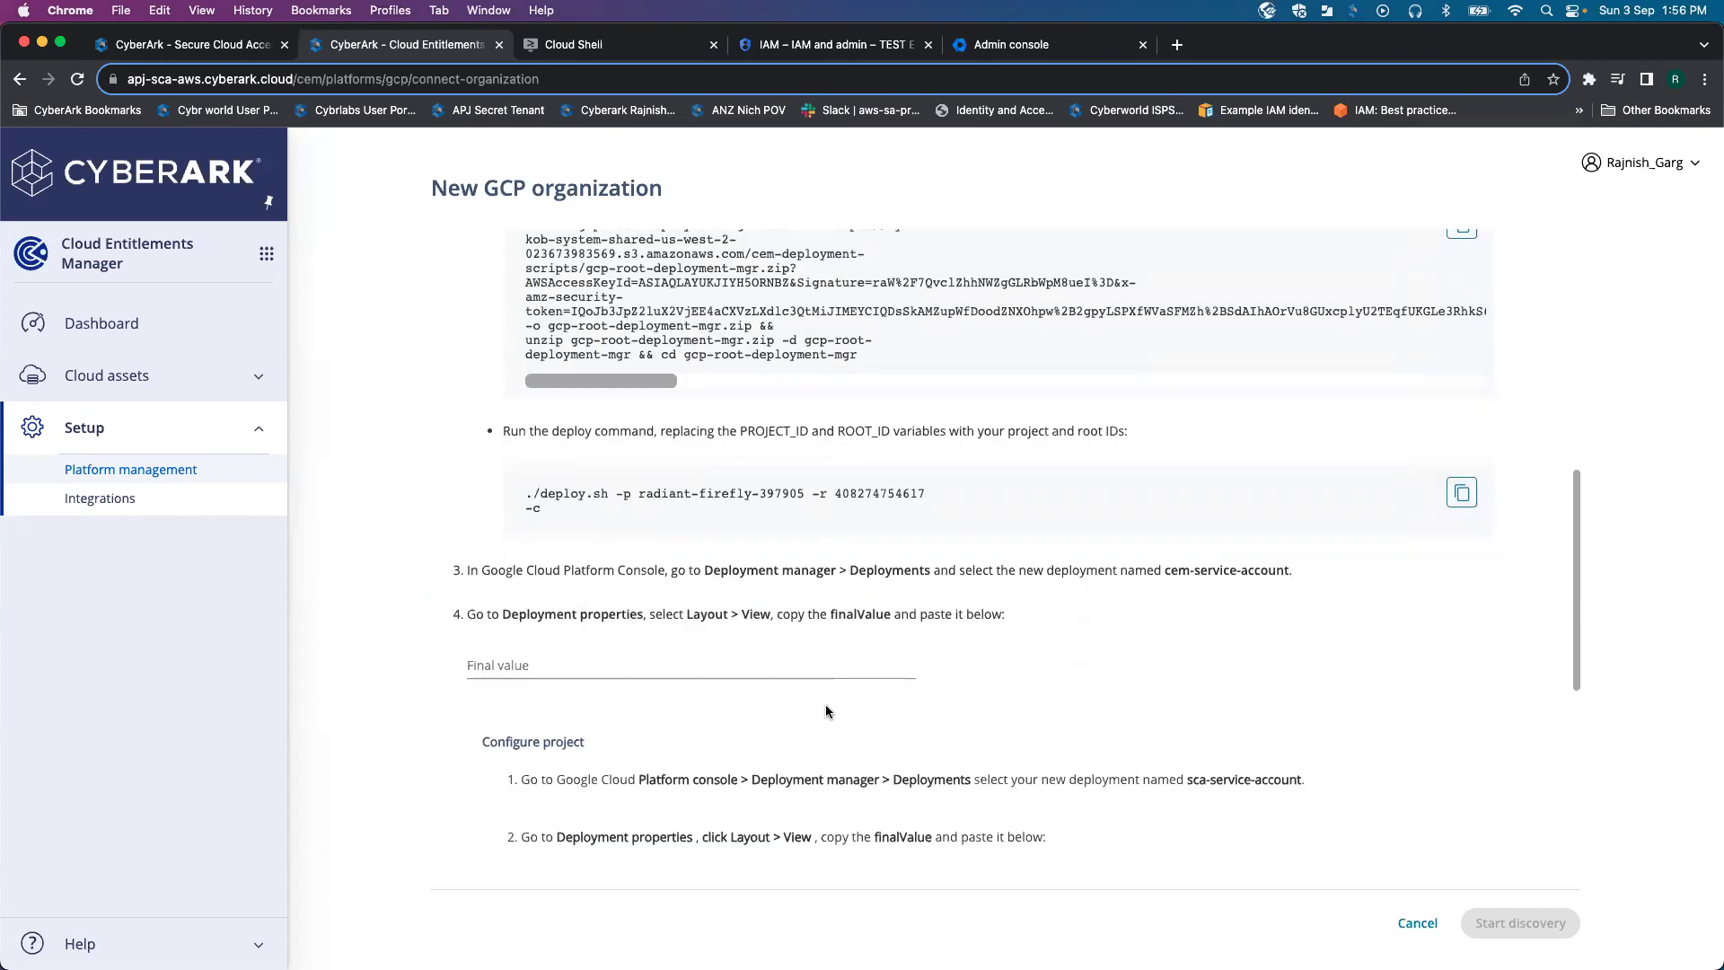
left_click(733, 661)
key("super+v")
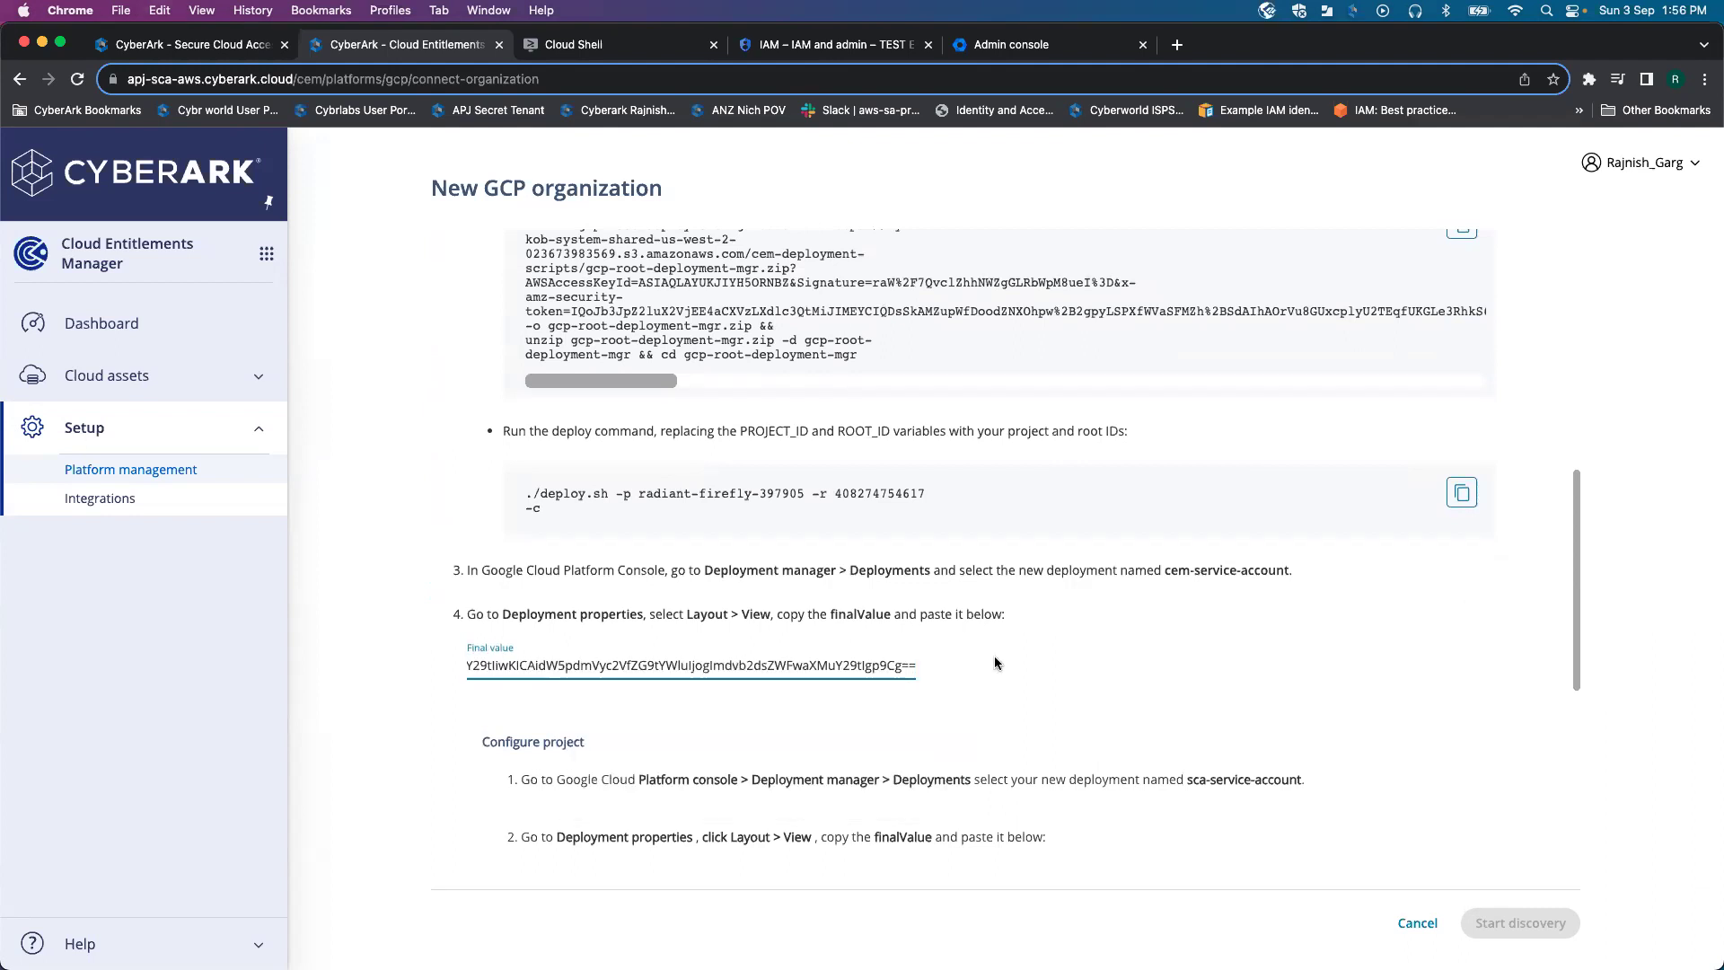
scroll(997, 664, "down", 4)
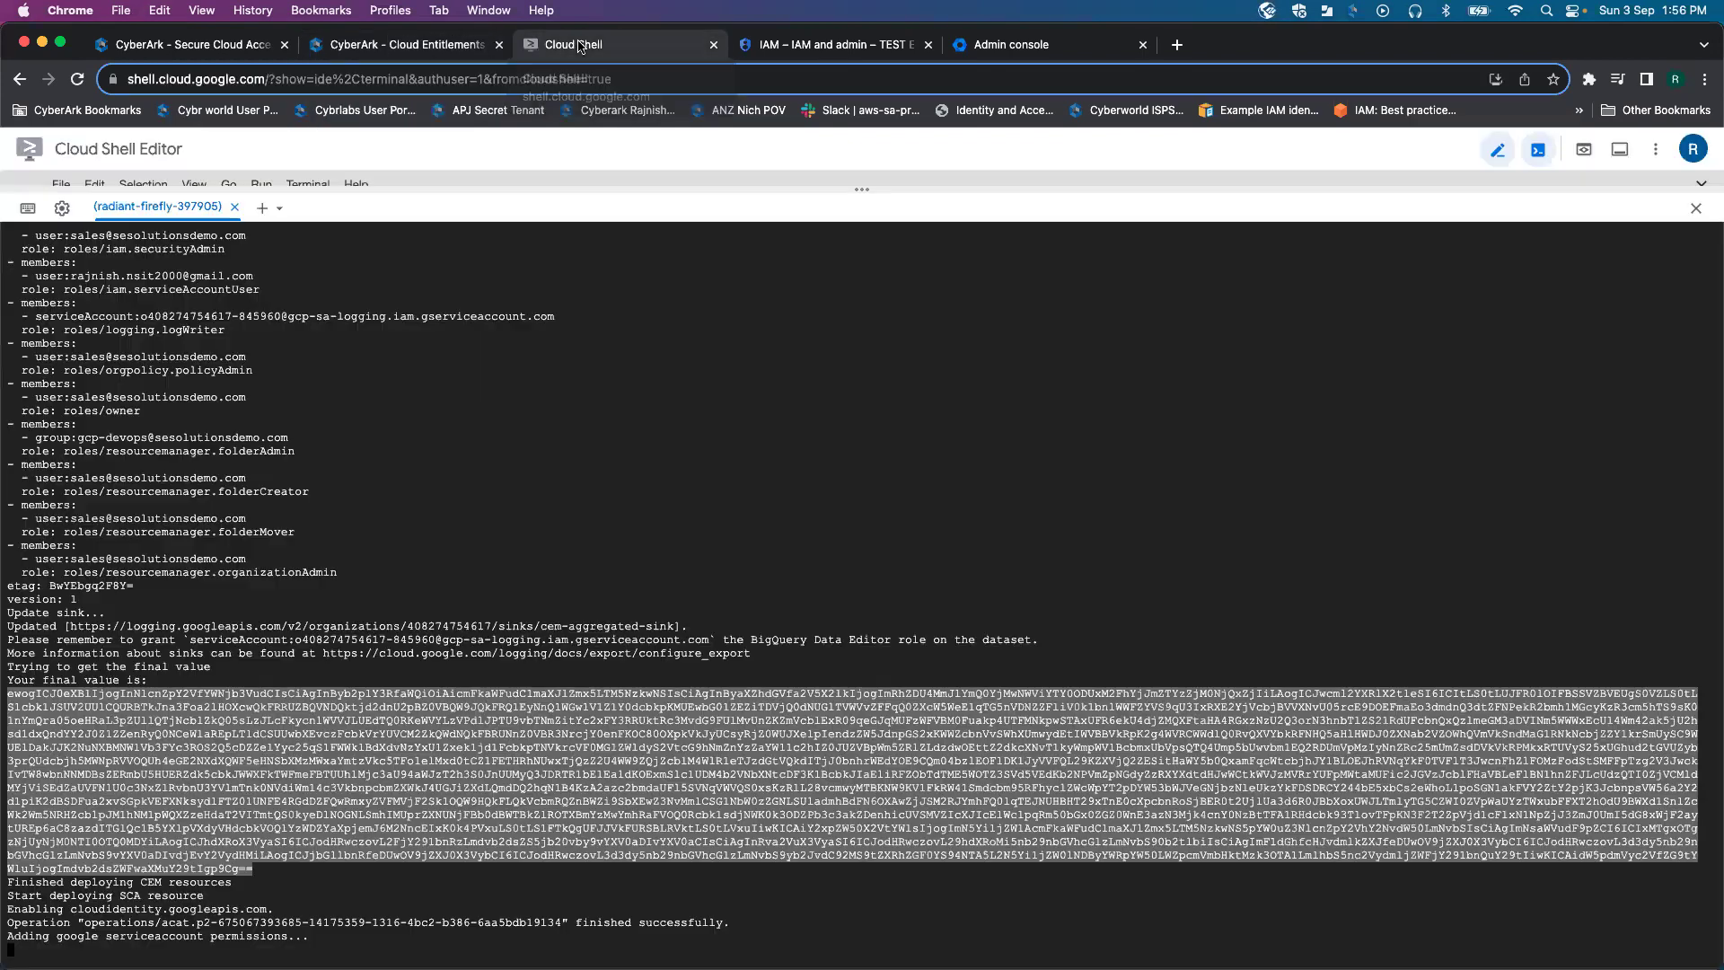
Step: Check the finished Cloud Shell deployment output, then return to the CEM form's Configure project step
left_click(580, 45)
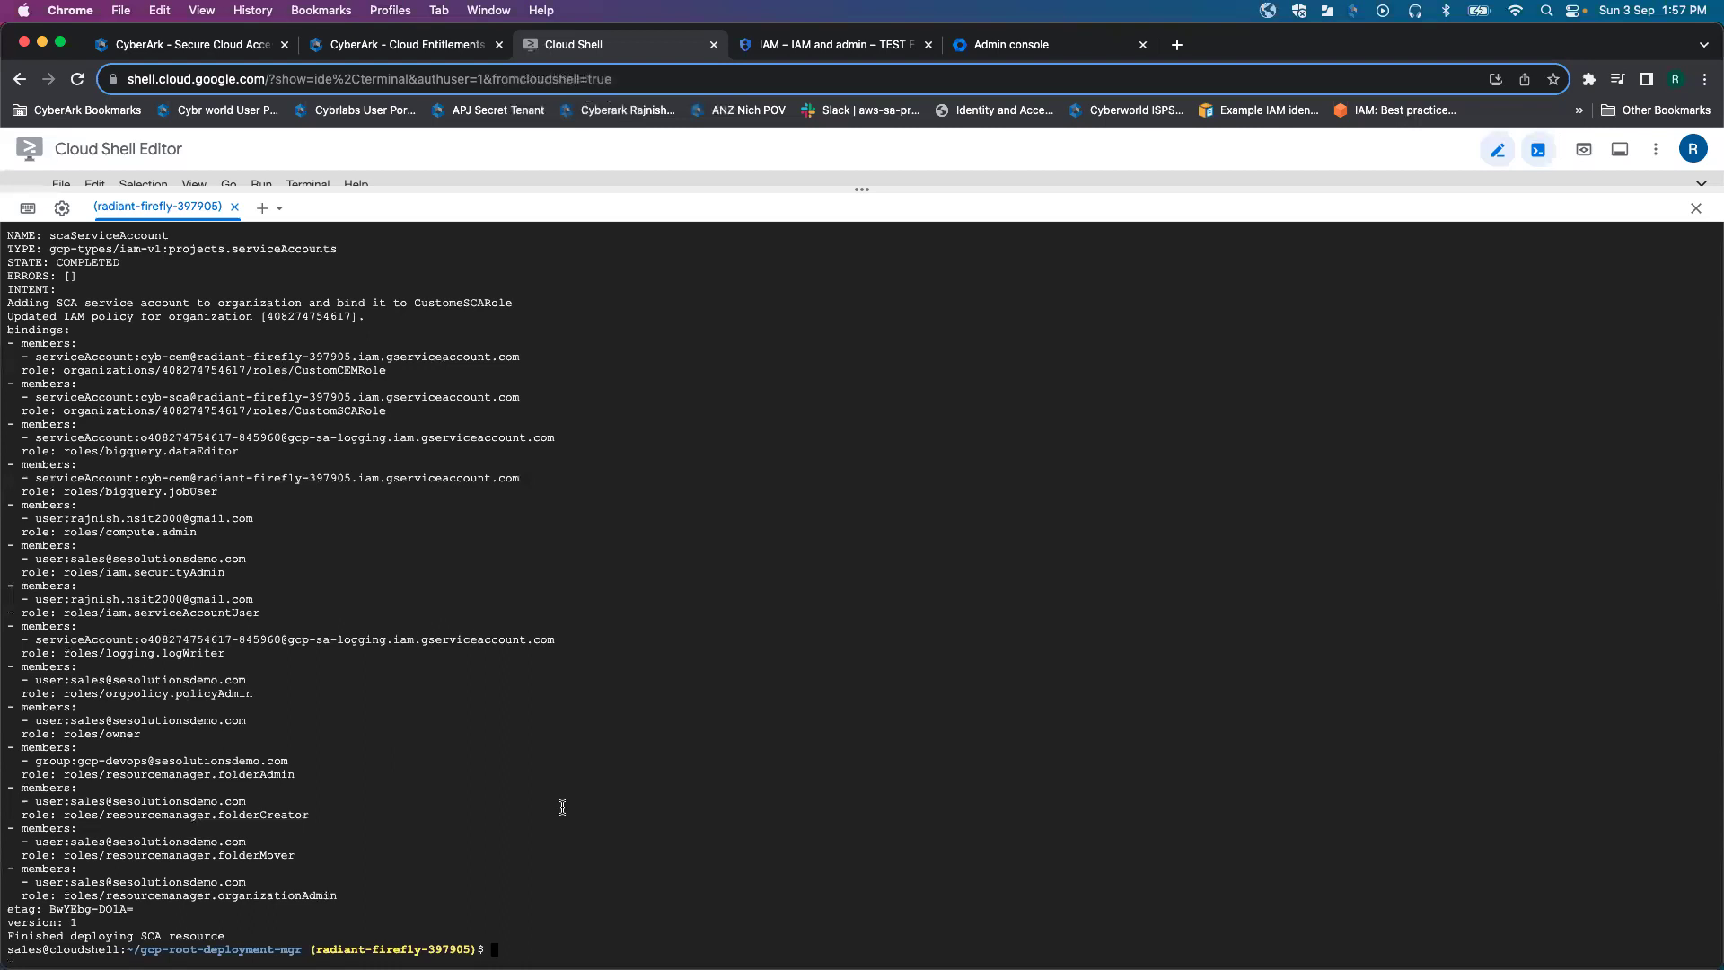
key("Return")
key("Return")
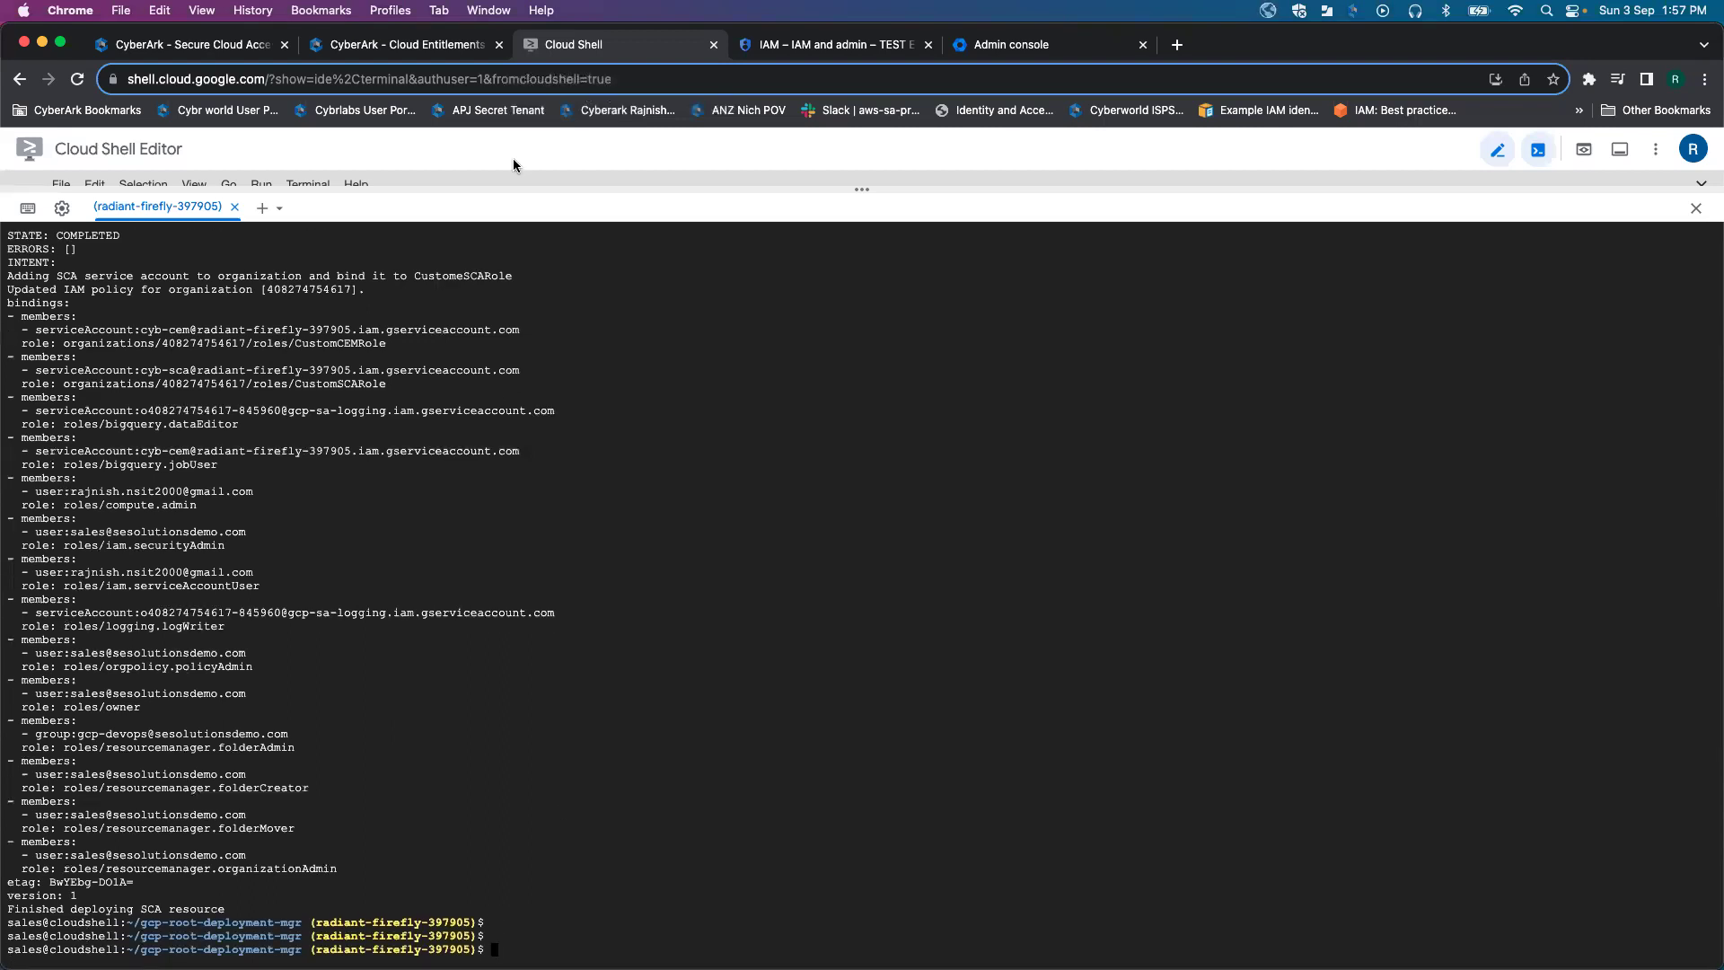
left_click(446, 49)
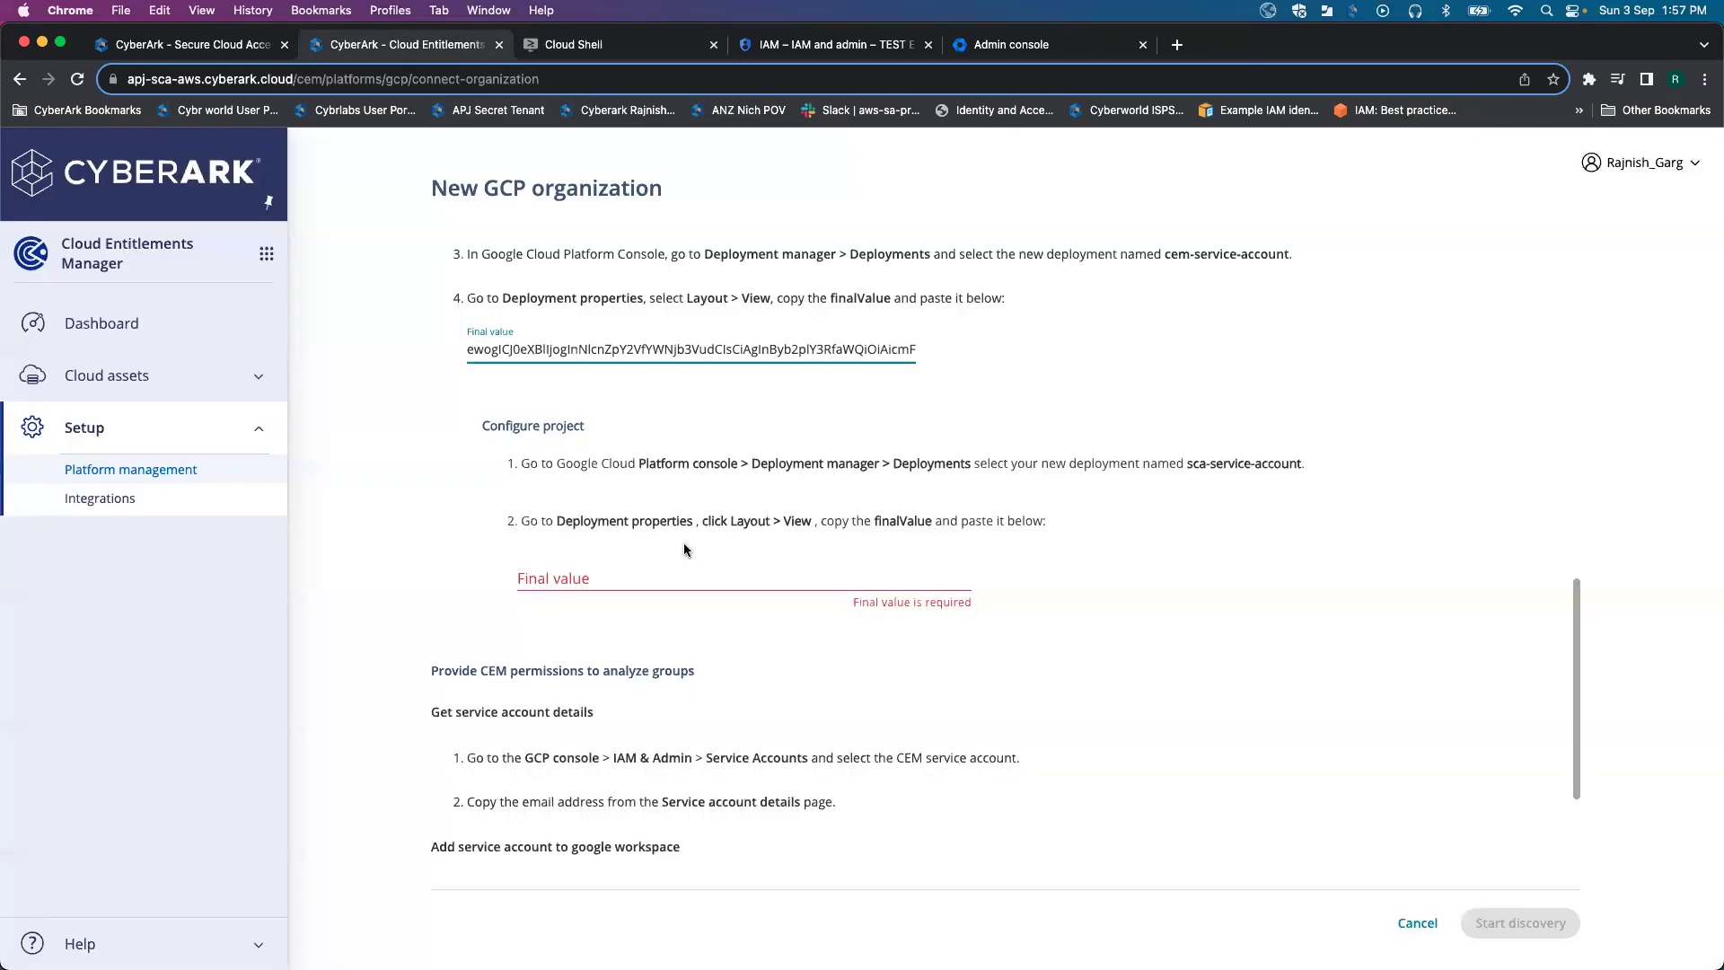
scroll(685, 546, "up", 1)
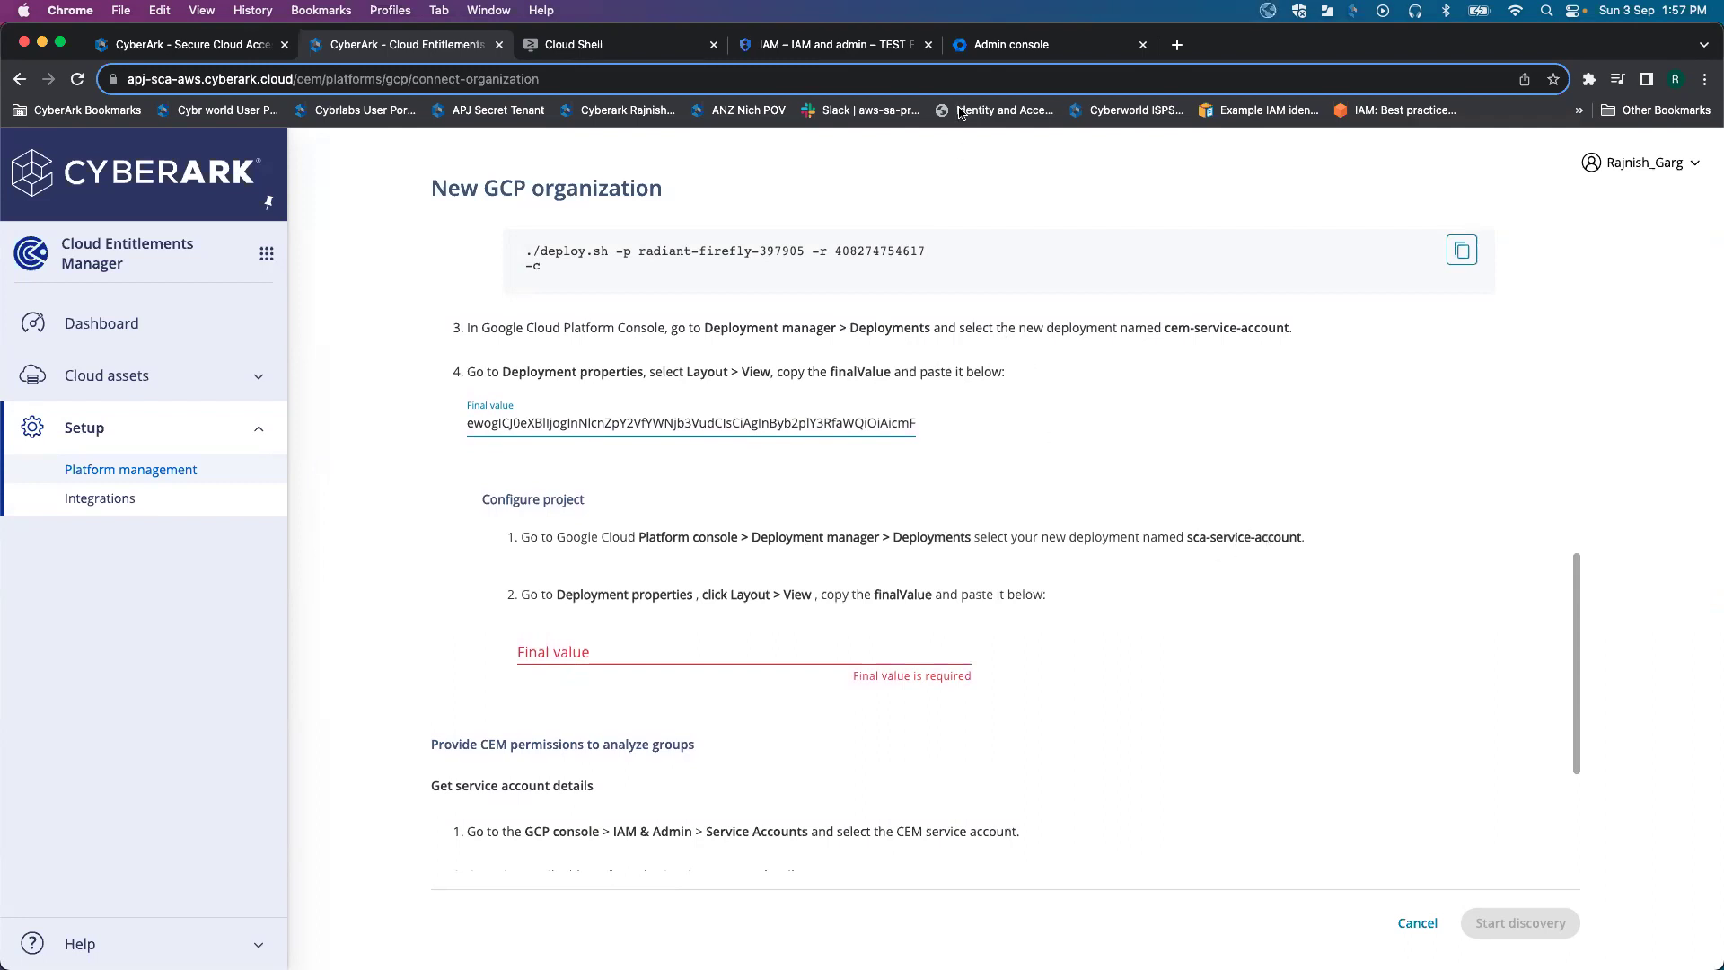
Step: Switch the Cloud Console project to My Project 57834 and search for 'deployment'
left_click(1009, 51)
left_click(851, 49)
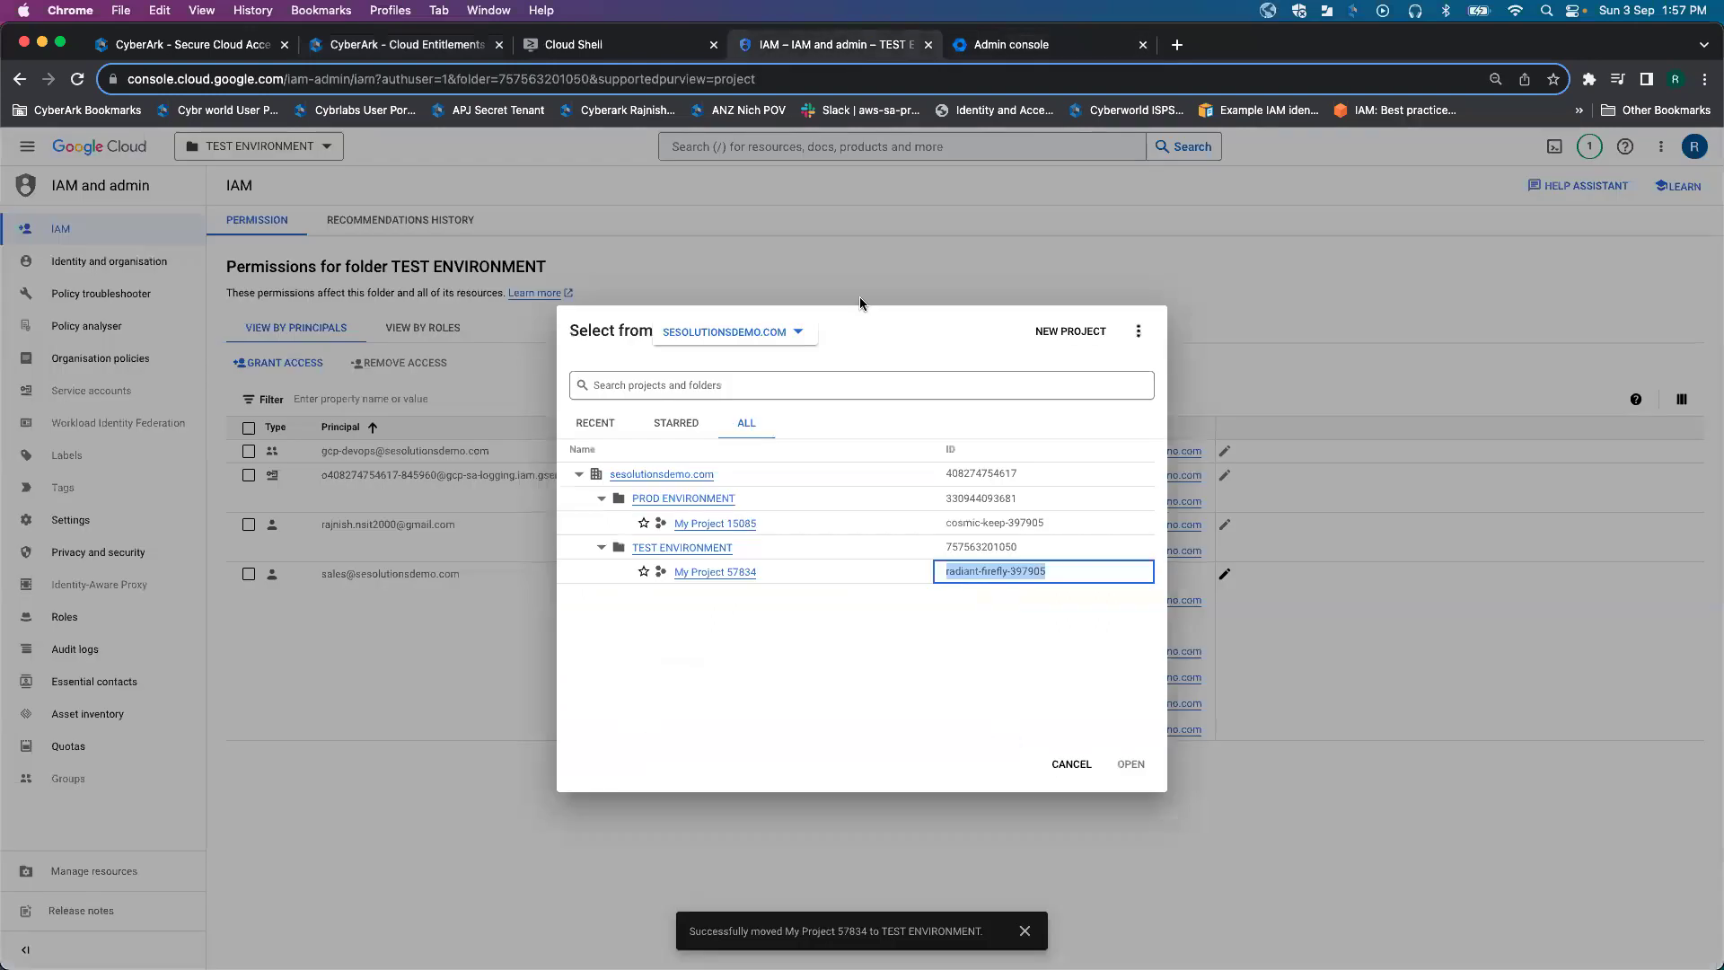
left_click(769, 613)
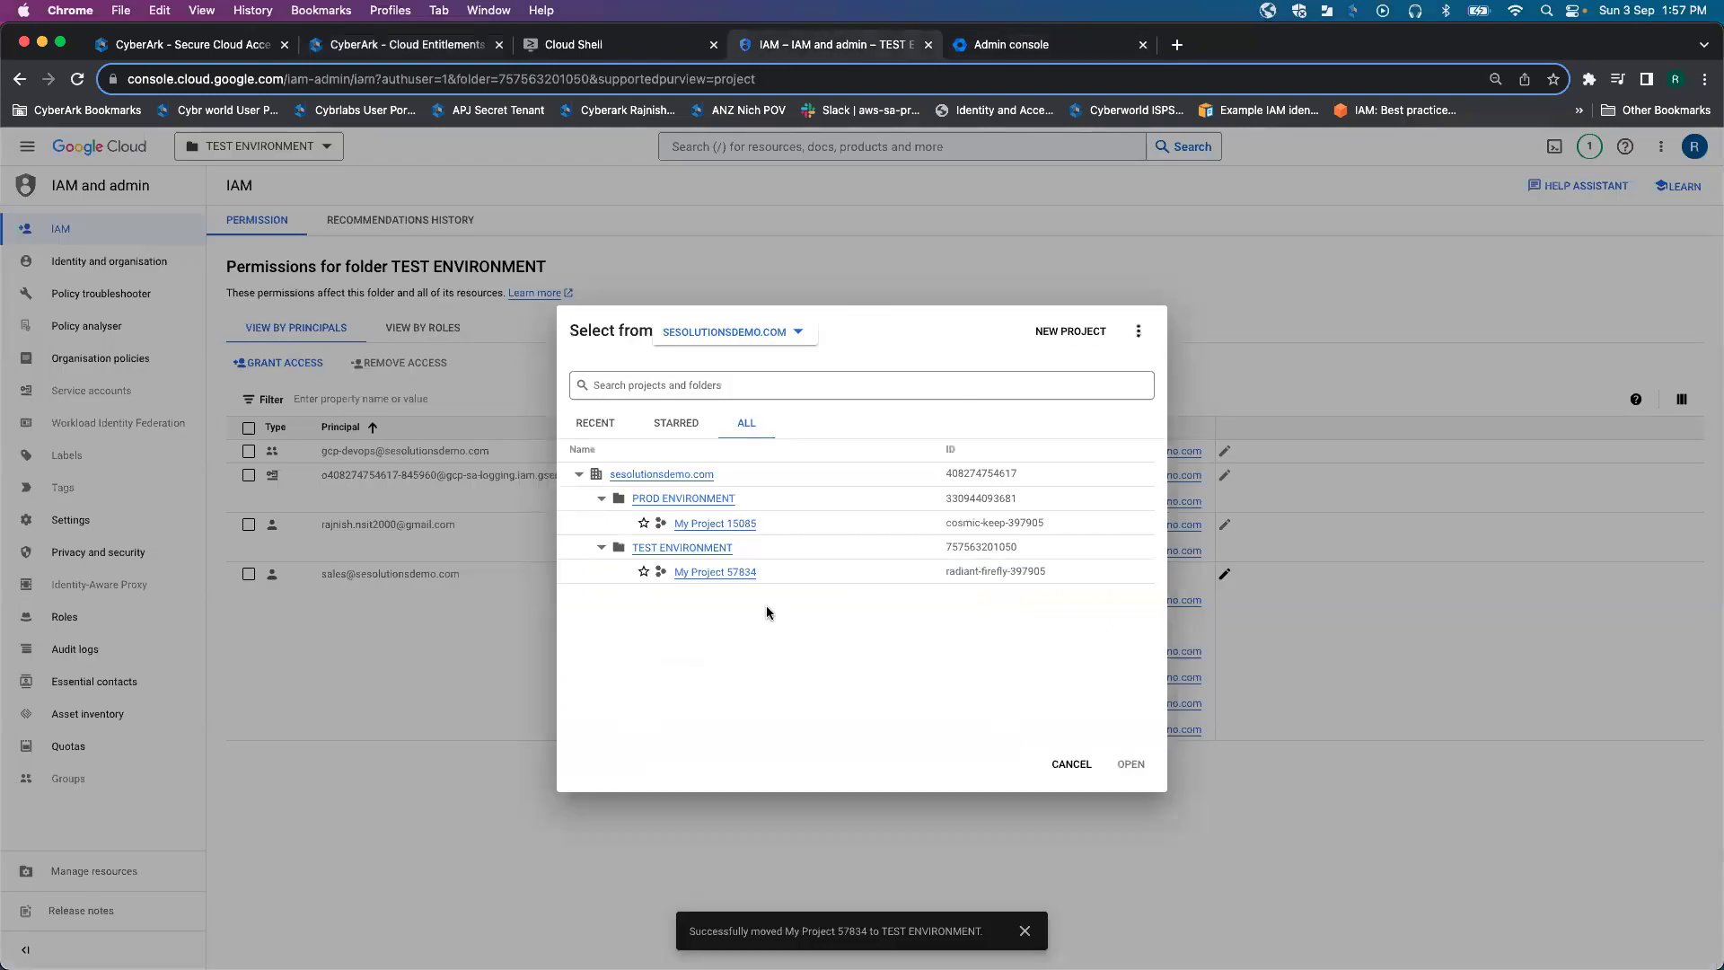
left_click(716, 572)
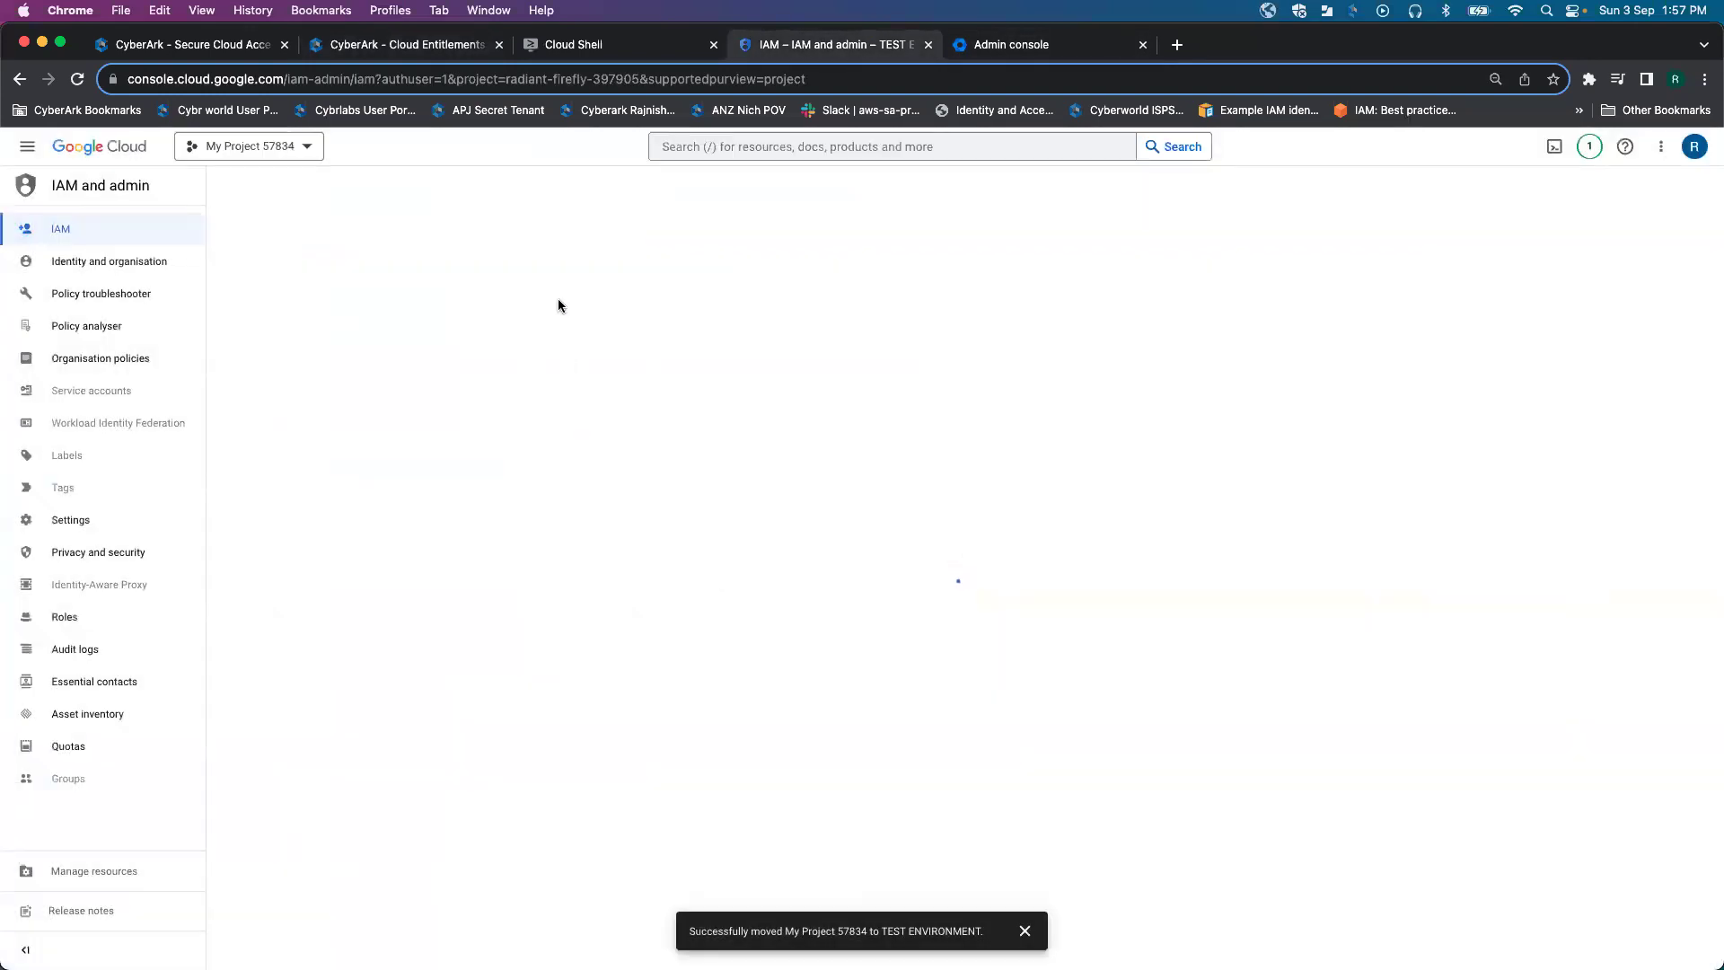
left_click(778, 146)
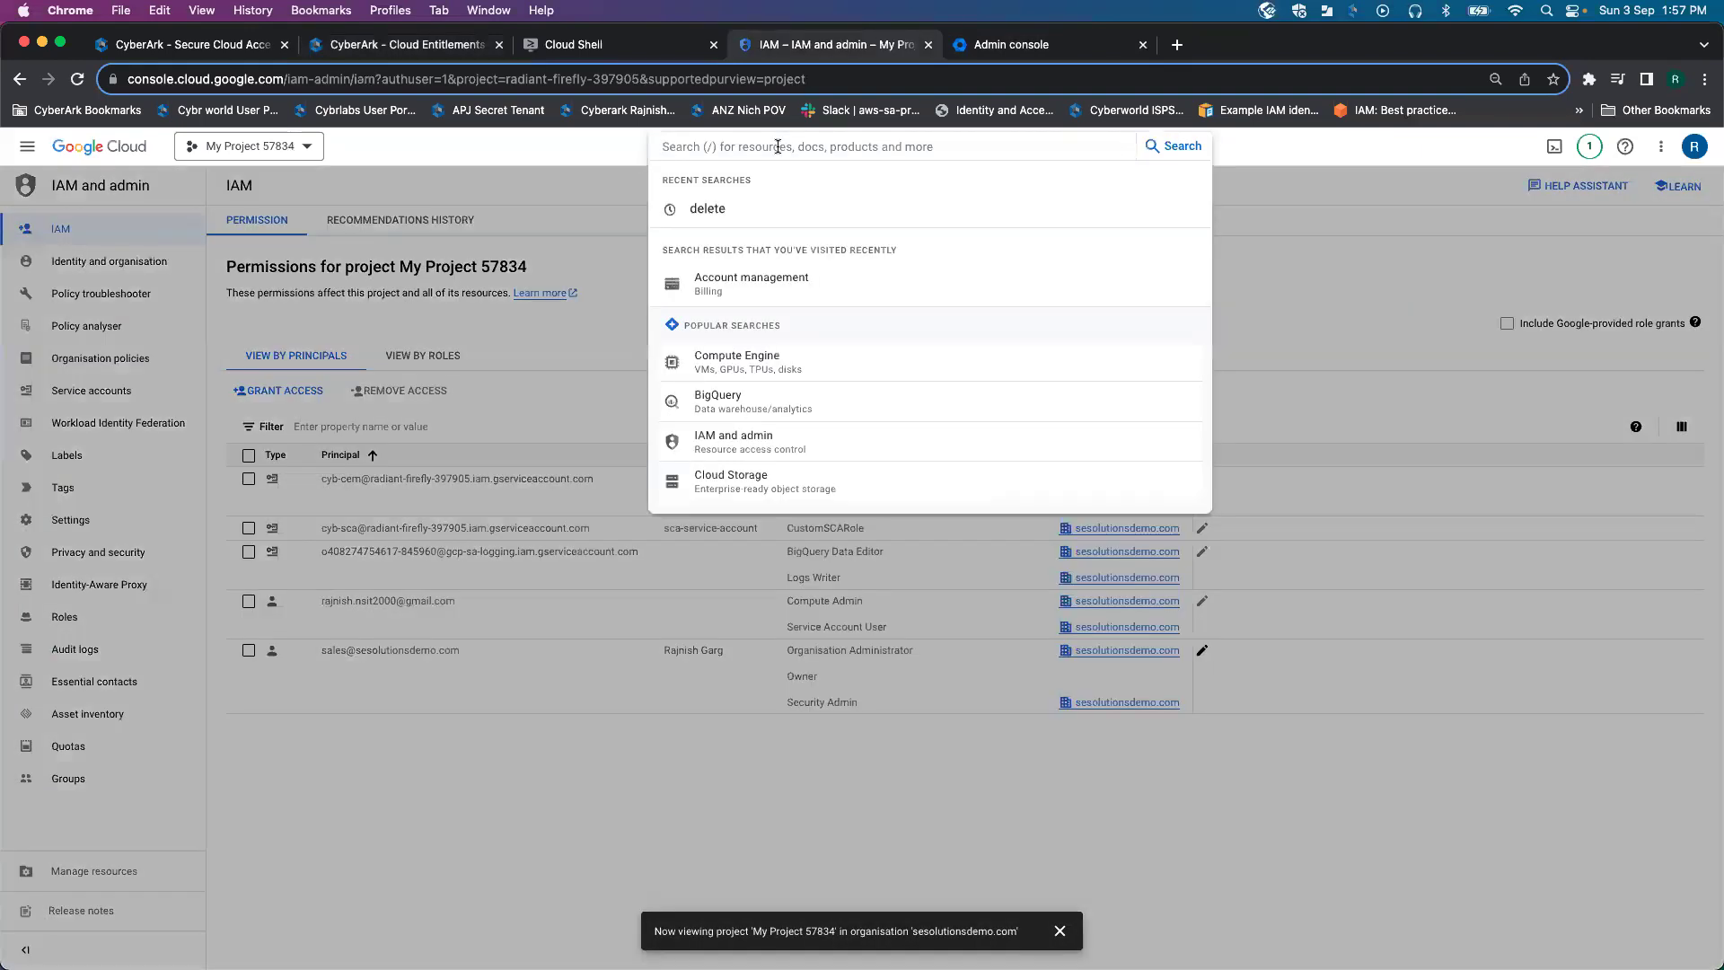
type("deplo")
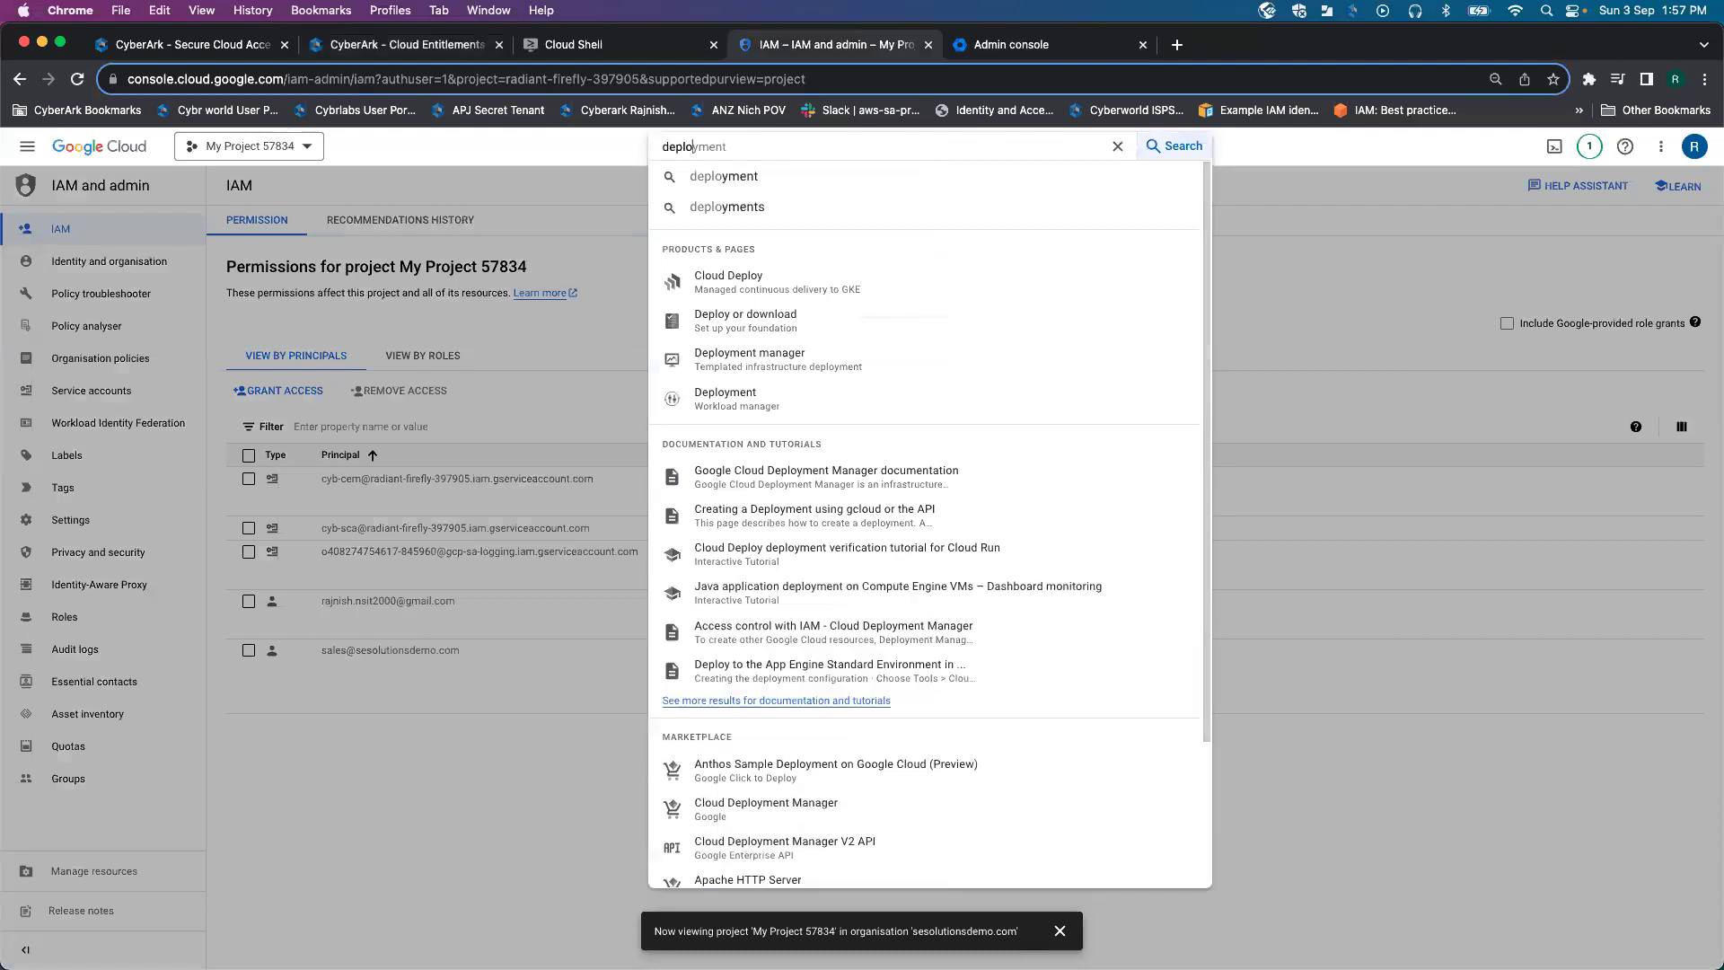
type("yment")
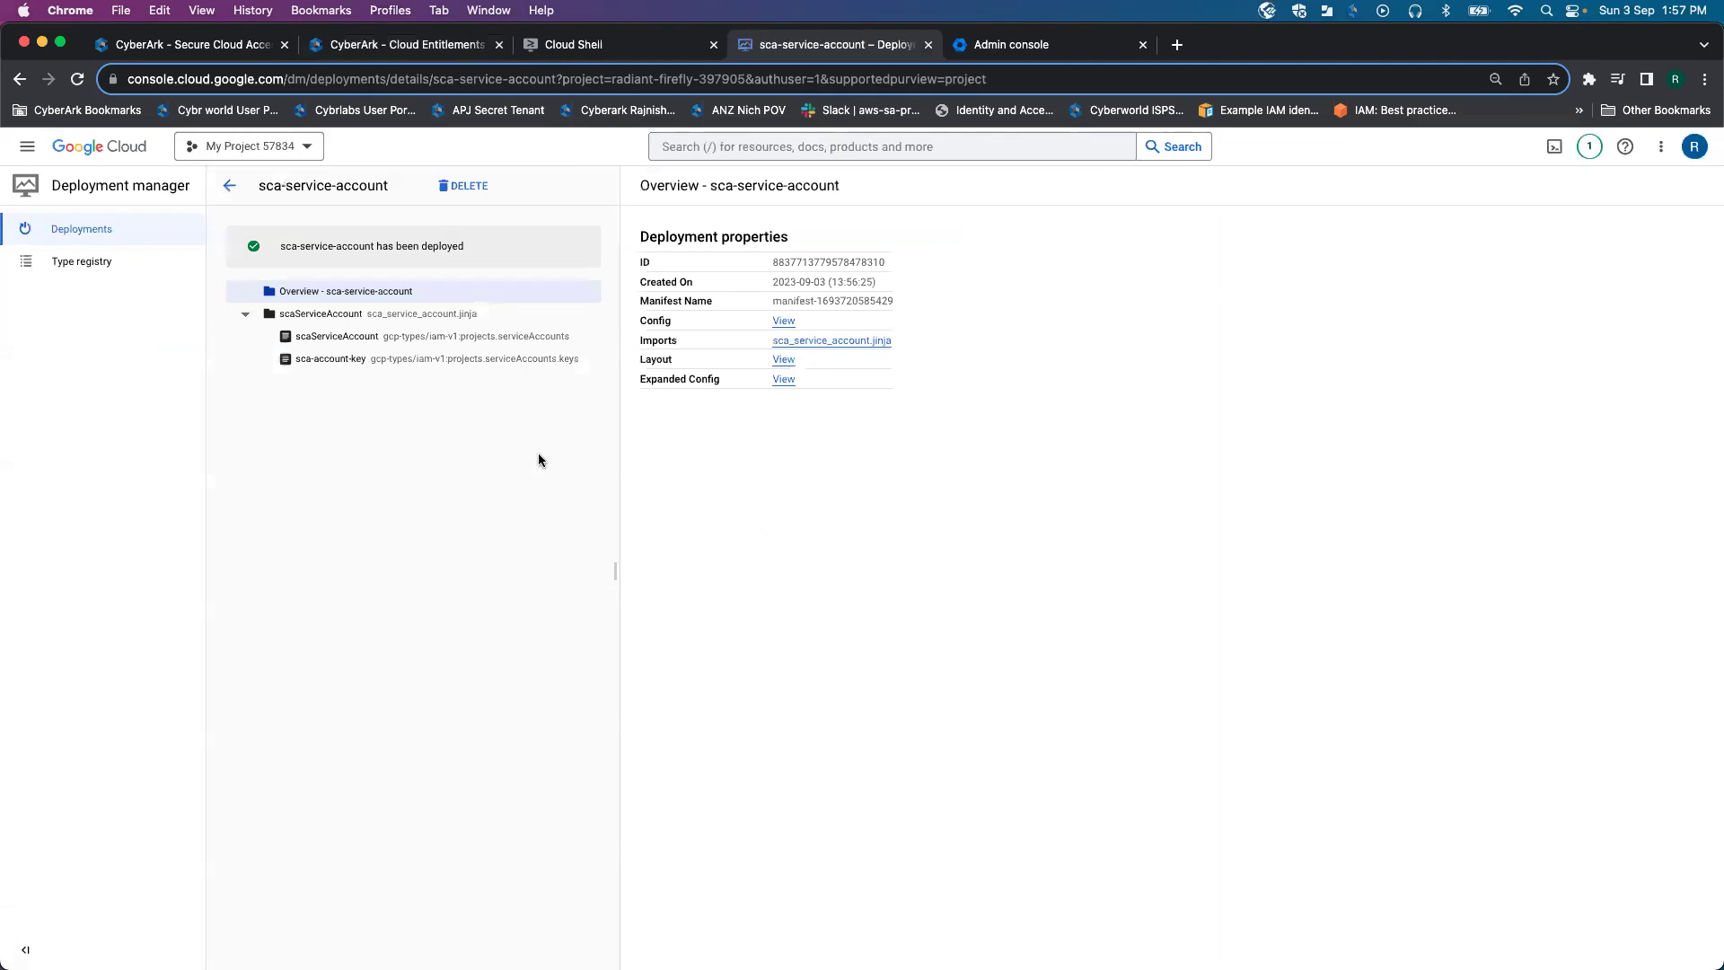
Step: Move the sca-service-account deployment tab ahead of the Cloud Shell tab
left_click(476, 44)
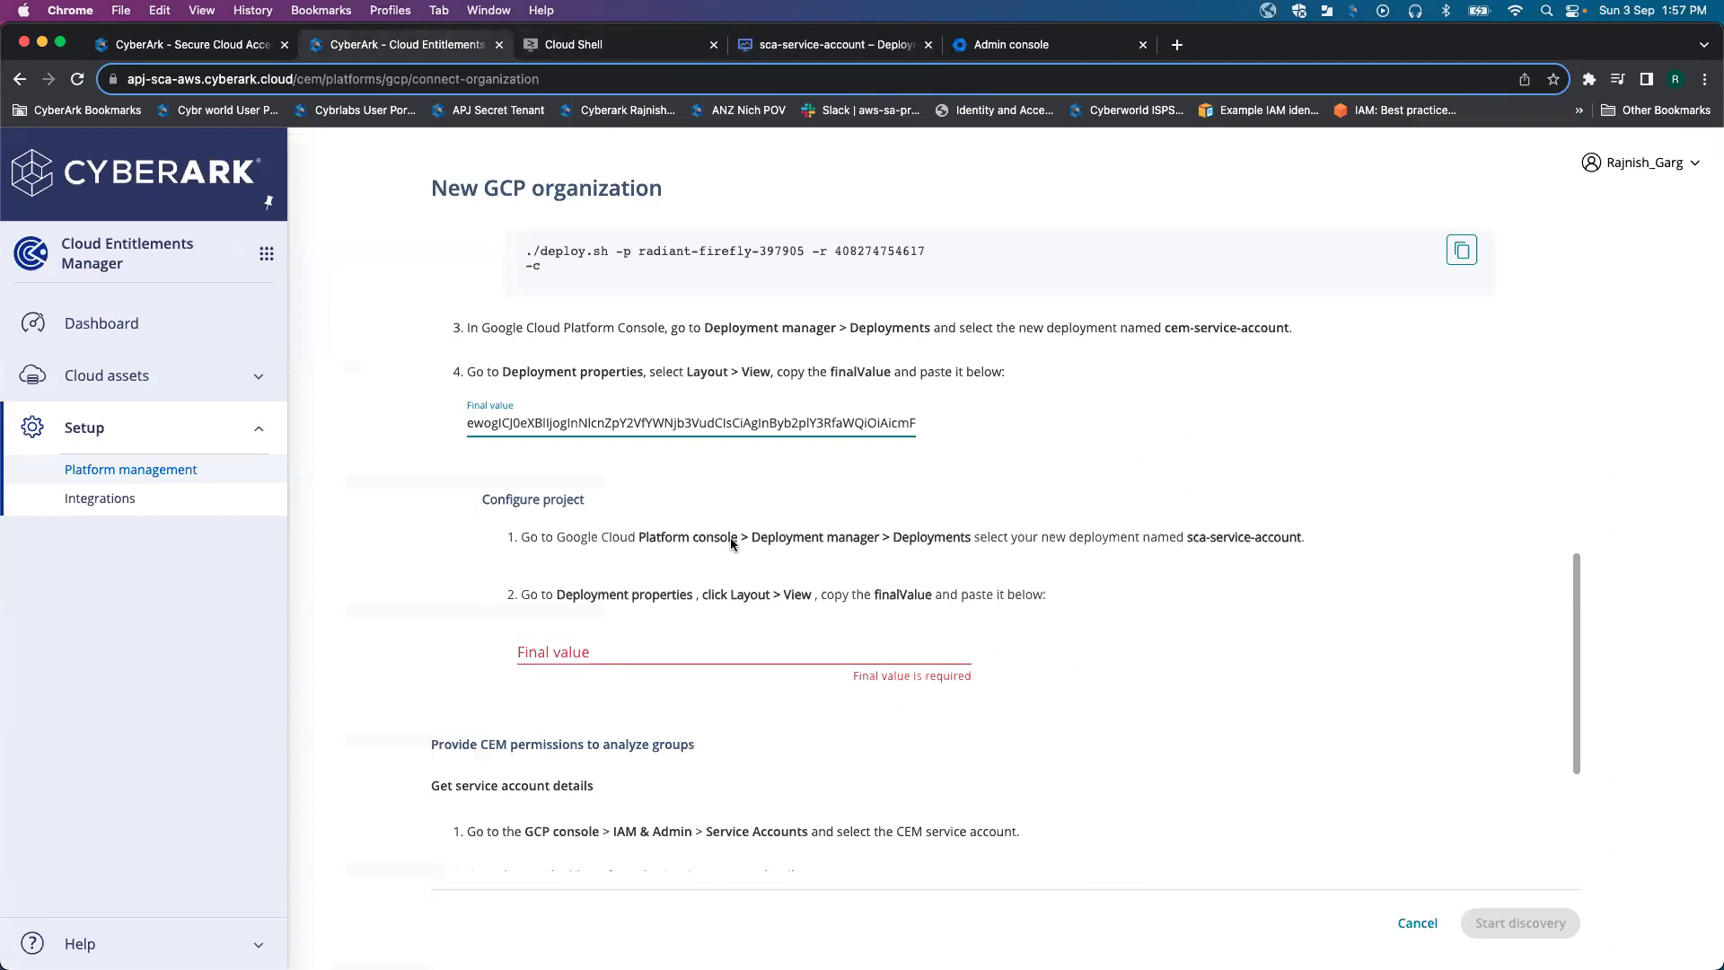
left_click(650, 52)
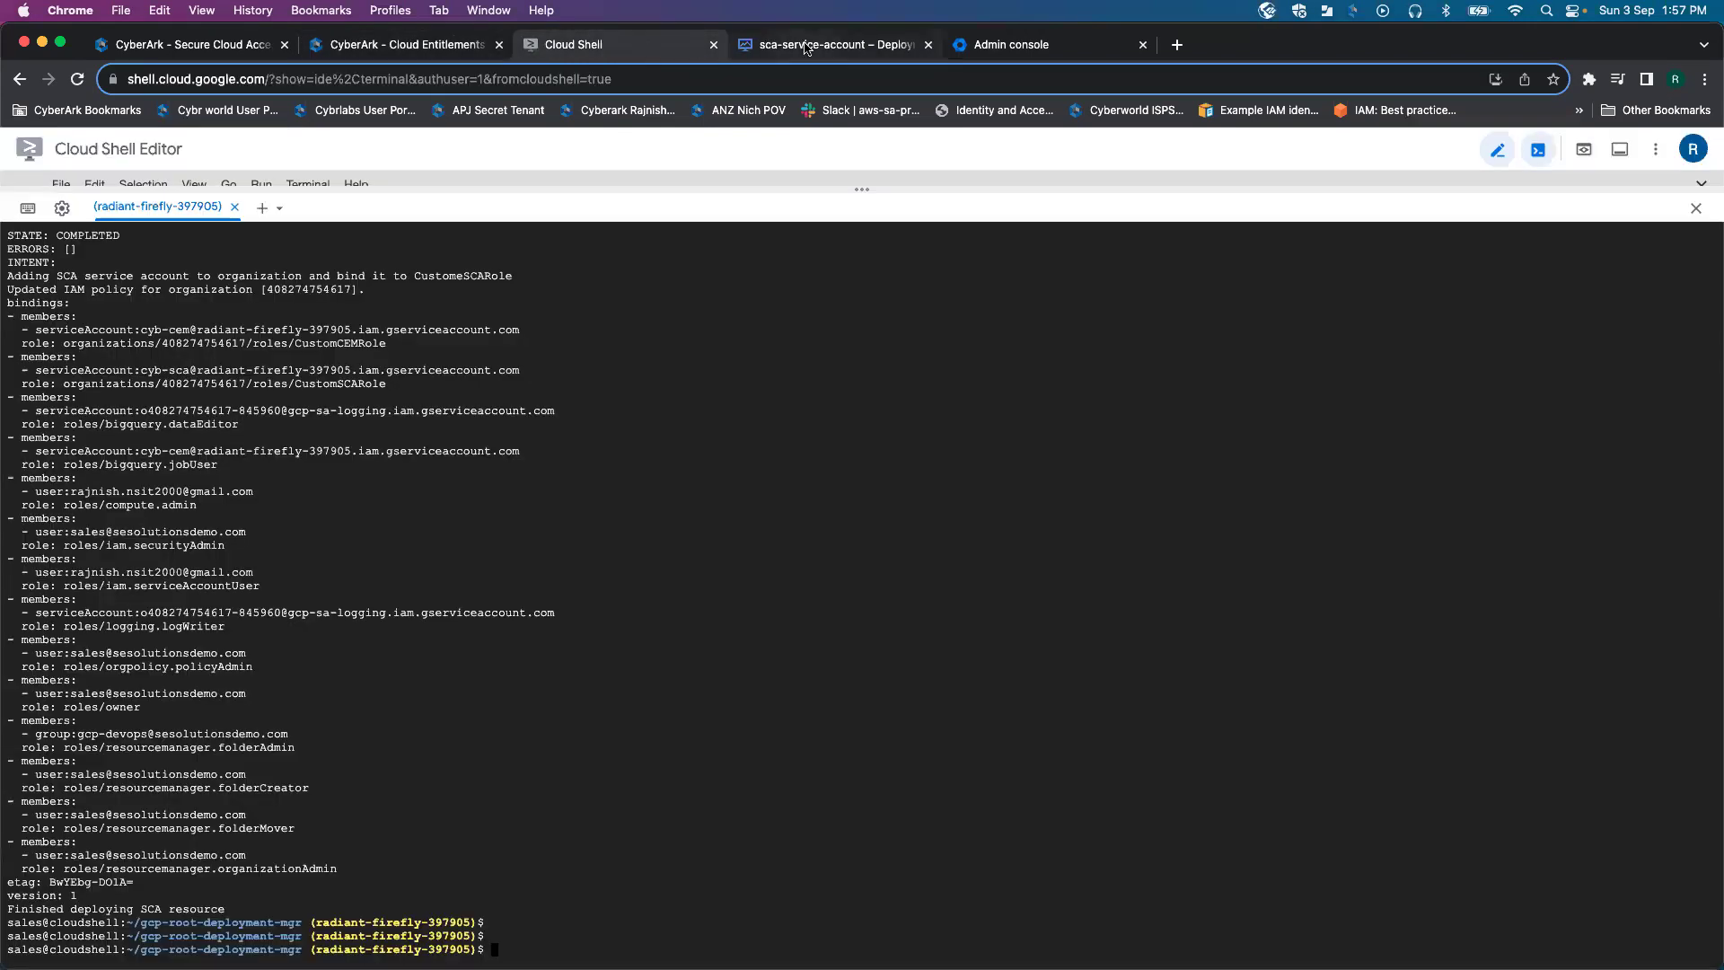
left_click(697, 46)
left_click_drag(697, 46, 600, 46)
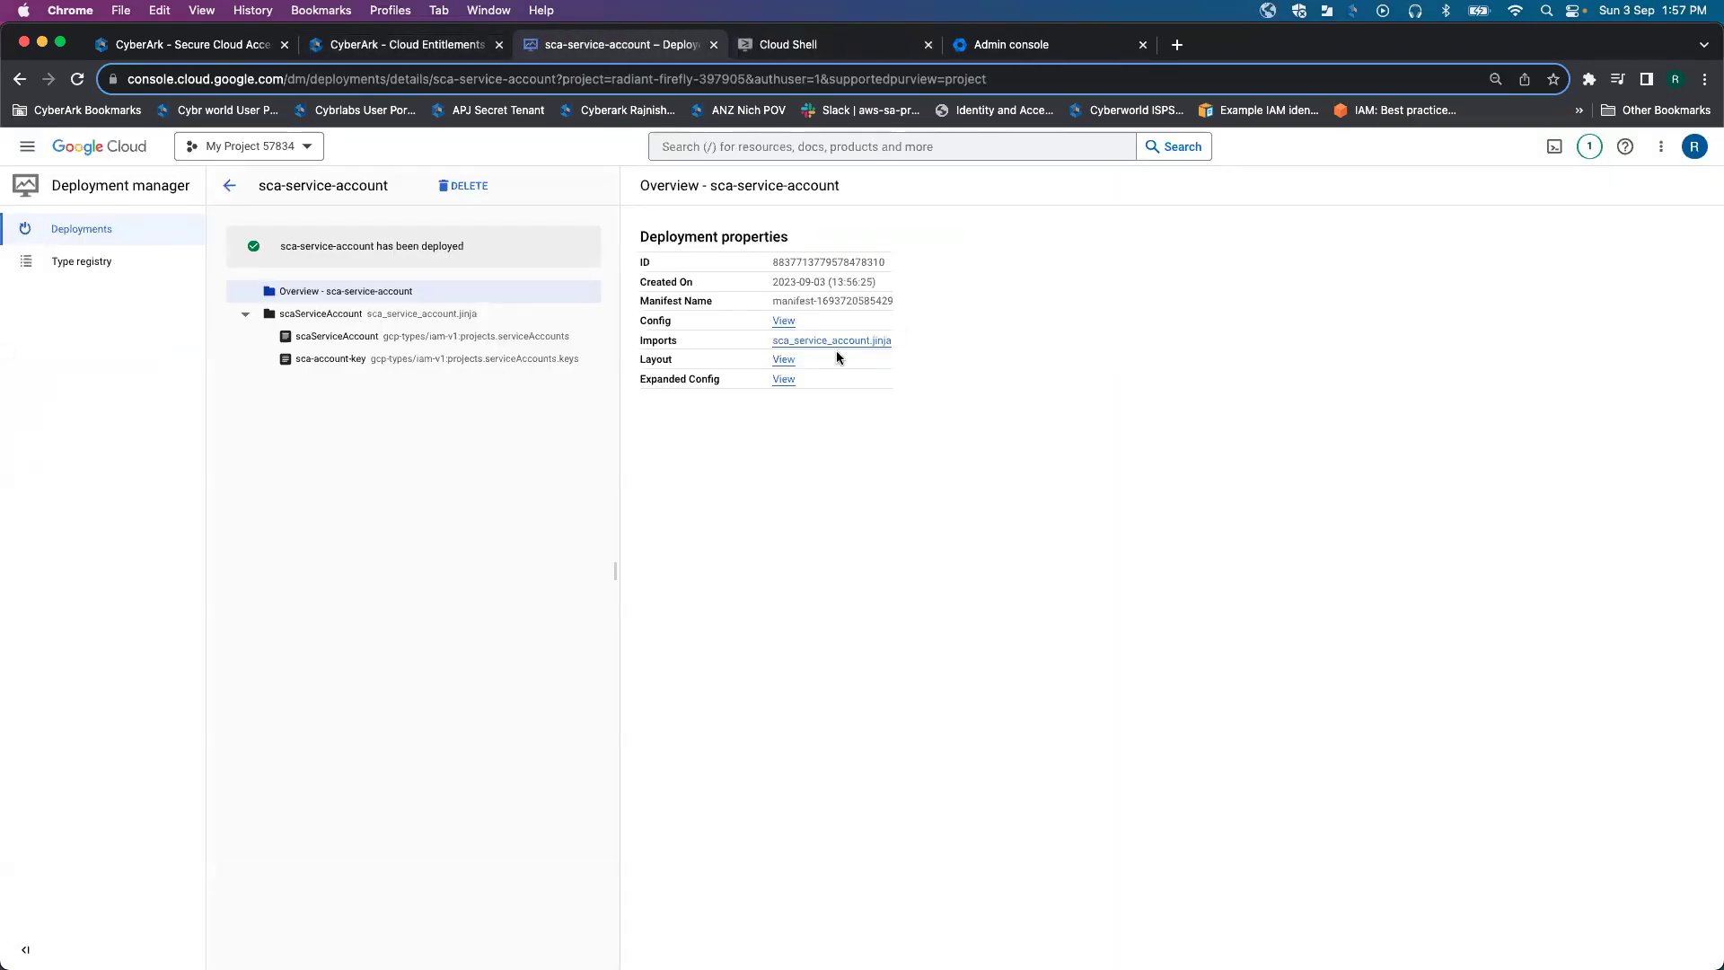
Step: Show the deployment's Layout YAML in a wider panel and download it as layout (3).yaml
left_click(789, 361)
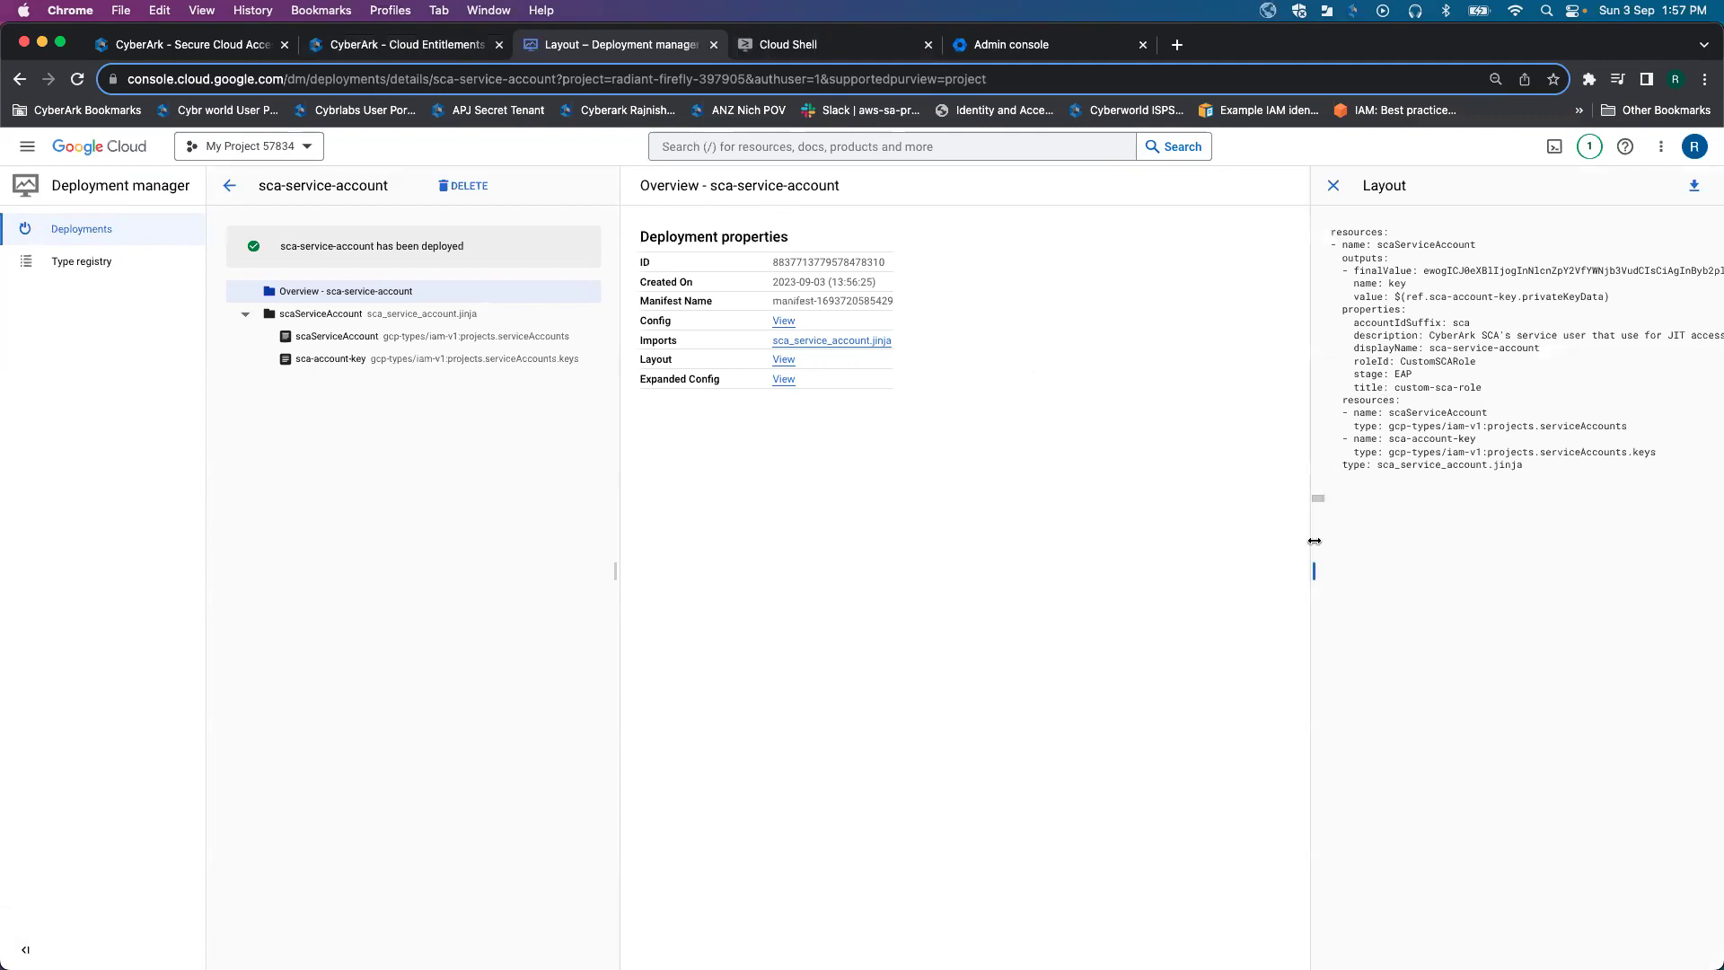
left_click_drag(1313, 565, 932, 575)
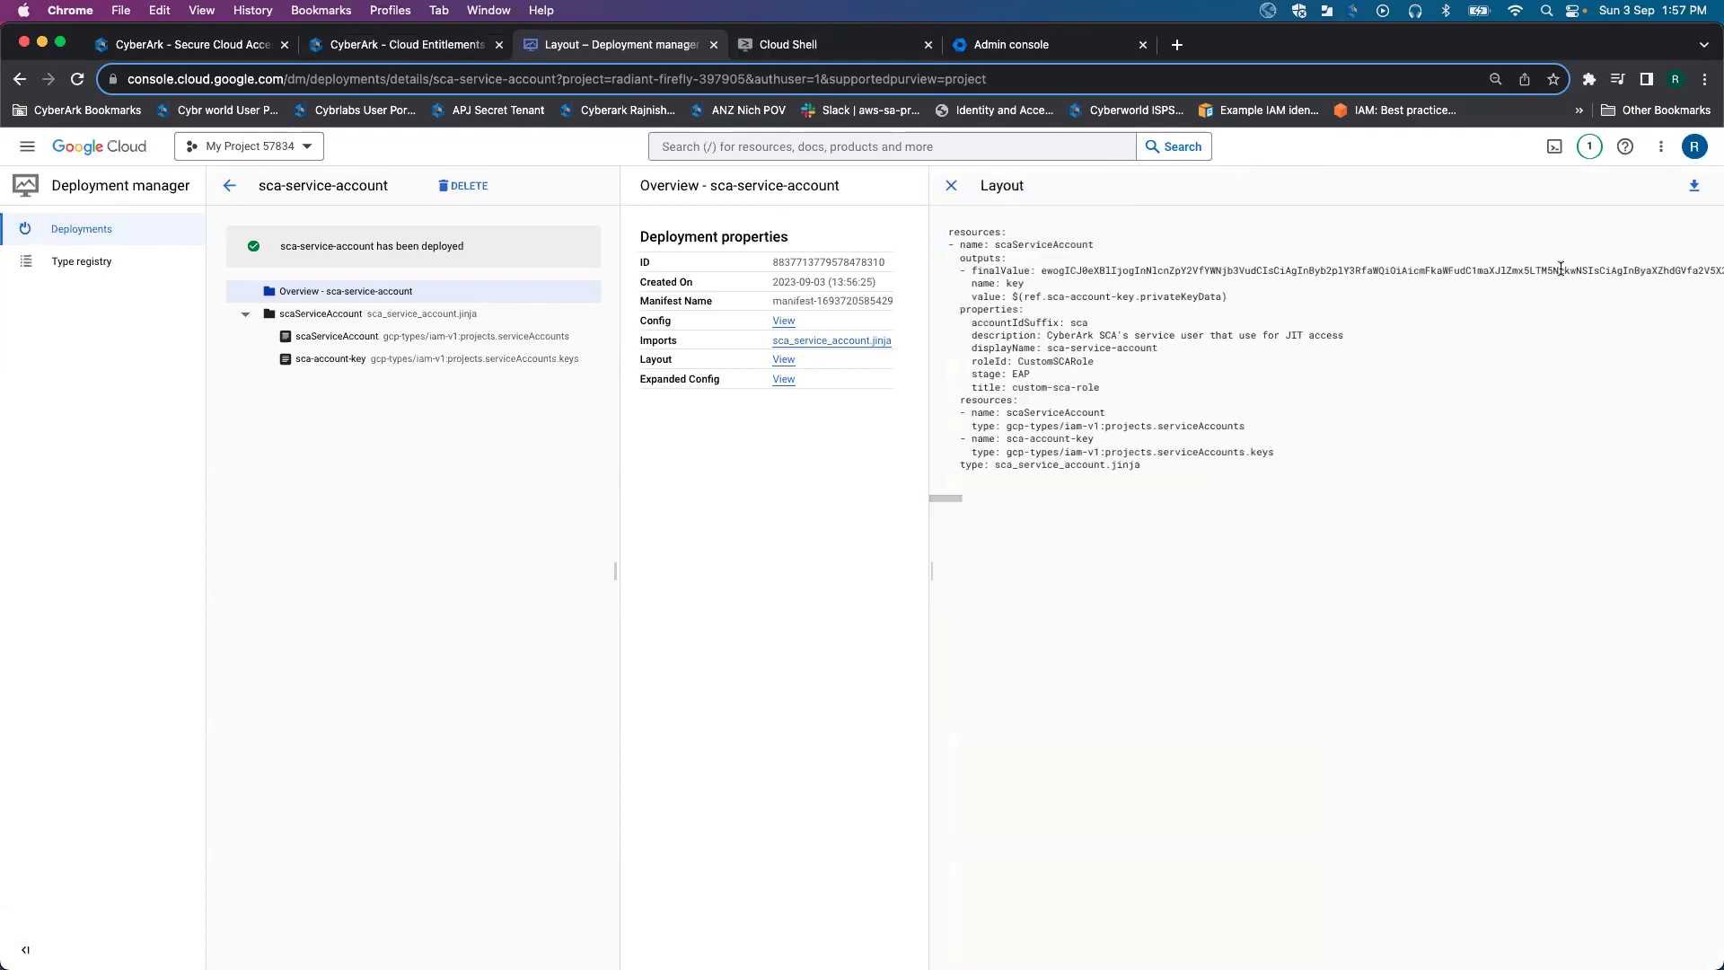
left_click(1695, 189)
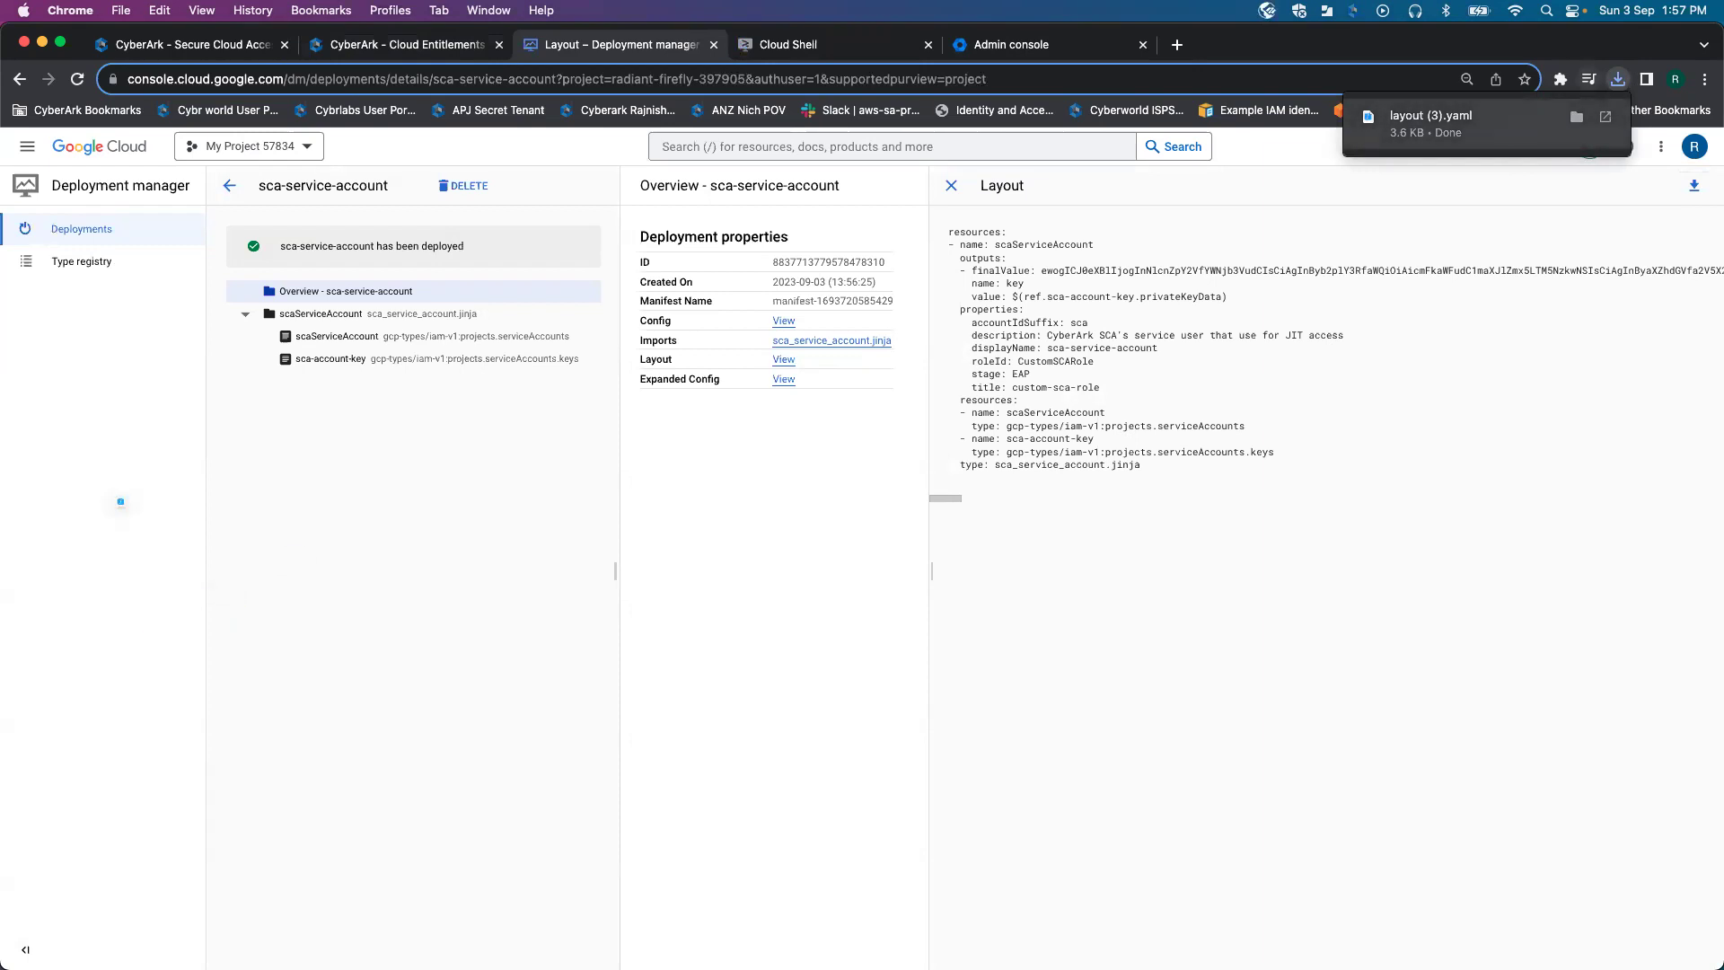
key("super+Tab")
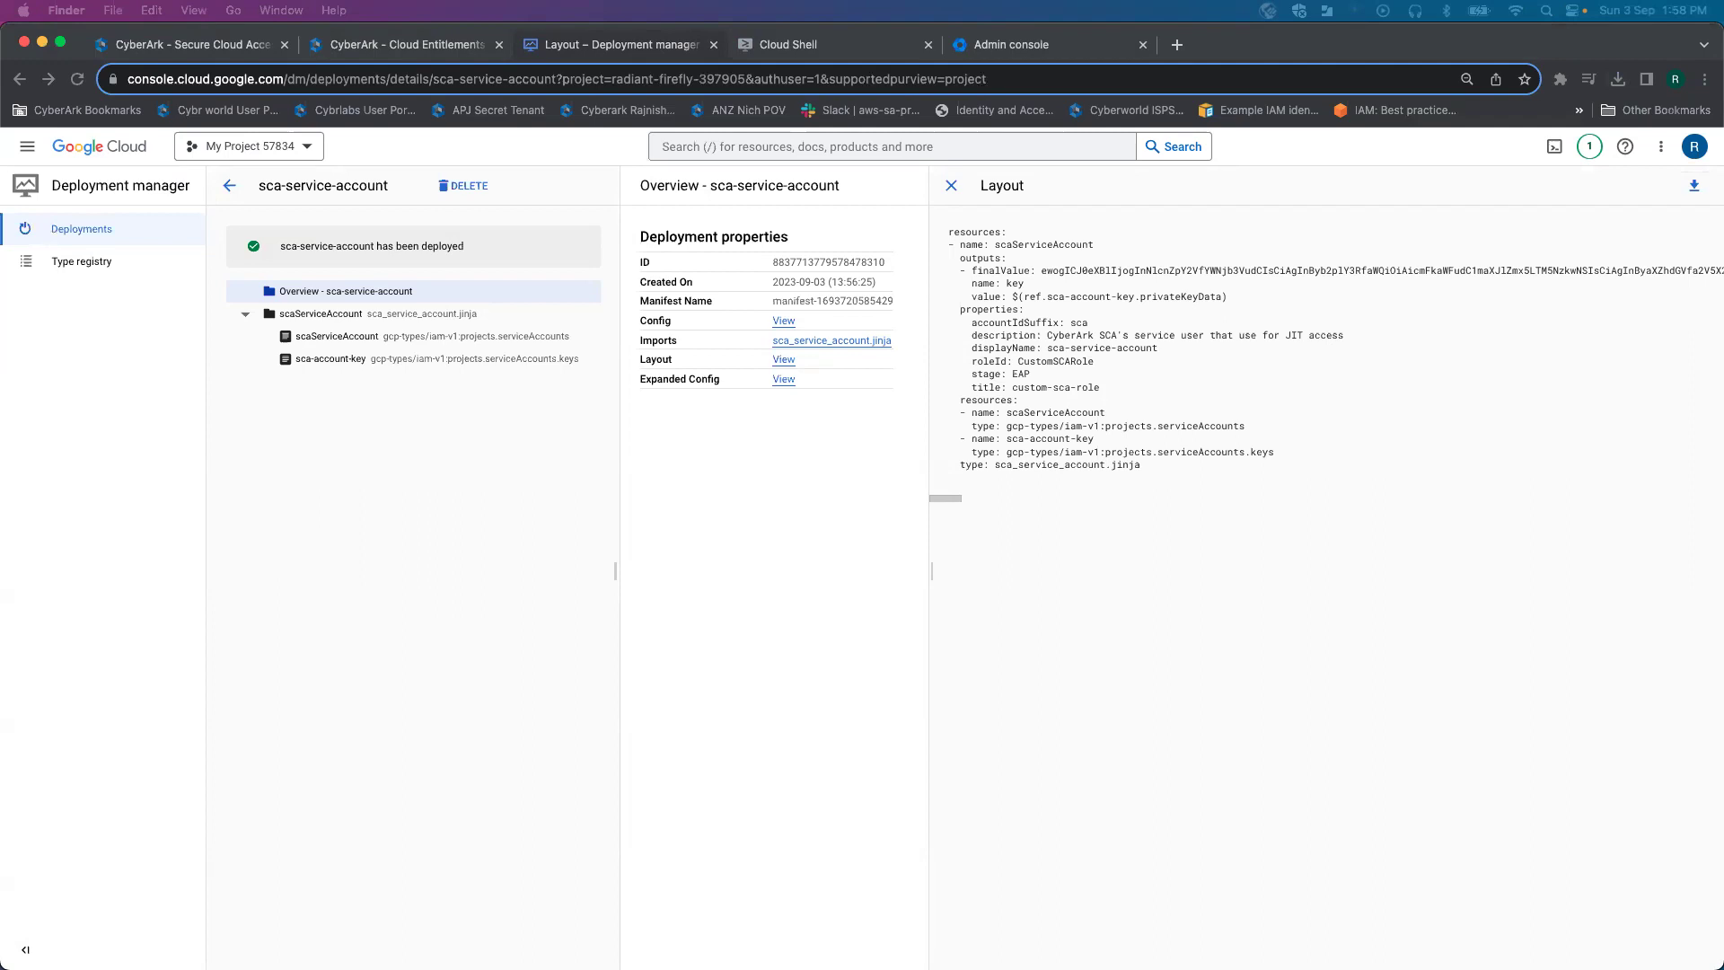
Step: Copy the whole base64 finalValue from layout (3).yaml in TextEdit, then minimize the window
key("space")
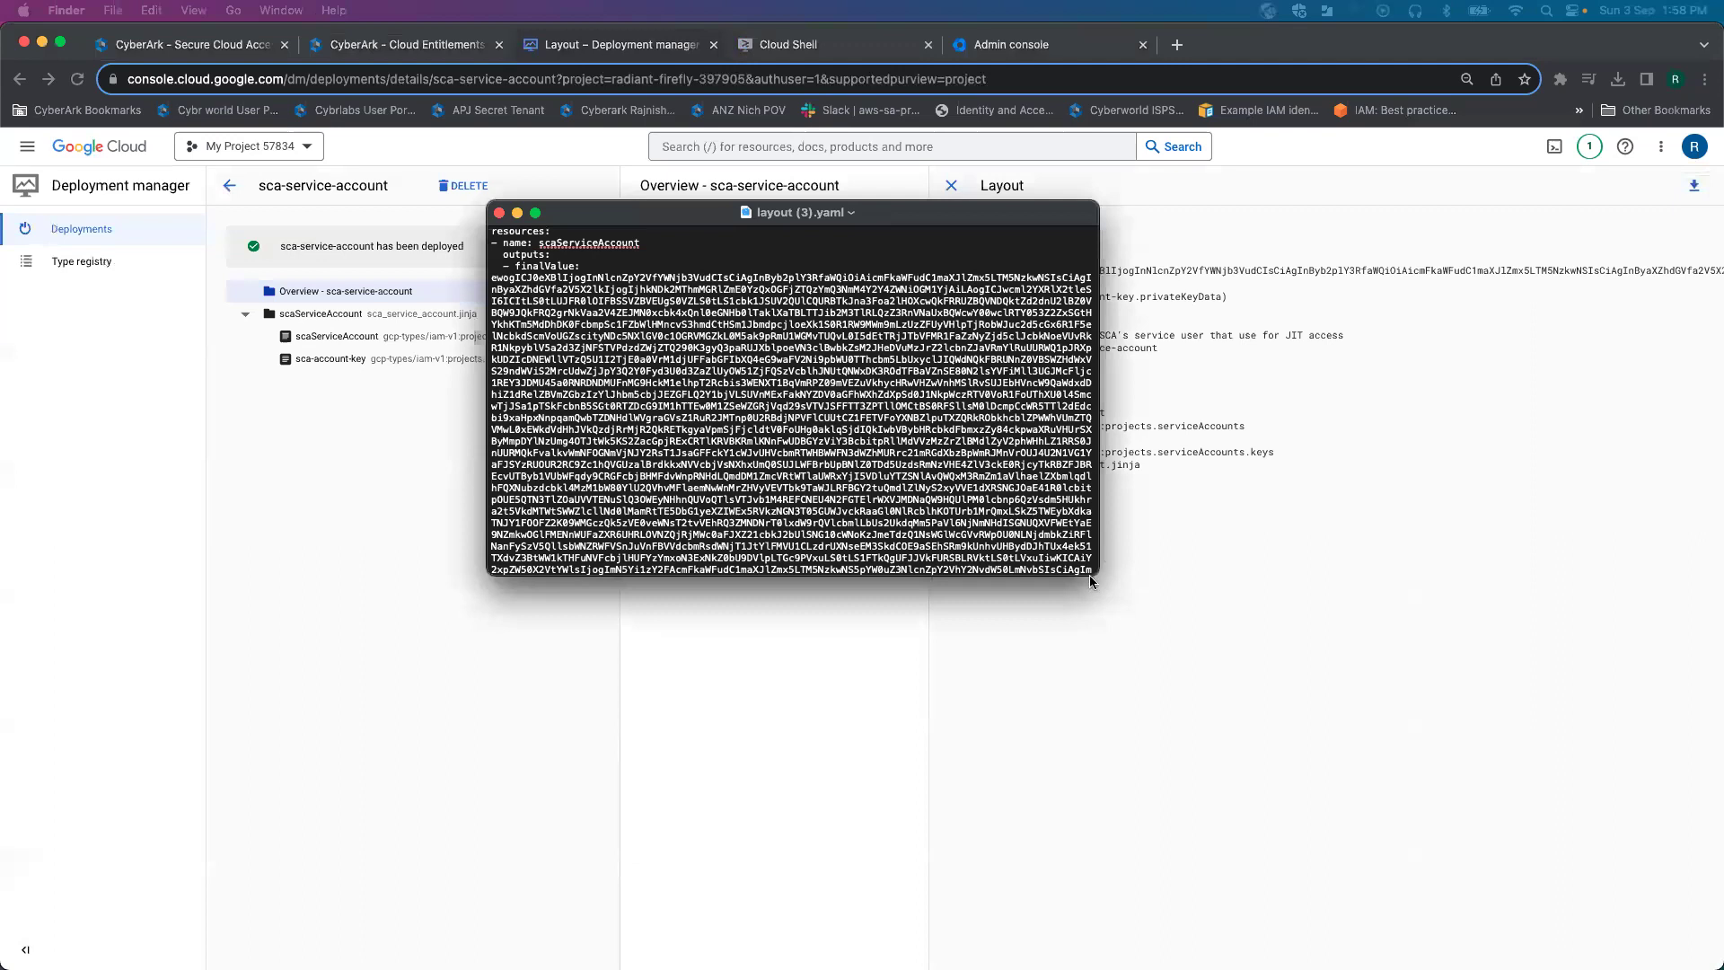
left_click_drag(1090, 575, 1545, 922)
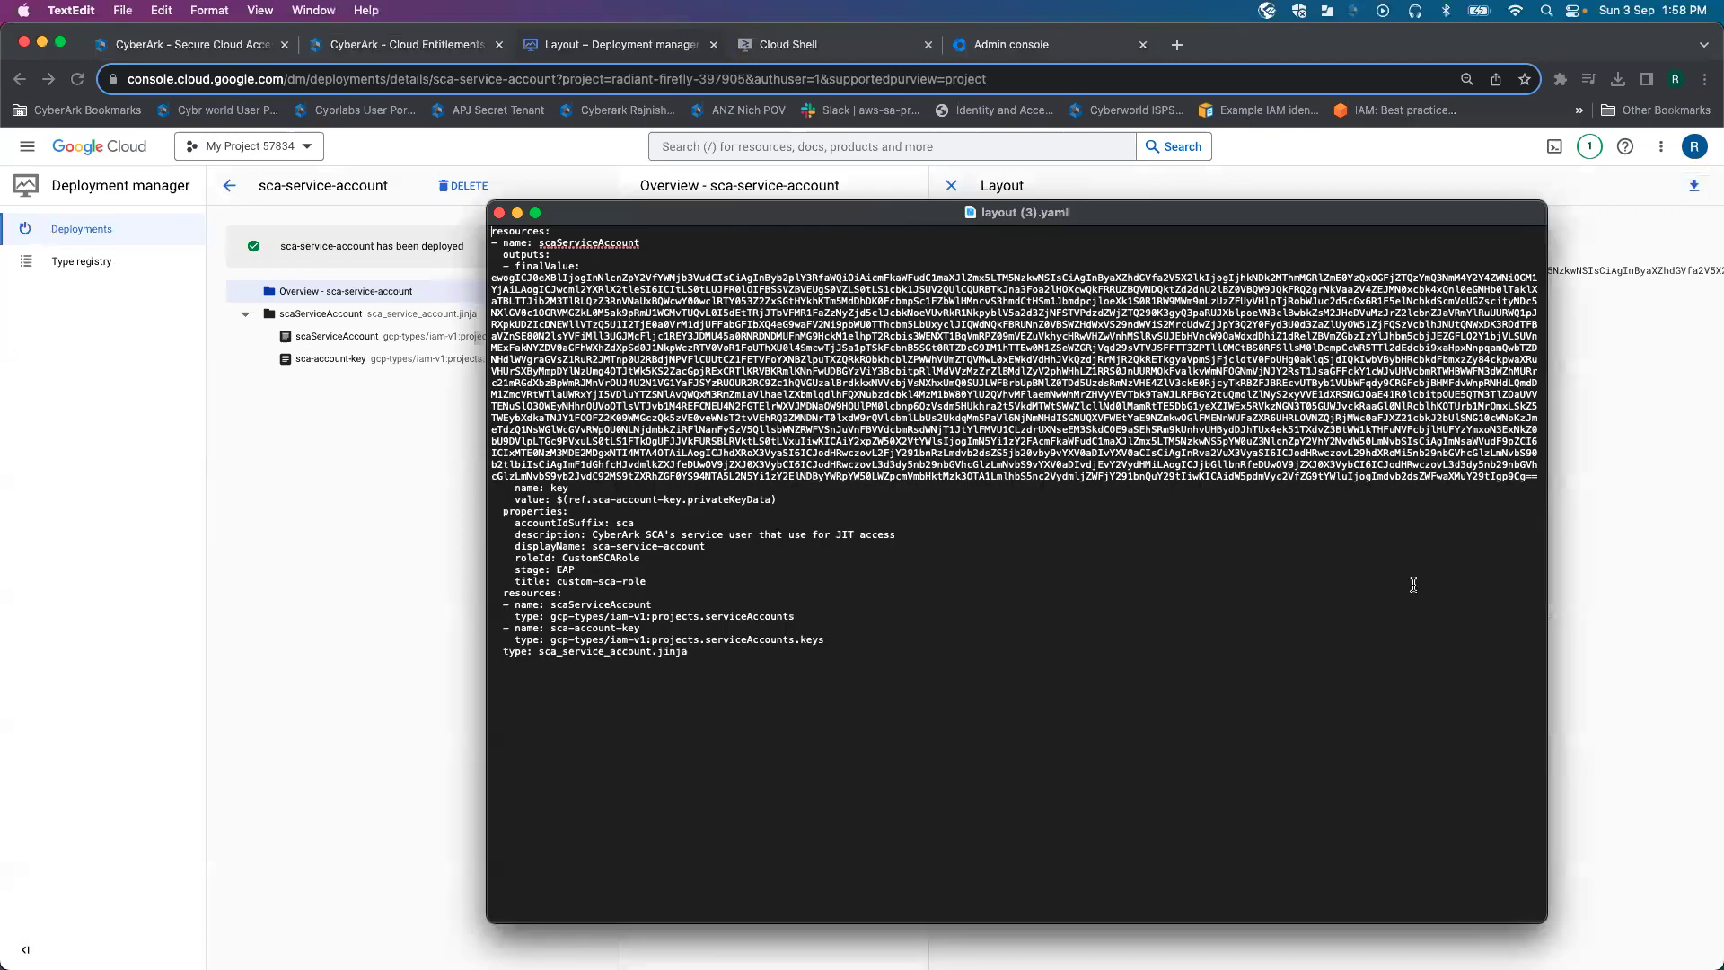
left_click_drag(1416, 478, 492, 278)
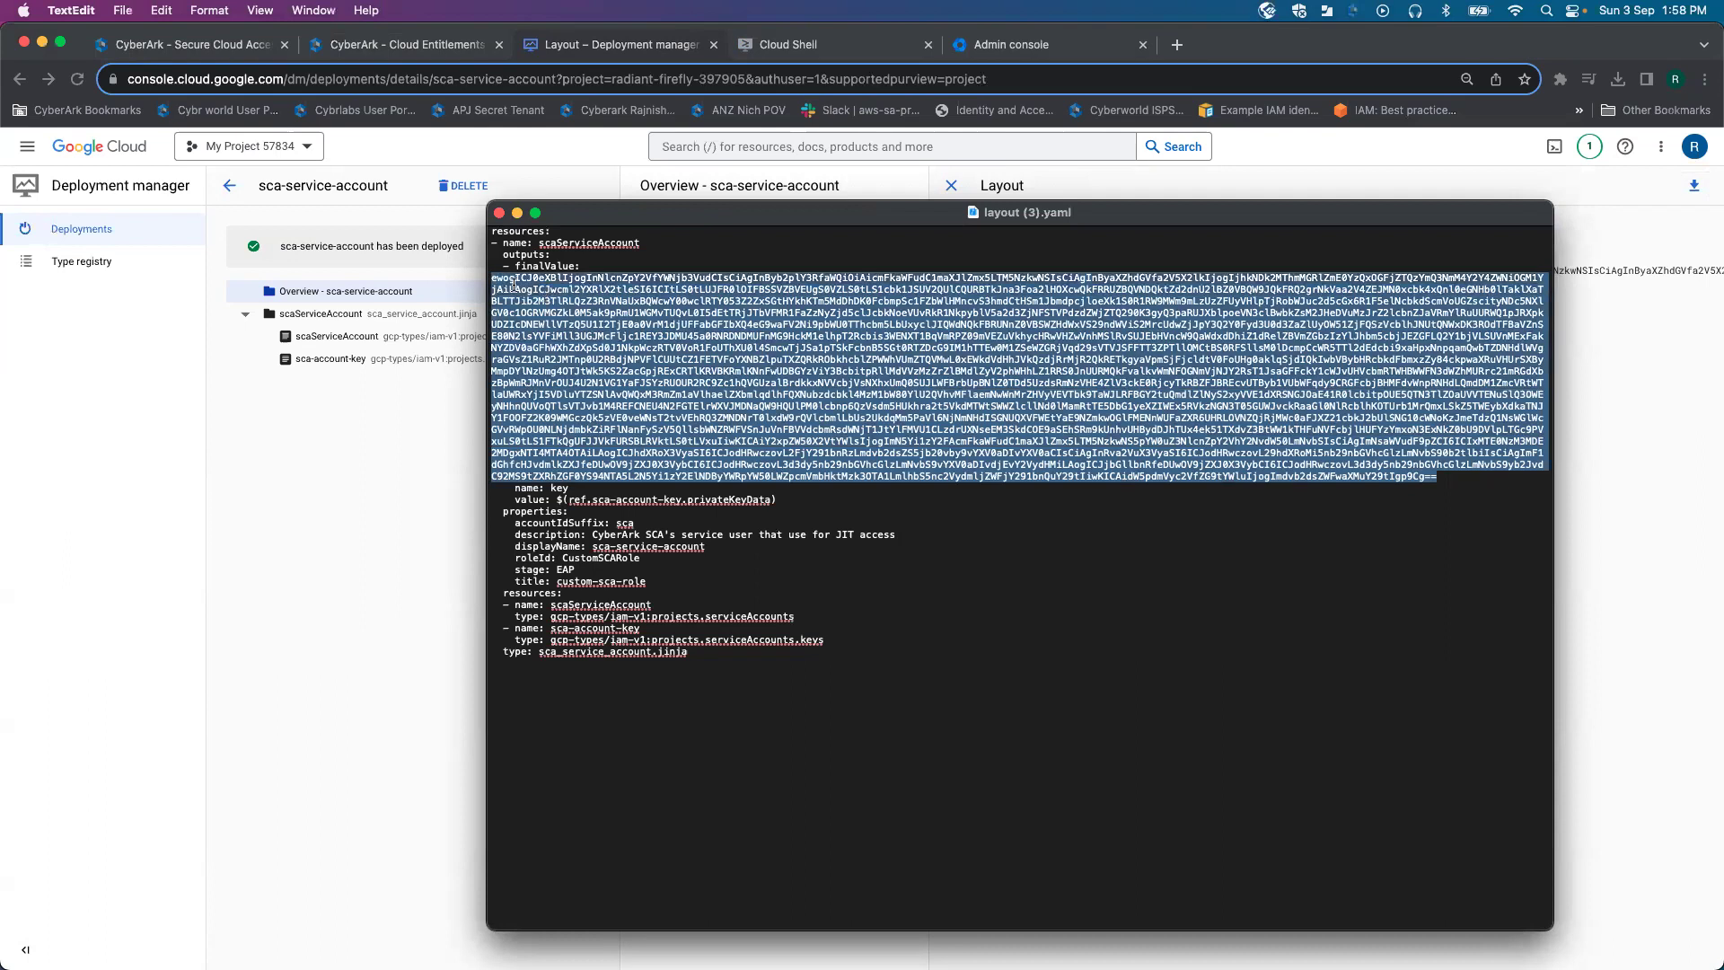
right_click(512, 283)
left_click(539, 393)
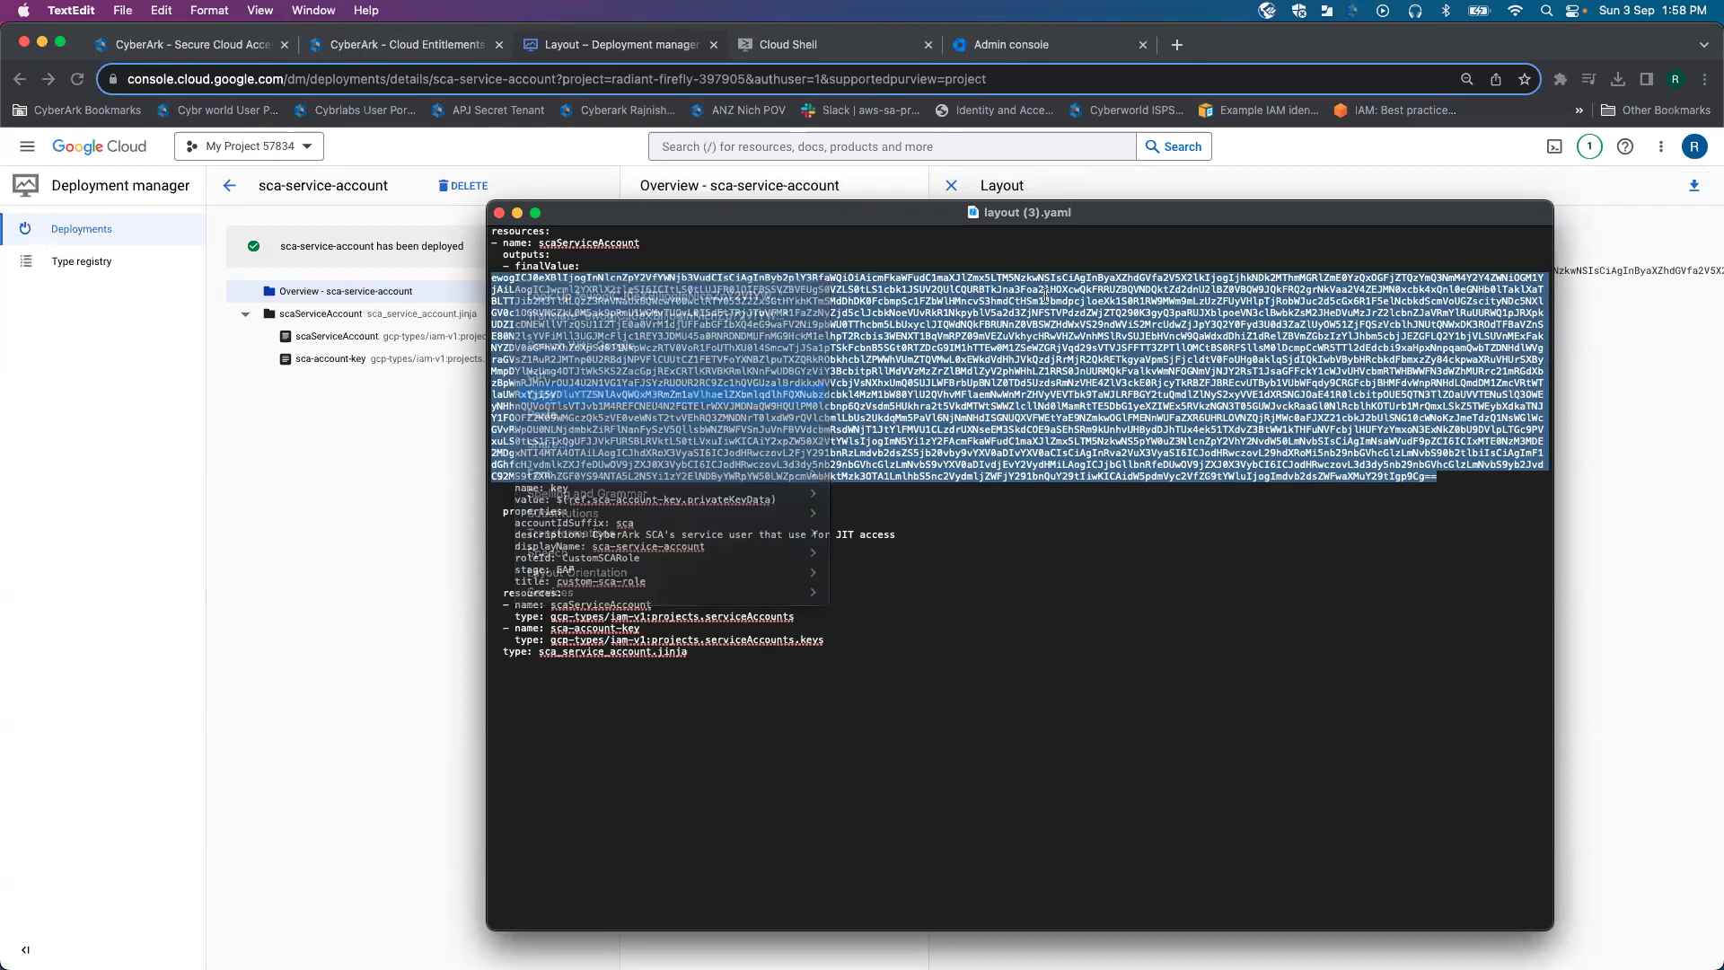
left_click(518, 213)
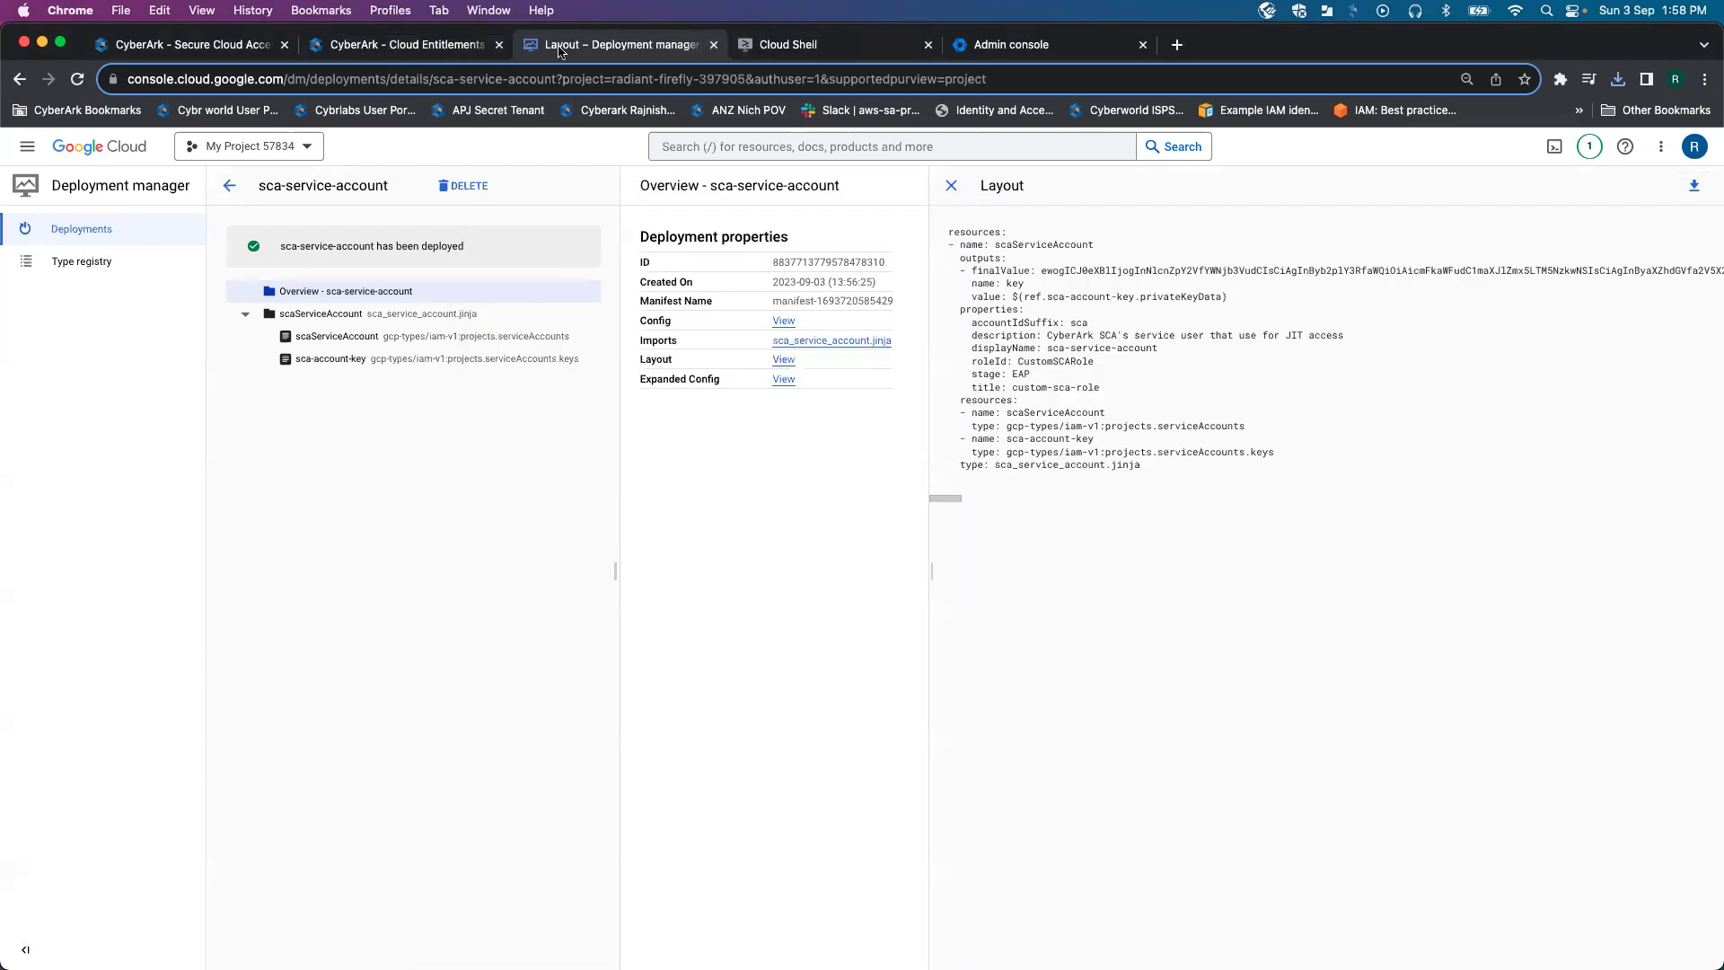
Step: Paste the copied base64 finalValue into the CyberArk Configure project Final value field
left_click(449, 45)
left_click(691, 665)
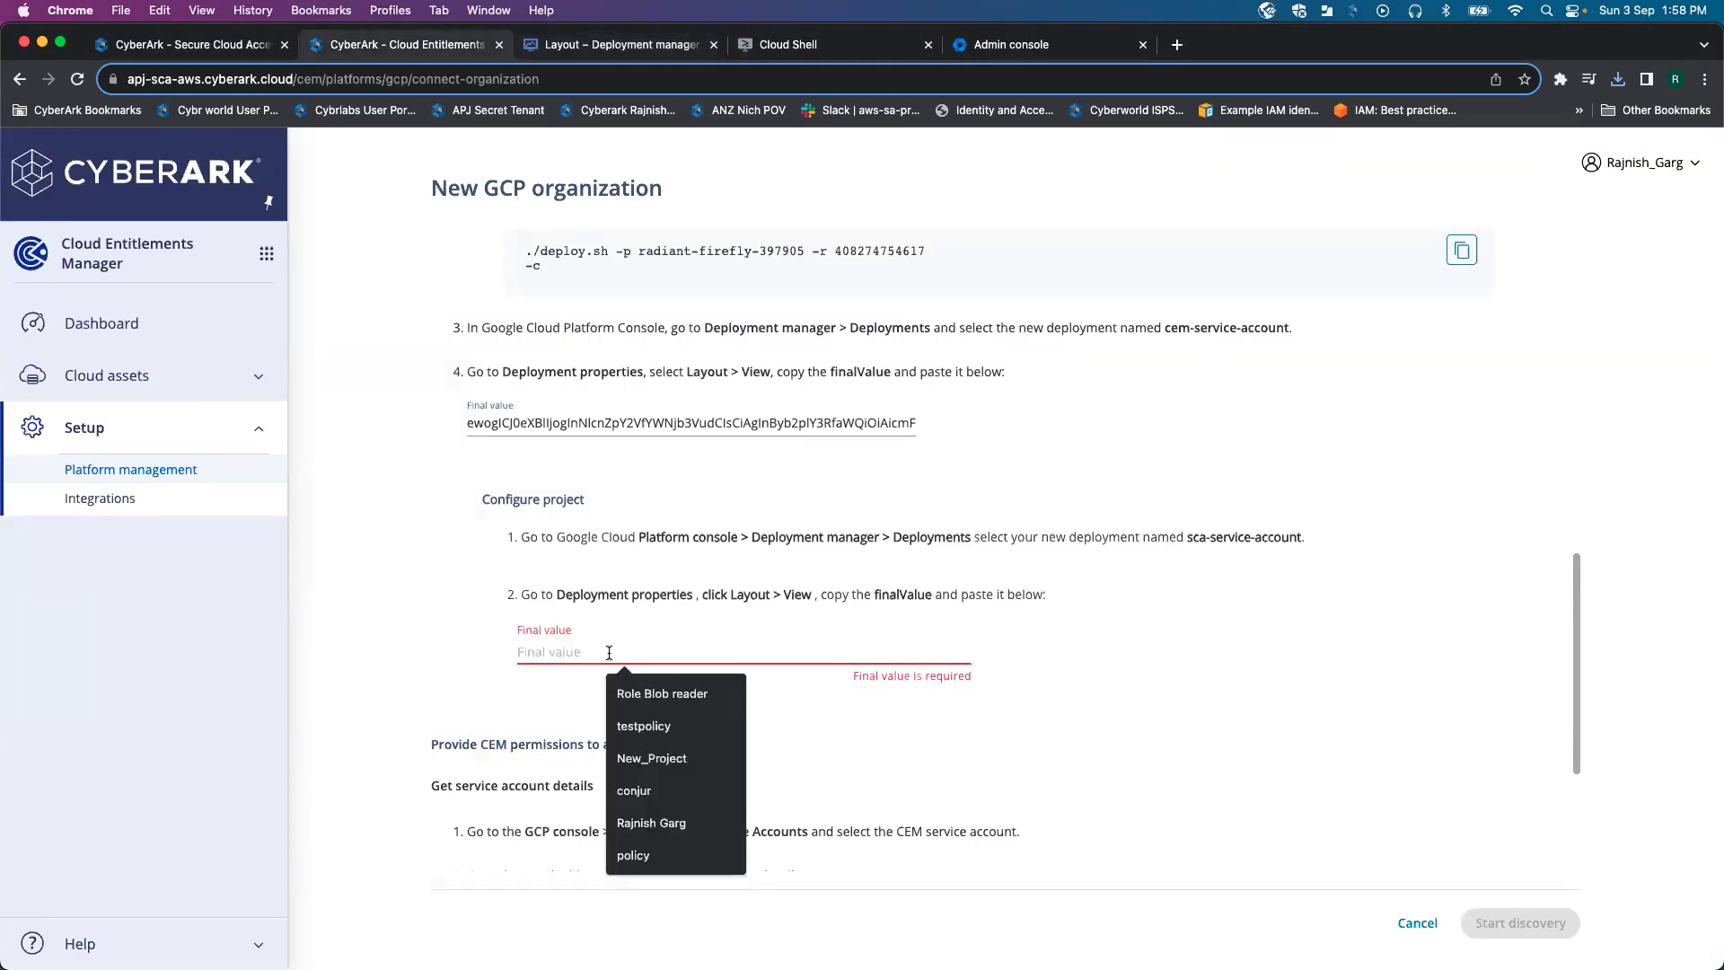
key("super+v")
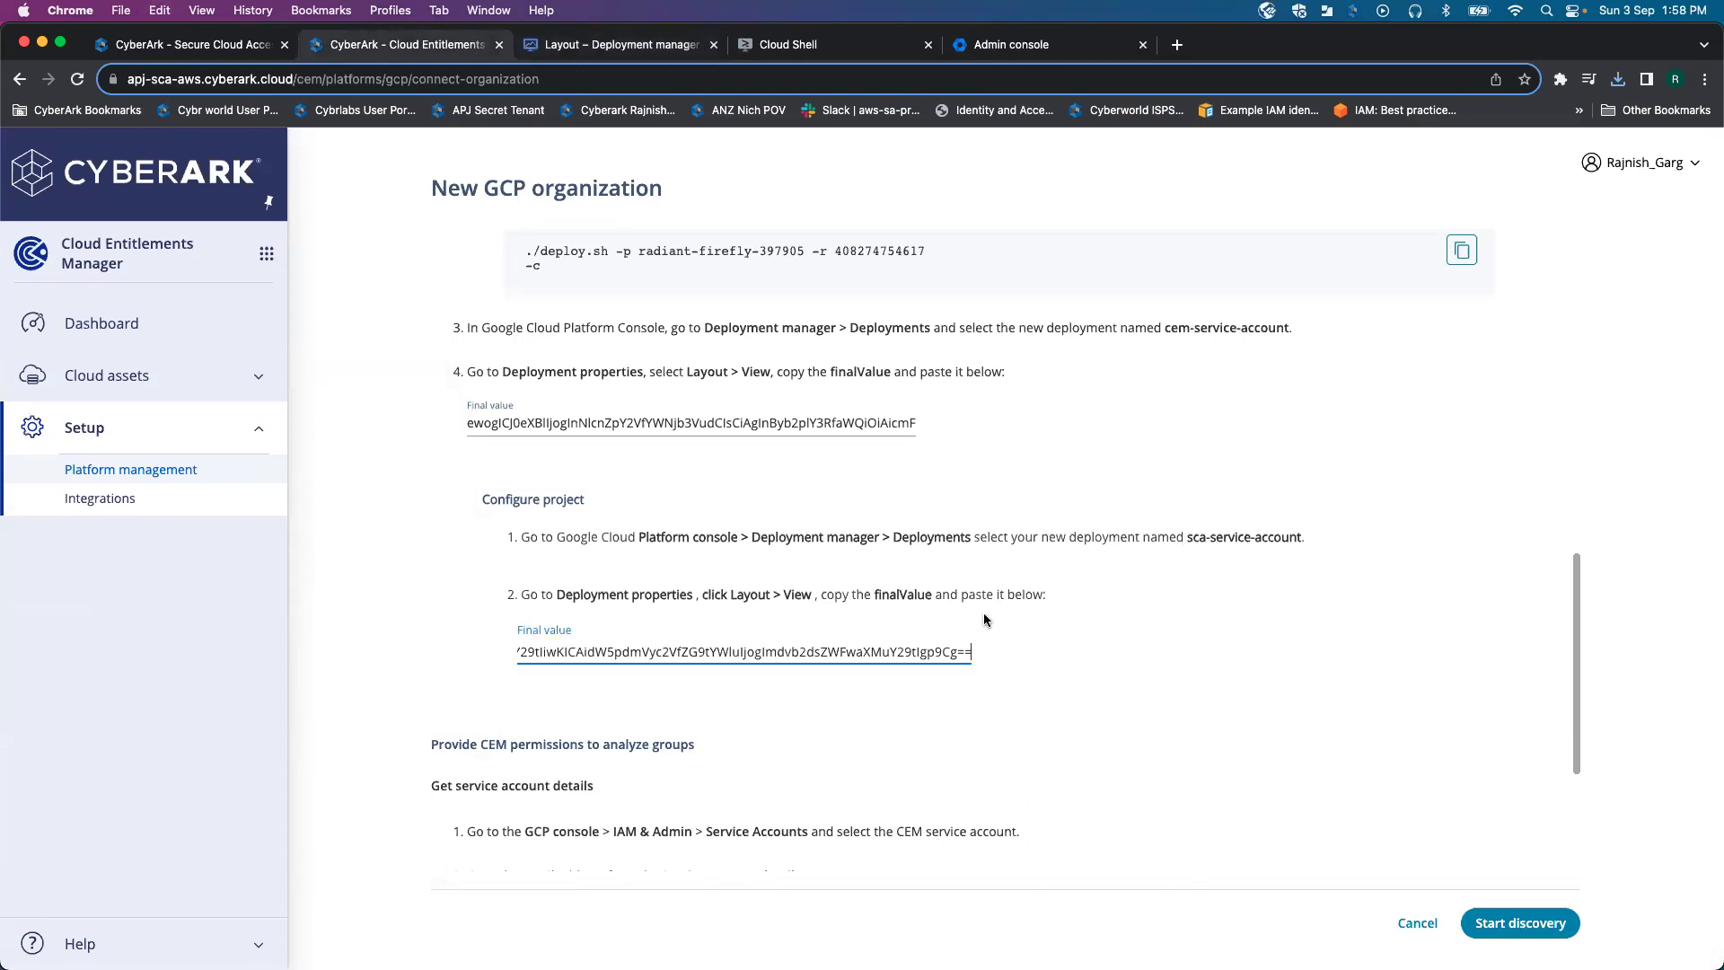
scroll(985, 620, "down", 3)
scroll(864, 438, "up", 2)
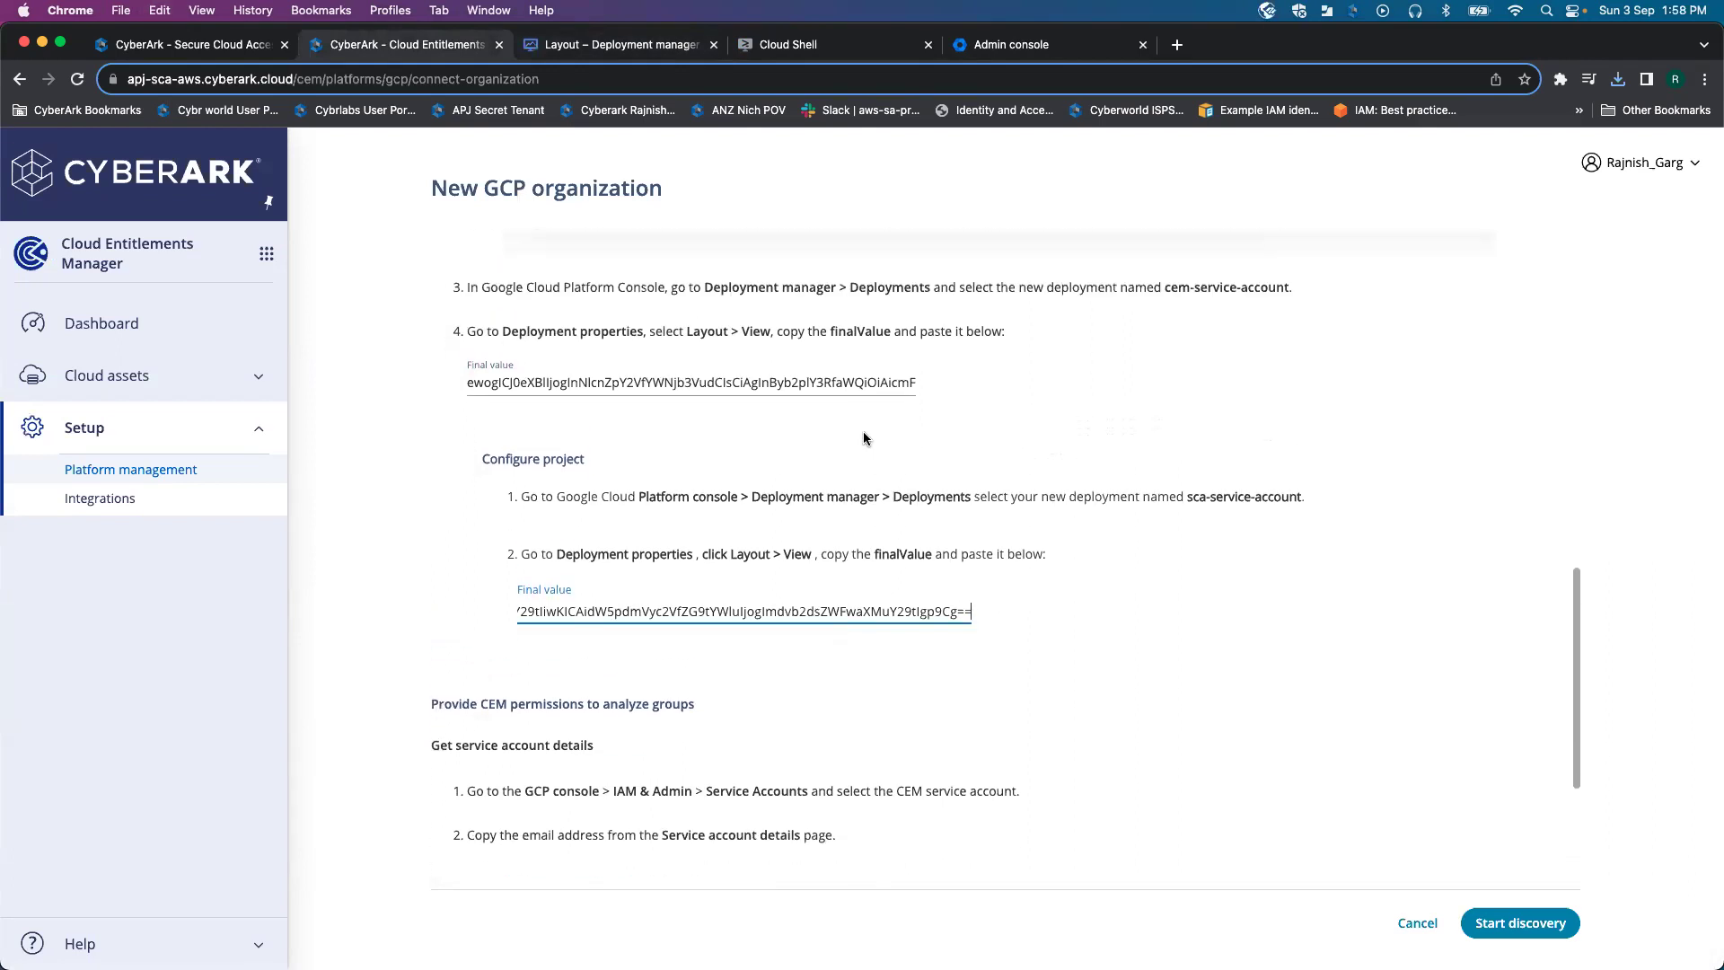
scroll(864, 439, "up", 1)
scroll(864, 438, "down", 4)
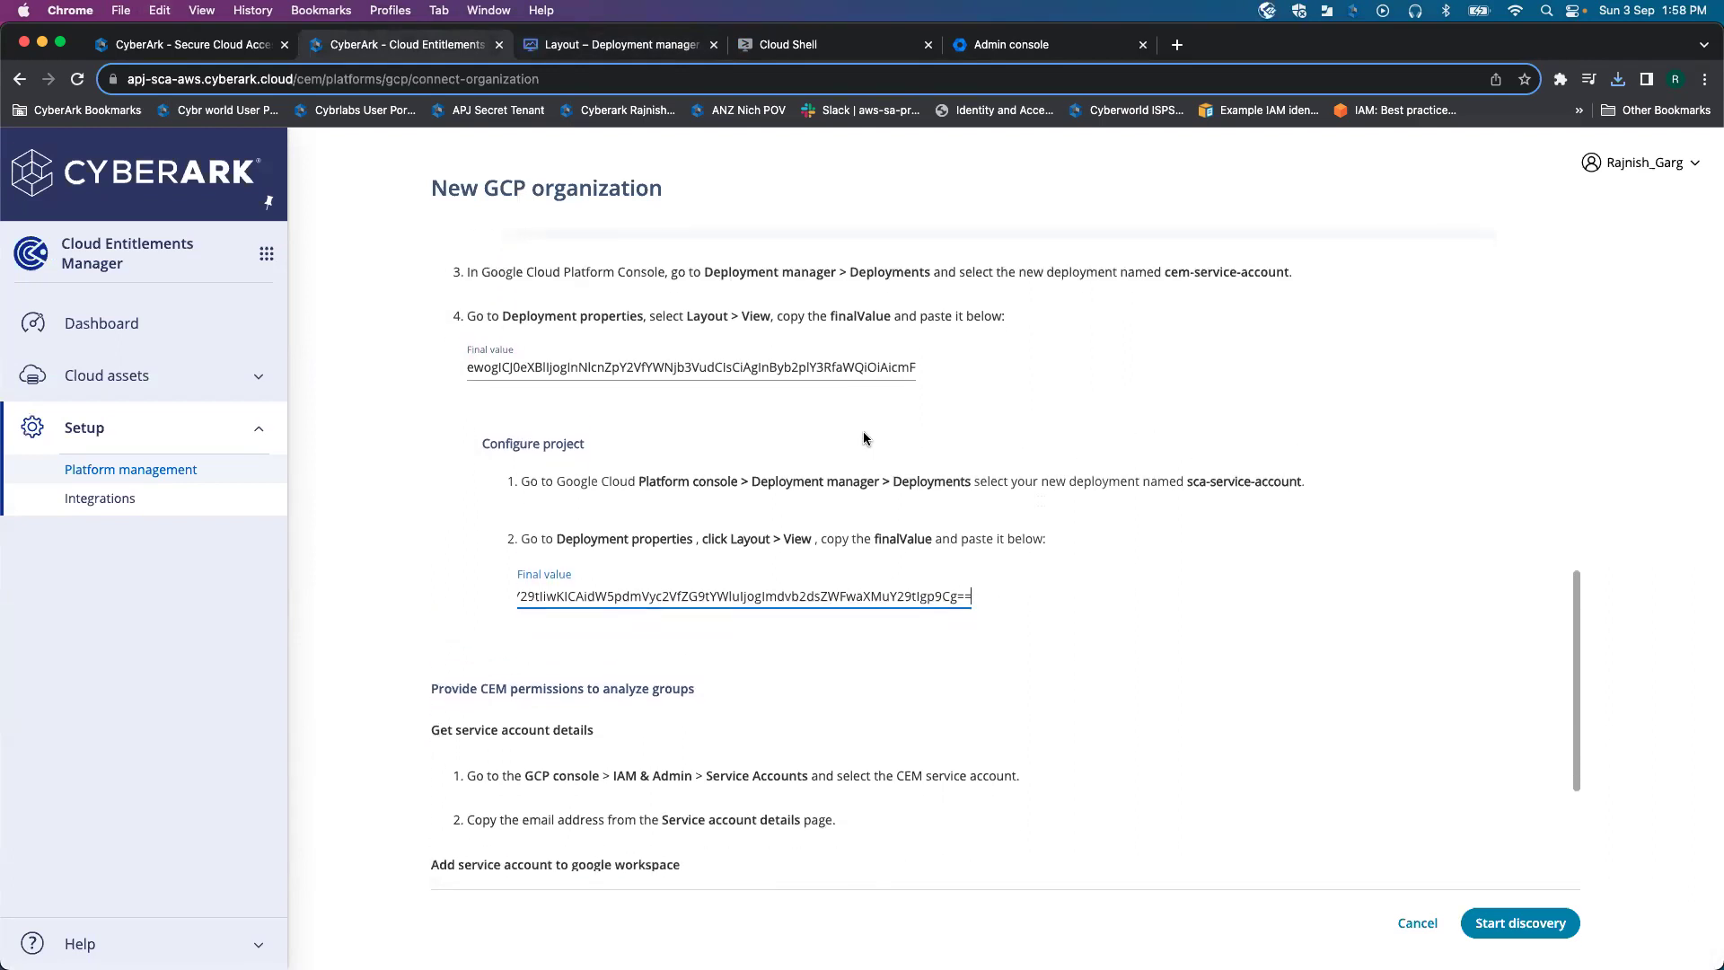
scroll(864, 438, "down", 2)
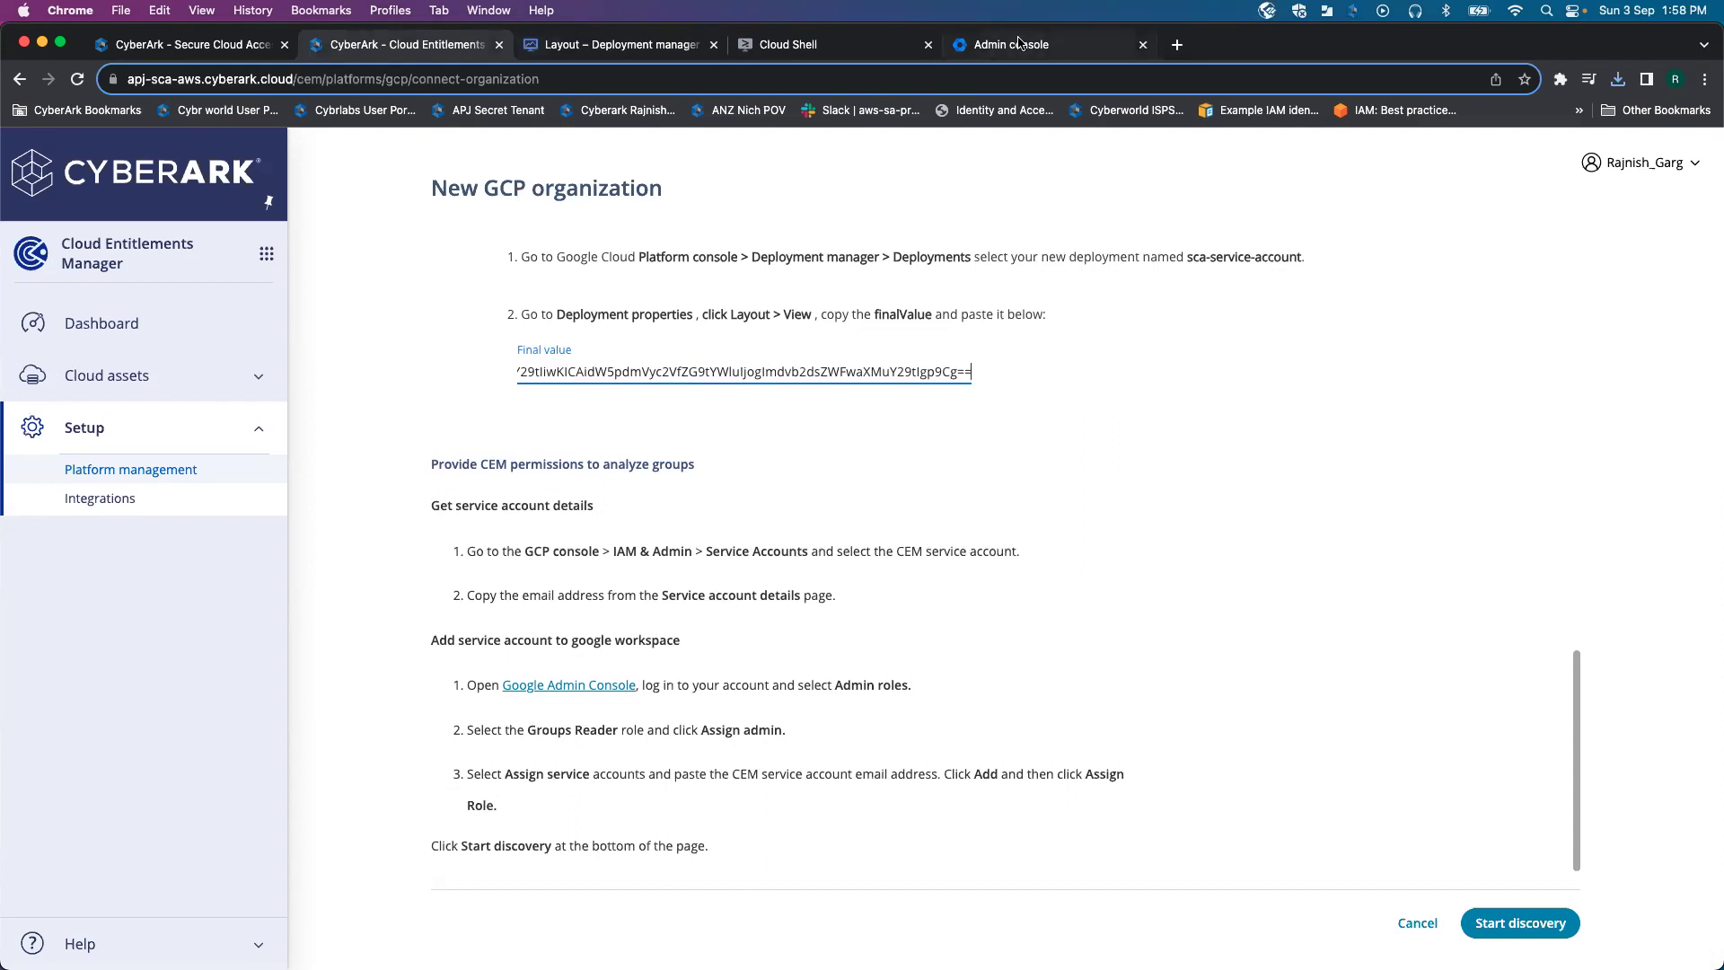
left_click(642, 45)
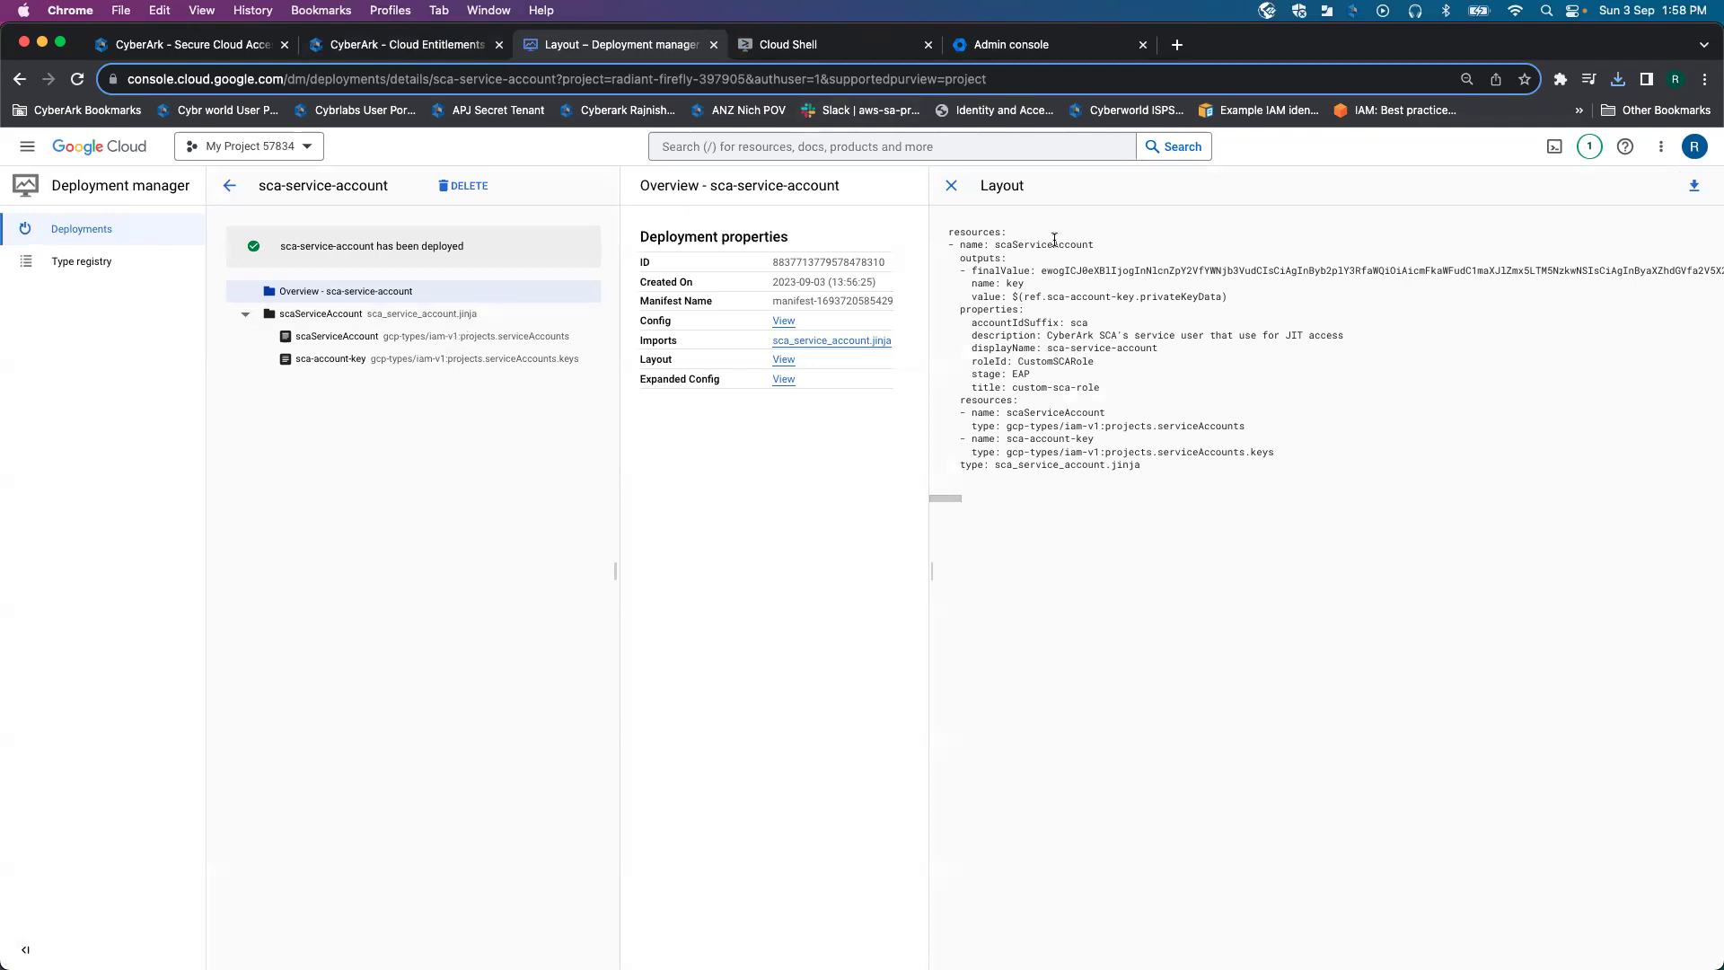
Step: Close the Layout view and select the My Project 57834 project
left_click(952, 185)
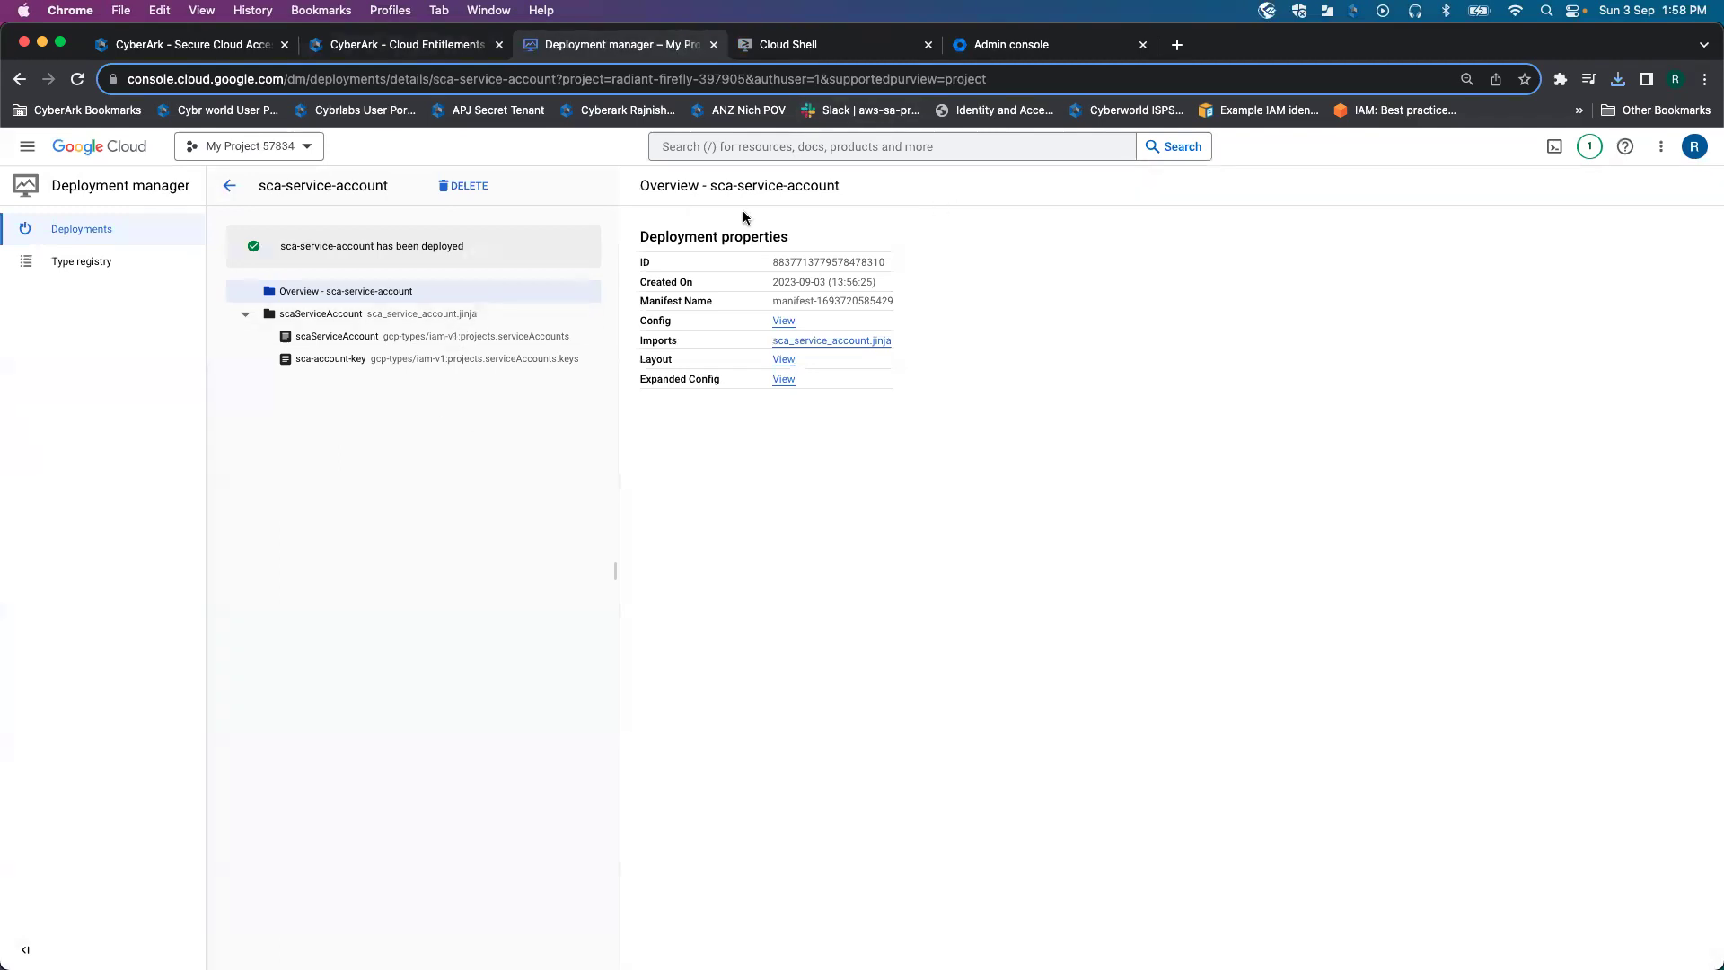
left_click(313, 148)
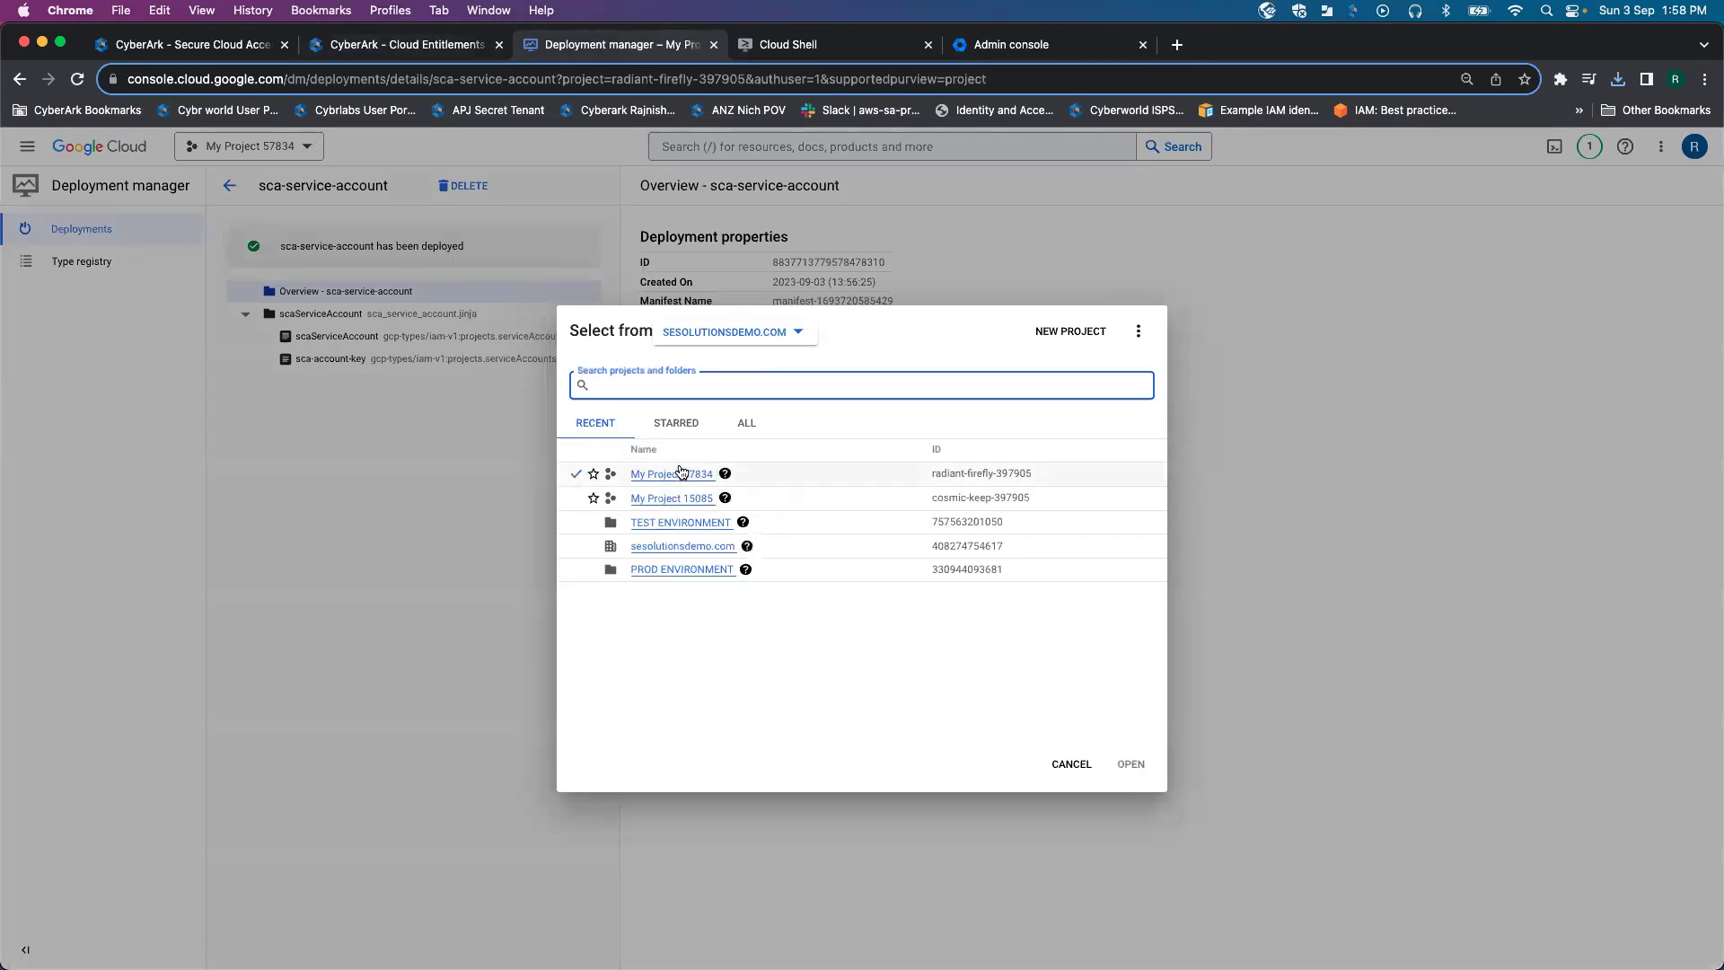
left_click(681, 473)
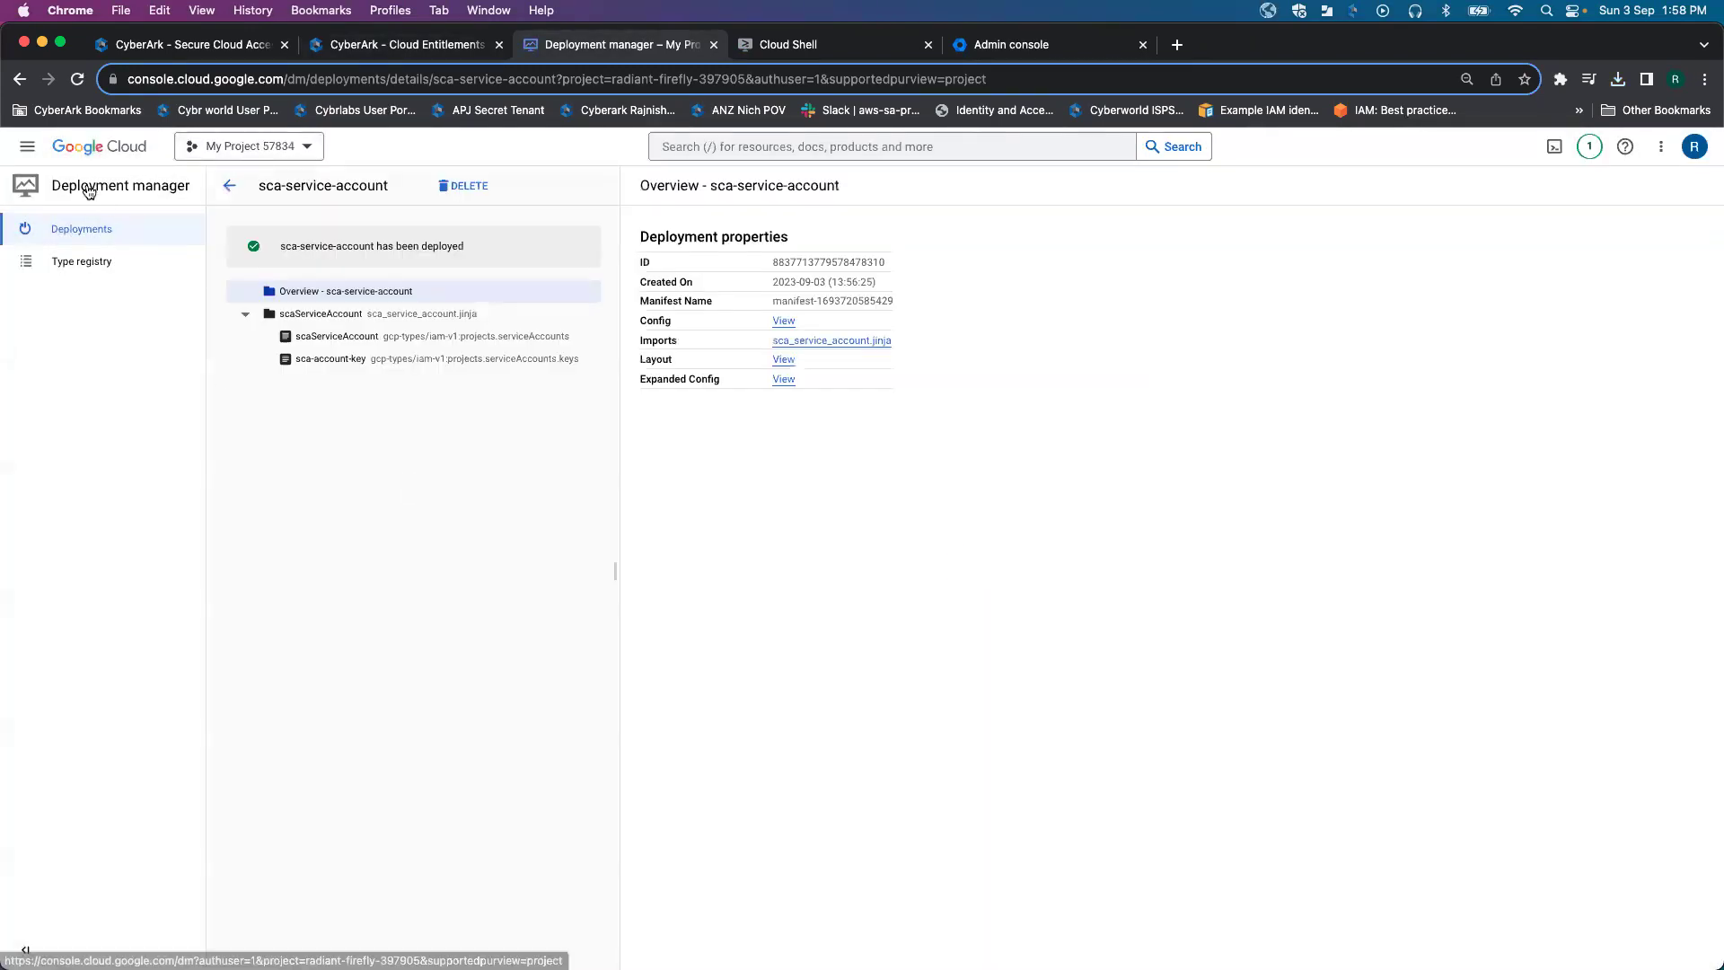
Step: Open cem-service-account under IAM and admin > Service accounts and select its email address
left_click(27, 146)
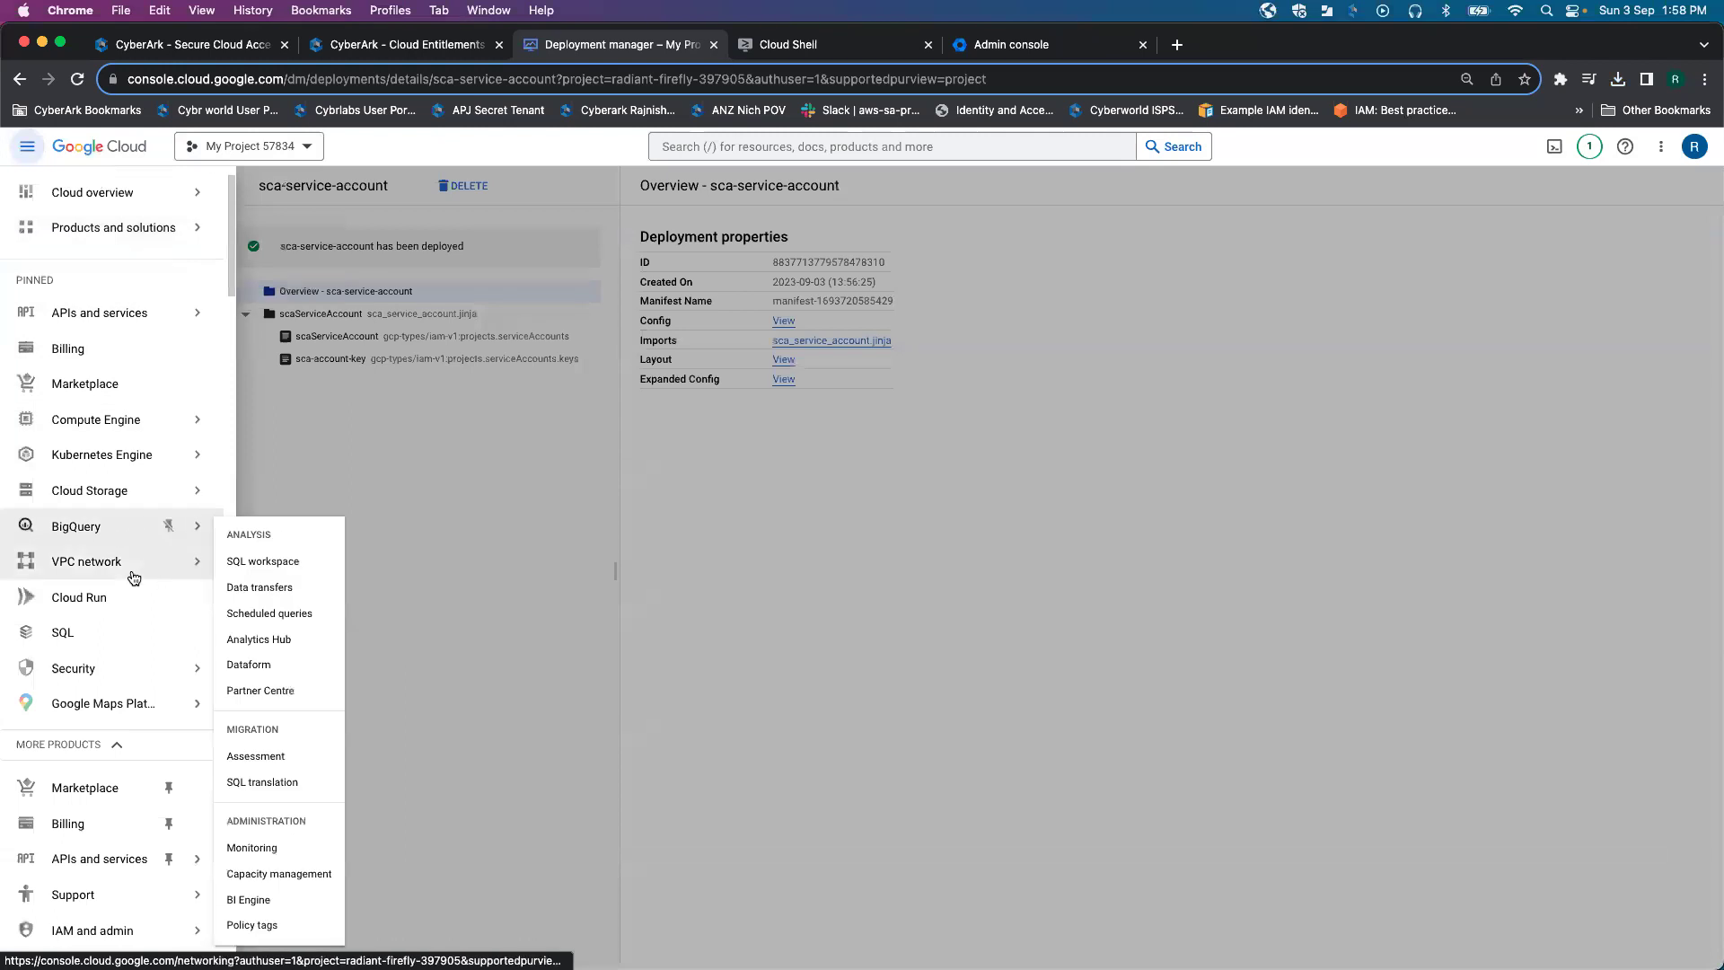
scroll(130, 583, "down", 3)
mouse_move(92, 824)
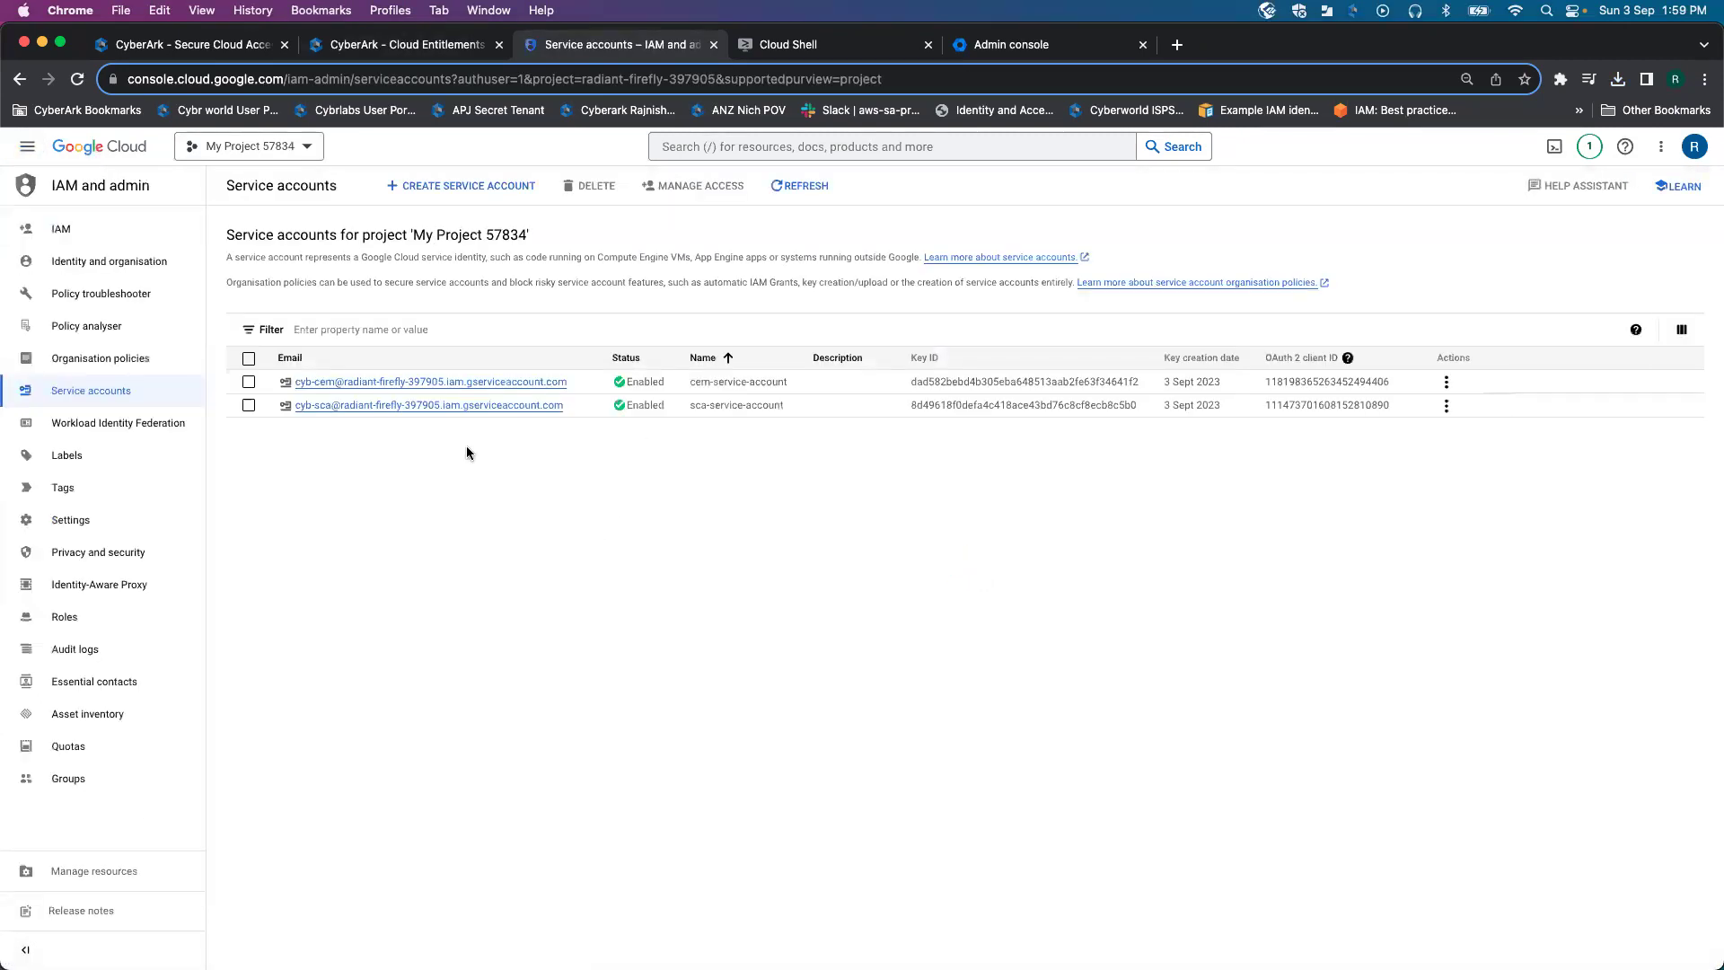
left_click(508, 382)
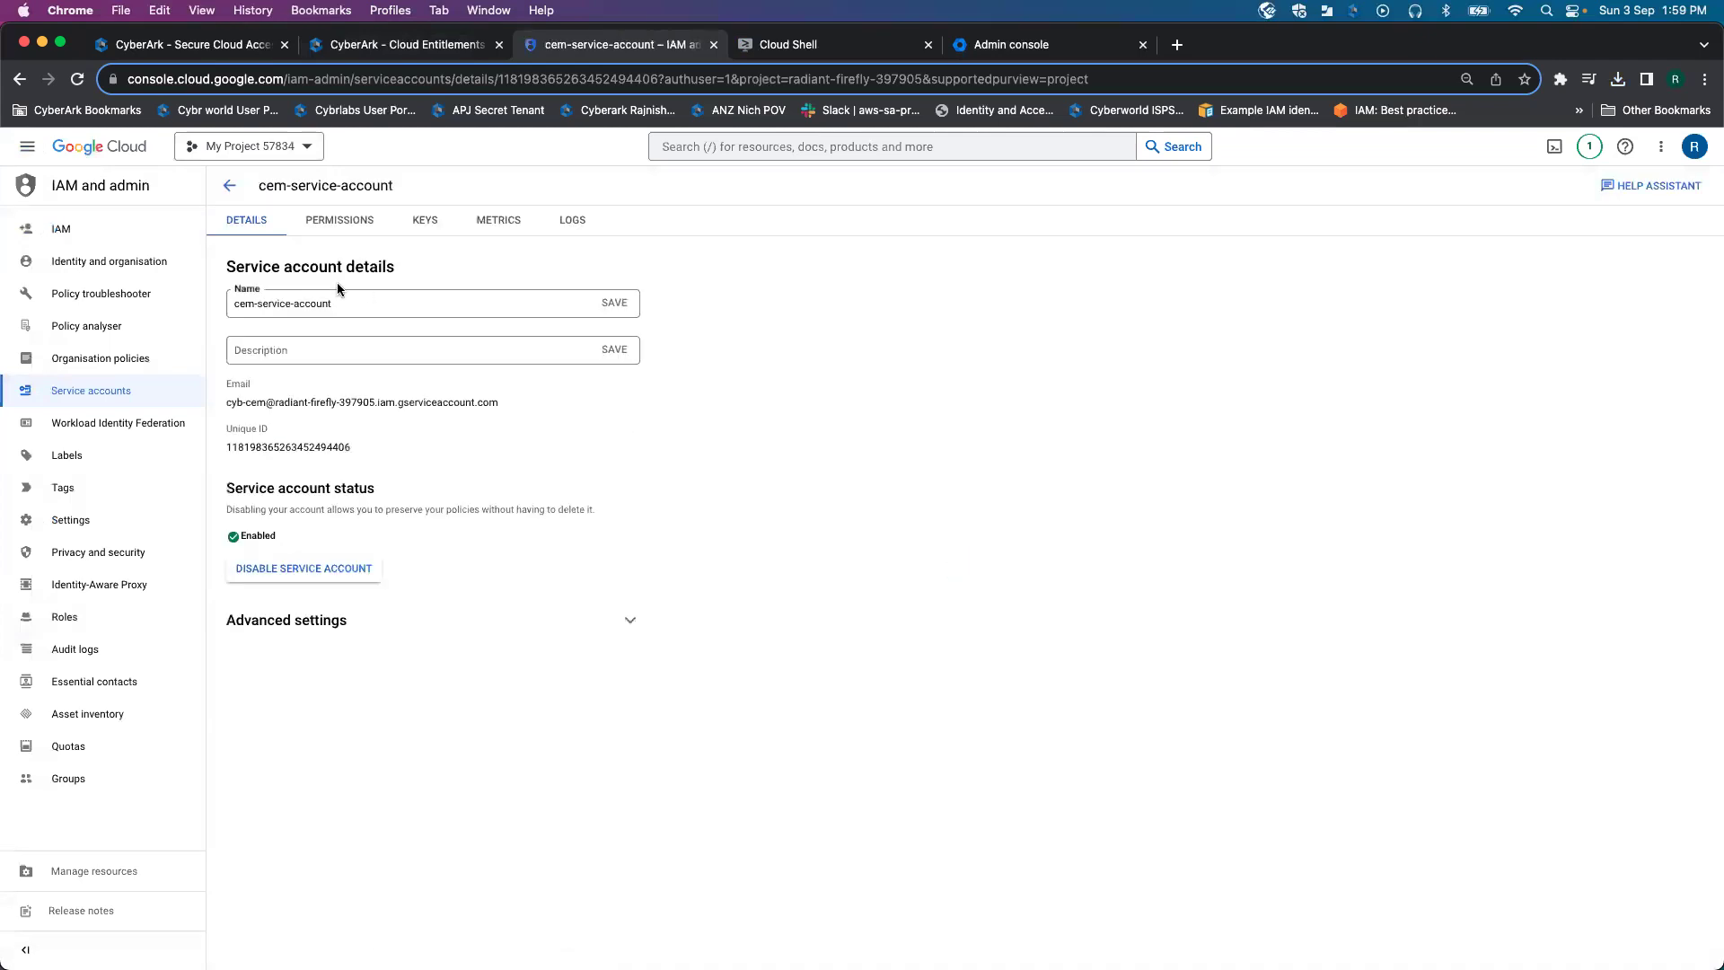
left_click_drag(500, 402, 230, 402)
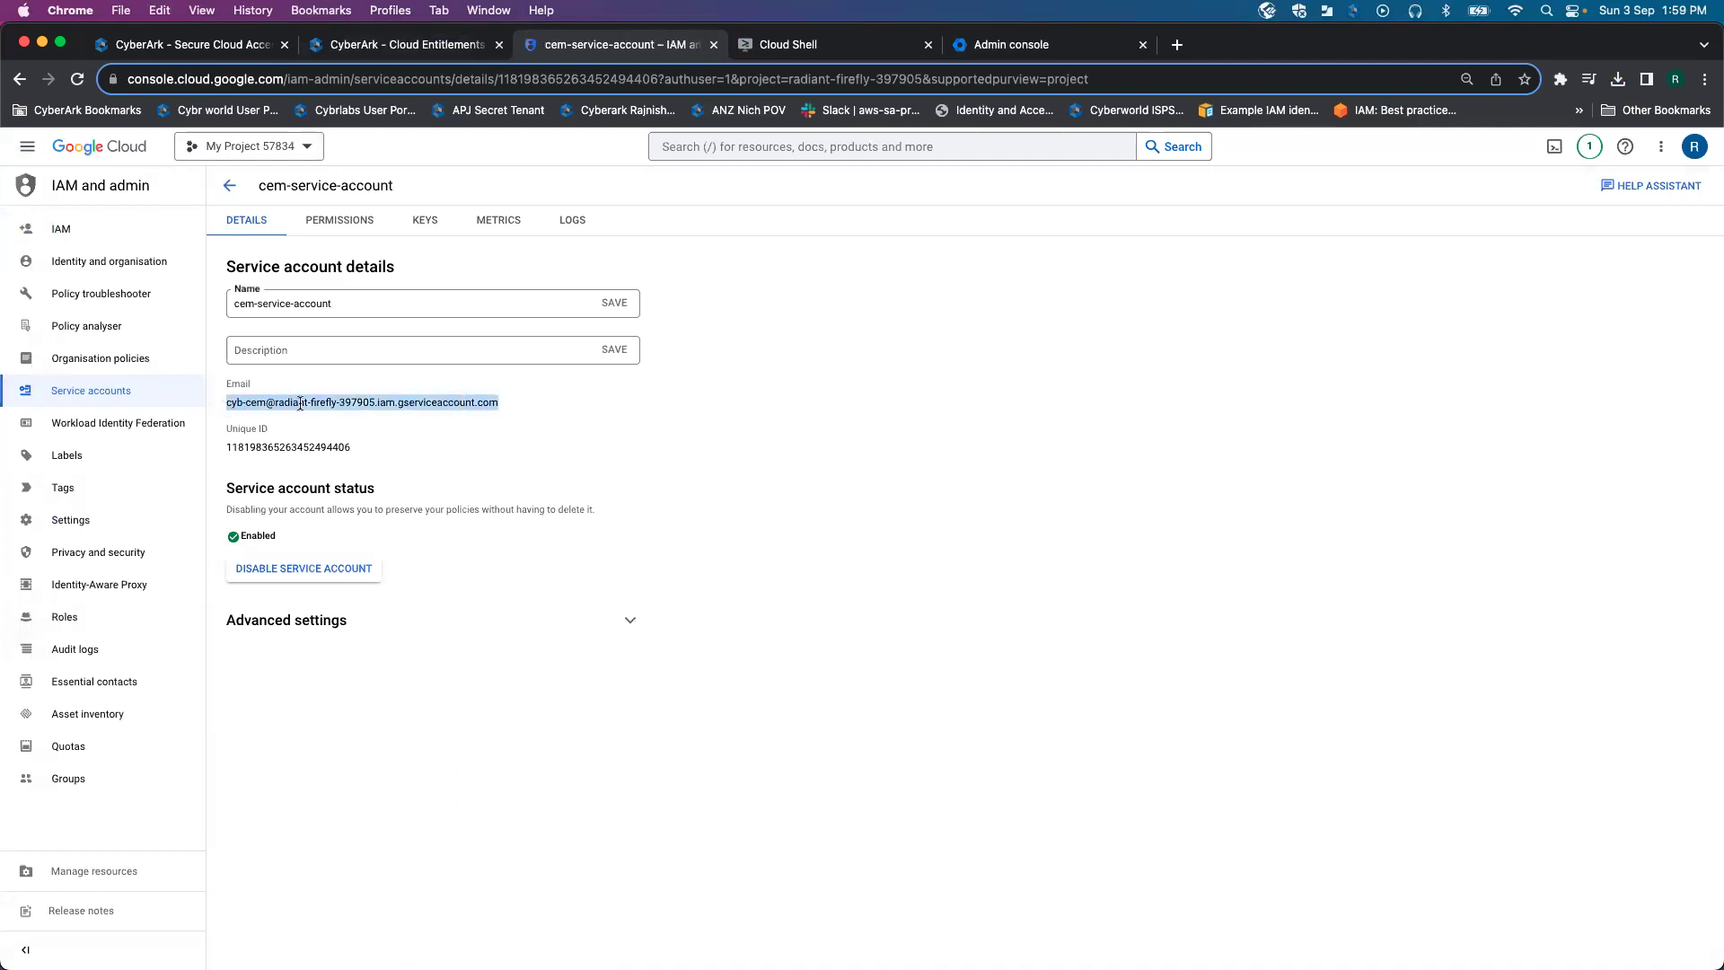
left_click(438, 49)
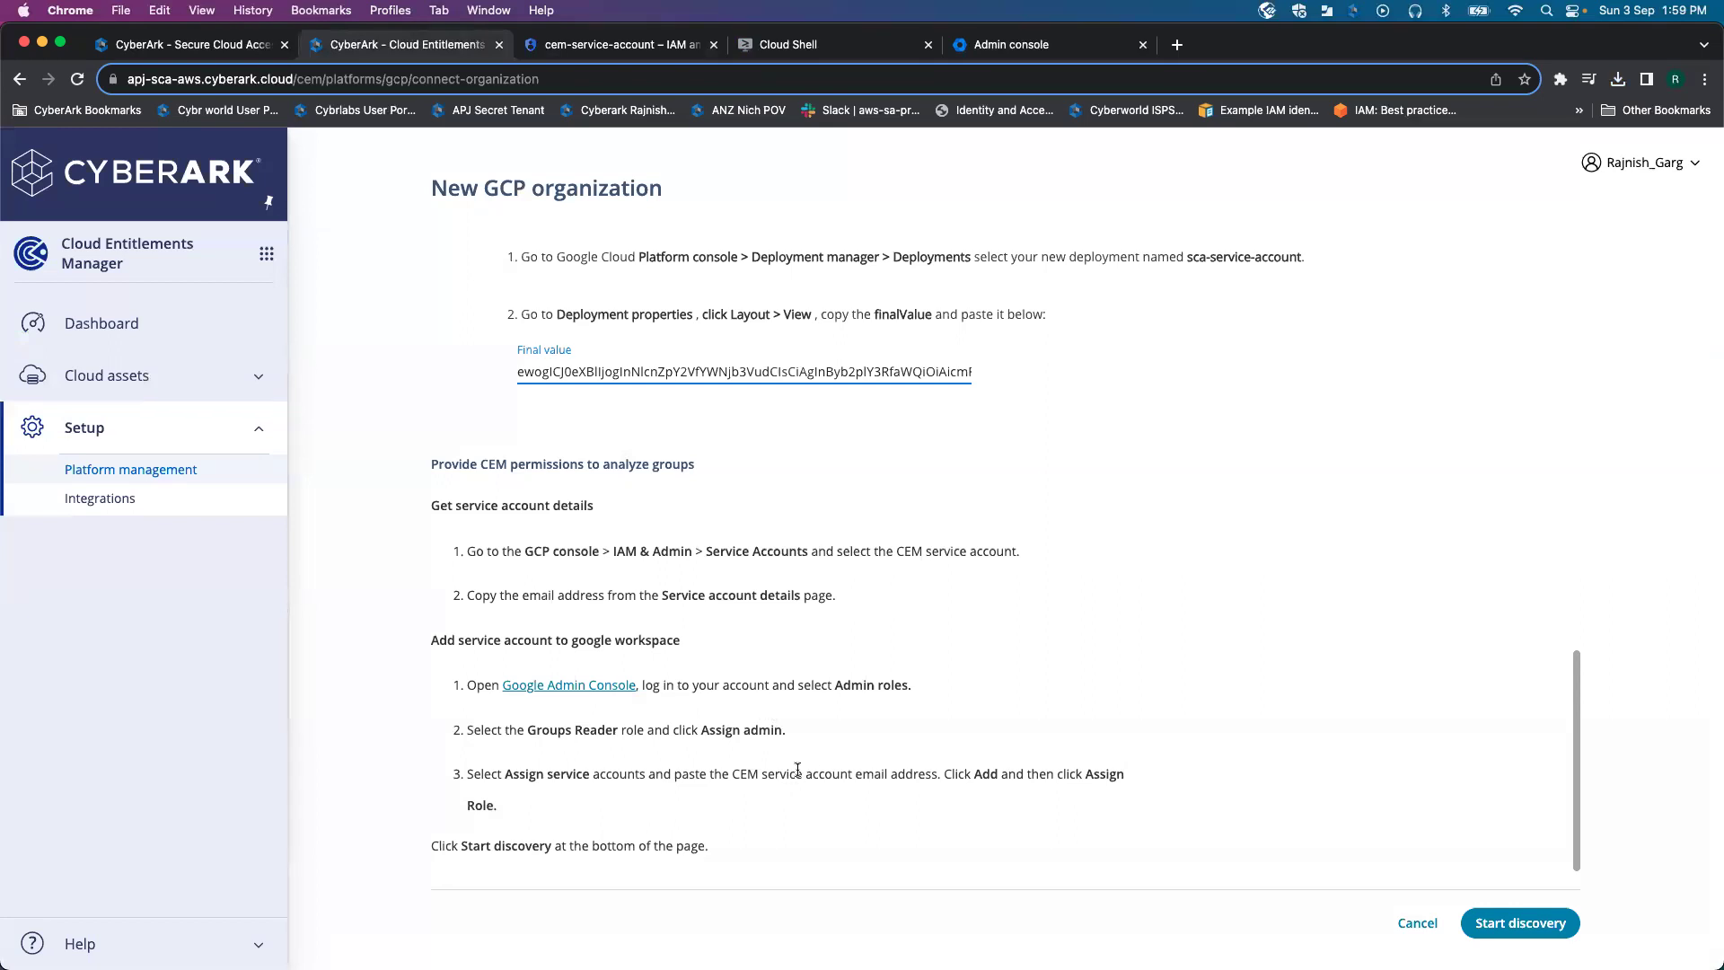
Step: Open the Groups Reader admin role in Workspace Admin console and show its empty Admins list
left_click(663, 44)
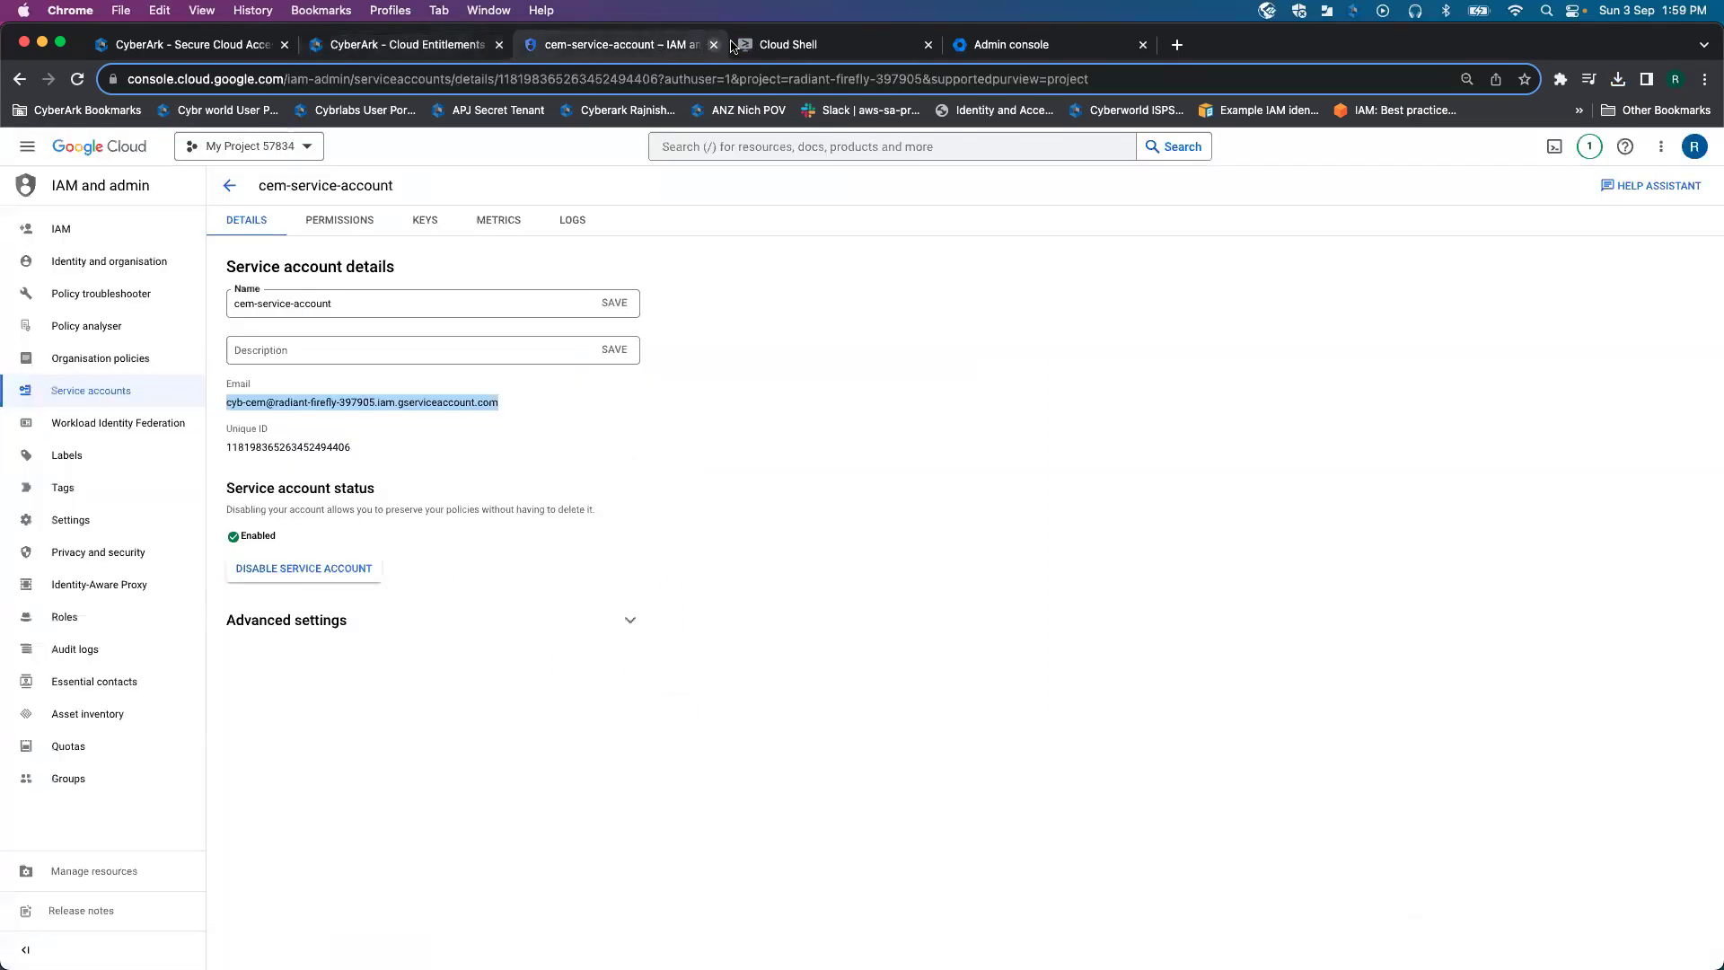
left_click(1000, 49)
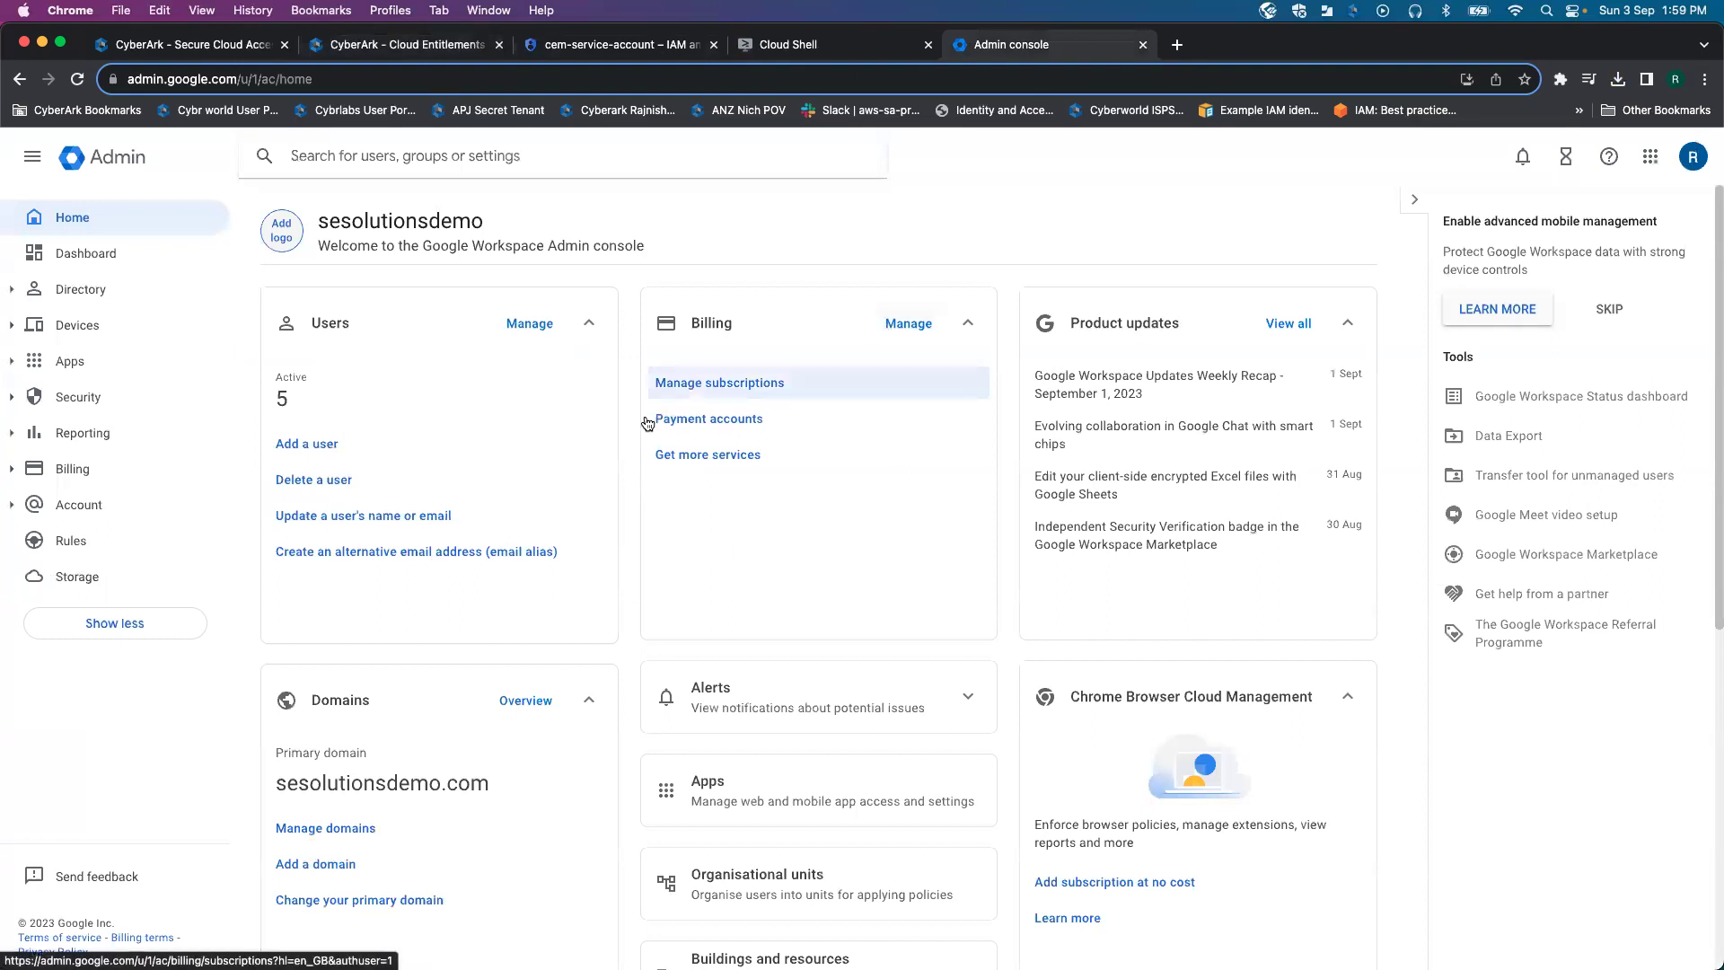
left_click(77, 505)
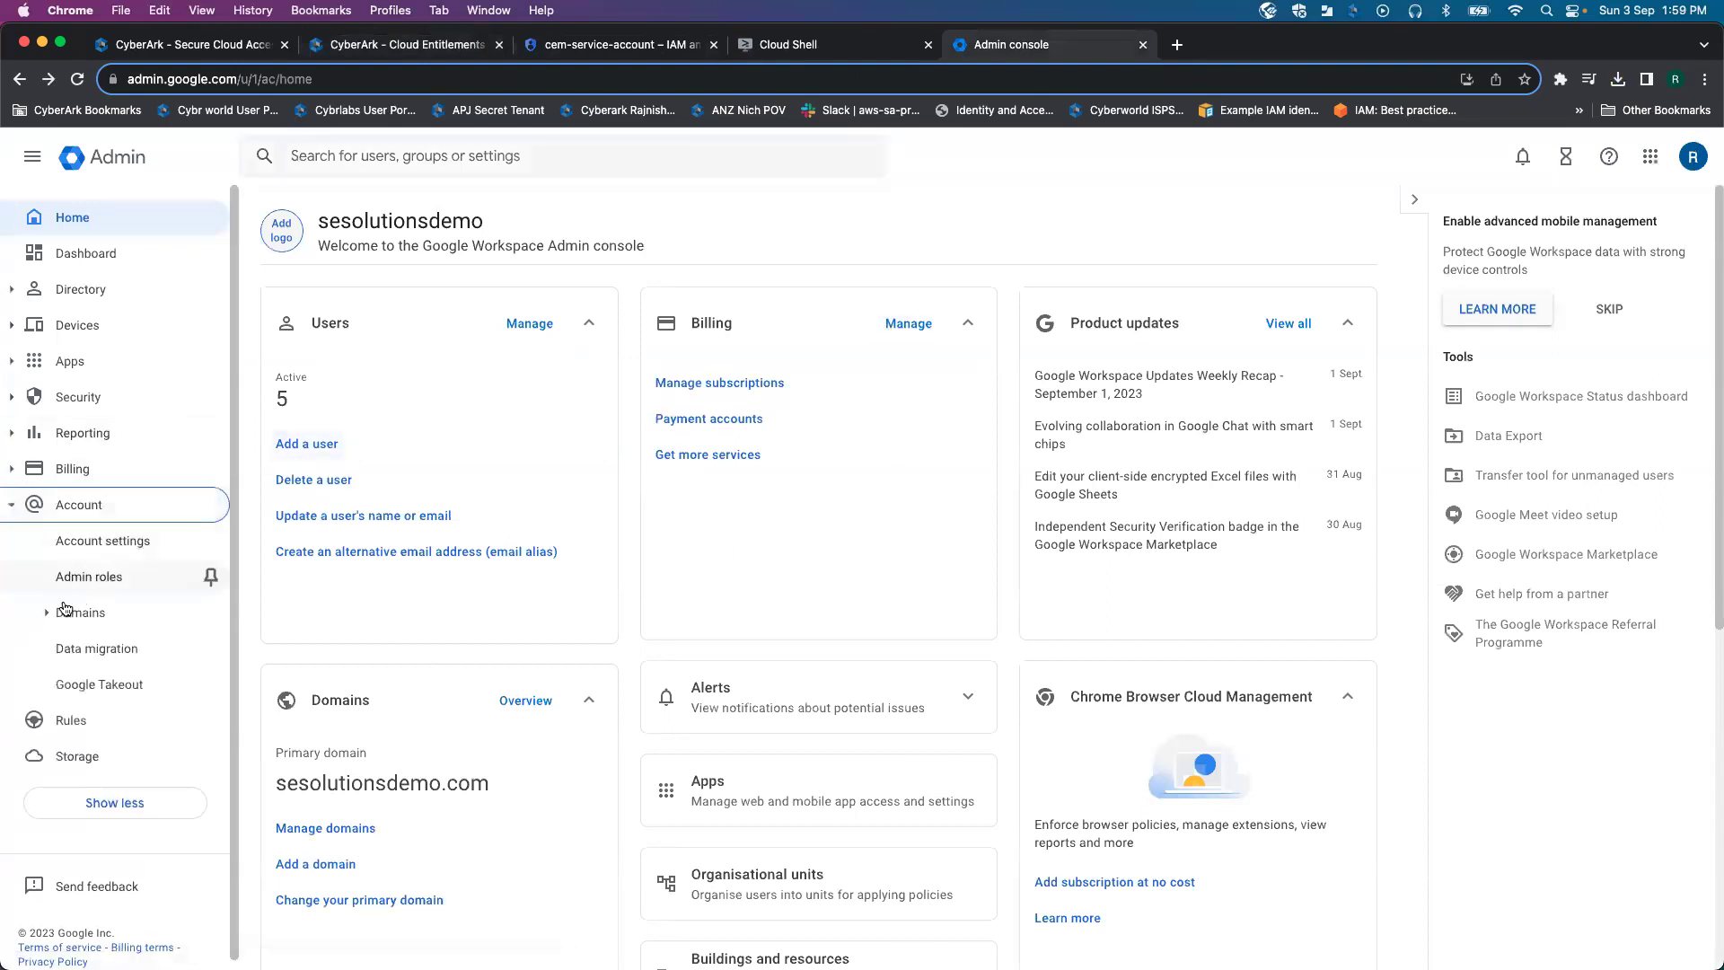
left_click(93, 581)
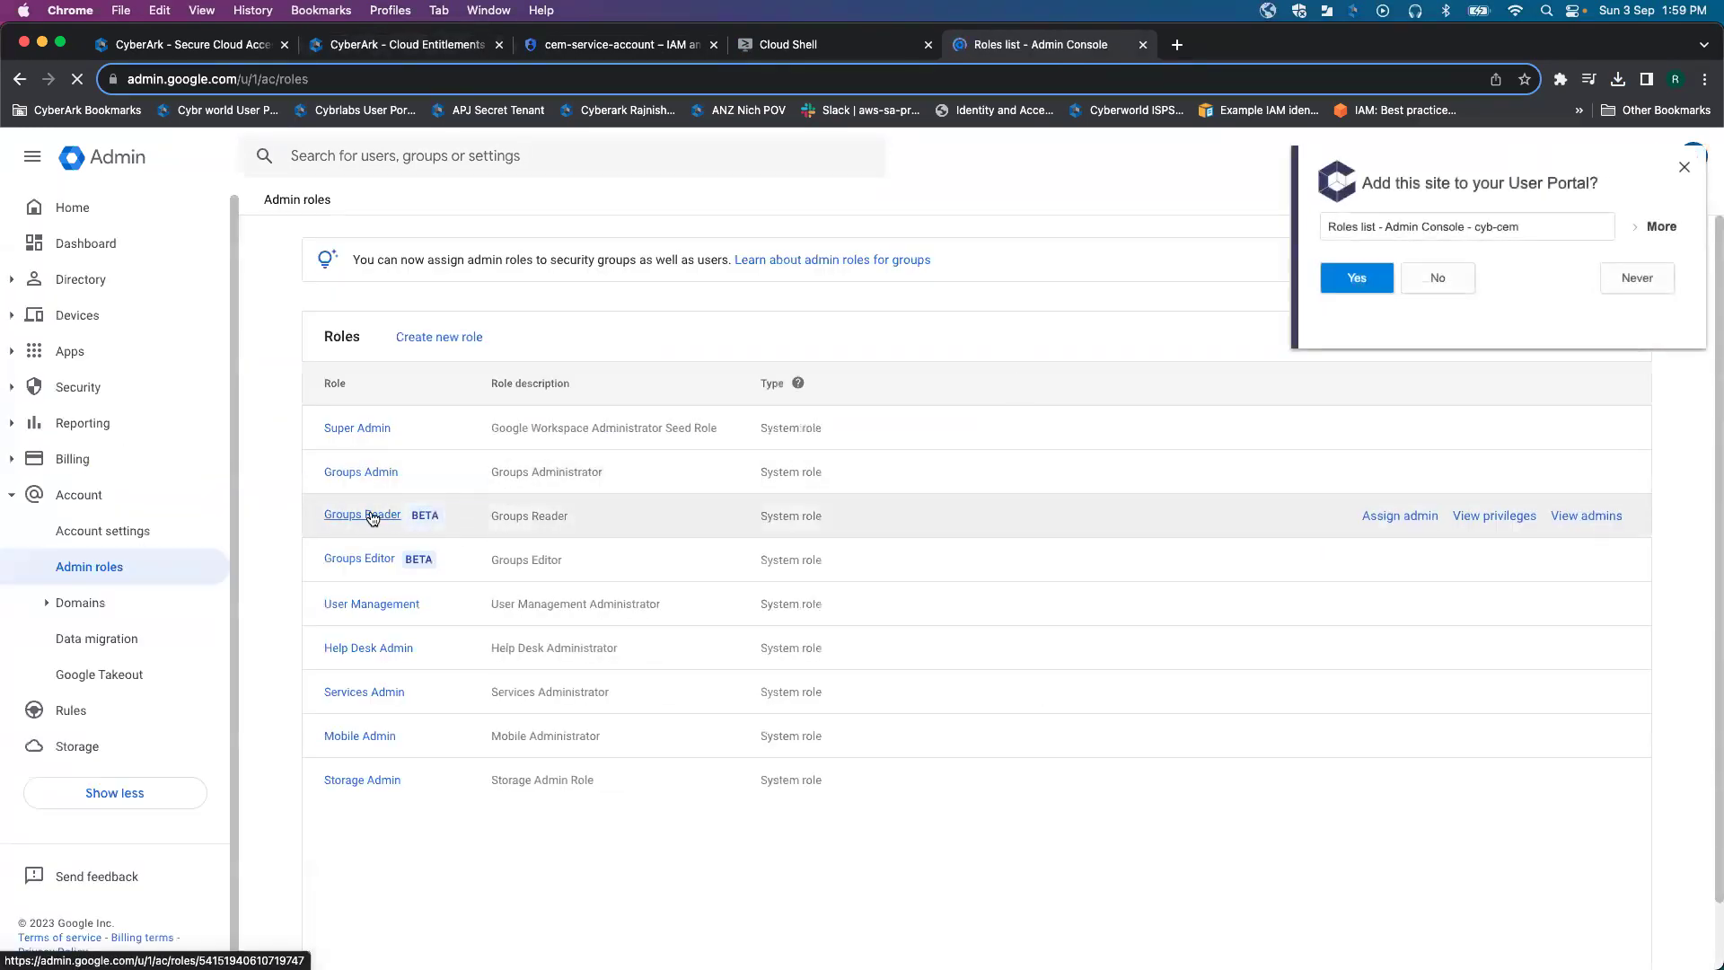
left_click(363, 515)
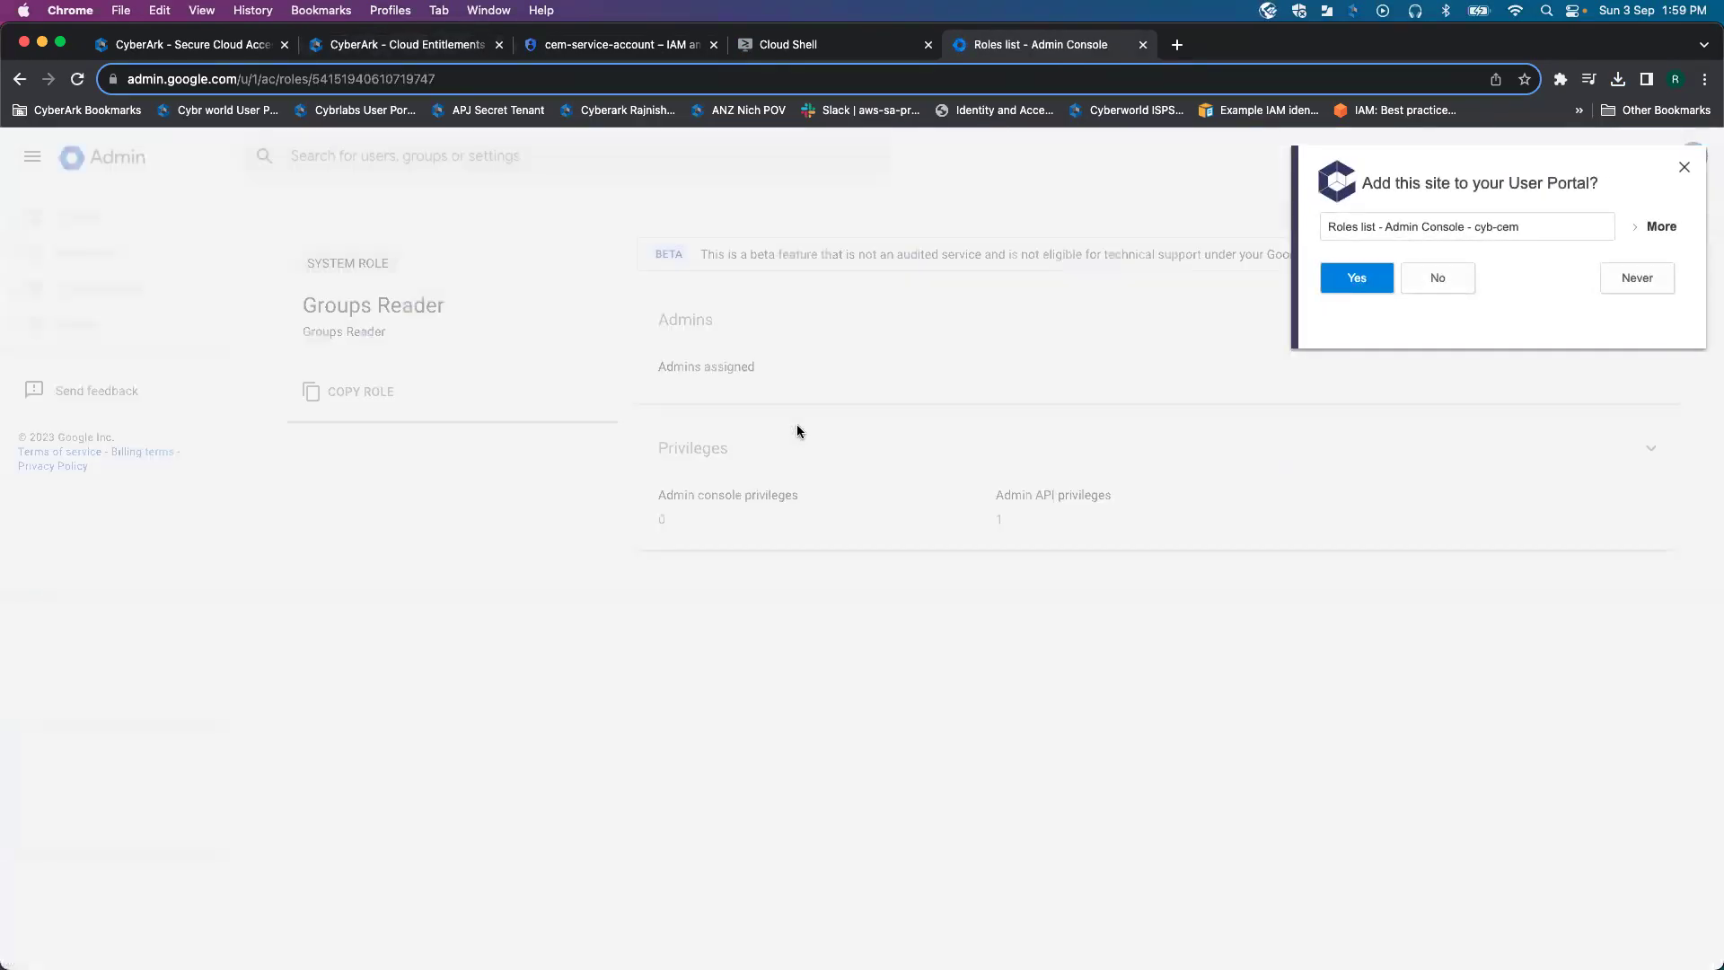
left_click(1685, 167)
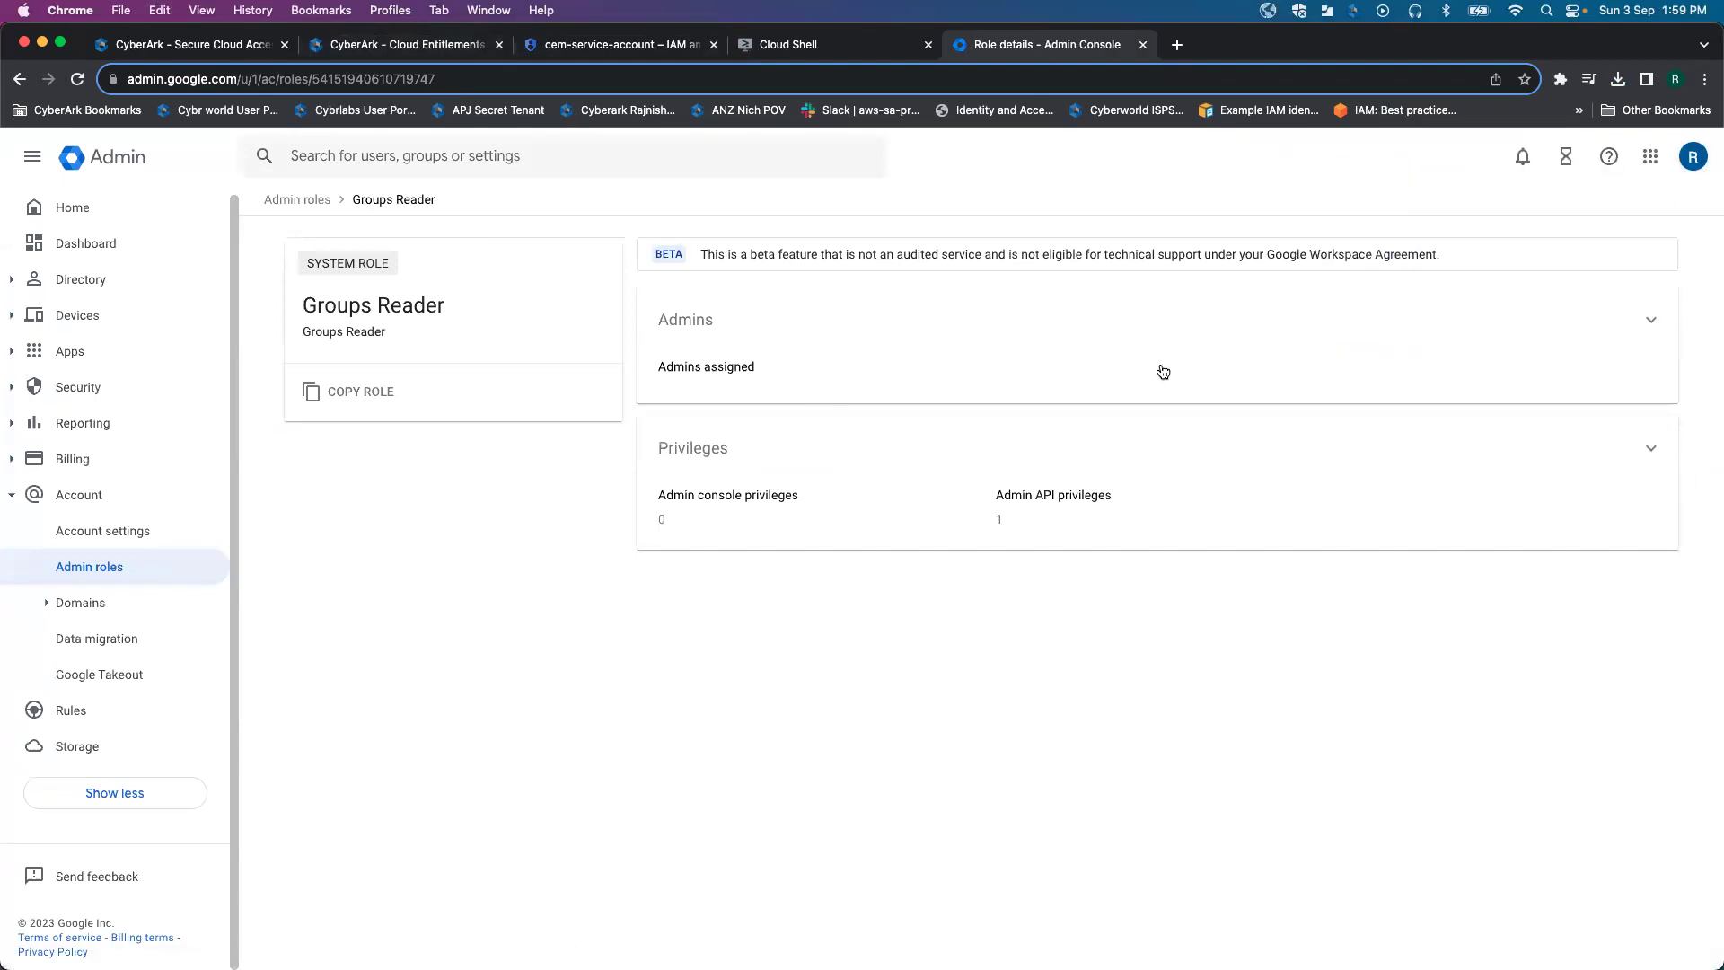
left_click(1649, 448)
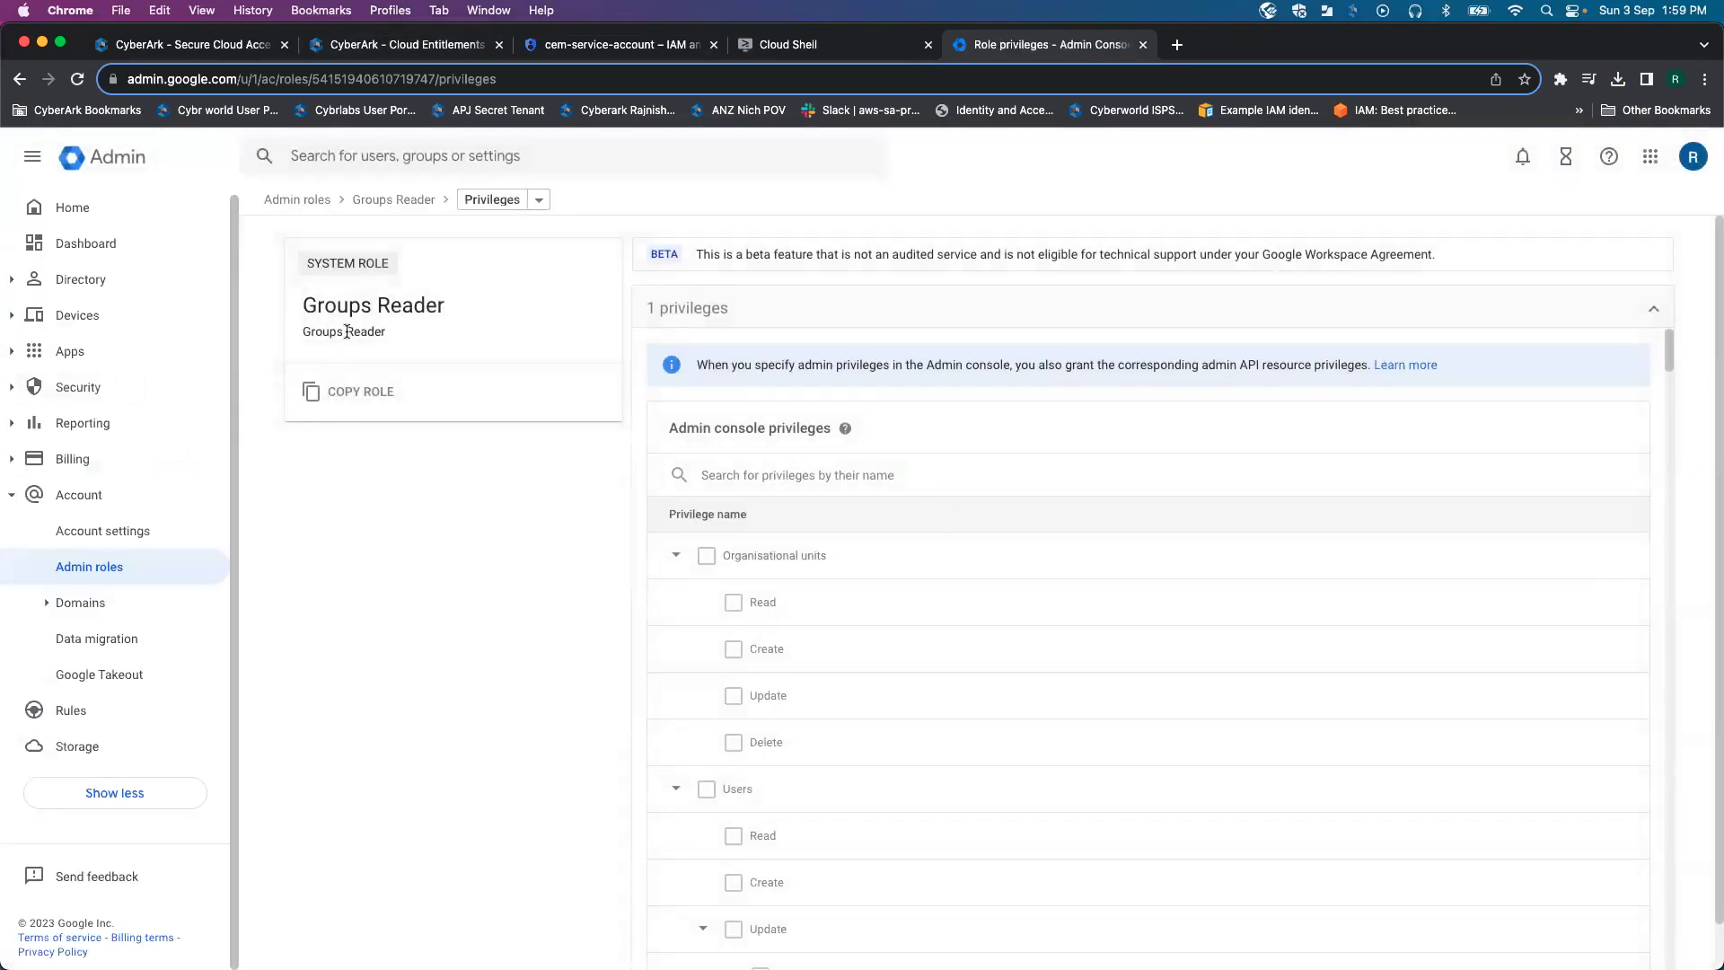
left_click(1653, 309)
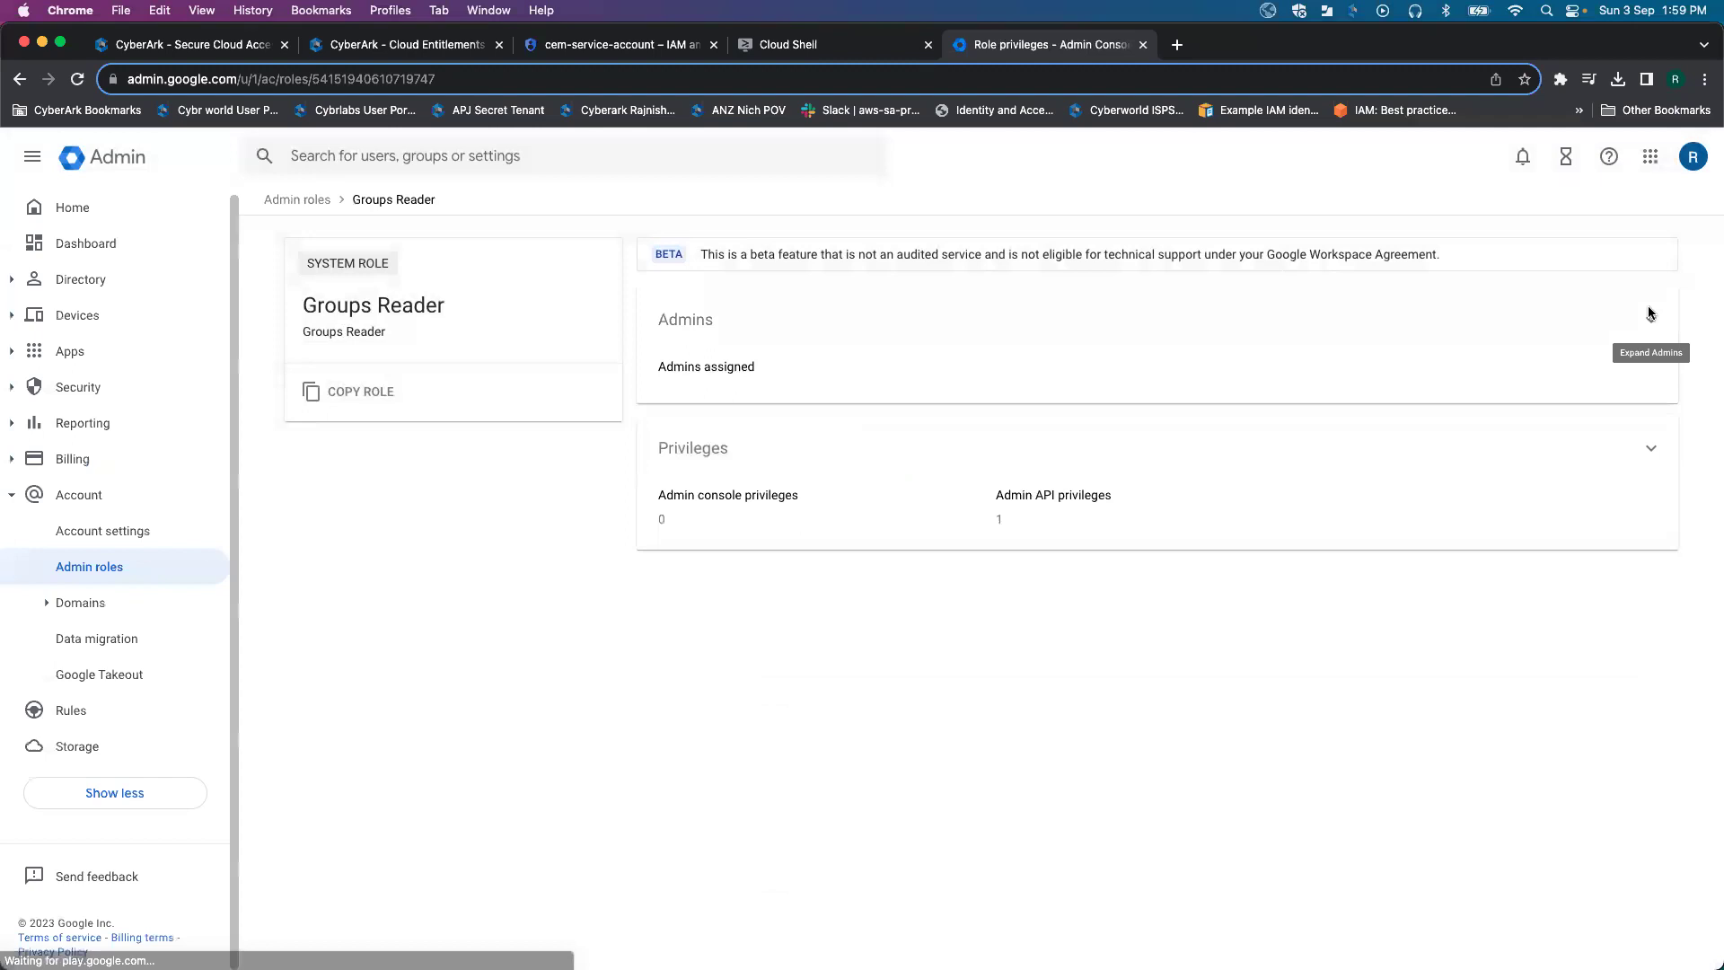
left_click(1305, 353)
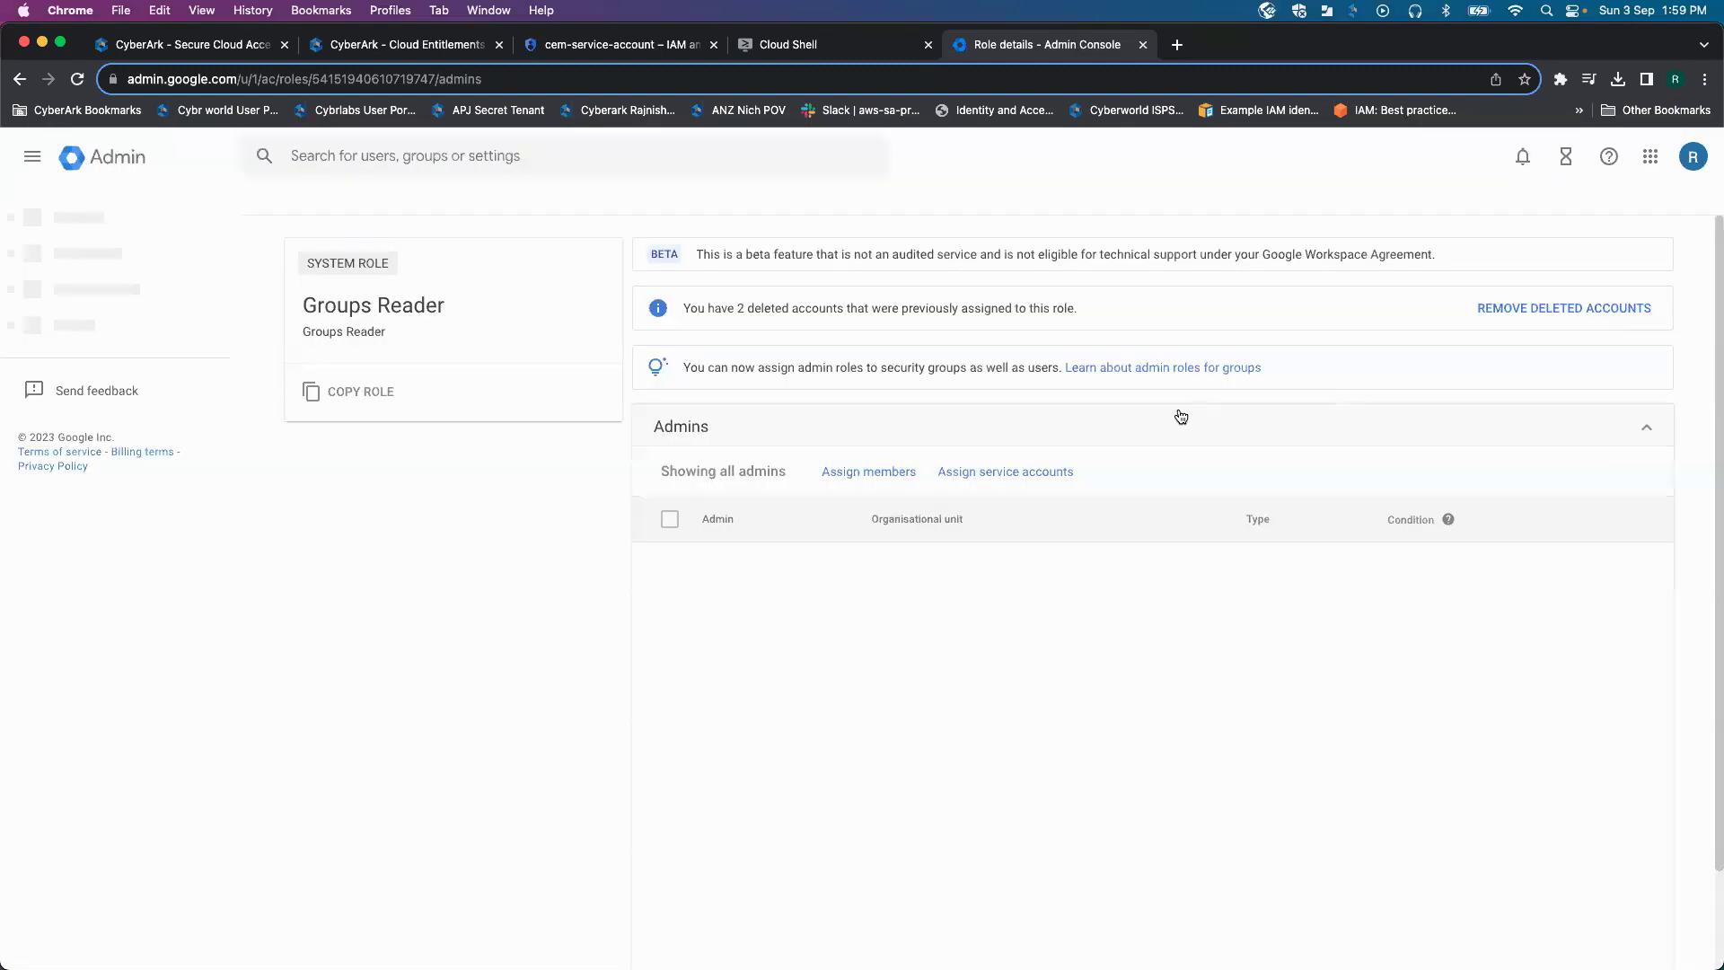
left_click(888, 481)
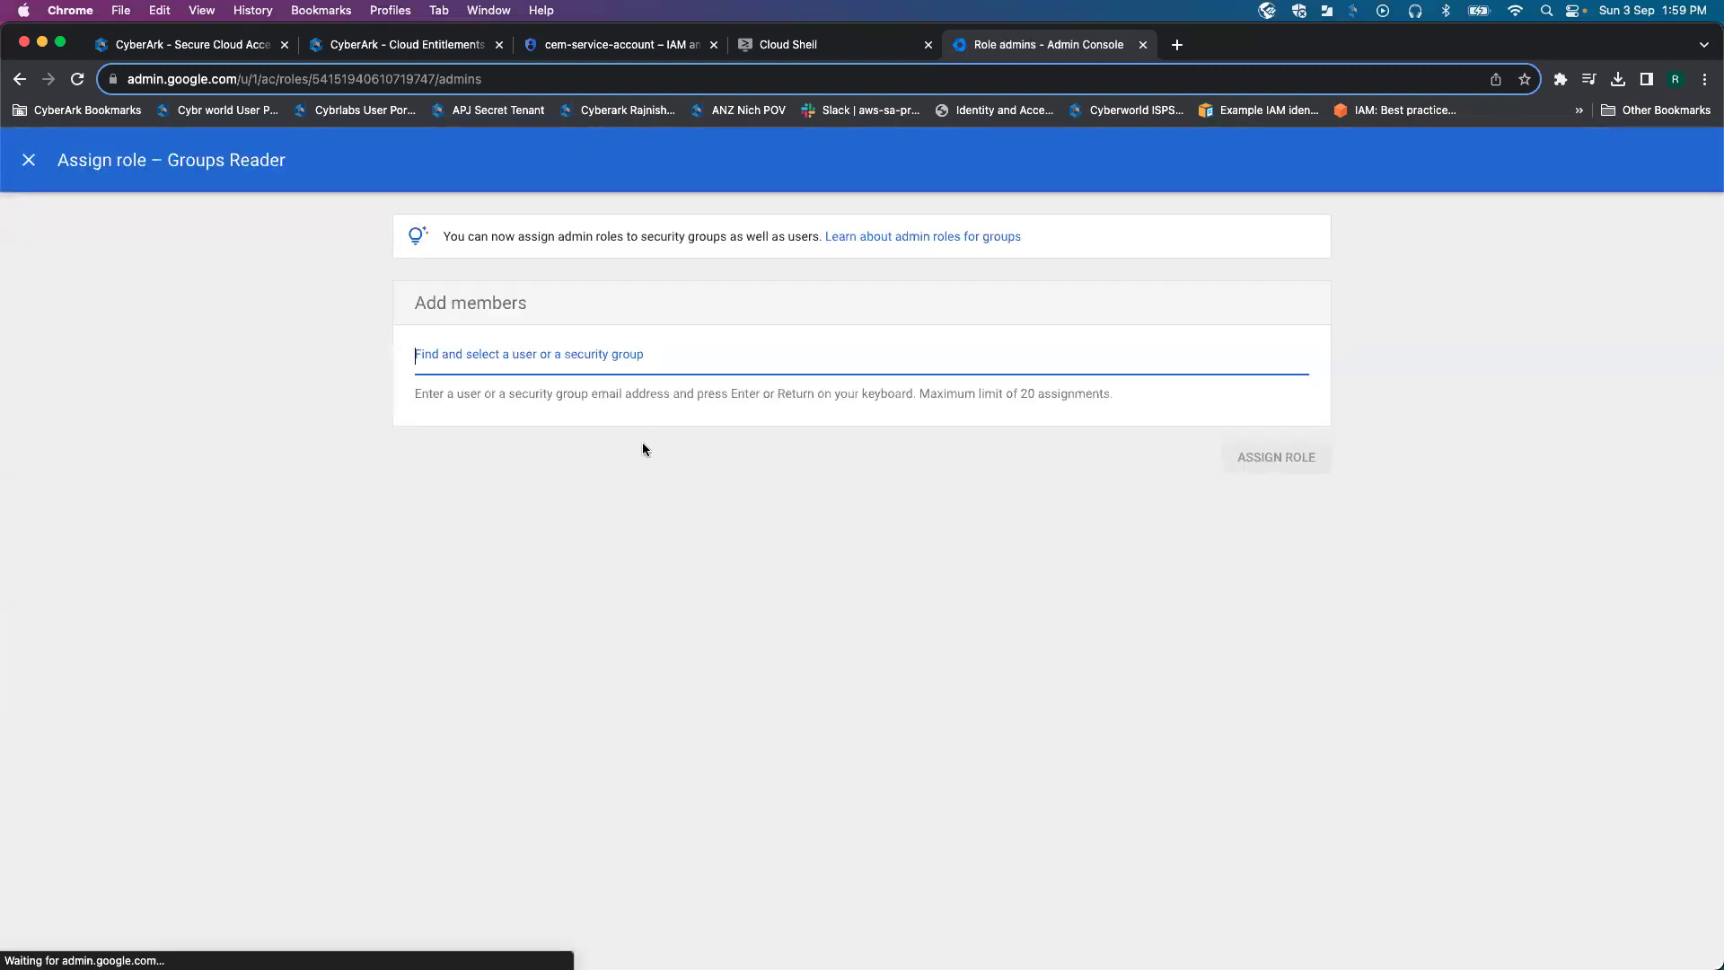
key("super+v")
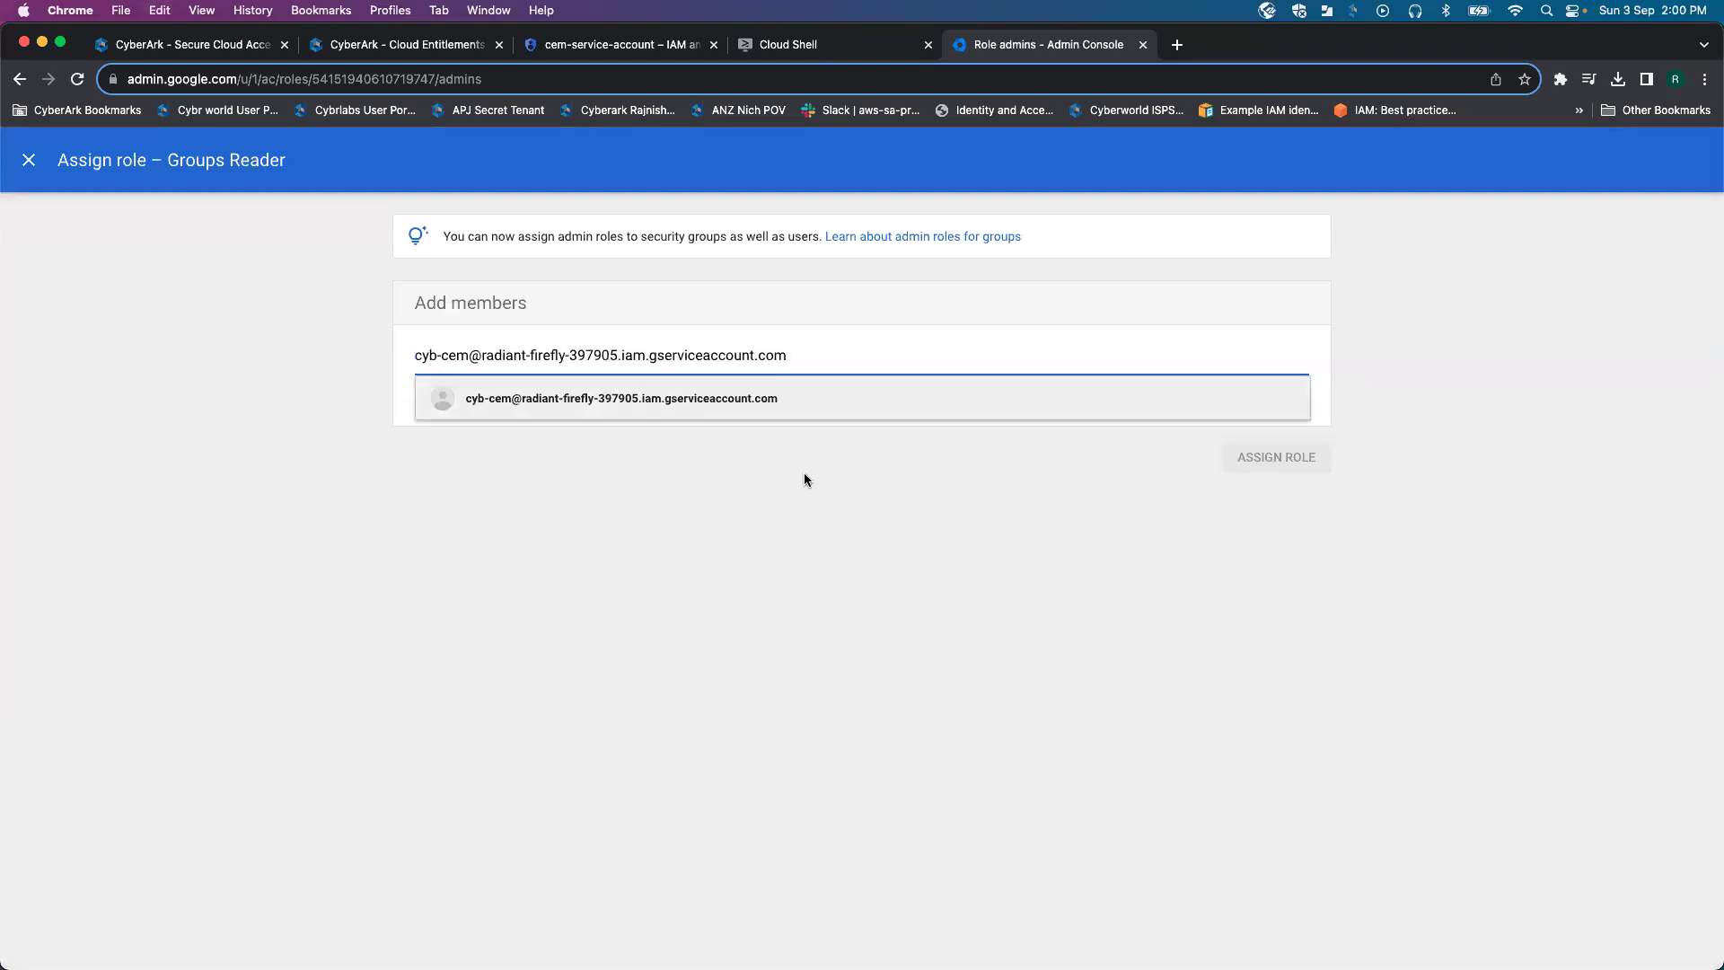
key("Return")
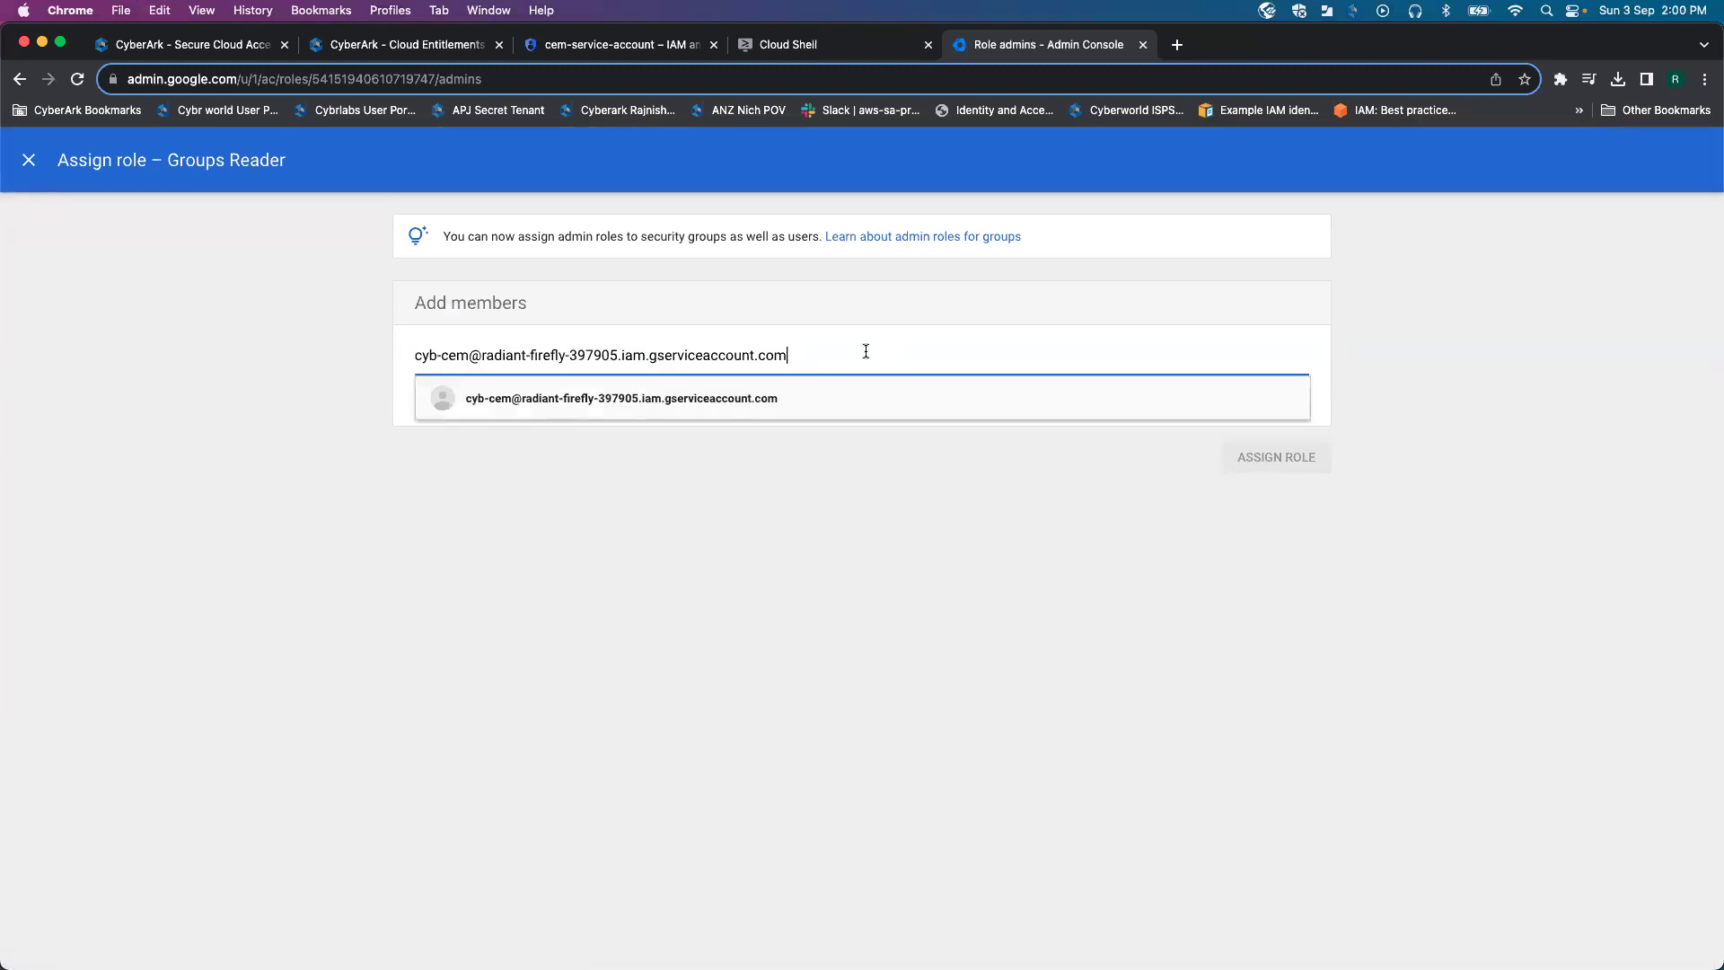
left_click(754, 397)
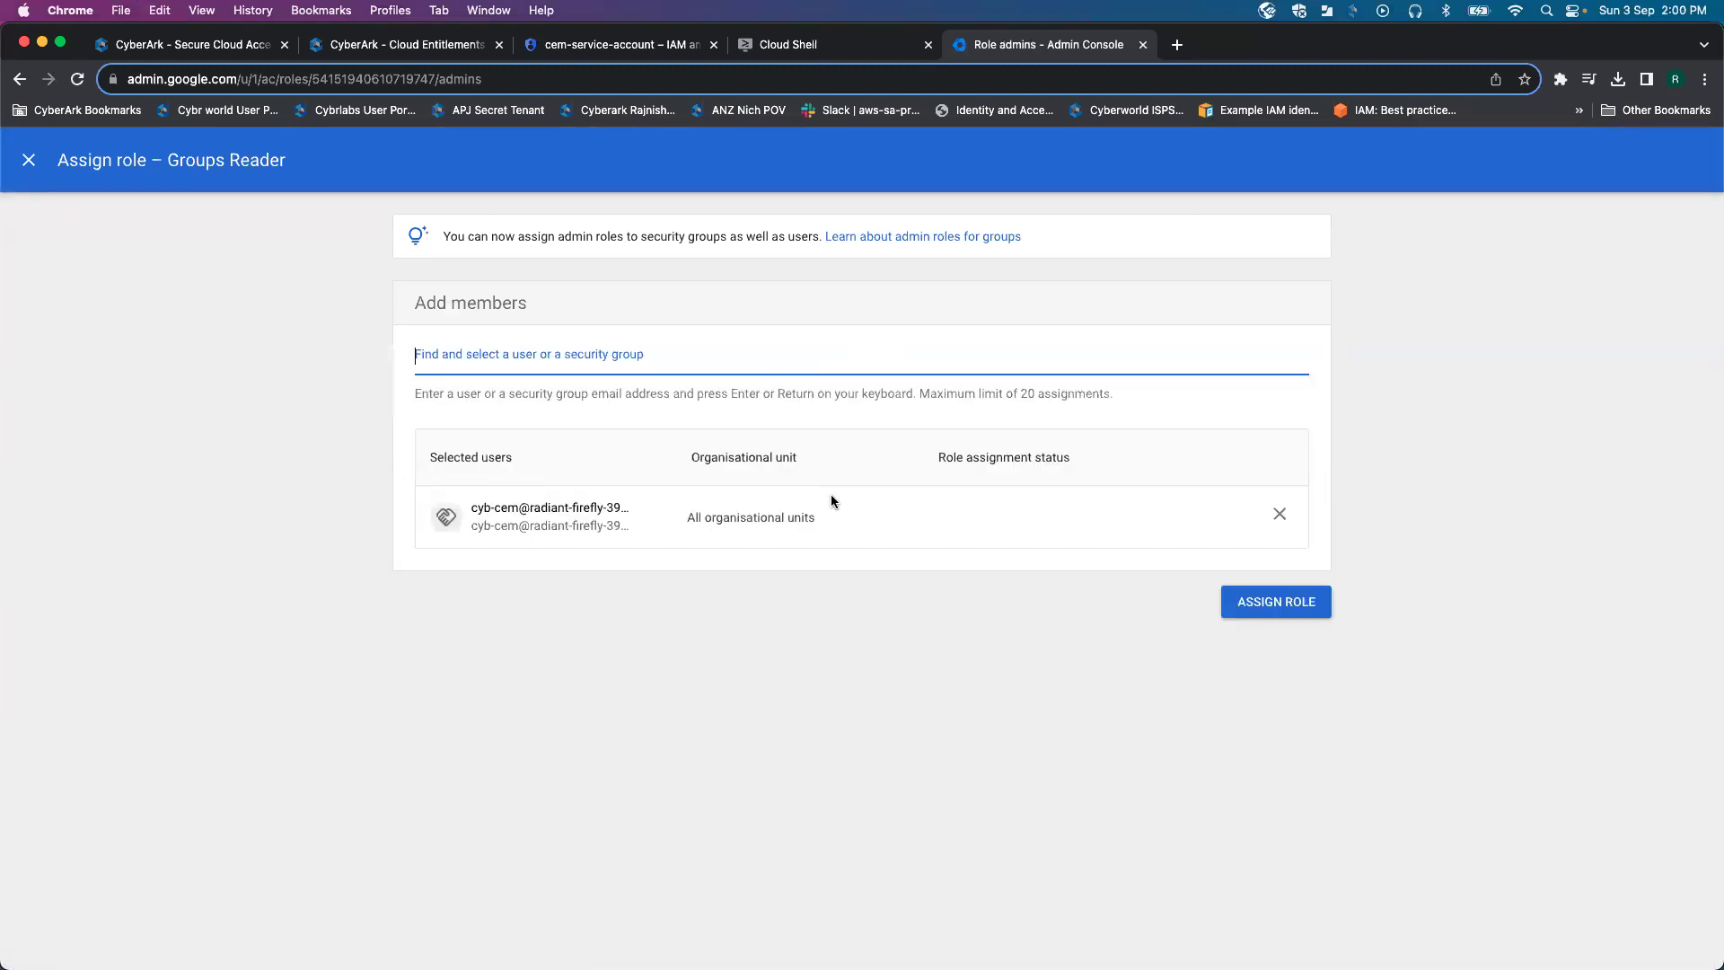
left_click(1276, 603)
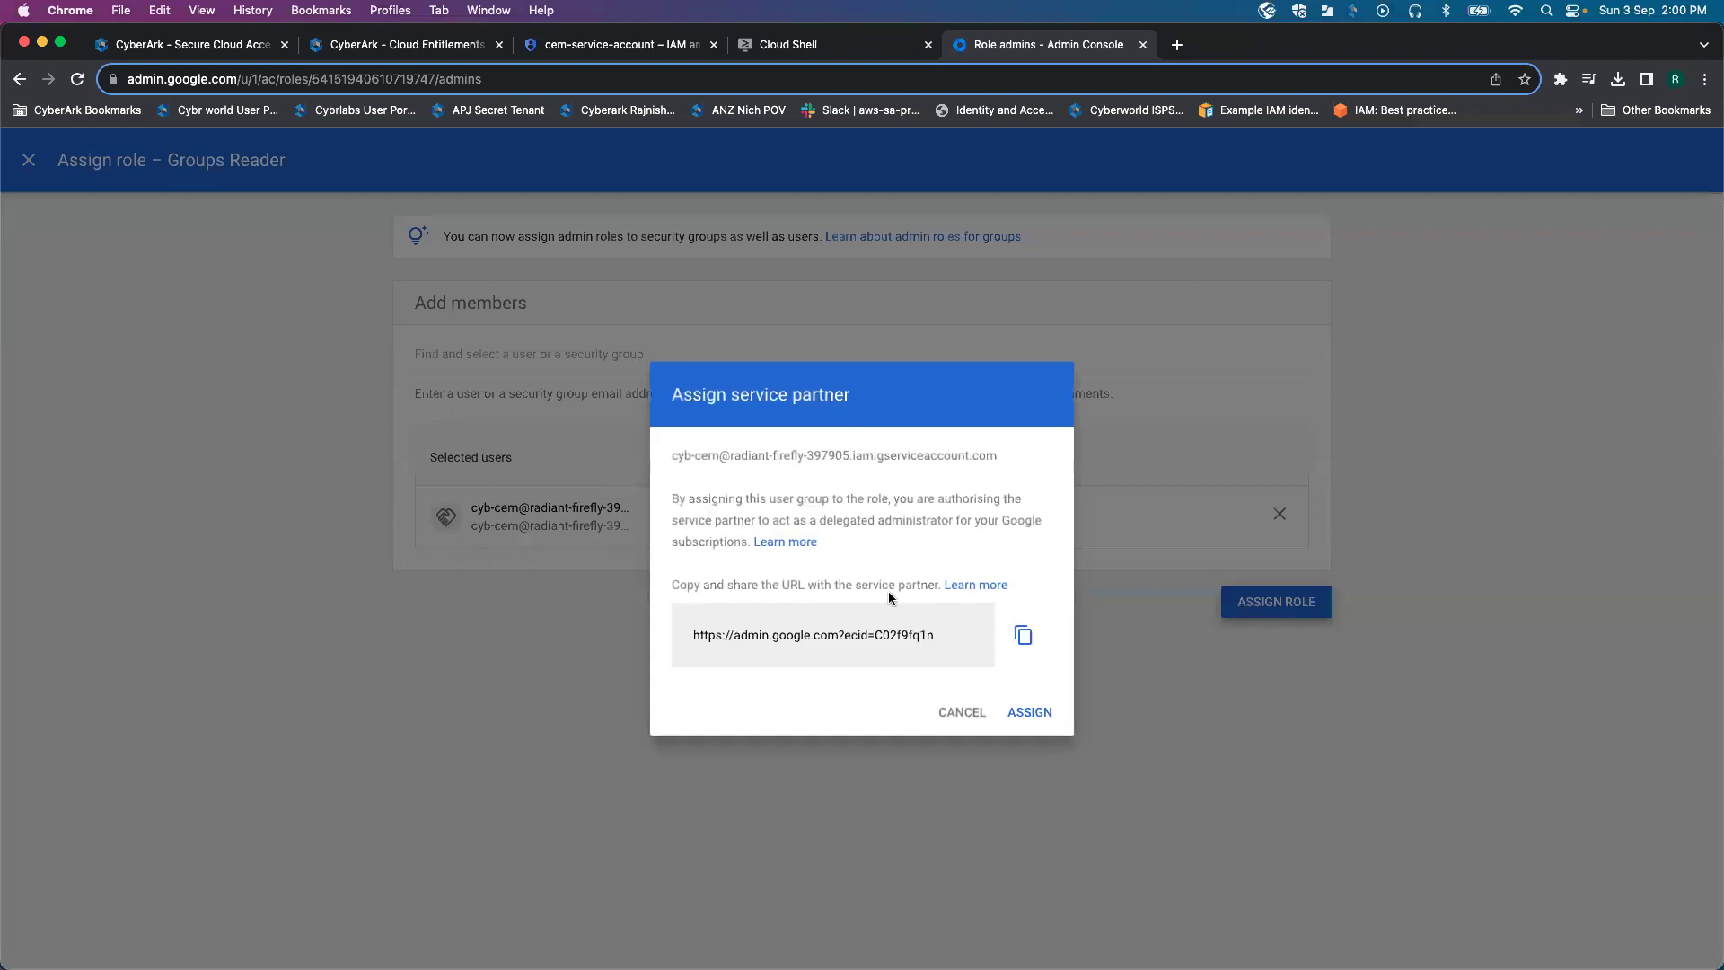
left_click(1033, 713)
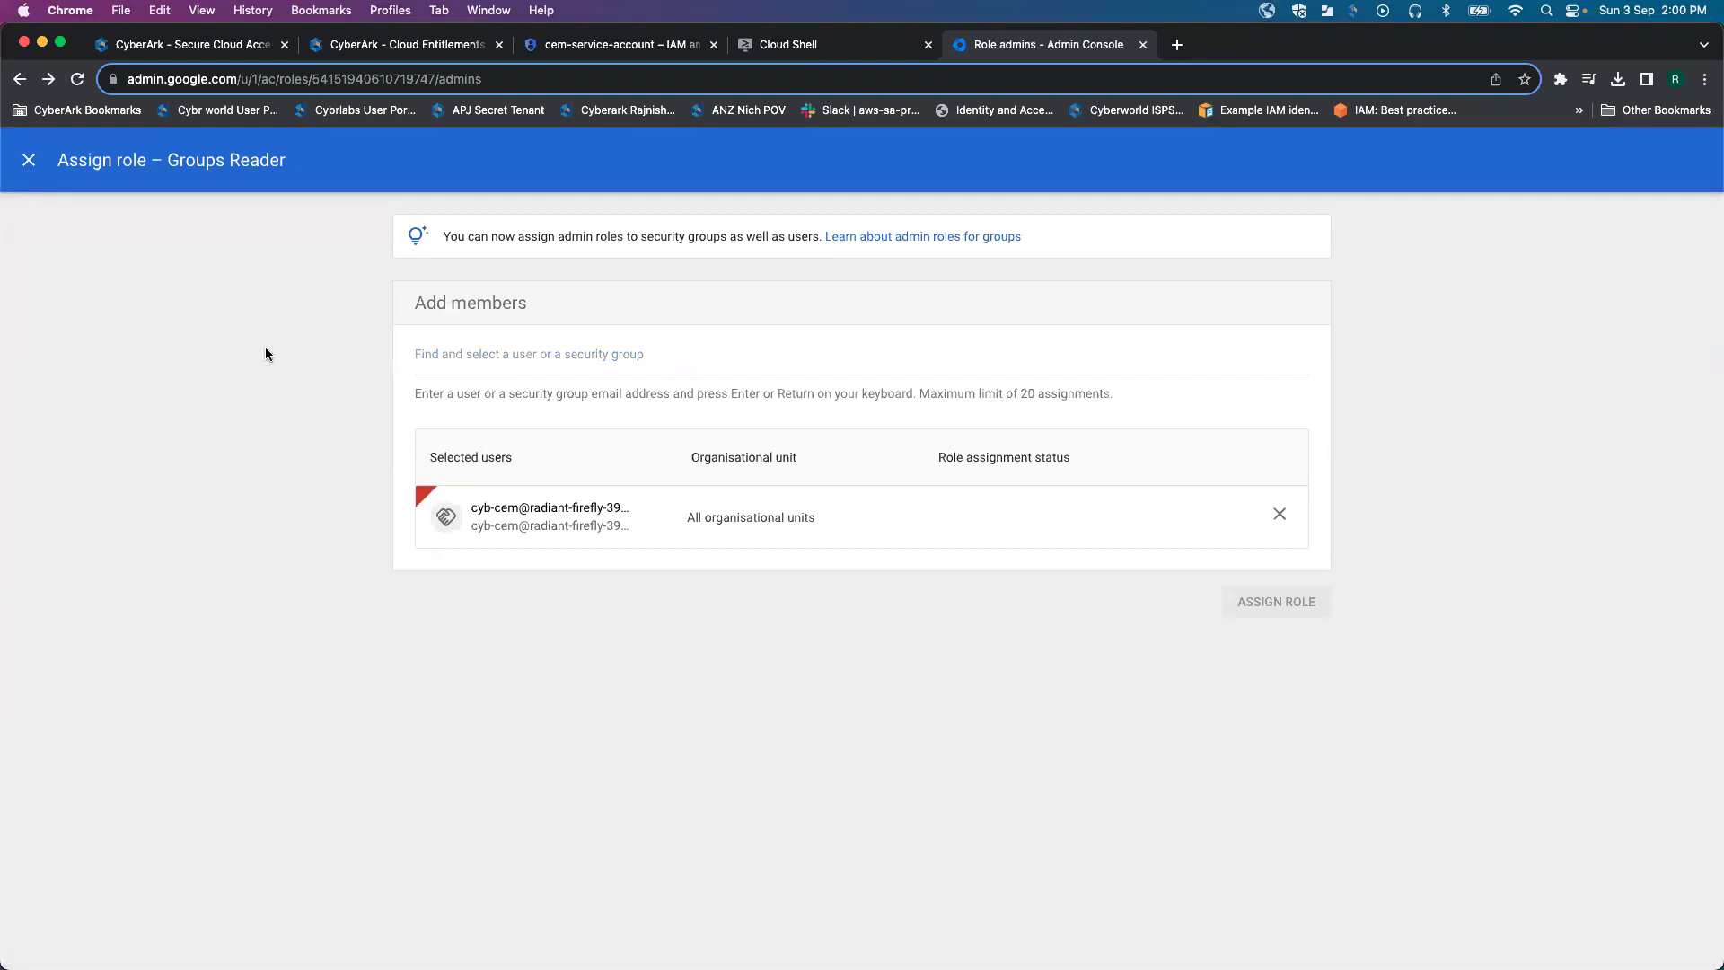
left_click(29, 163)
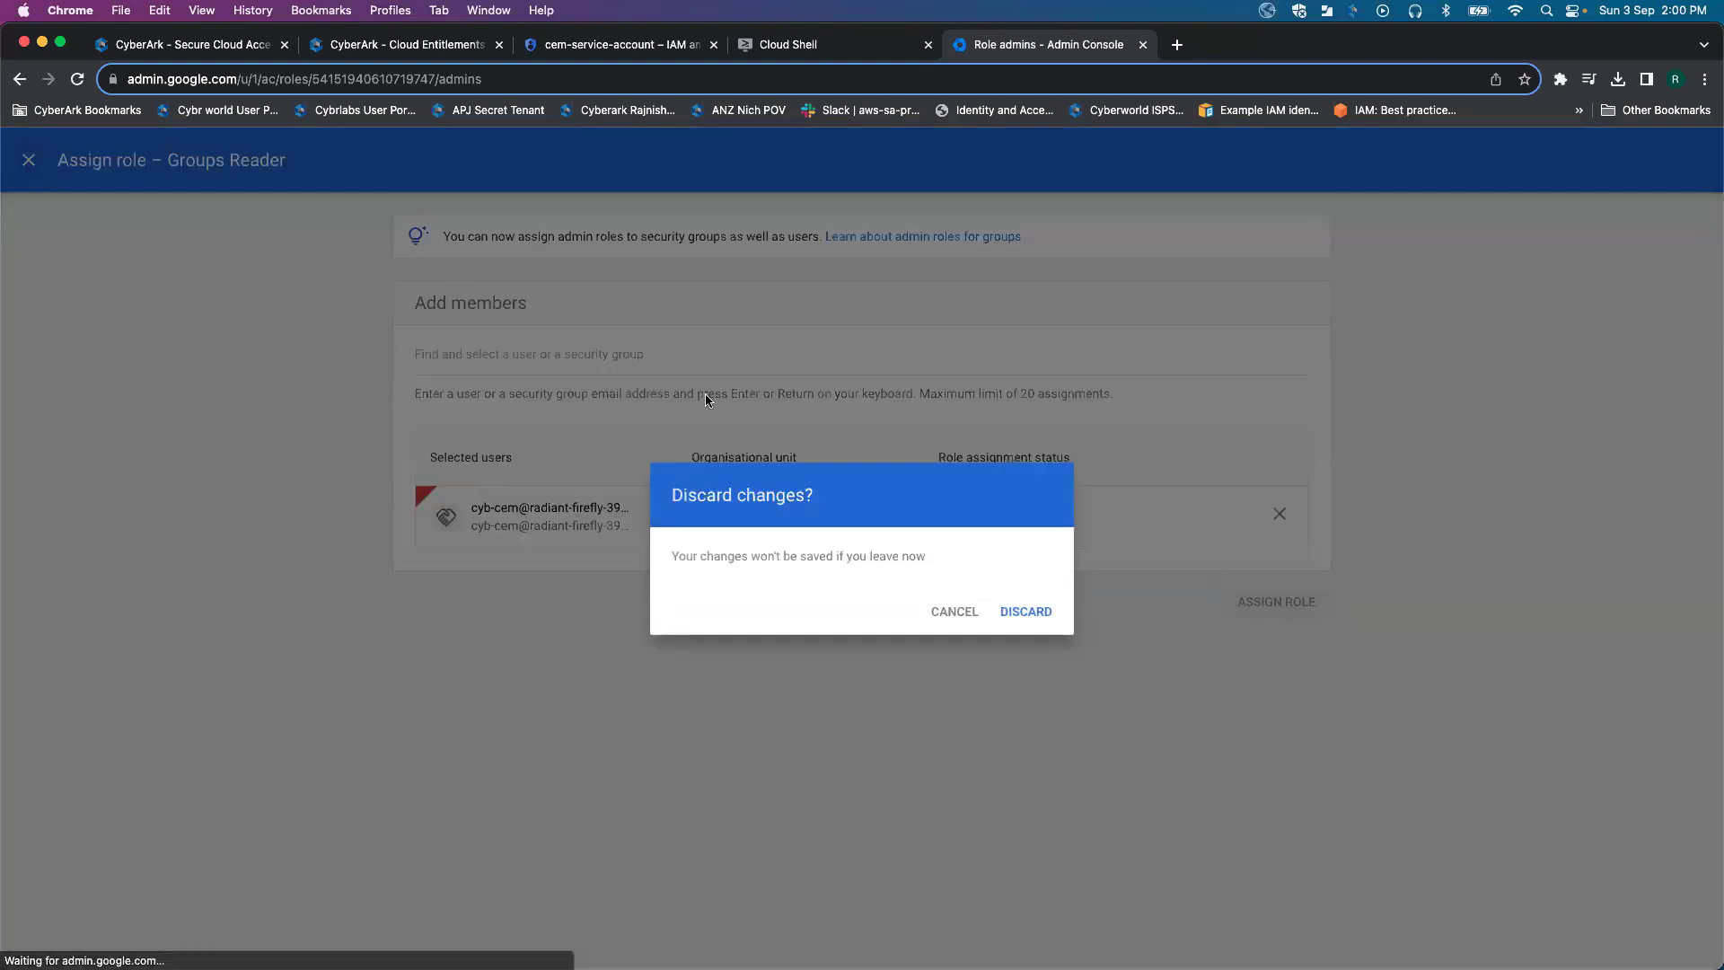
left_click(950, 609)
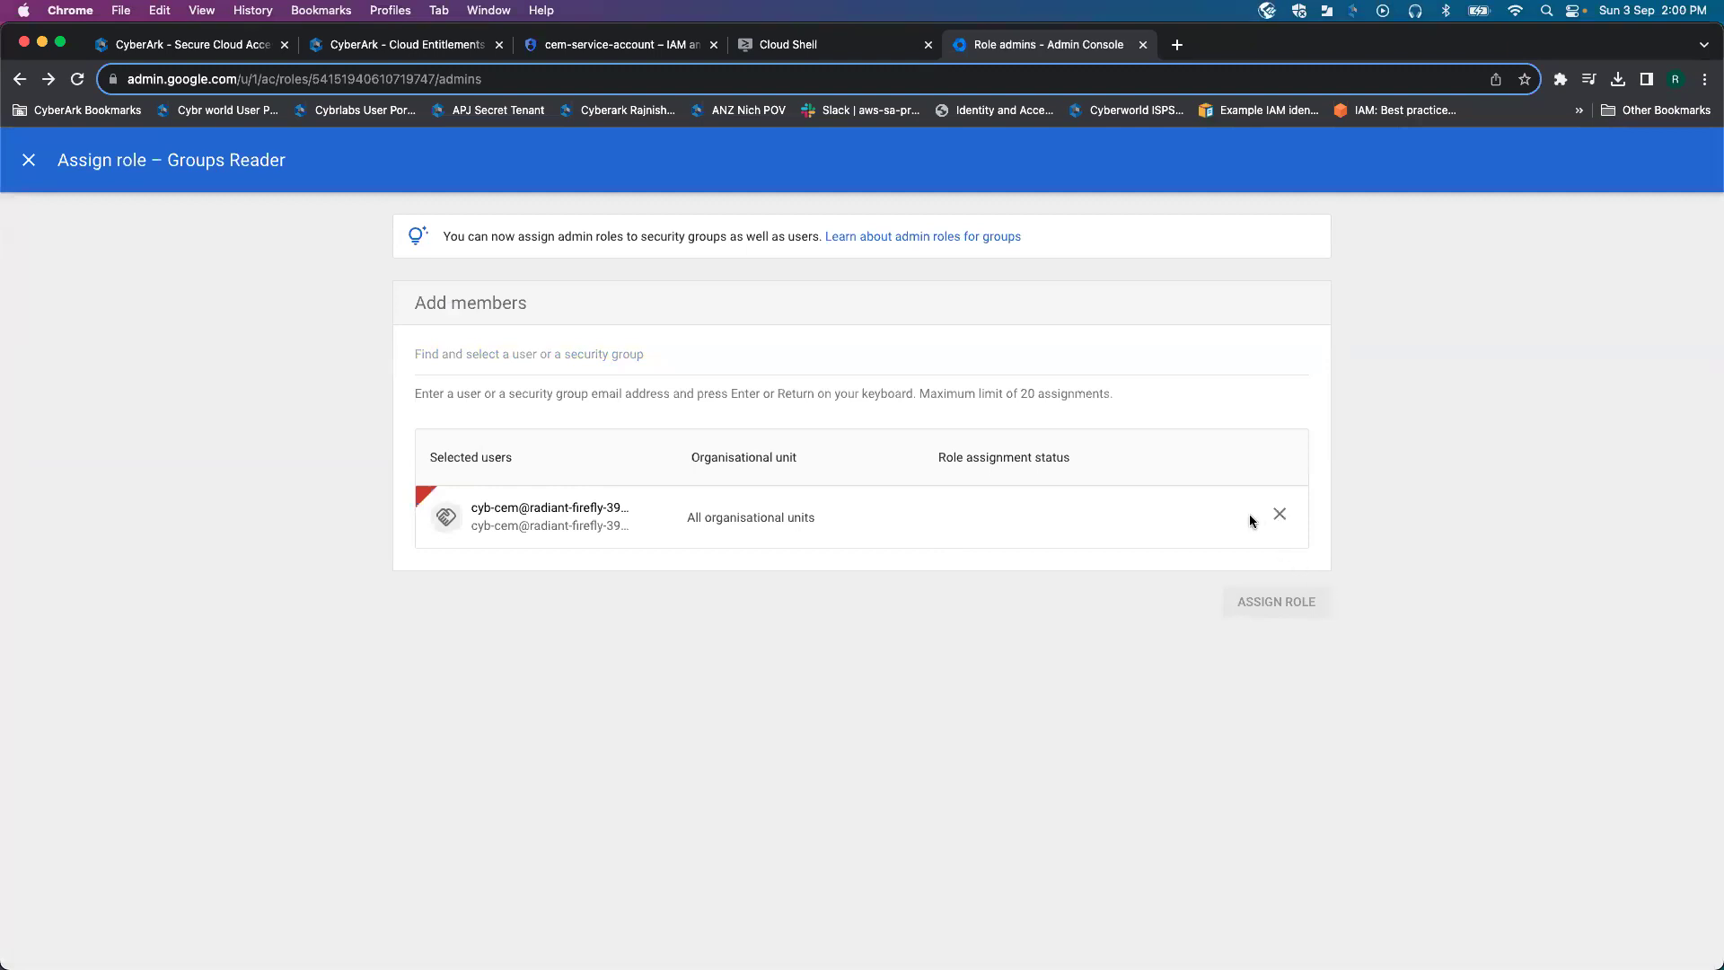
left_click(1280, 514)
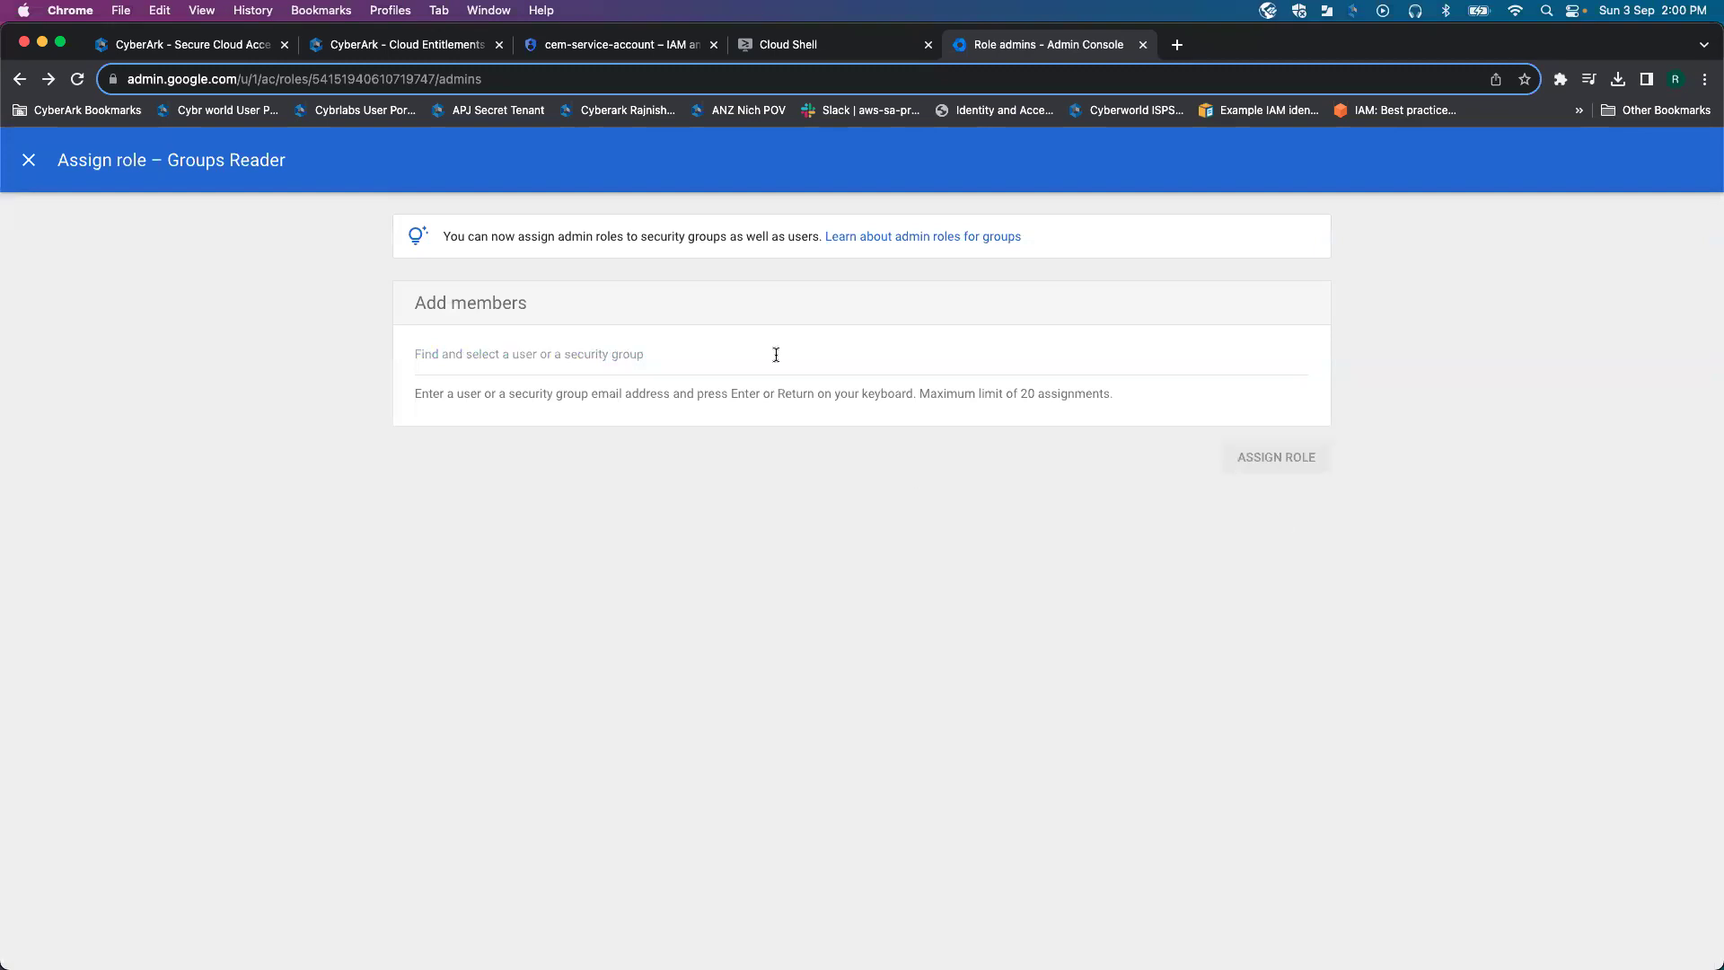
left_click(744, 352)
key("super+v")
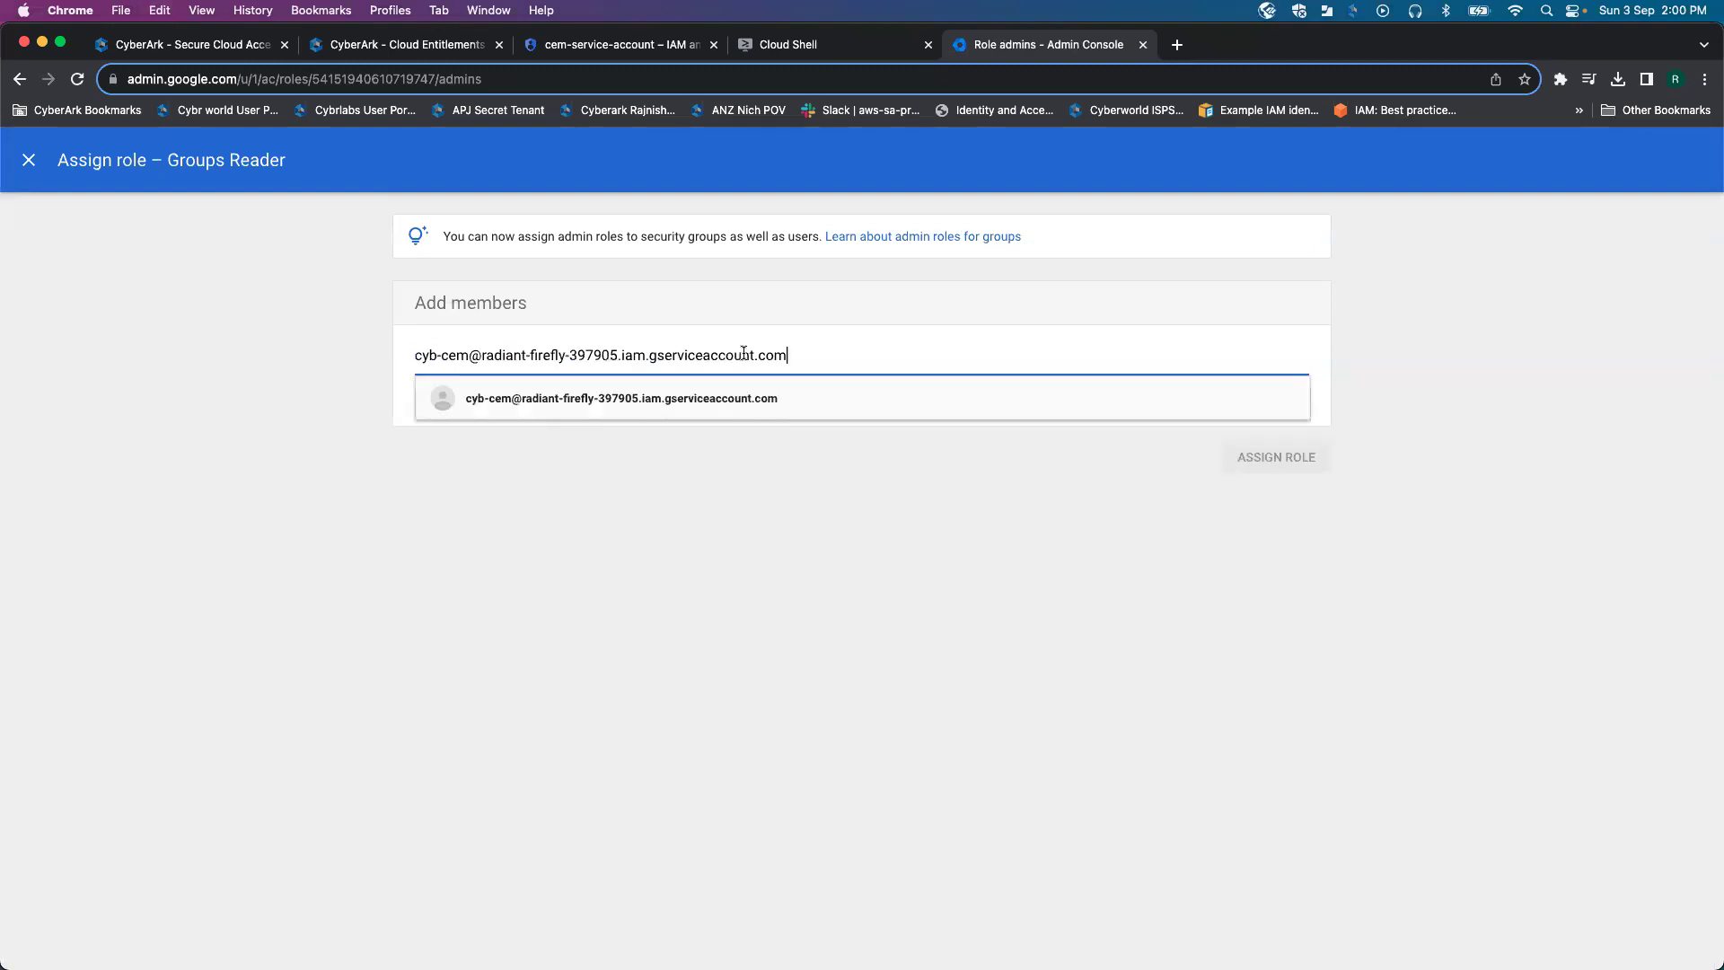
left_click(713, 395)
left_click(1257, 607)
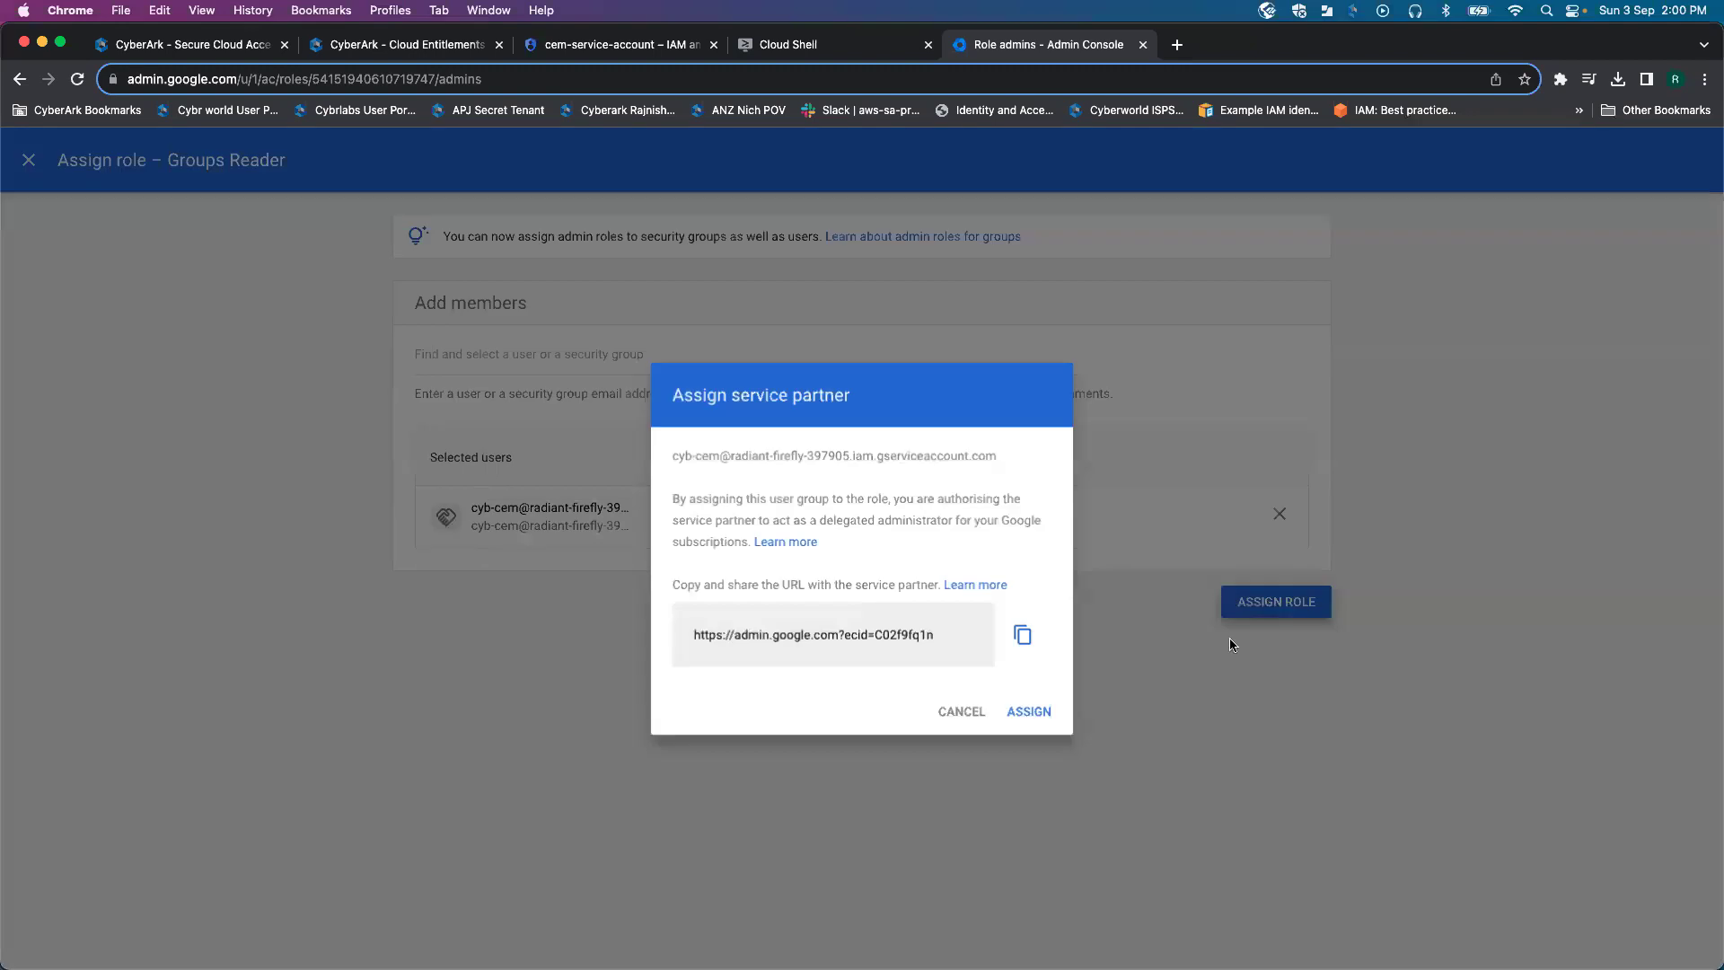
left_click(1031, 712)
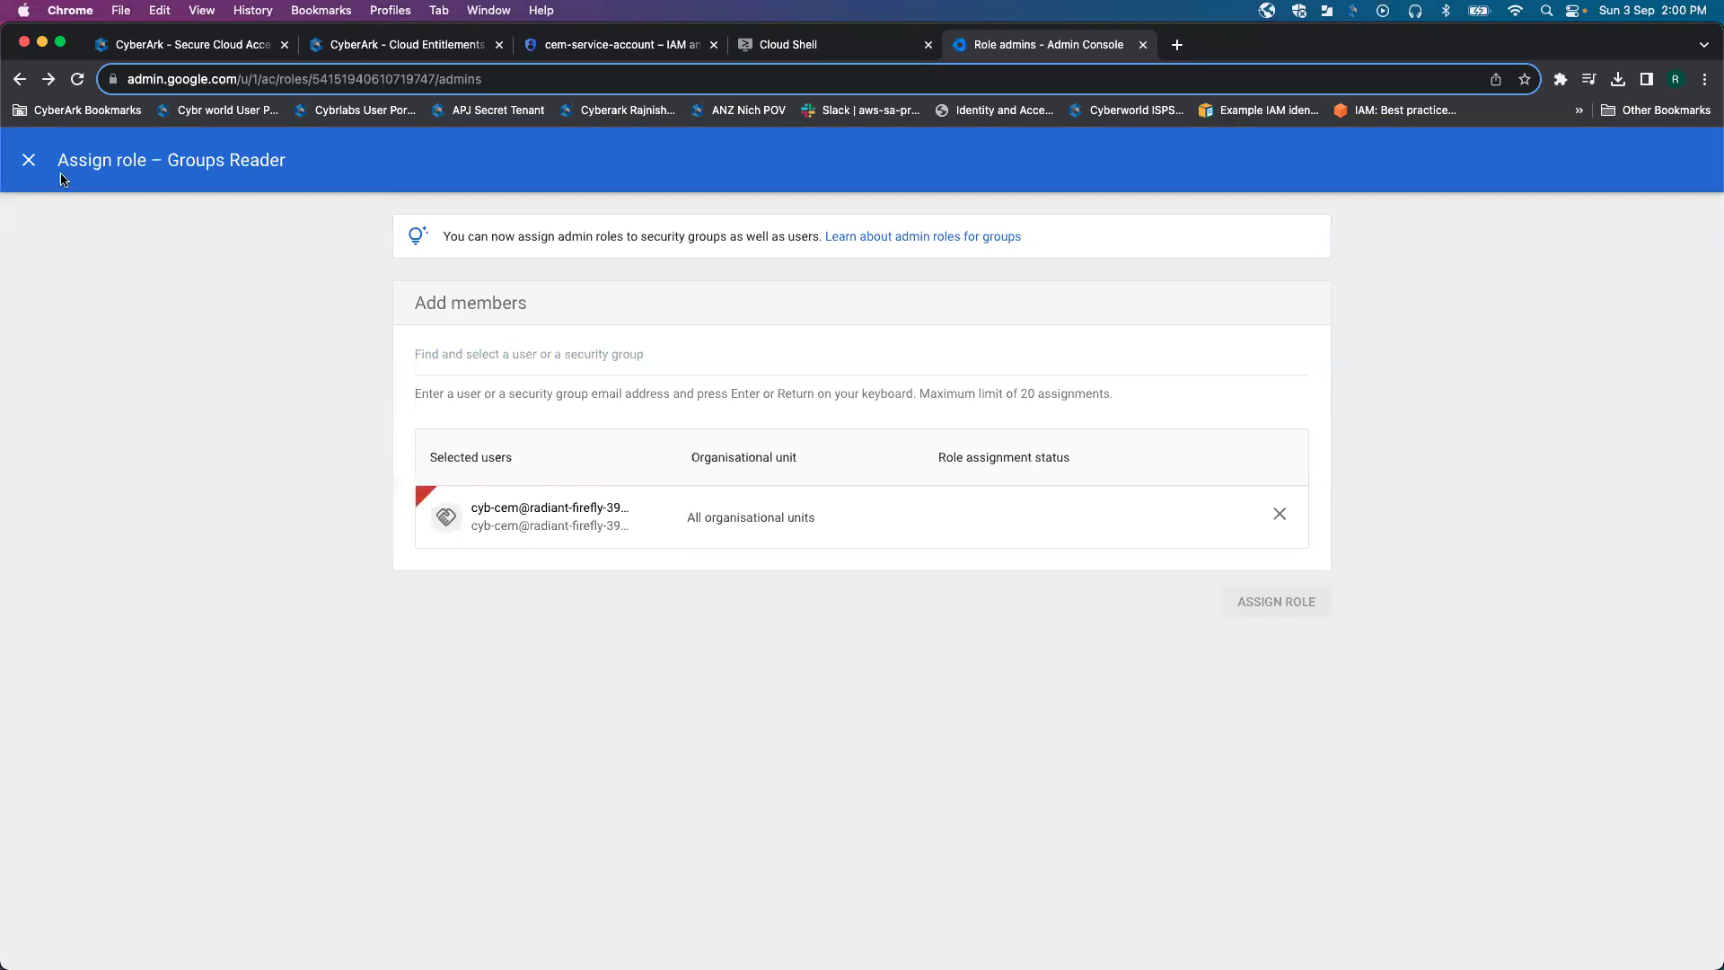
left_click(29, 160)
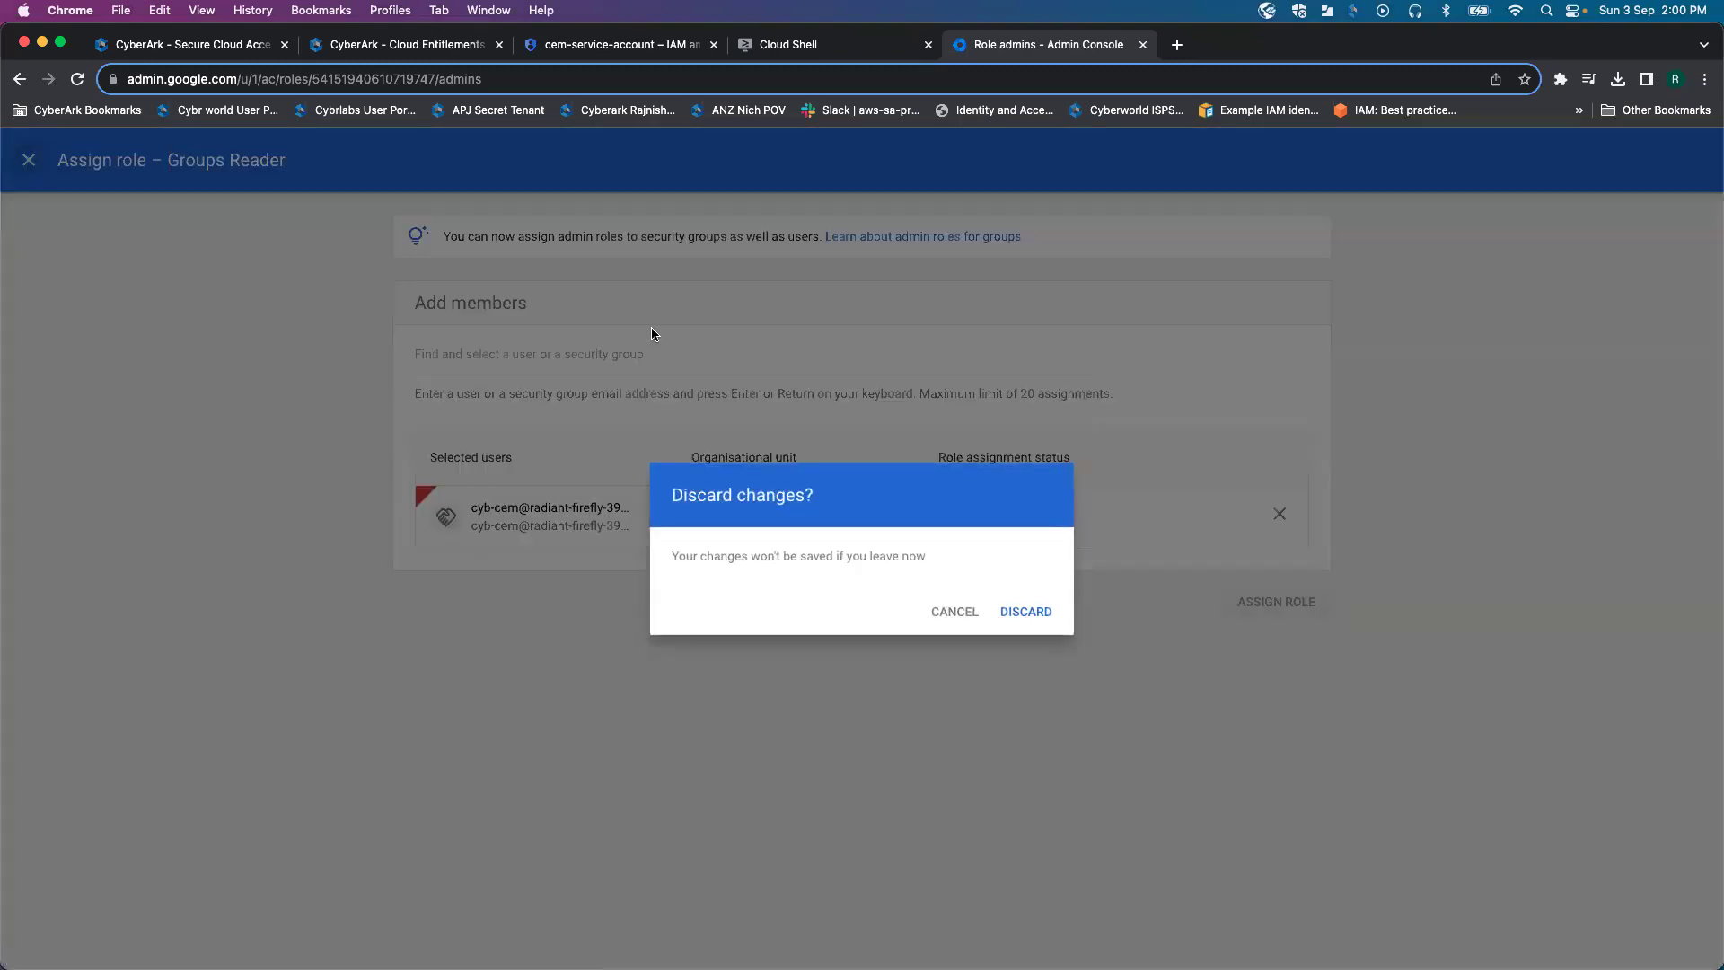
left_click(1028, 614)
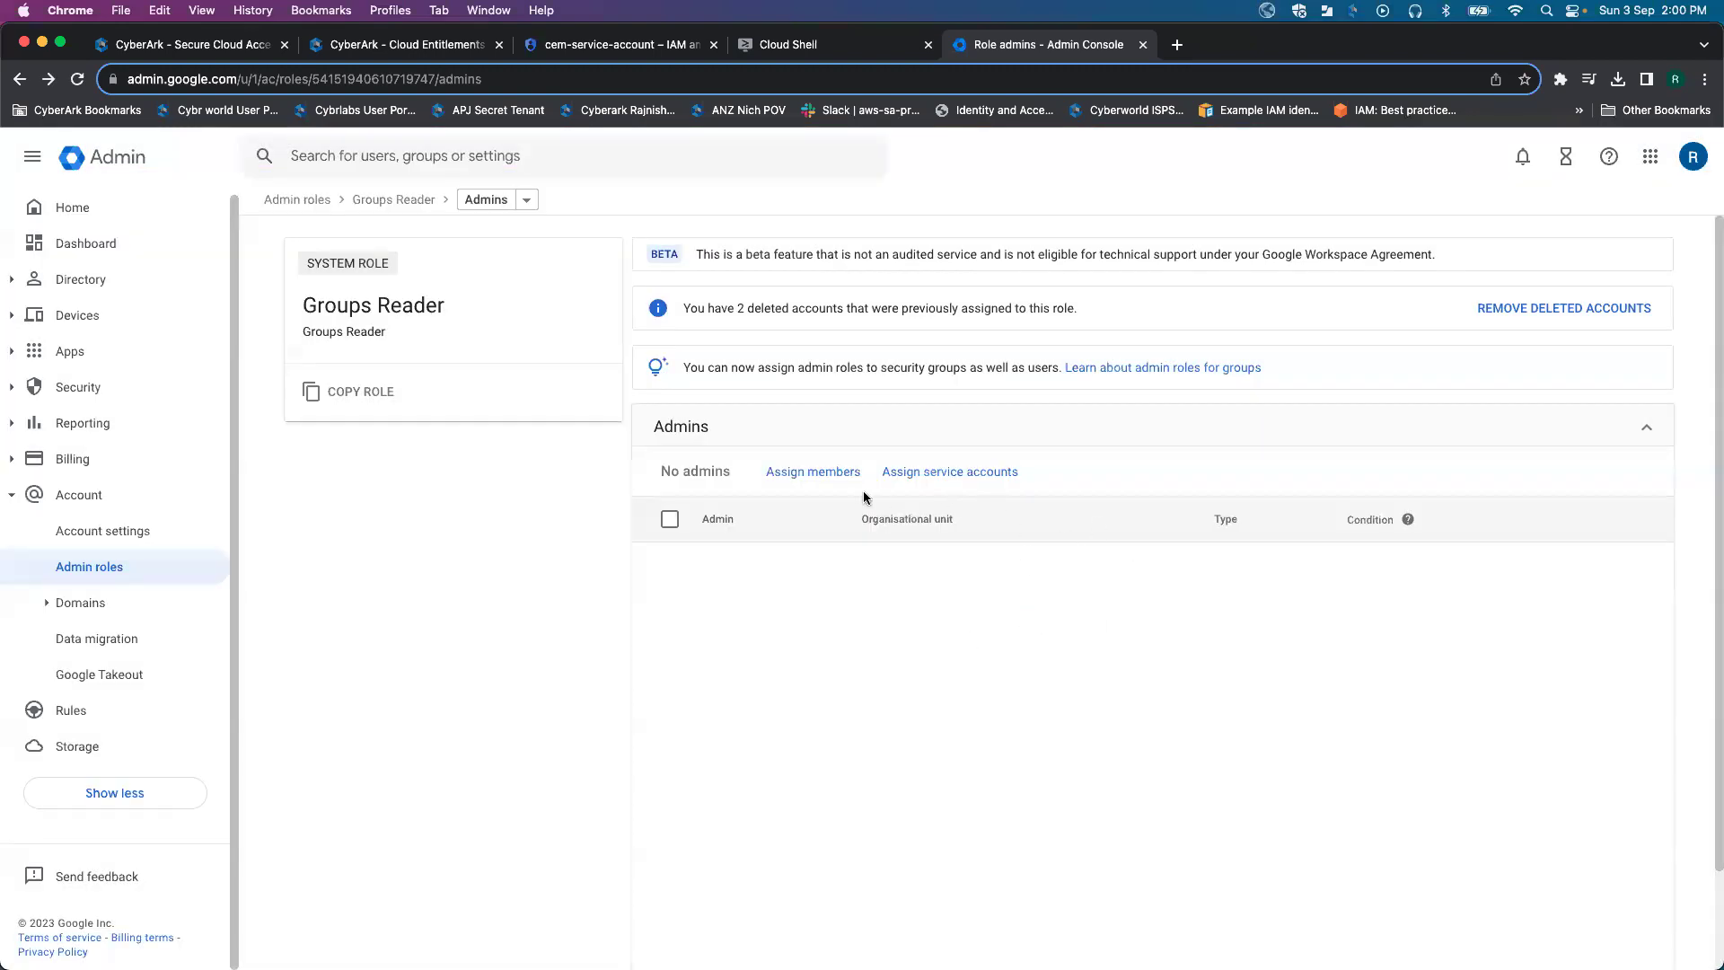
Step: Assign the pasted CEM service account email to the Groups Reader role and save
left_click(956, 472)
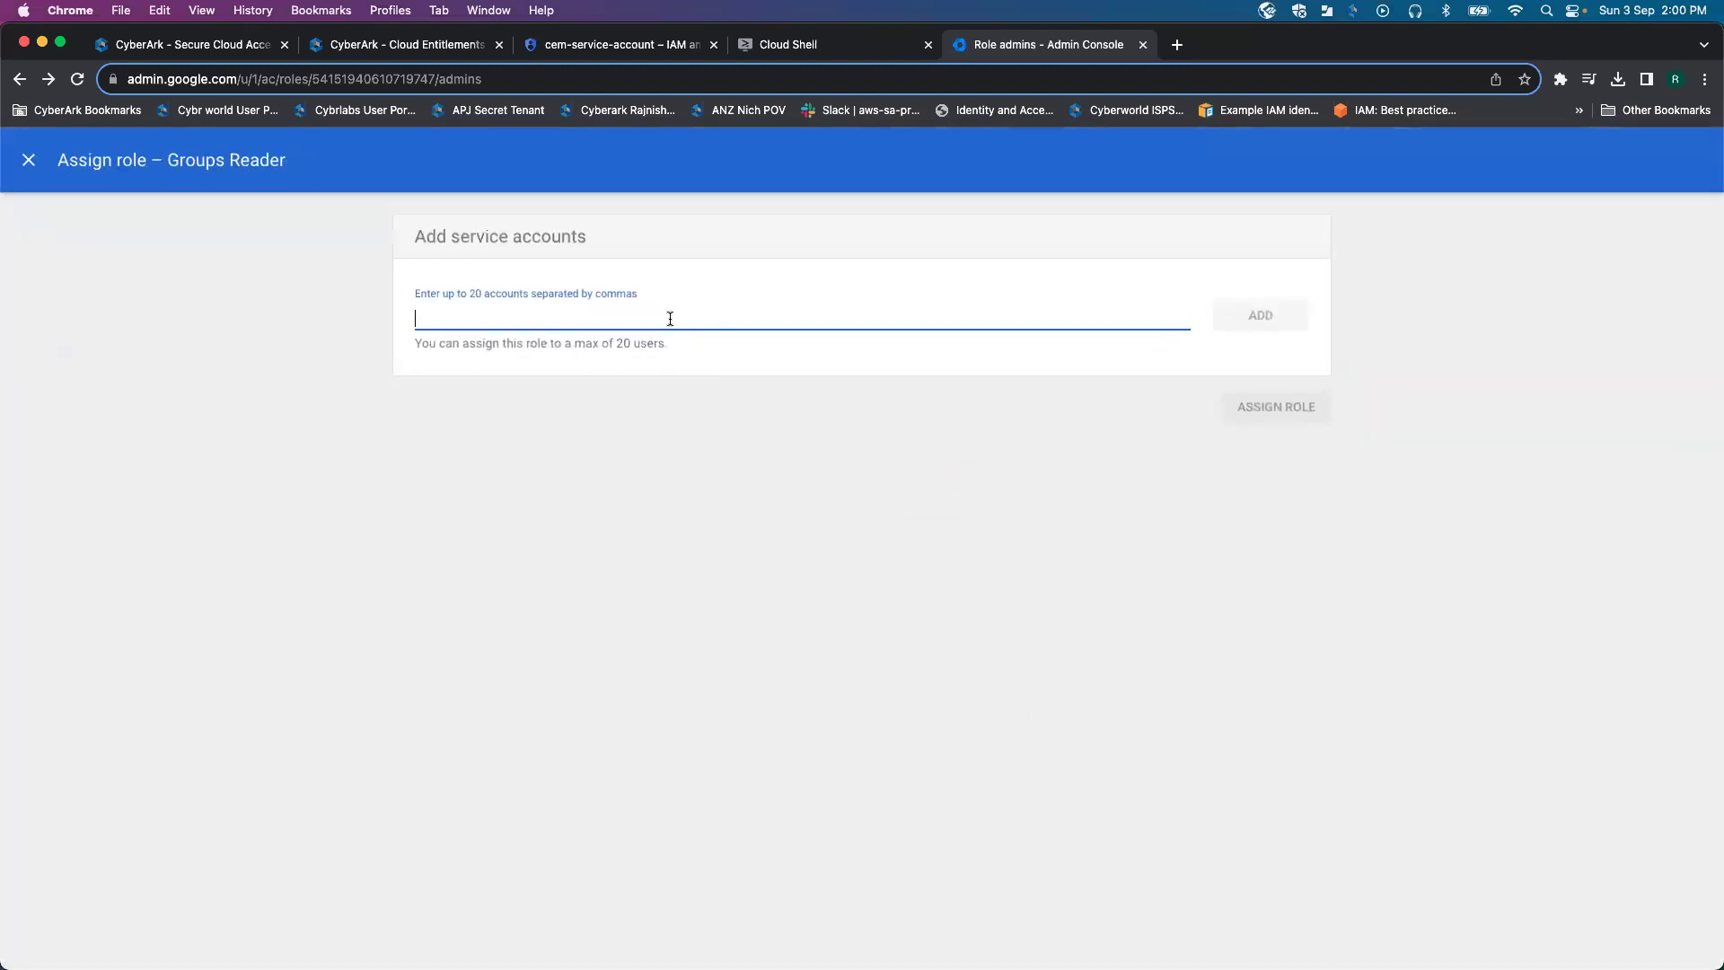
key("super+v")
left_click(1236, 309)
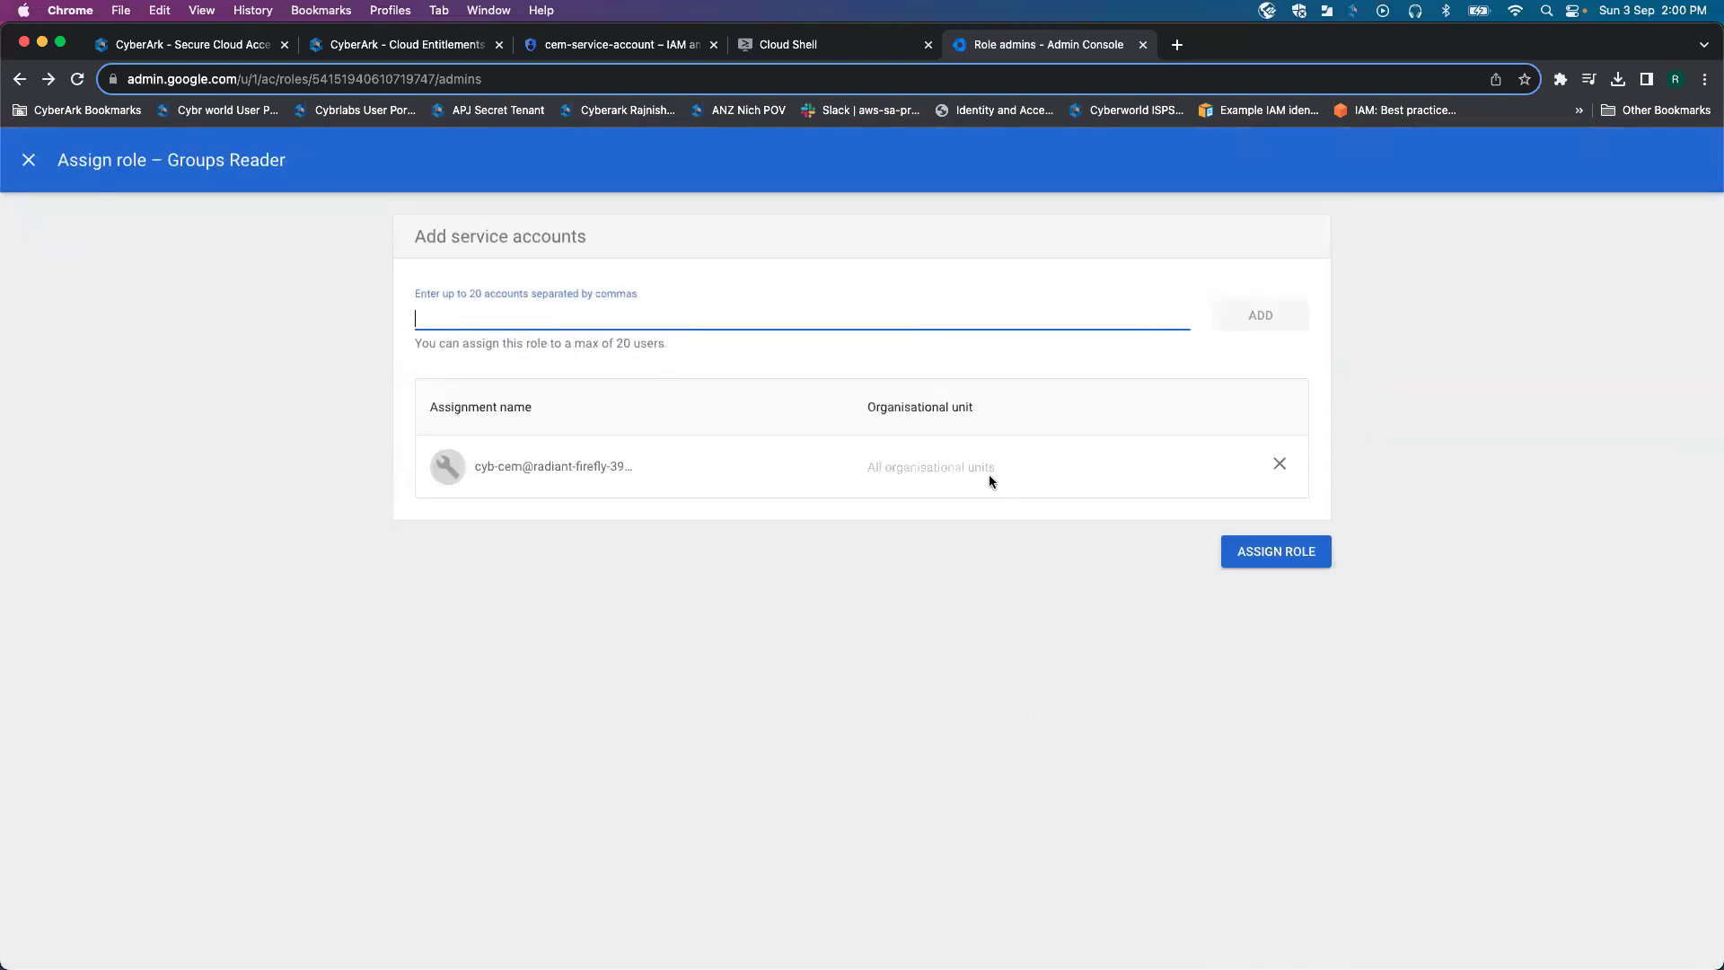
left_click(1268, 551)
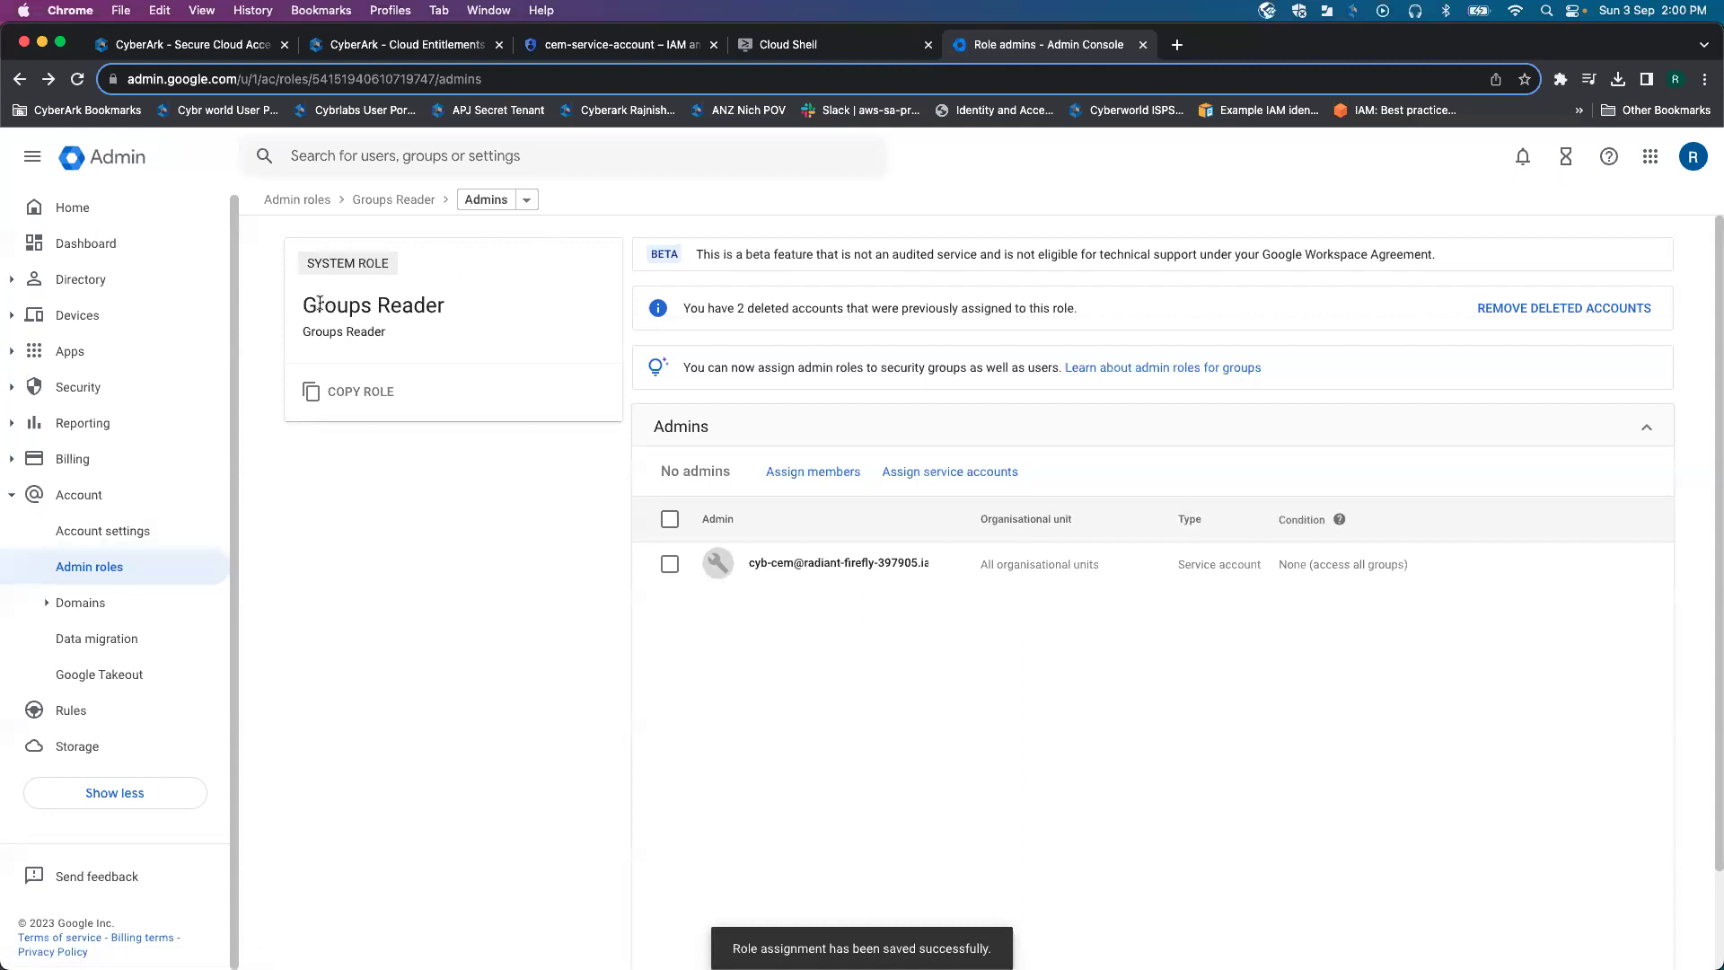
left_click_drag(306, 305, 507, 311)
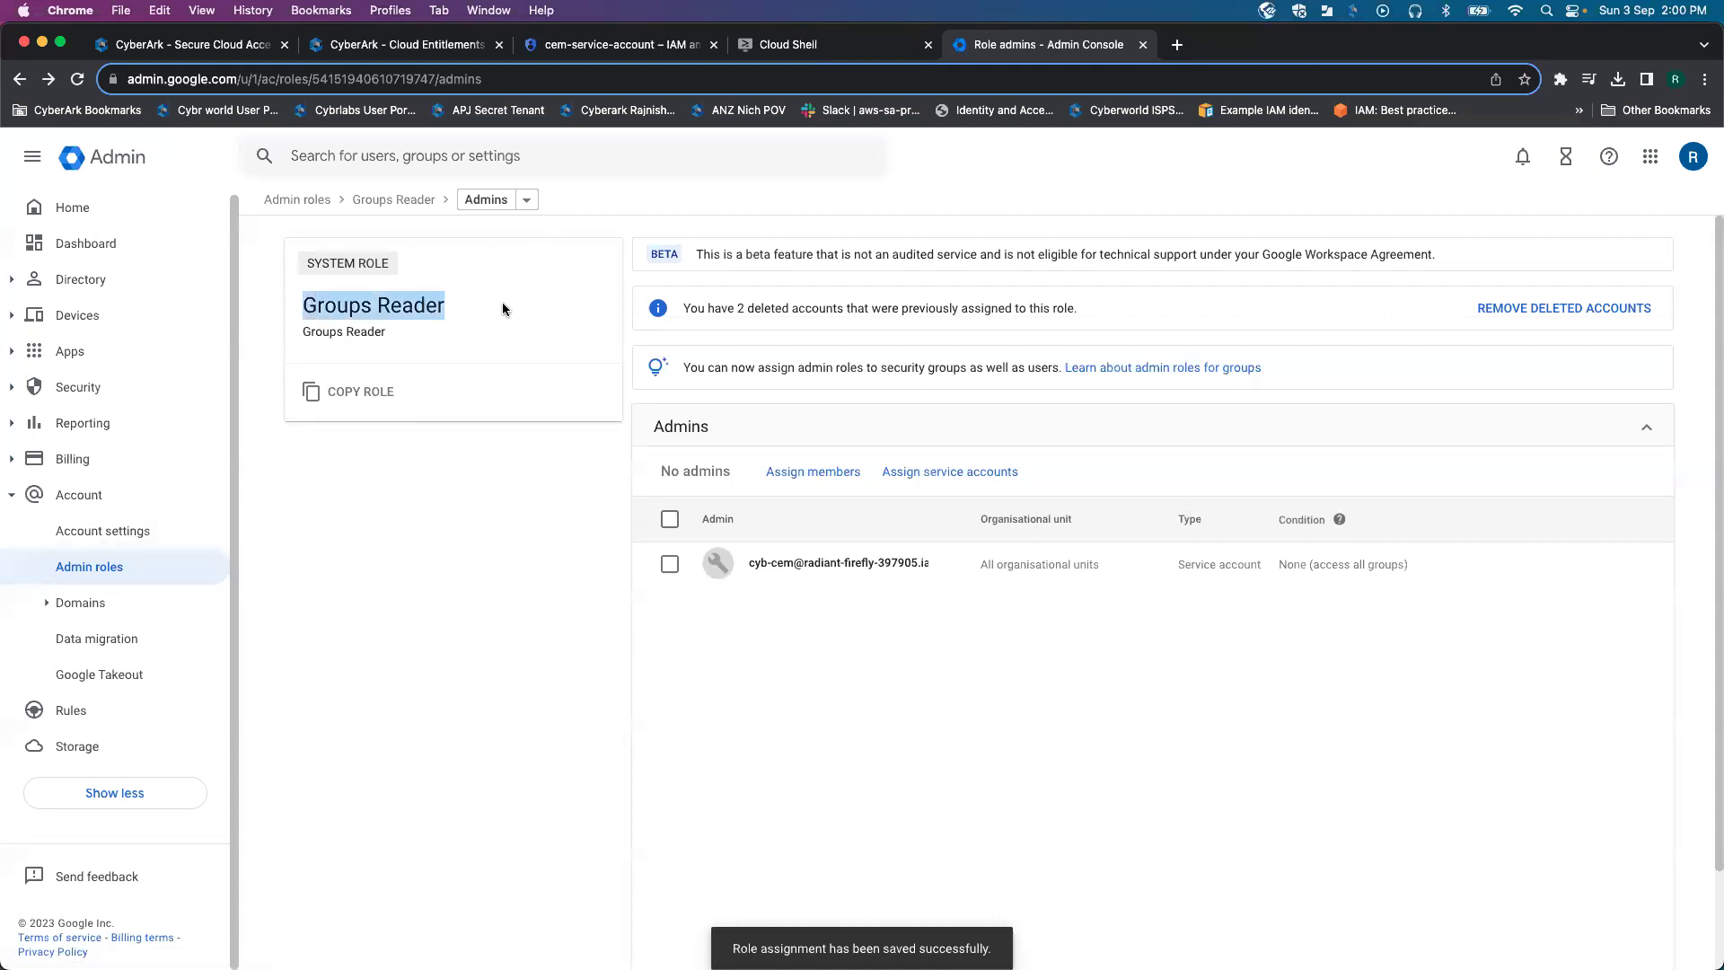
left_click(431, 44)
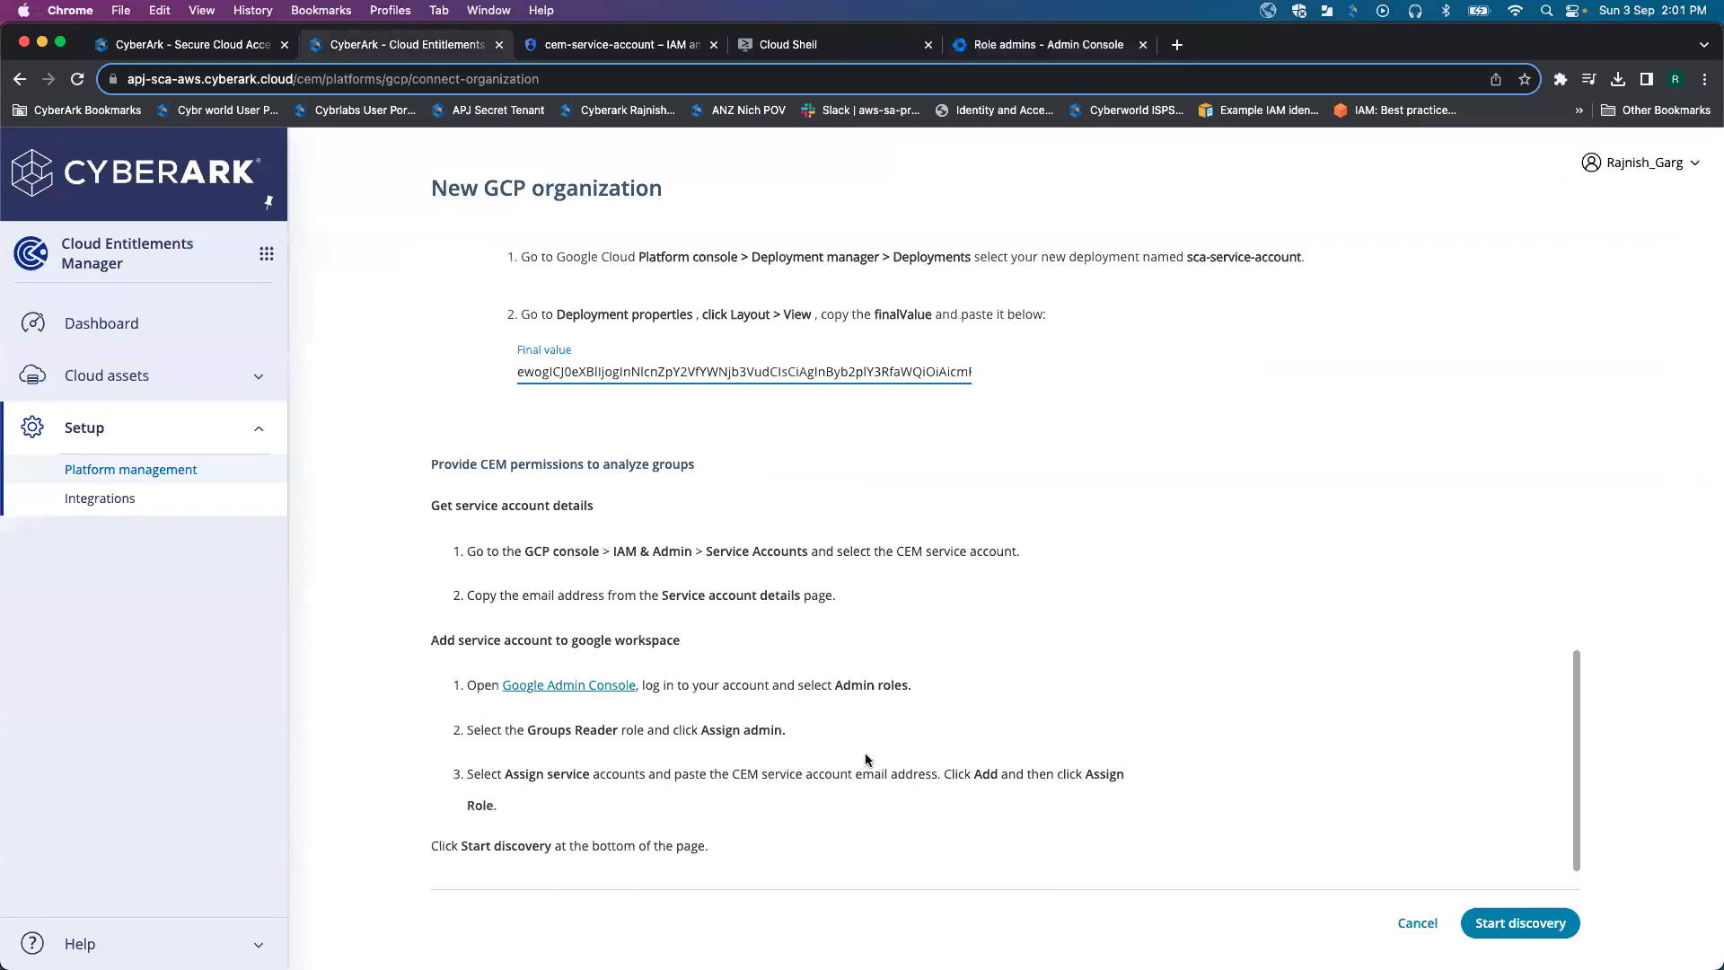
Step: Click Start discovery at the bottom of the New GCP organization page
left_click(1504, 923)
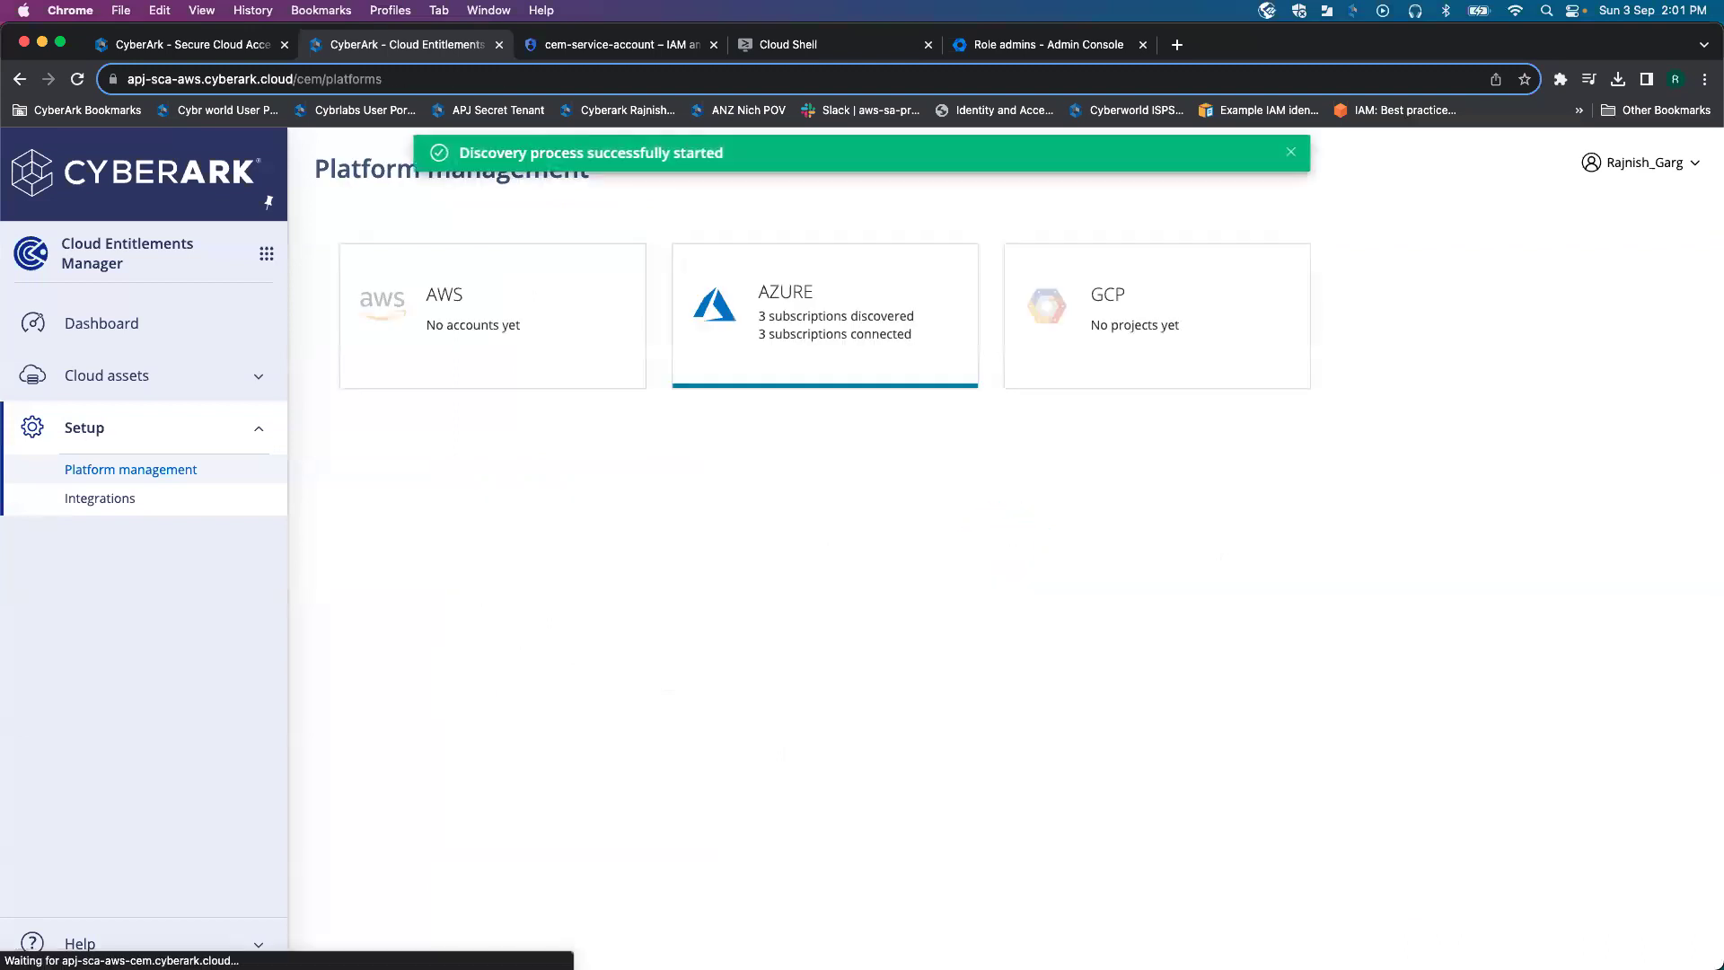
Step: Reload Platform management, open the GCP card, and dismiss the 'was connected' notification
mouse_move(1168, 308)
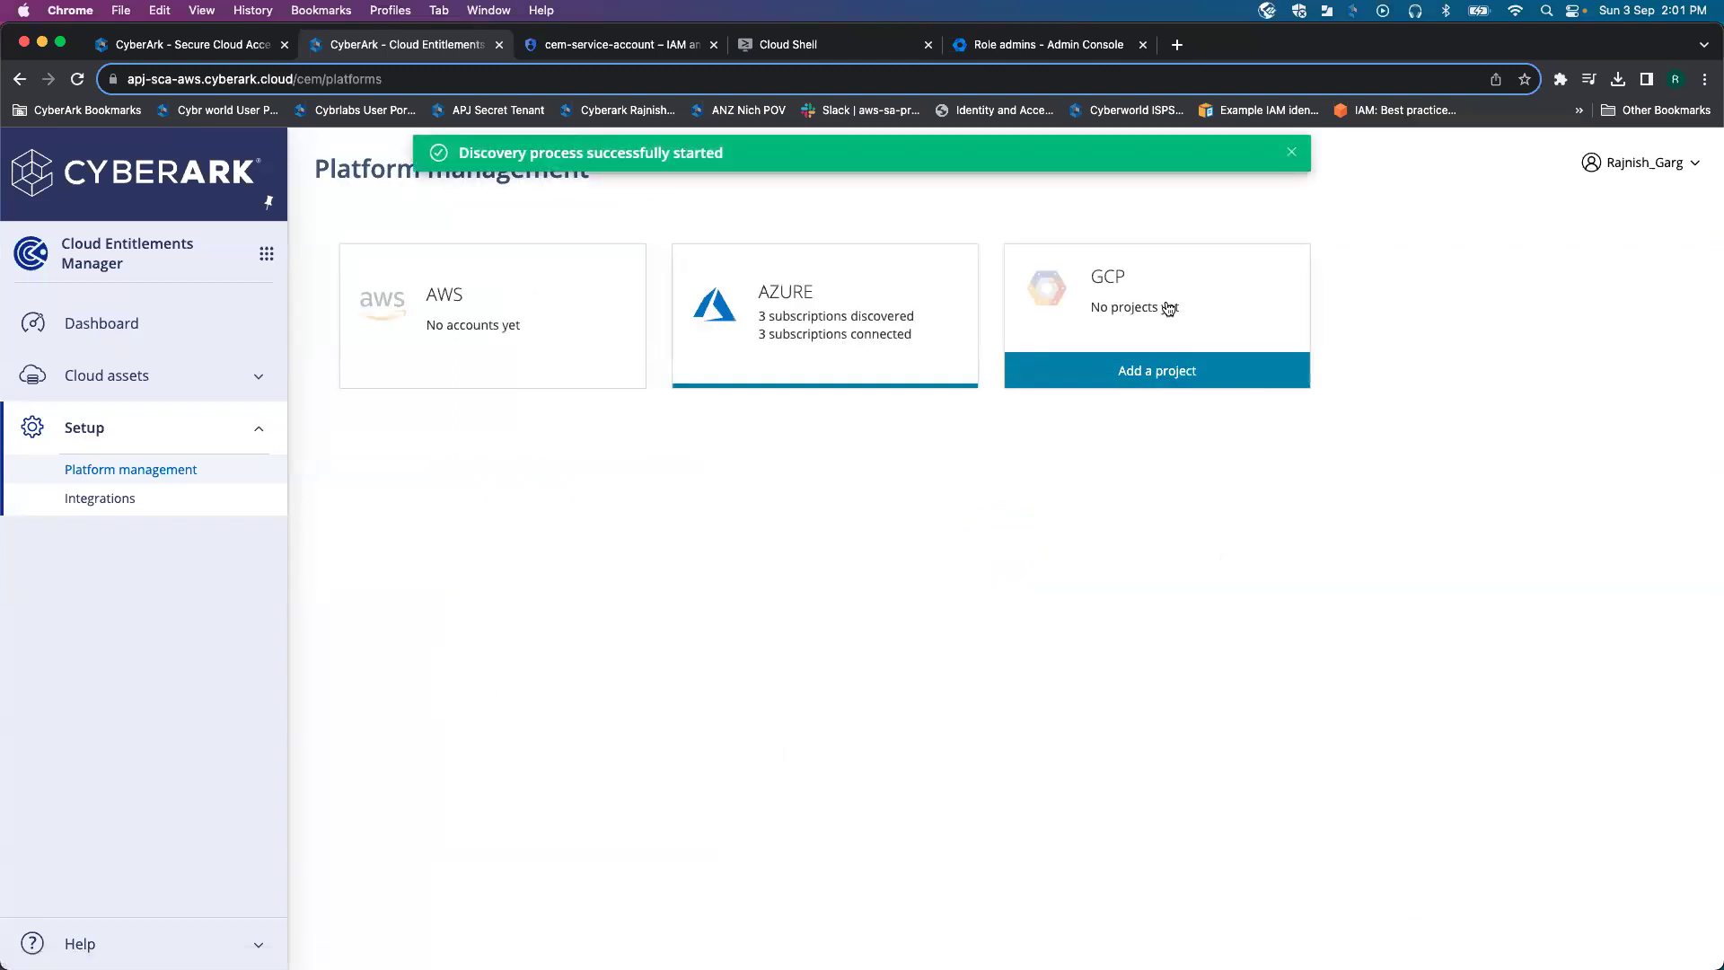
left_click(727, 72)
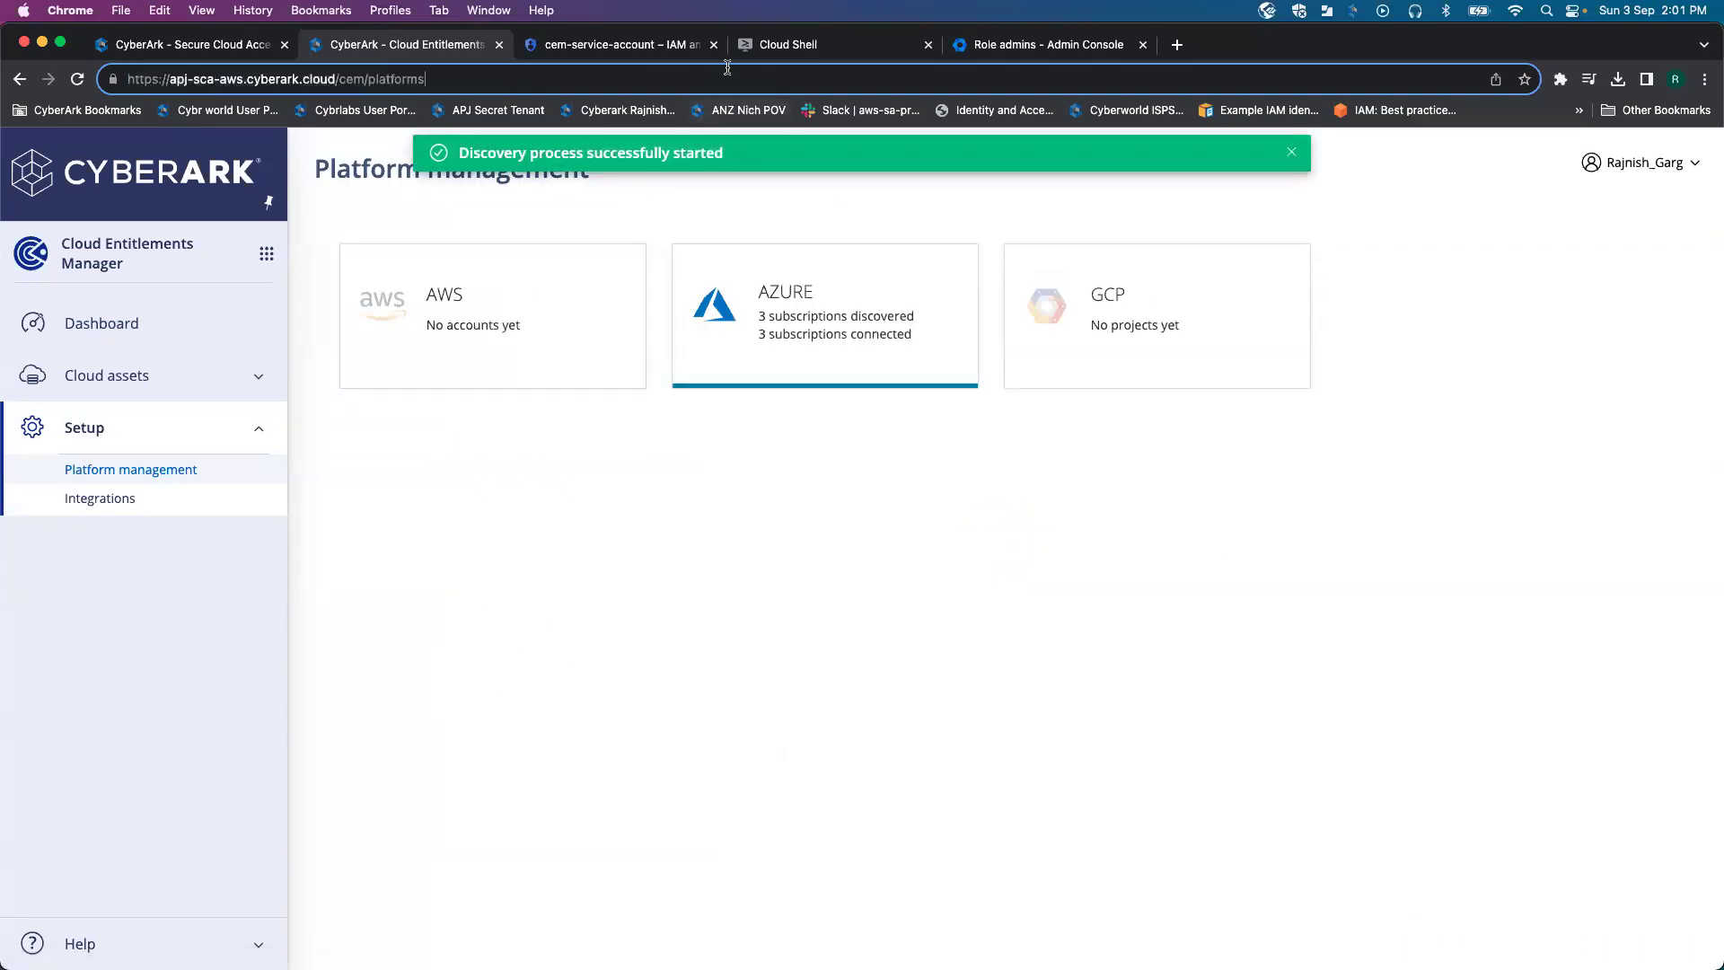
key("Return")
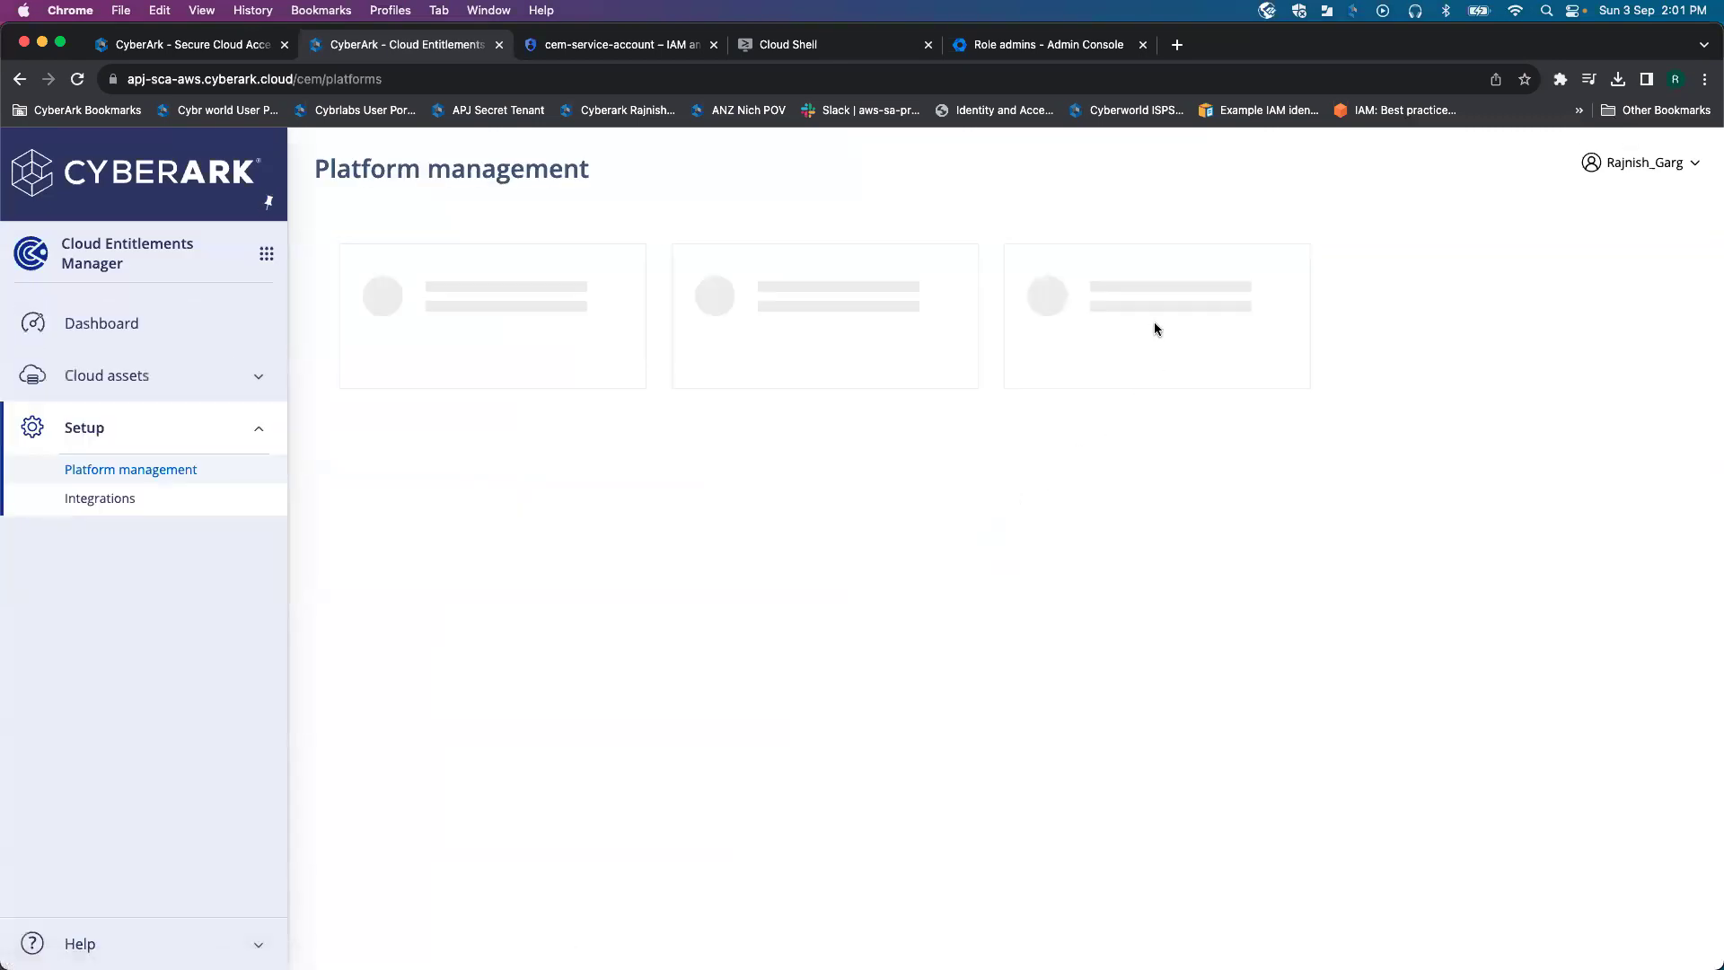
left_click(1163, 328)
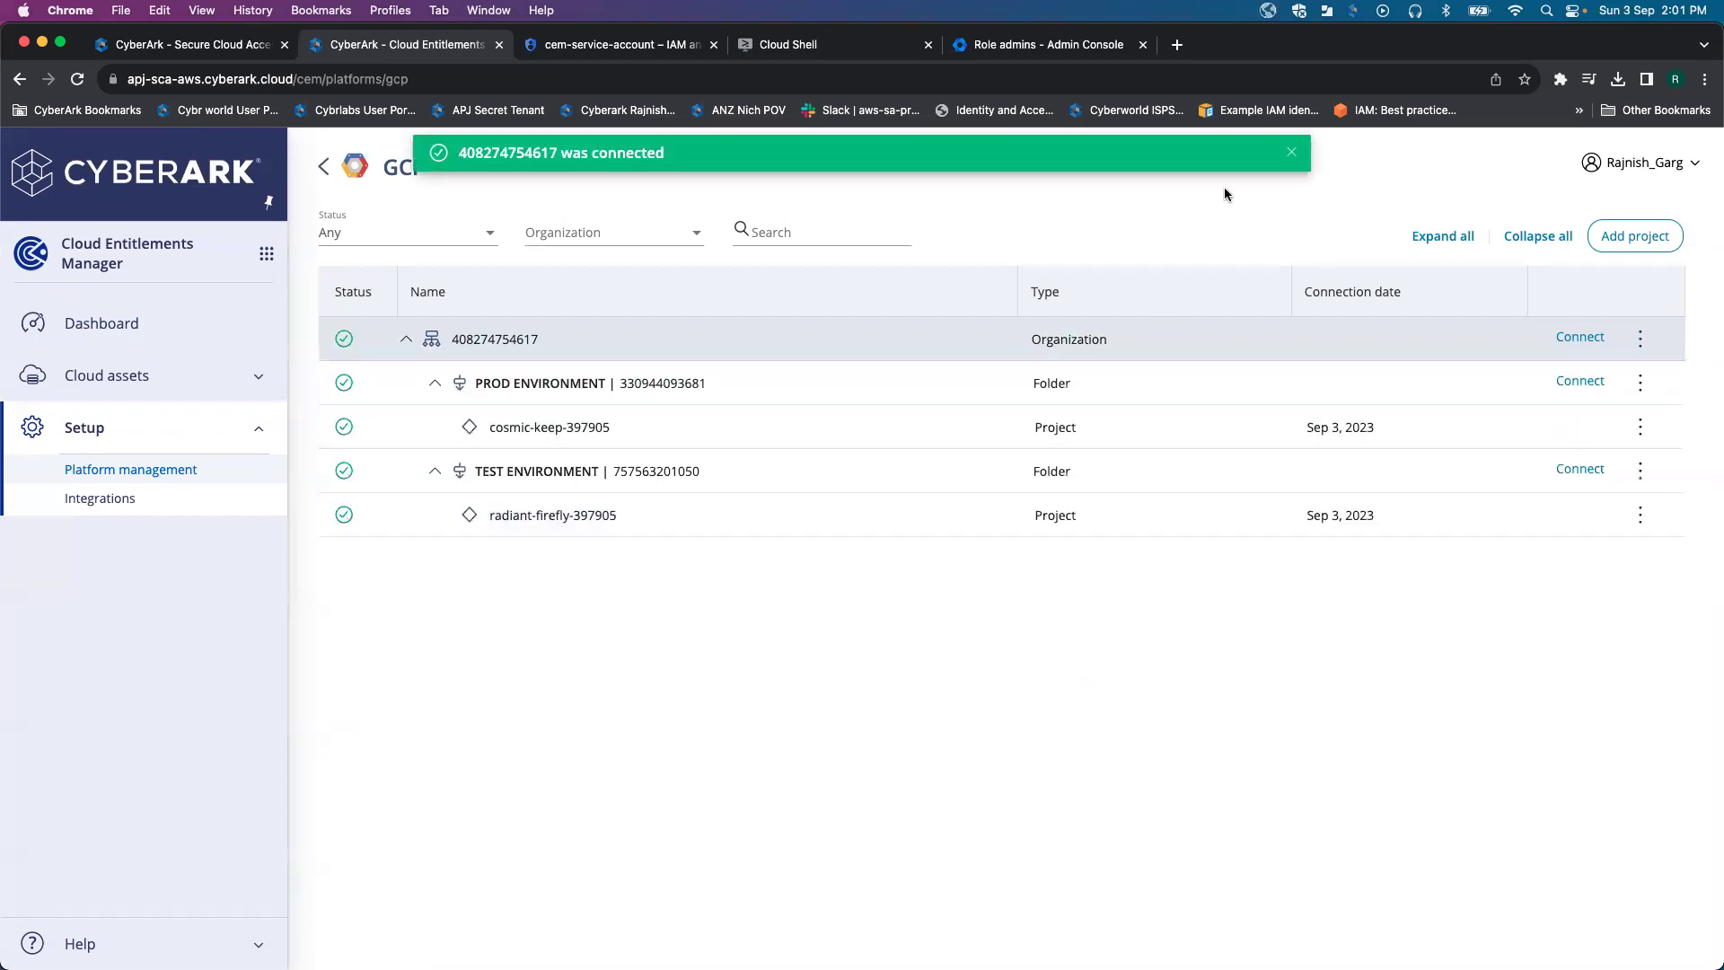
left_click(1293, 154)
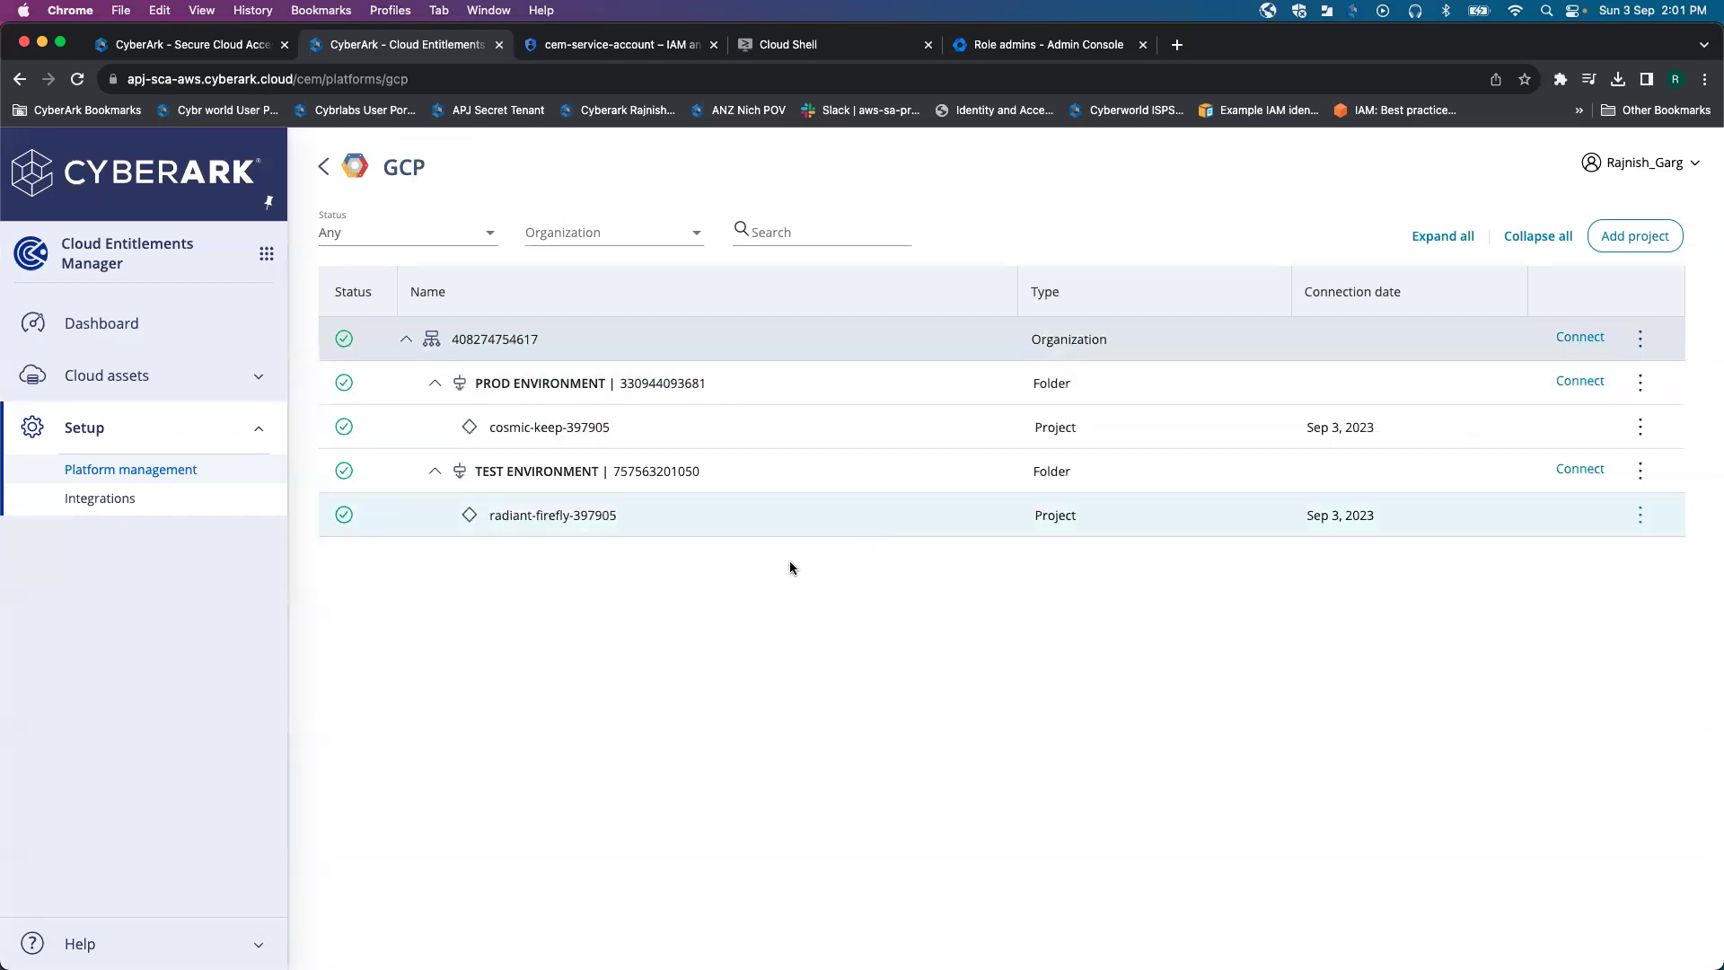